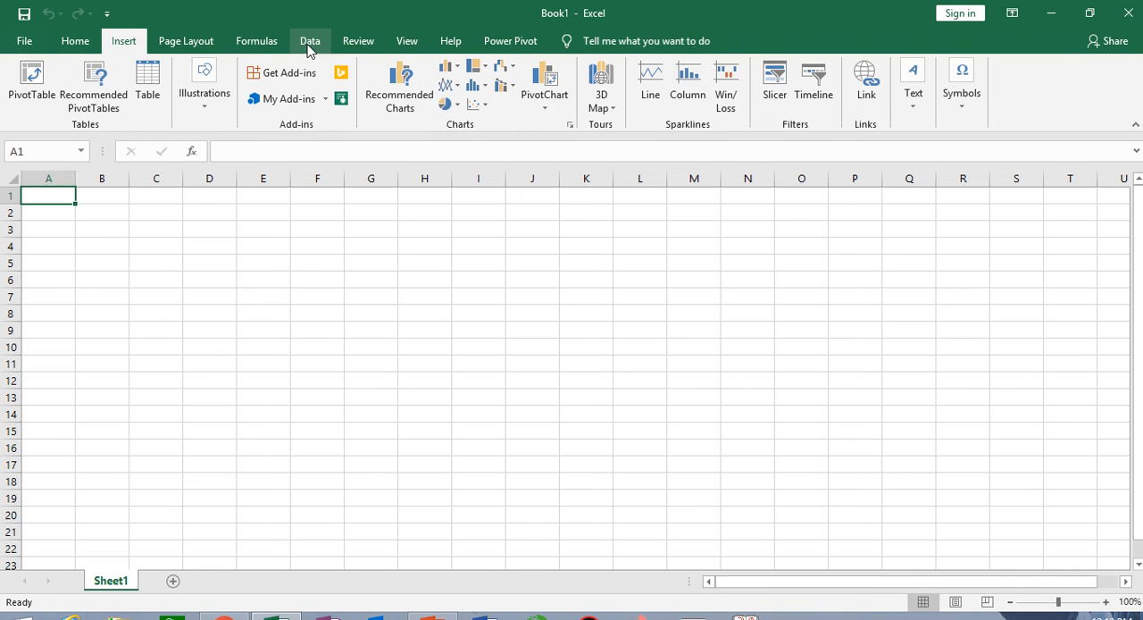
- Select columns D through H of the blank sheet one after another
{"action": "left_click", "coordinate": [75, 44]}
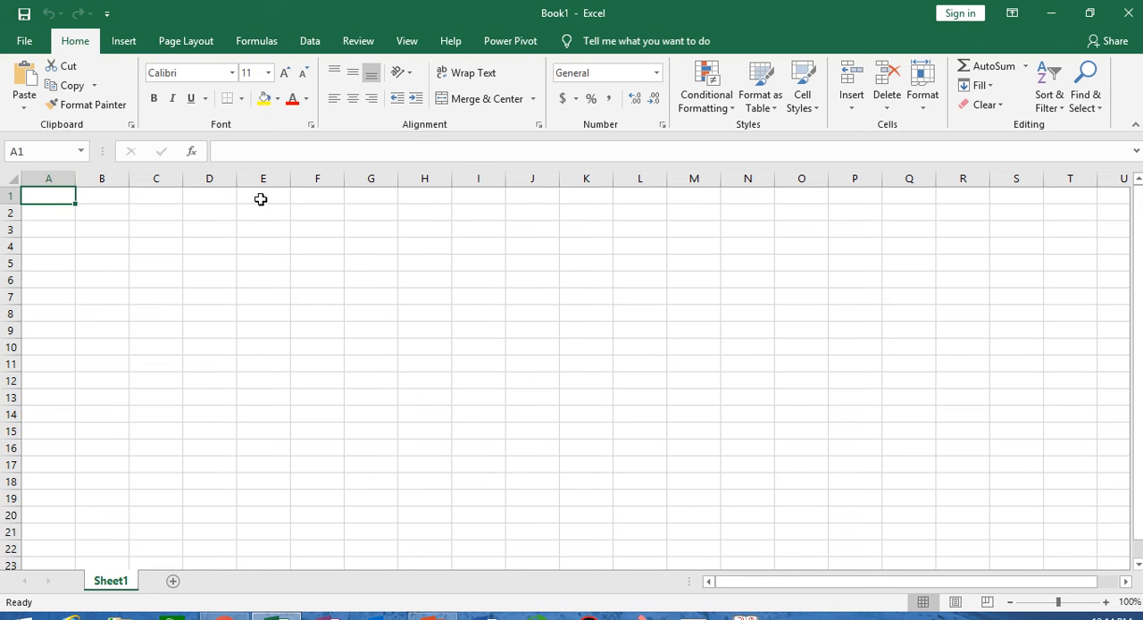
{"action": "left_click", "coordinate": [215, 180]}
{"action": "left_click", "coordinate": [264, 179]}
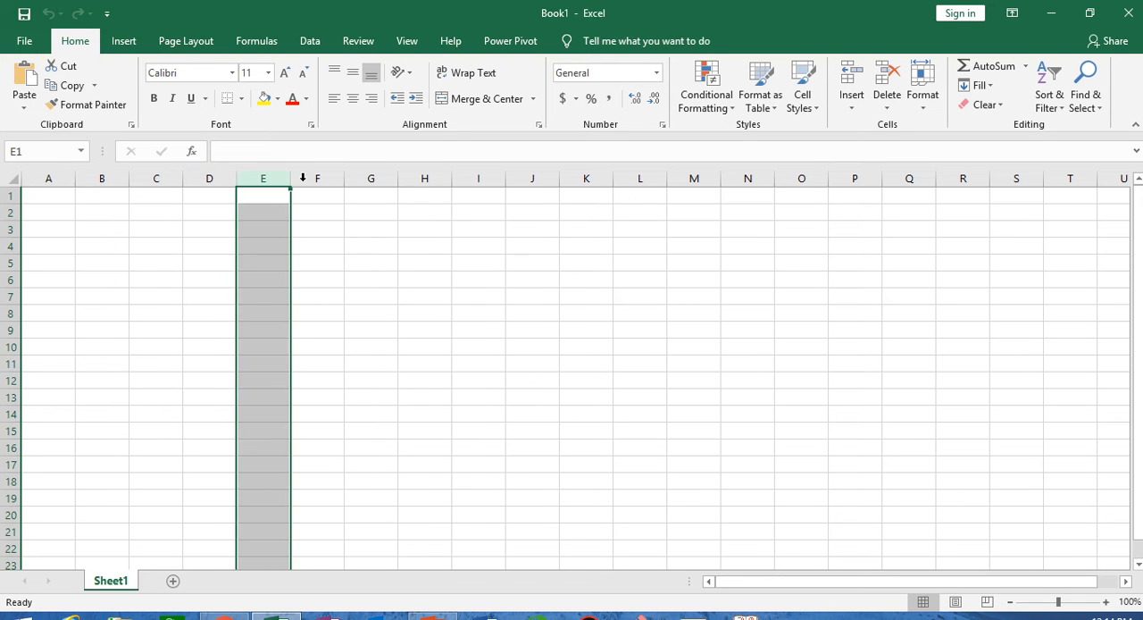
{"action": "left_click", "coordinate": [317, 179]}
{"action": "left_click", "coordinate": [372, 178]}
{"action": "left_click", "coordinate": [424, 178]}
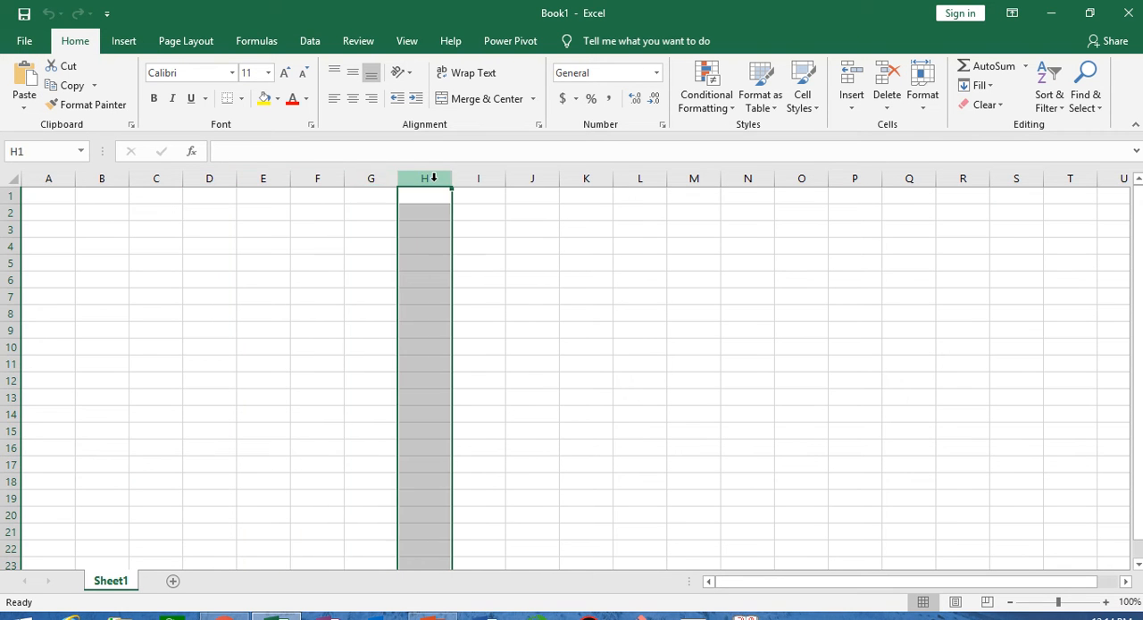
- Select rows 1, 2, 3 and 5 one at a time
{"action": "left_click", "coordinate": [9, 197]}
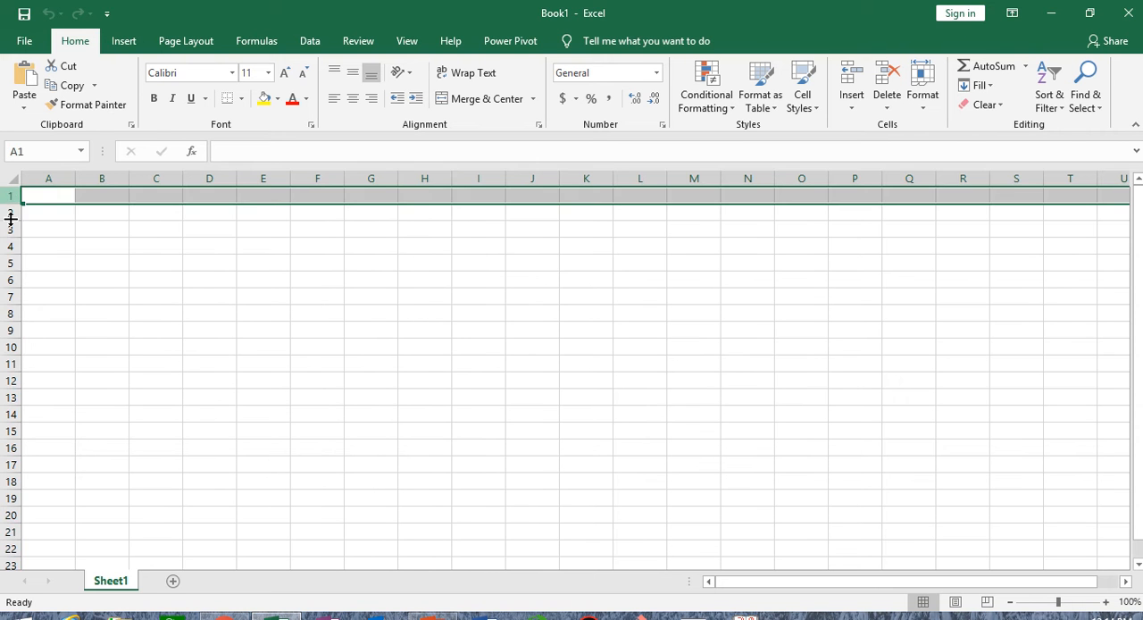
{"action": "left_click", "coordinate": [9, 213]}
{"action": "left_click", "coordinate": [7, 229]}
{"action": "left_click", "coordinate": [7, 263]}
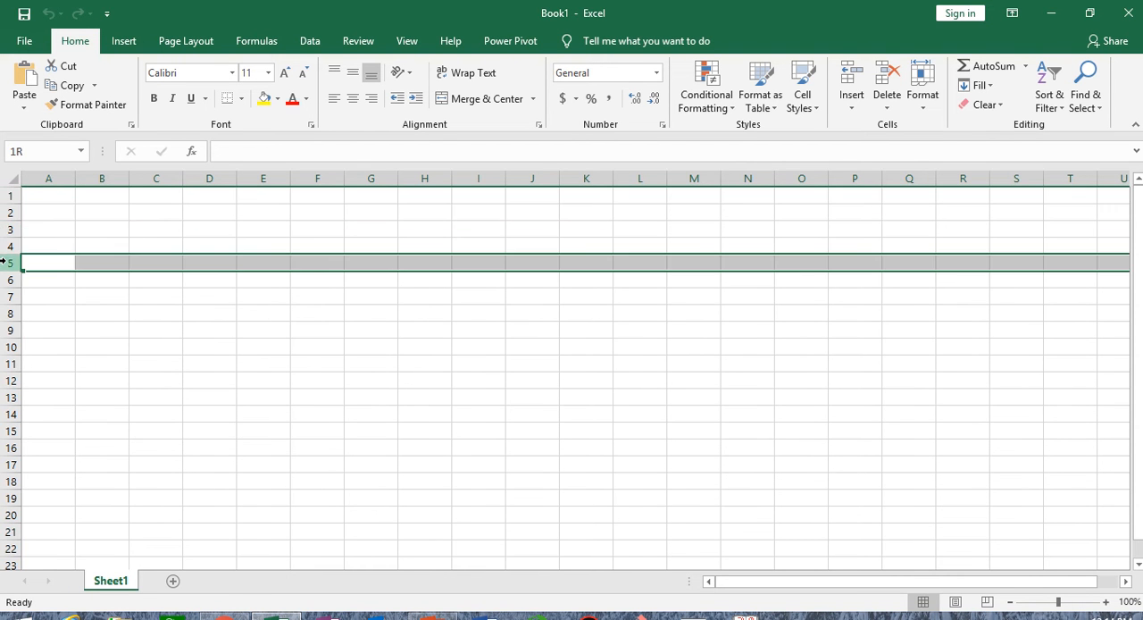
- Select columns E, F and G one at a time
{"action": "left_click", "coordinate": [268, 179]}
{"action": "left_click", "coordinate": [317, 179]}
{"action": "left_click", "coordinate": [370, 178]}
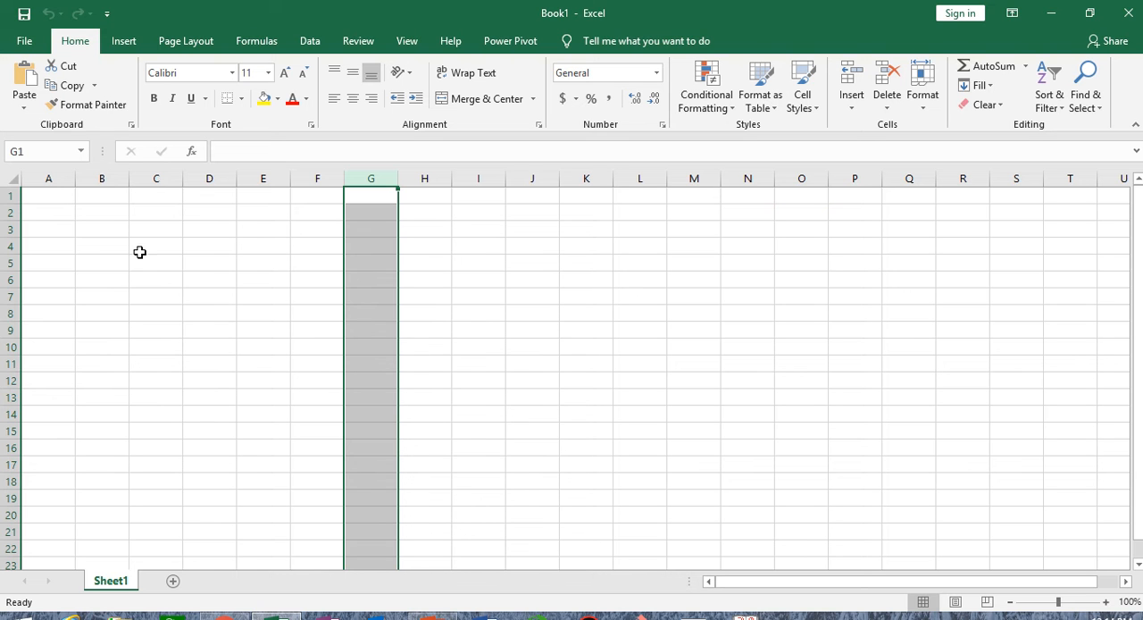
- Enter abc in cell B3 and reselect the cell to check its address
{"action": "left_click", "coordinate": [109, 228]}
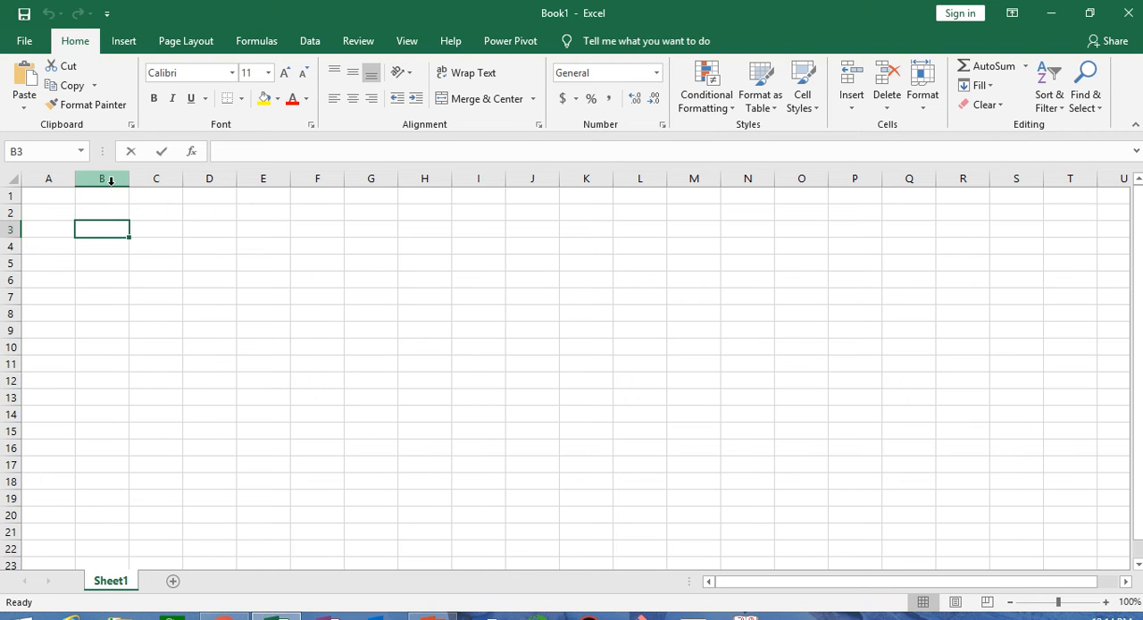
{"action": "type", "text": "abc"}
{"action": "left_click", "coordinate": [130, 314]}
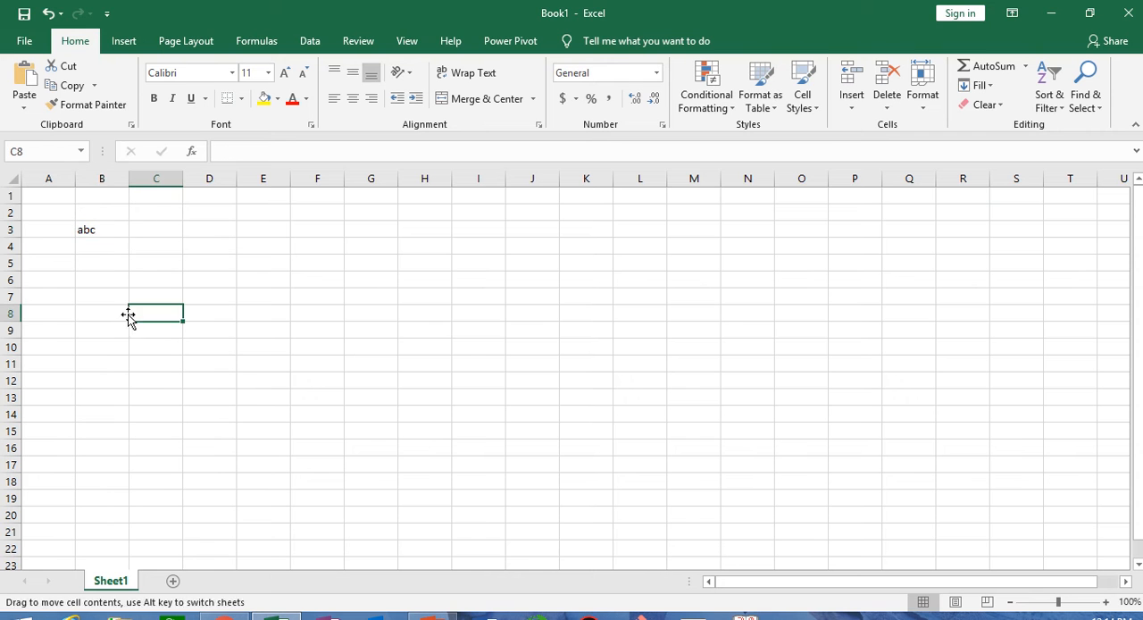
{"action": "left_click", "coordinate": [110, 230]}
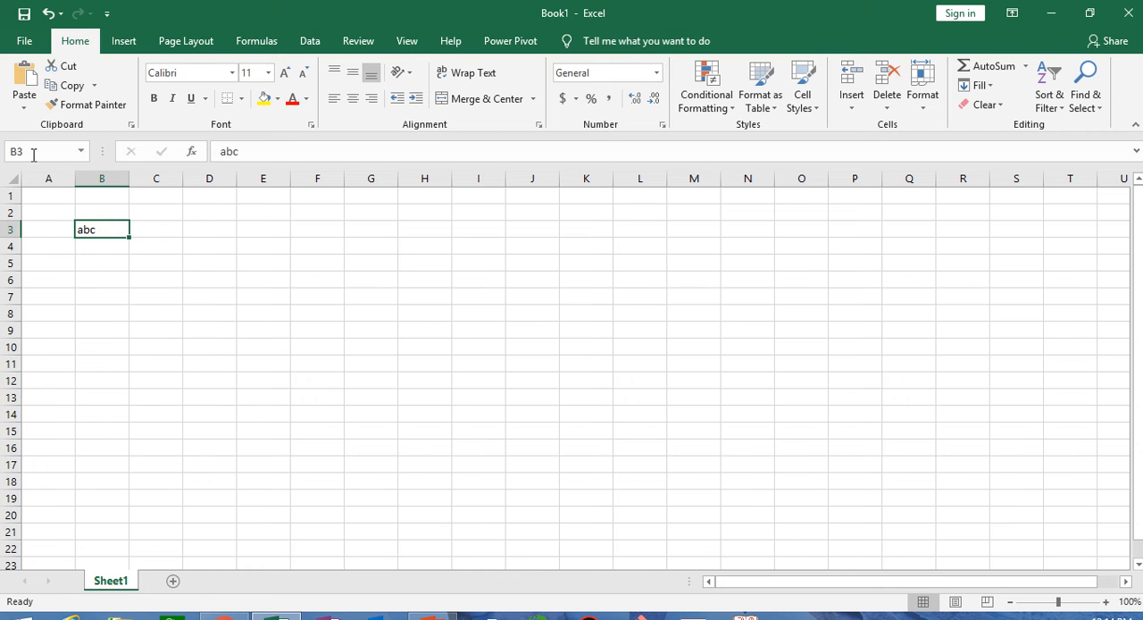
{"action": "left_click", "coordinate": [104, 230]}
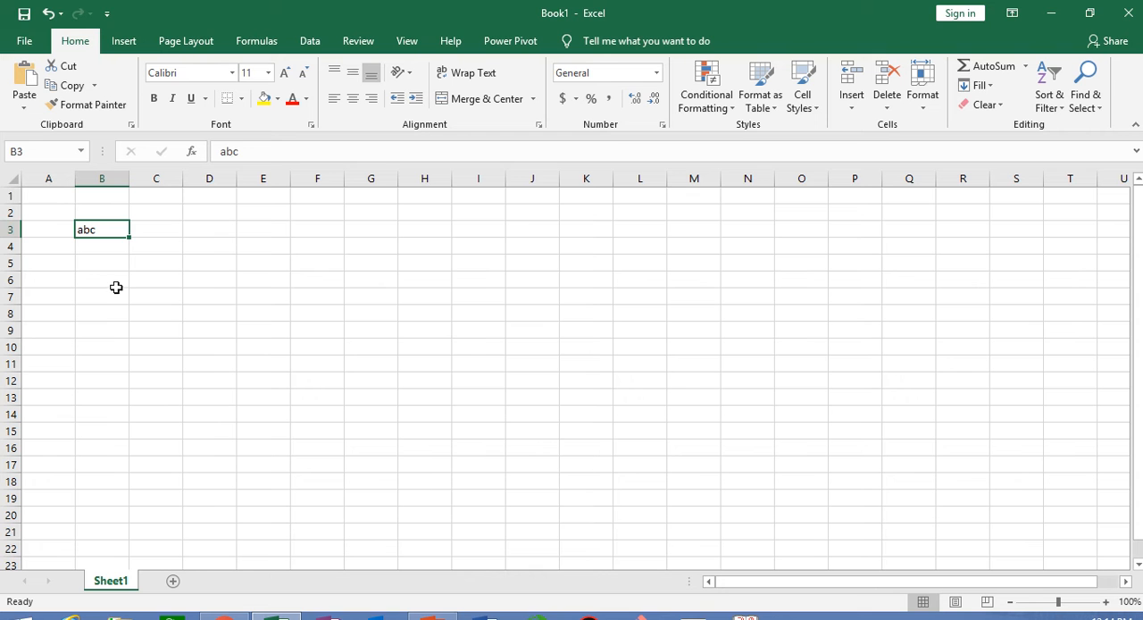
- Check the address of cell J9 and delete the text abc from cell B3
{"action": "left_click", "coordinate": [547, 330]}
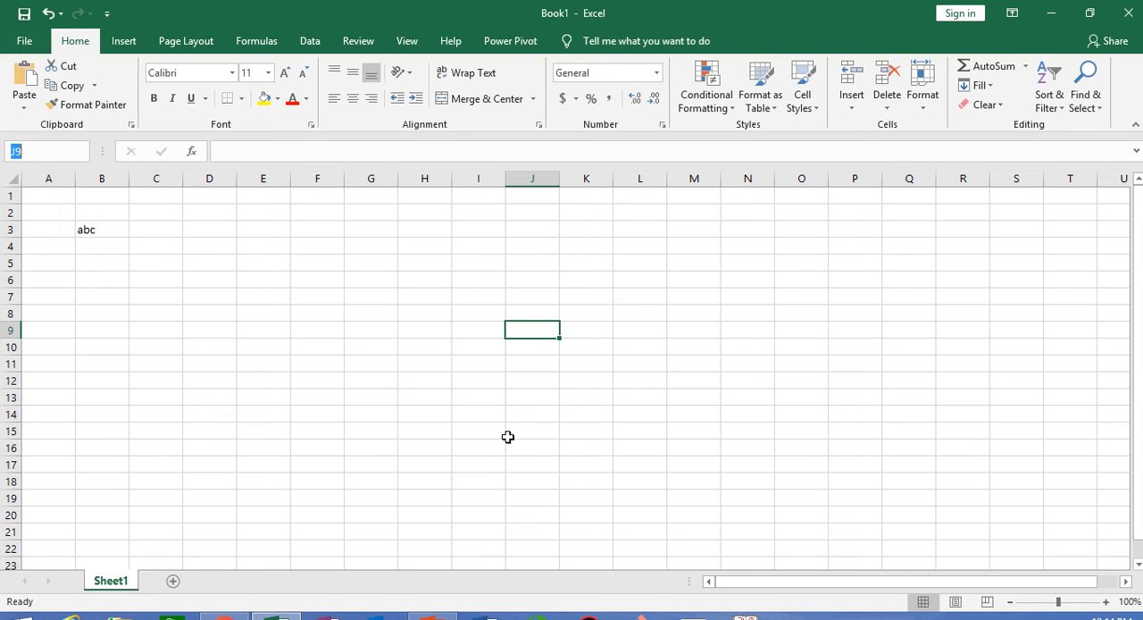
{"action": "key", "text": "Escape"}
{"action": "left_click", "coordinate": [100, 226]}
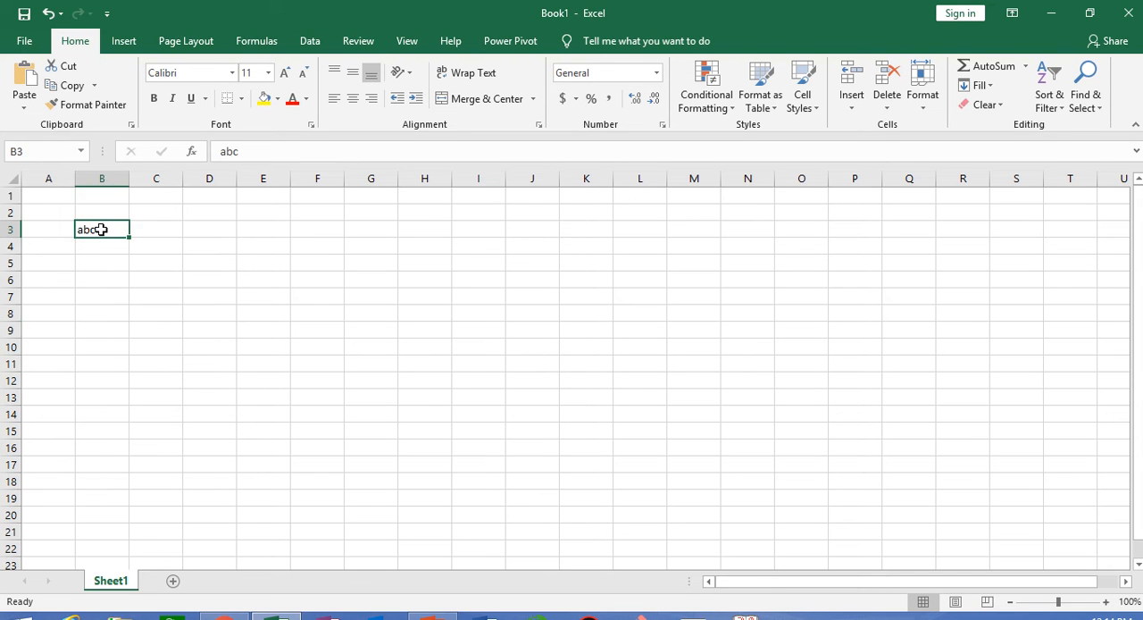
{"action": "key", "text": "Delete"}
- Enter 1, 2 and 3 in cells E1 to E3, and clear those three cells again
{"action": "left_click", "coordinate": [279, 204]}
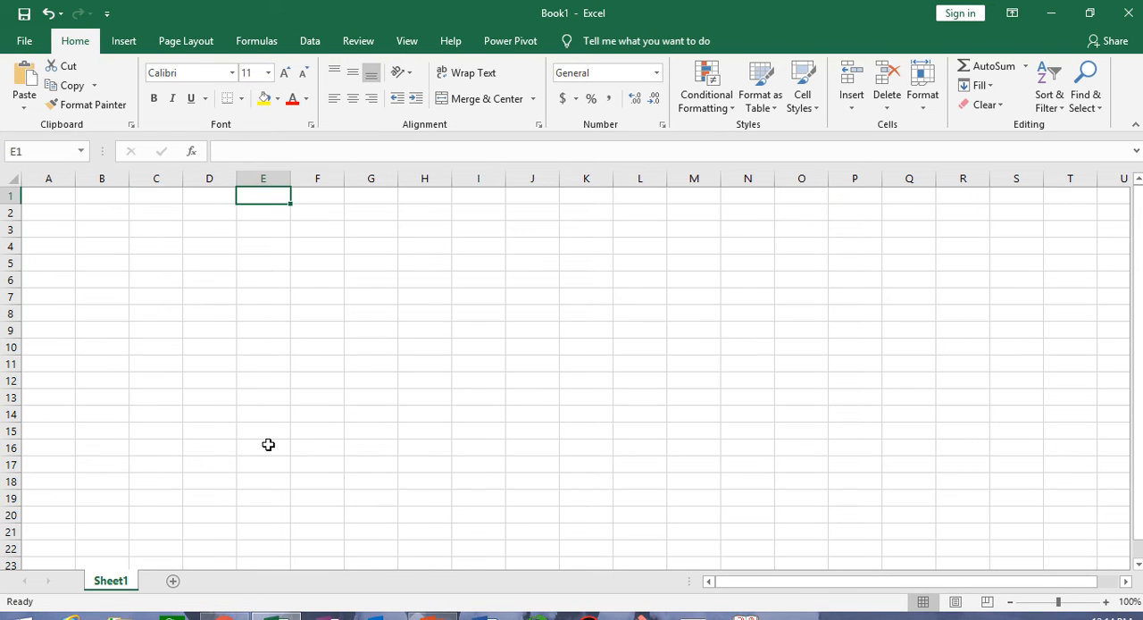
{"action": "type", "text": "1"}
{"action": "key", "text": "Return"}
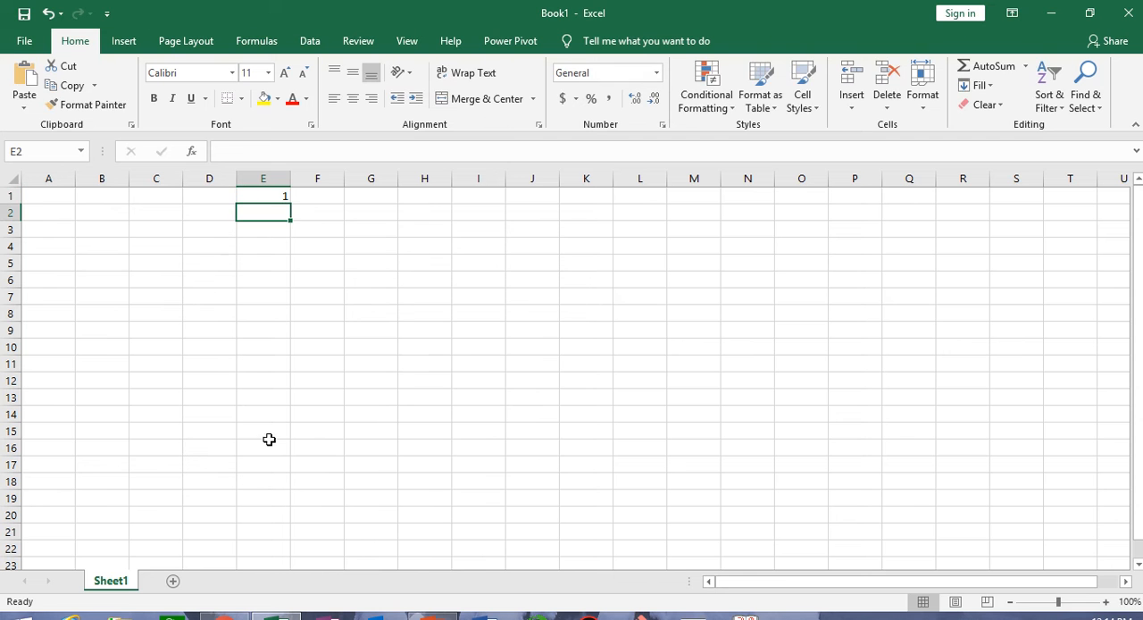
{"action": "type", "text": "2"}
{"action": "key", "text": "Return"}
{"action": "type", "text": "3"}
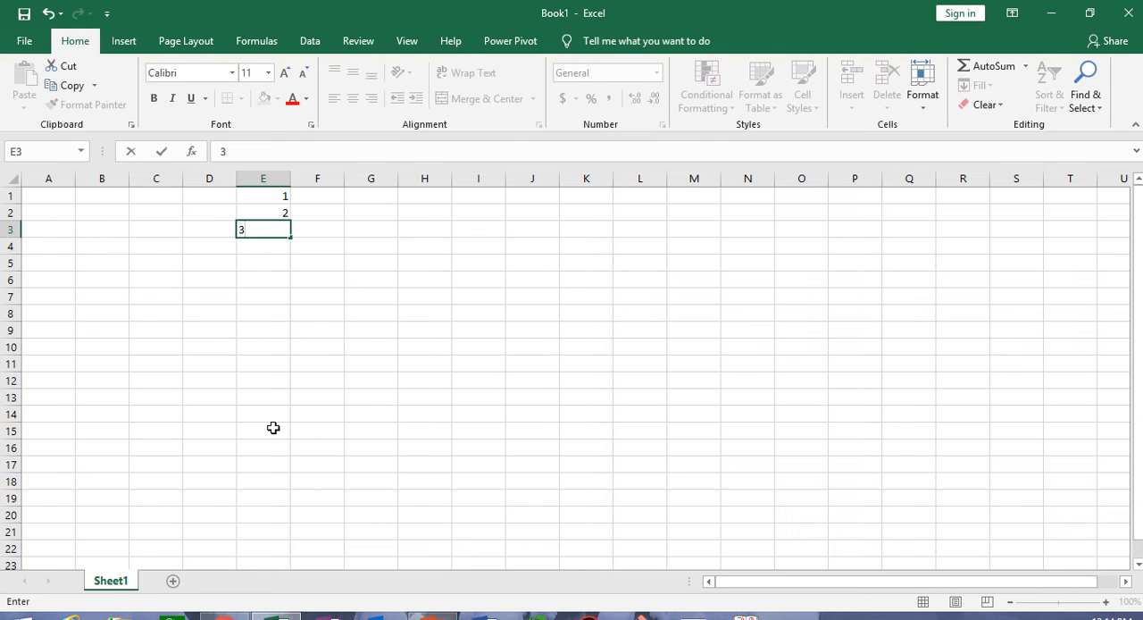
{"action": "key", "text": "Return"}
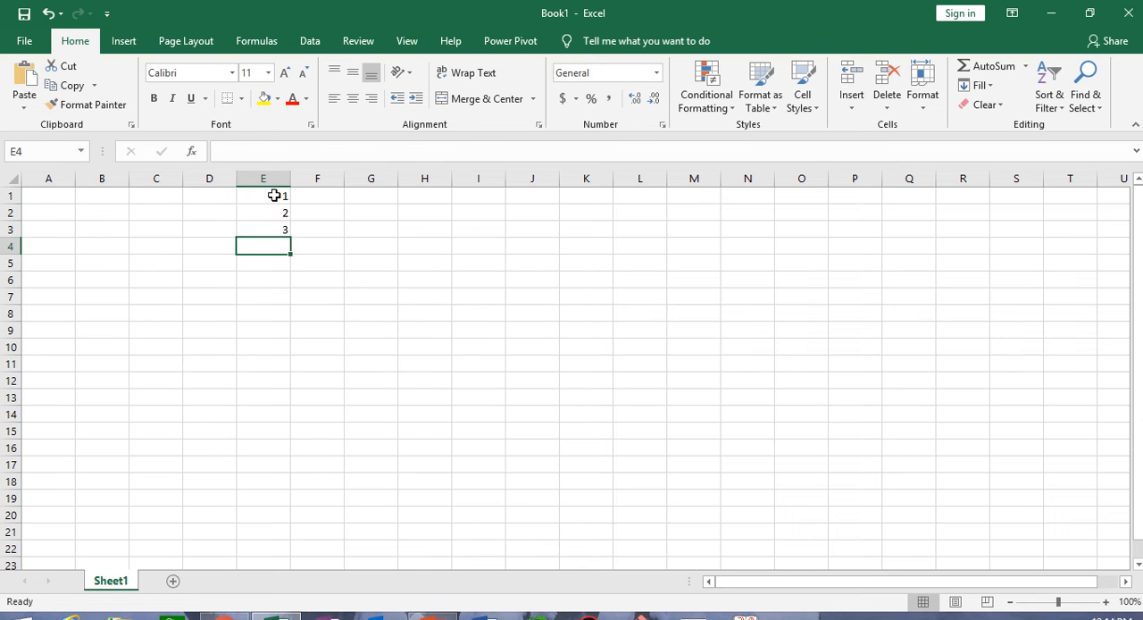
{"action": "left_click_drag", "start_coordinate": [274, 195], "coordinate": [273, 229]}
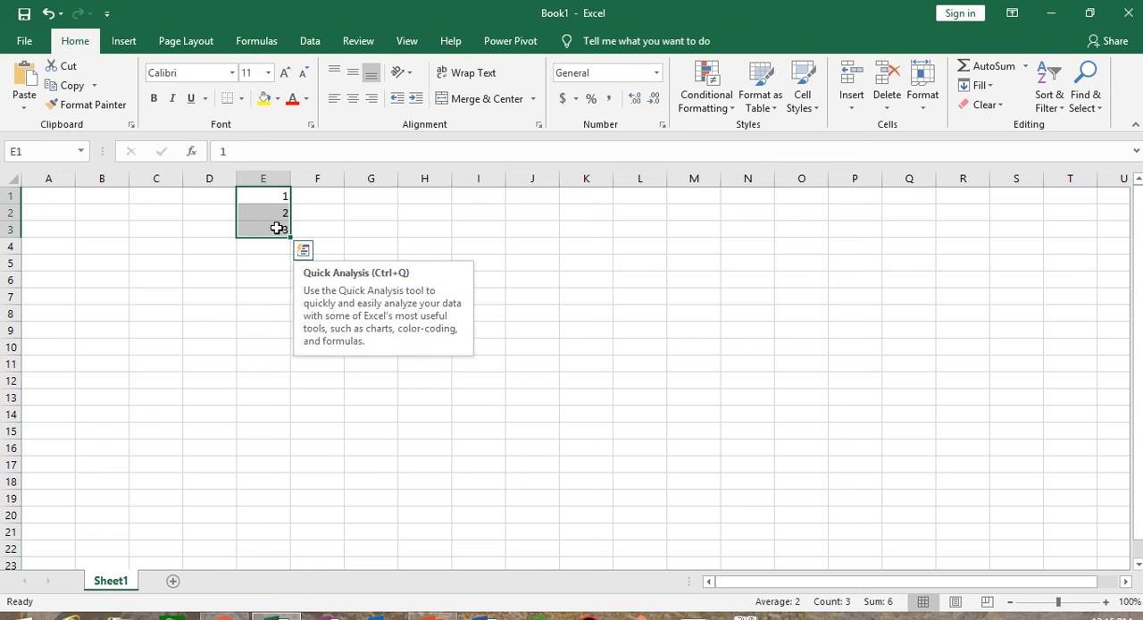
- Enter 1 and 2 in cells F1 and F2 and fill the number series down to F13
{"action": "left_click", "coordinate": [303, 194]}
{"action": "type", "text": "1"}
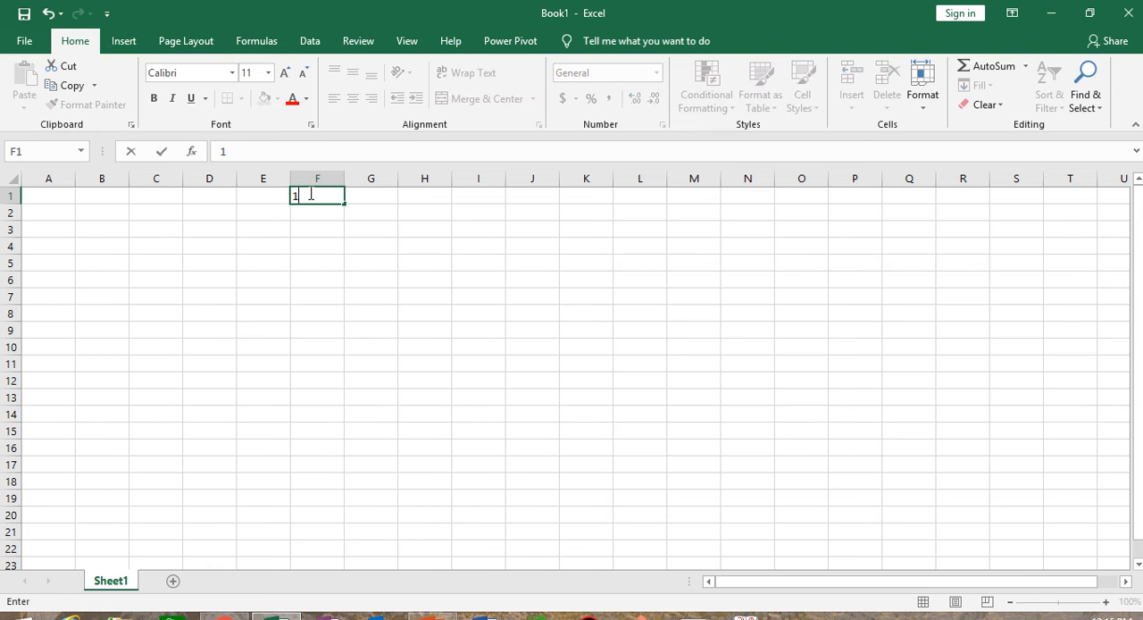
{"action": "key", "text": "Return"}
{"action": "type", "text": "2"}
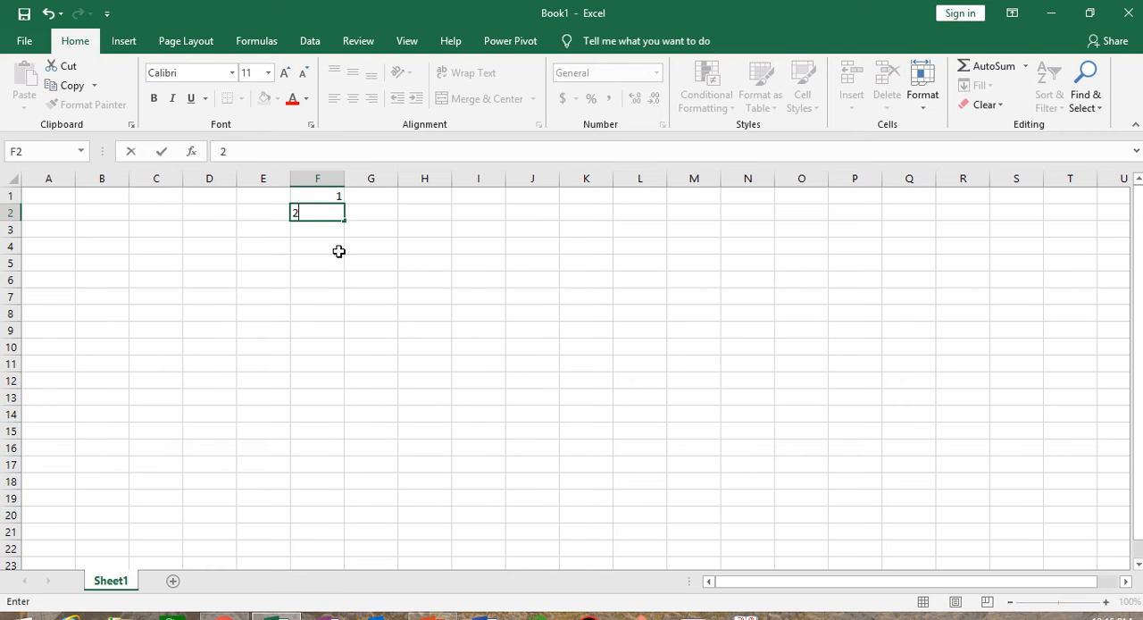
{"action": "left_click", "coordinate": [348, 282]}
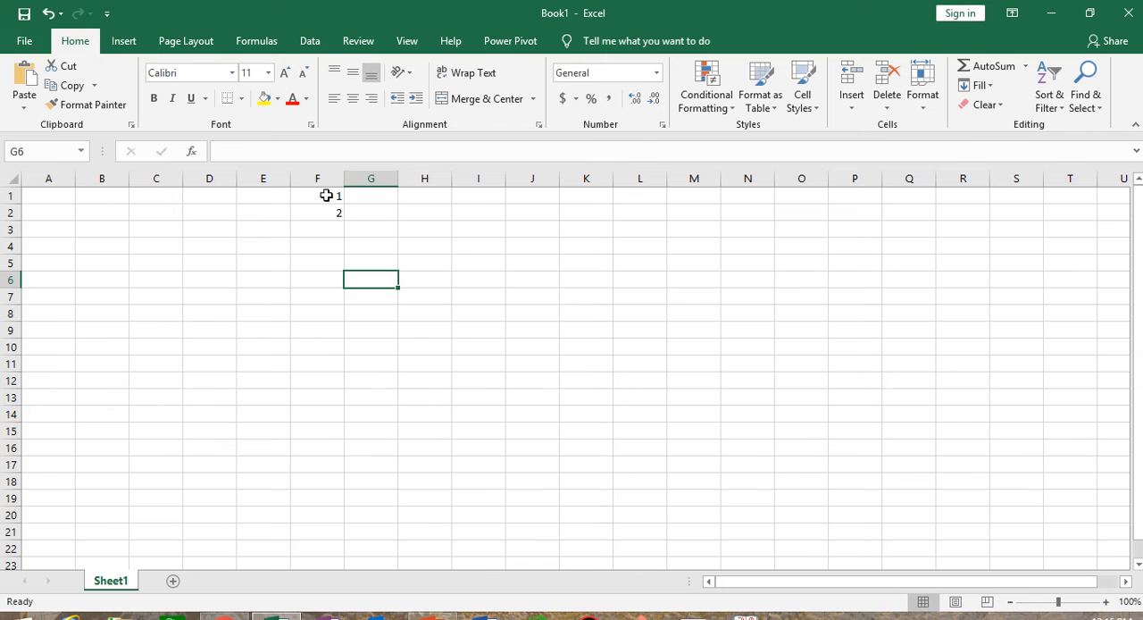
{"action": "left_click_drag", "start_coordinate": [326, 195], "coordinate": [352, 409]}
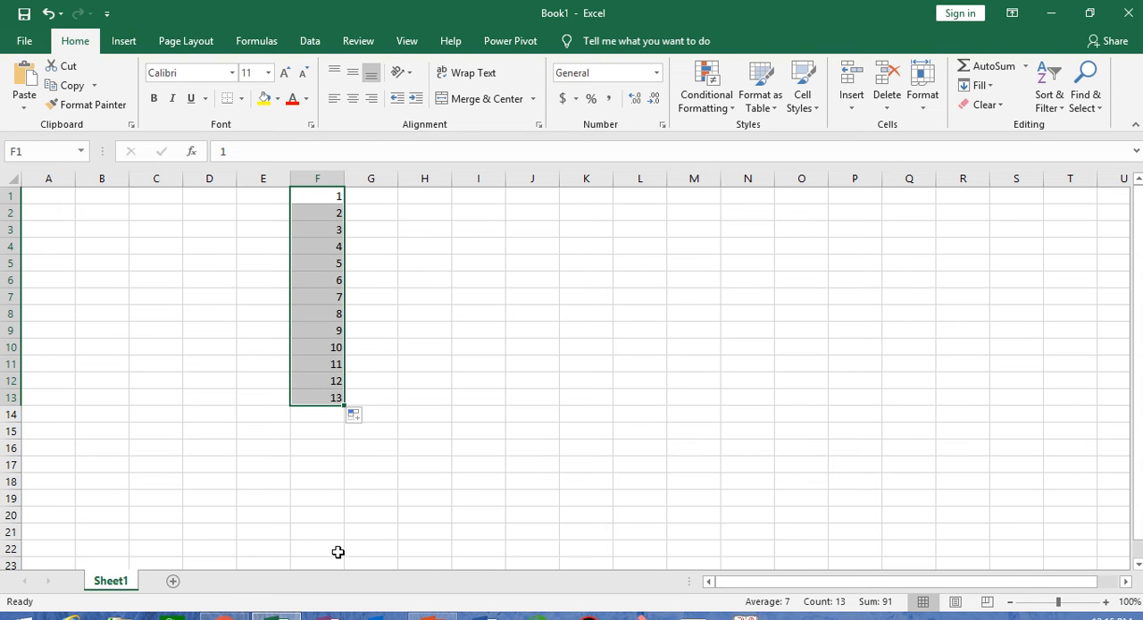
- Undo the series fill and the number entries in column F
{"action": "key", "text": "ctrl+z"}
{"action": "key", "text": "ctrl+z"}
{"action": "key", "text": "ctrl+z"}
{"action": "left_click", "coordinate": [239, 397]}
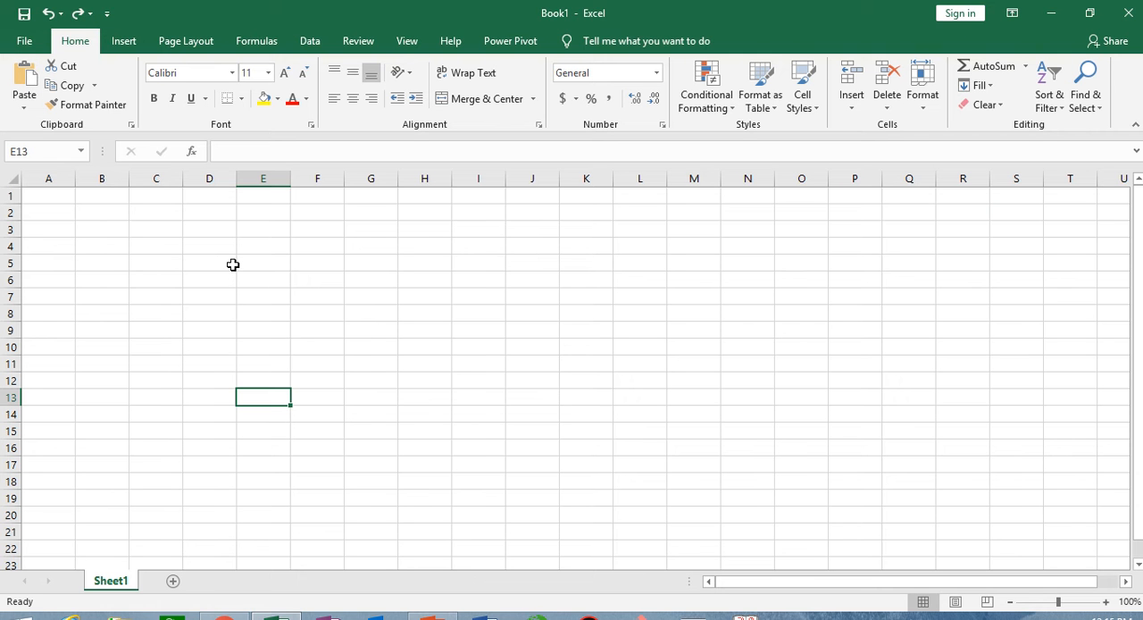
- Switch to the v lookup details workbook and copy the marksheet's header row 3 into row 16
{"action": "left_click", "coordinate": [460, 37]}
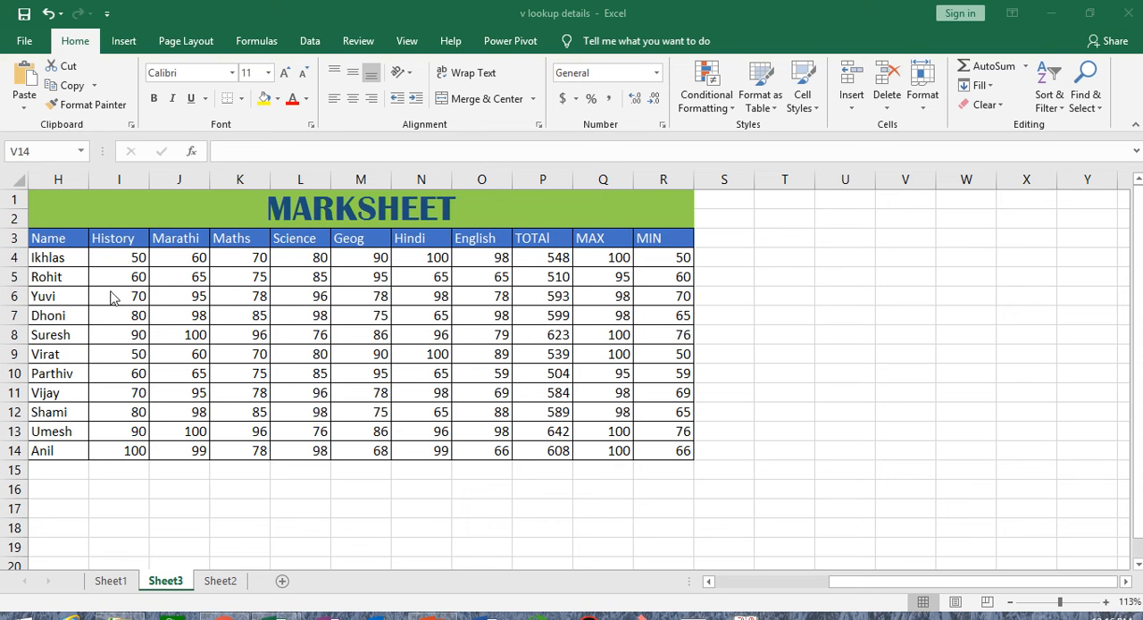
{"action": "left_click_drag", "start_coordinate": [40, 240], "coordinate": [569, 238]}
{"action": "left_click", "coordinate": [14, 239]}
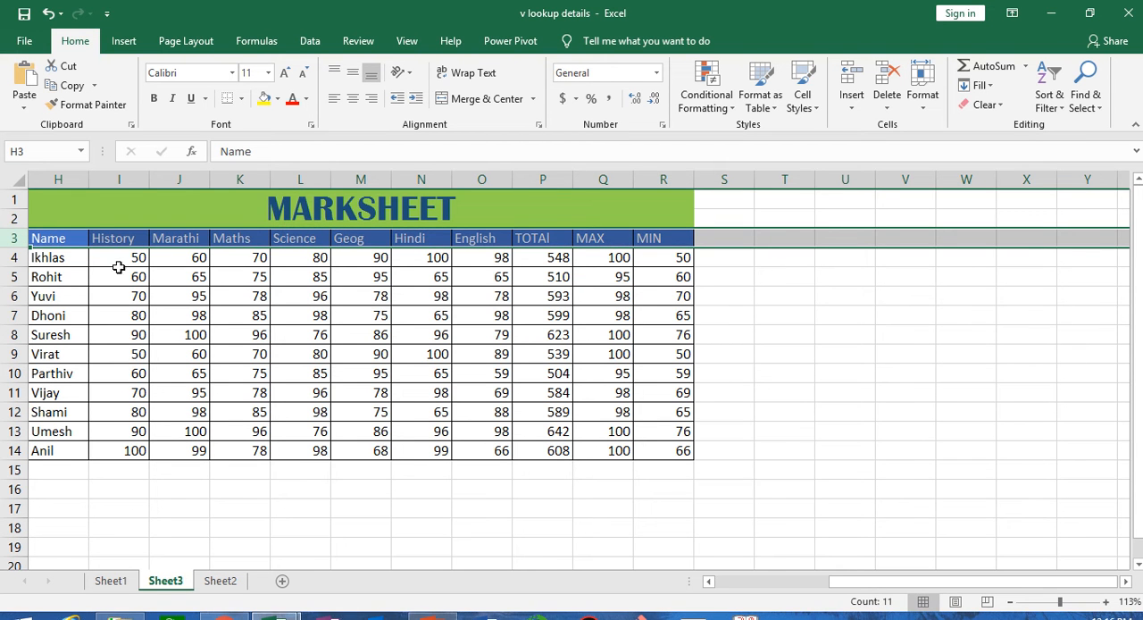
{"action": "left_click", "coordinate": [78, 86]}
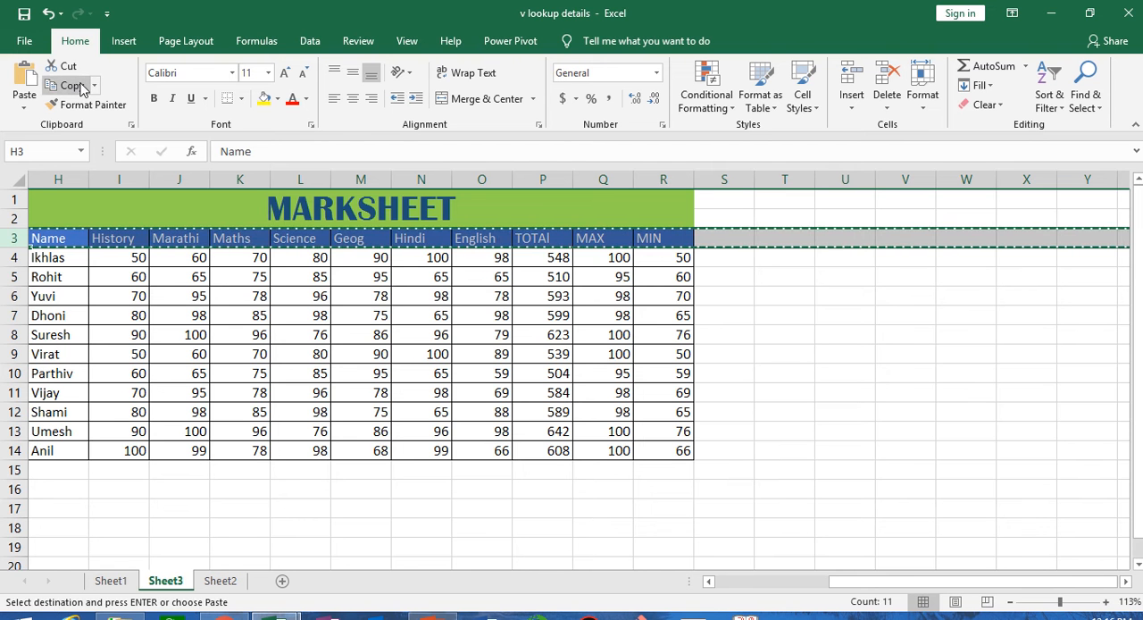
{"action": "left_click", "coordinate": [13, 488]}
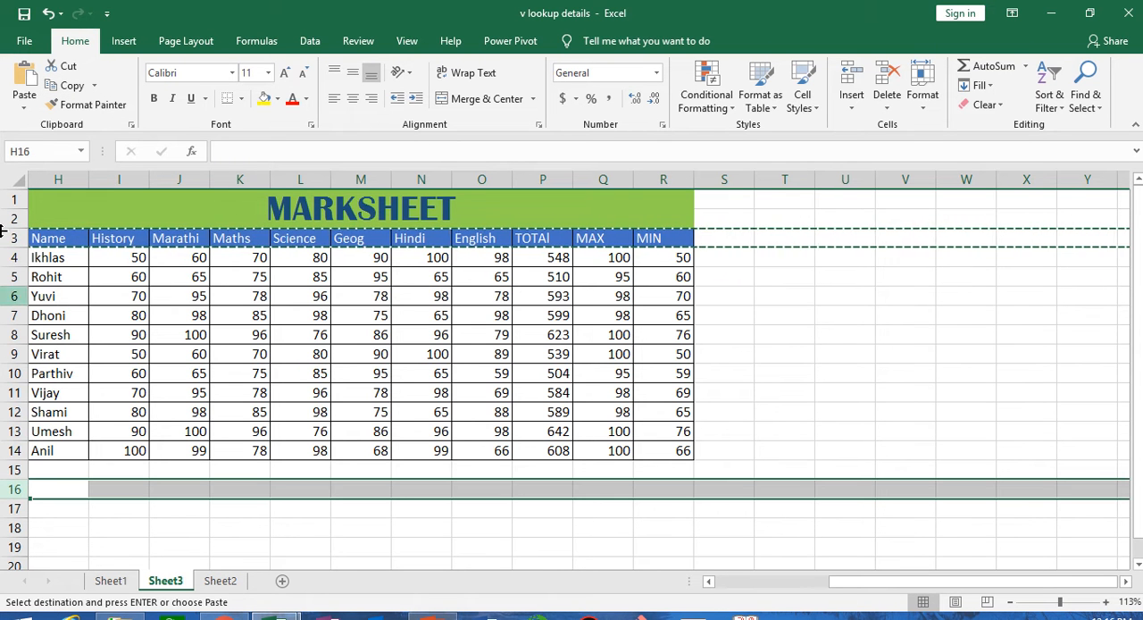
{"action": "left_click", "coordinate": [24, 79]}
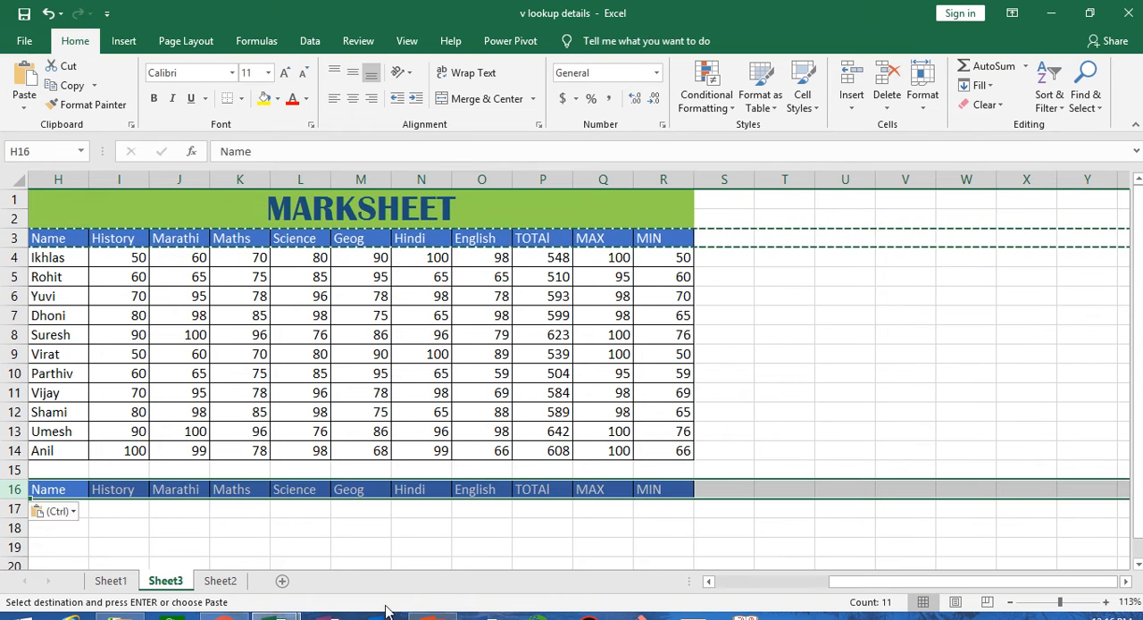
- Add the heading total in cell S16, next to the copied MIN heading
{"action": "left_click", "coordinate": [550, 534]}
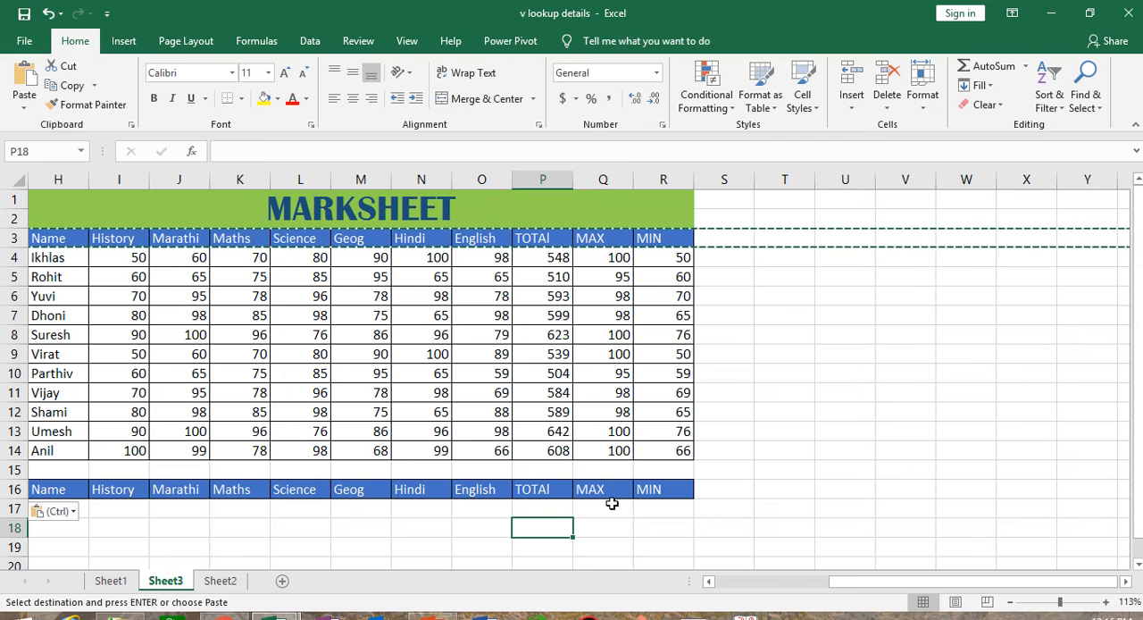
{"action": "left_click", "coordinate": [610, 506]}
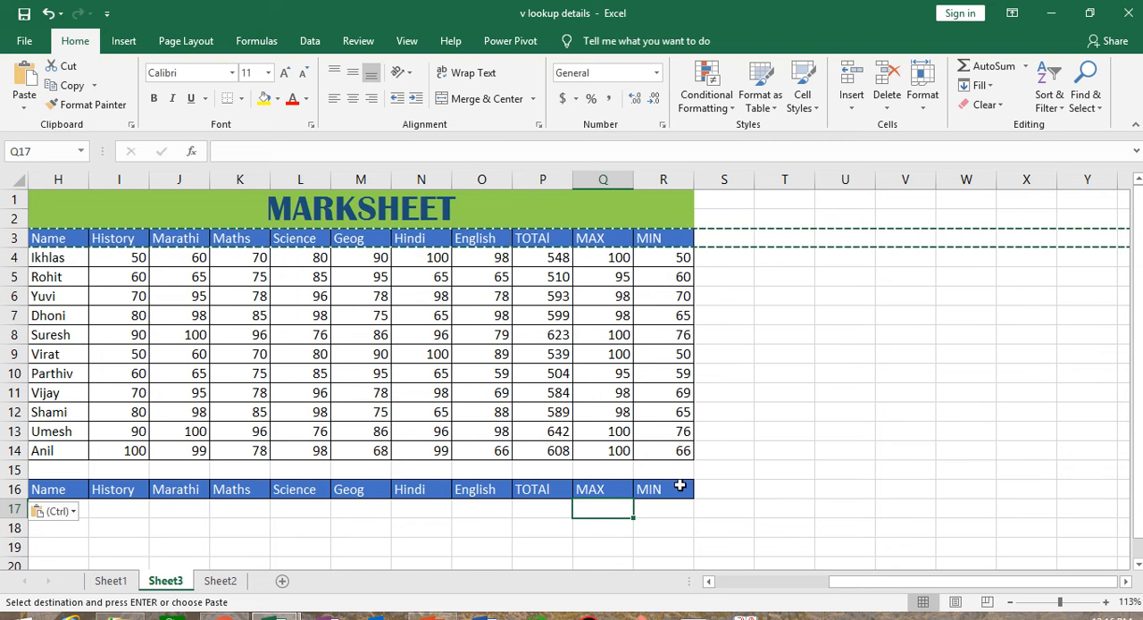
{"action": "left_click", "coordinate": [720, 489]}
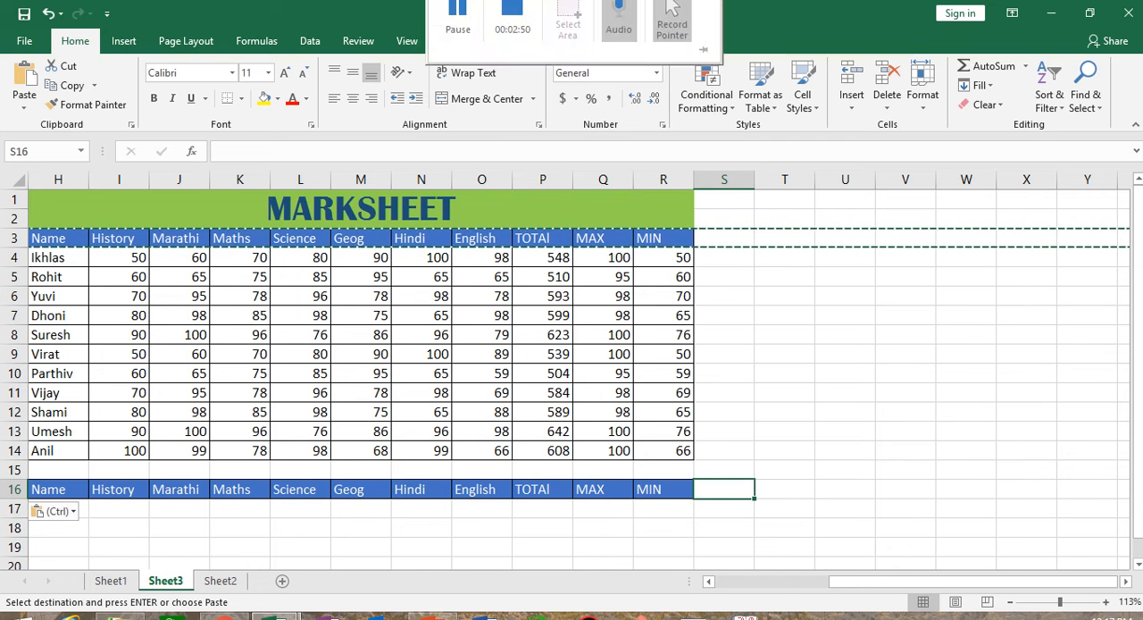
{"action": "type", "text": "total"}
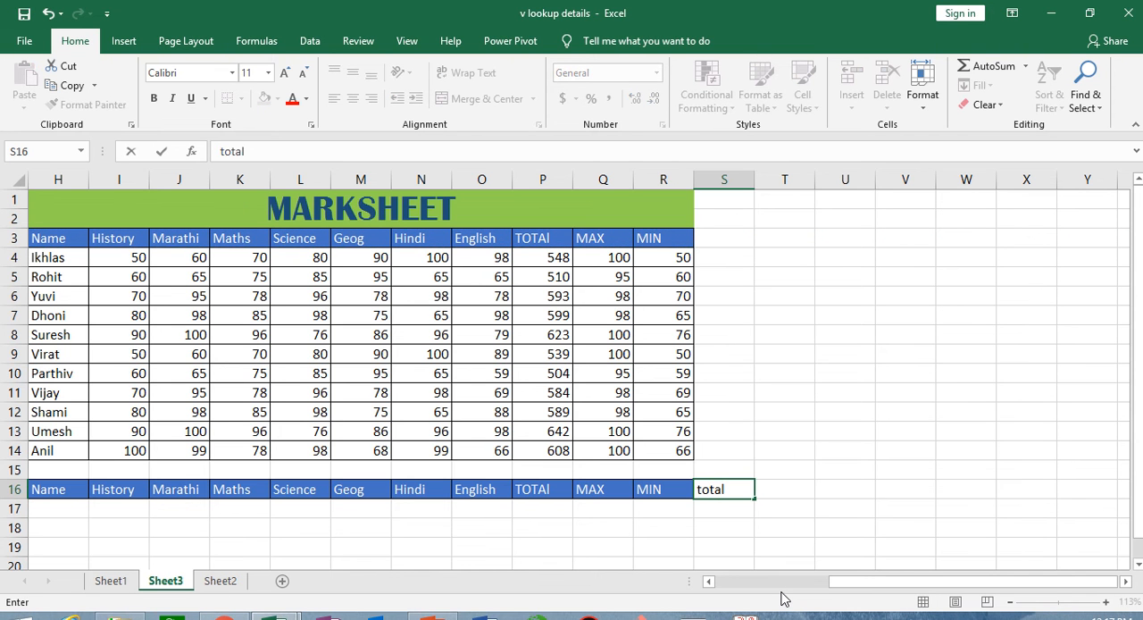
{"action": "key", "text": "Return"}
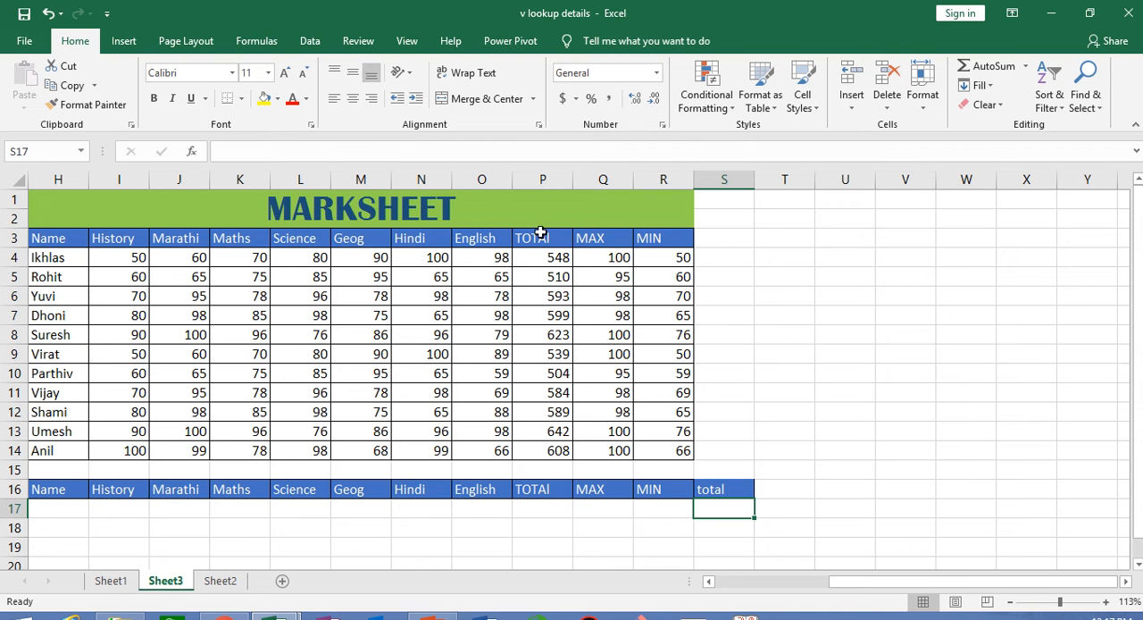
- Clear only the formatting of the total heading in cell S16, keeping its text
{"action": "left_click", "coordinate": [731, 488]}
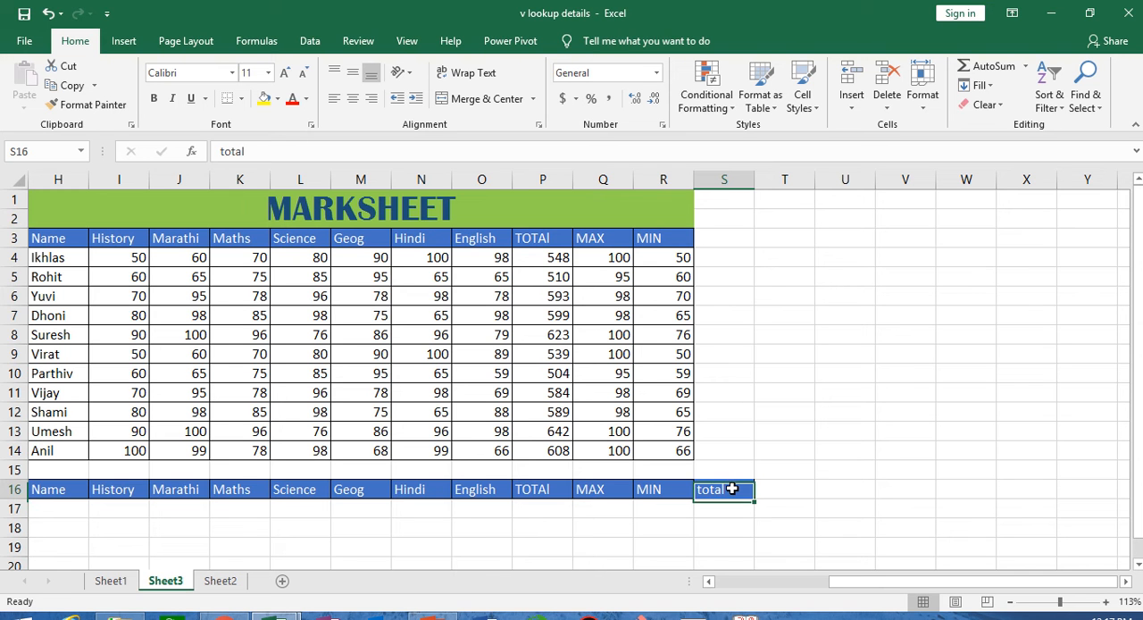
{"action": "left_click", "coordinate": [967, 110]}
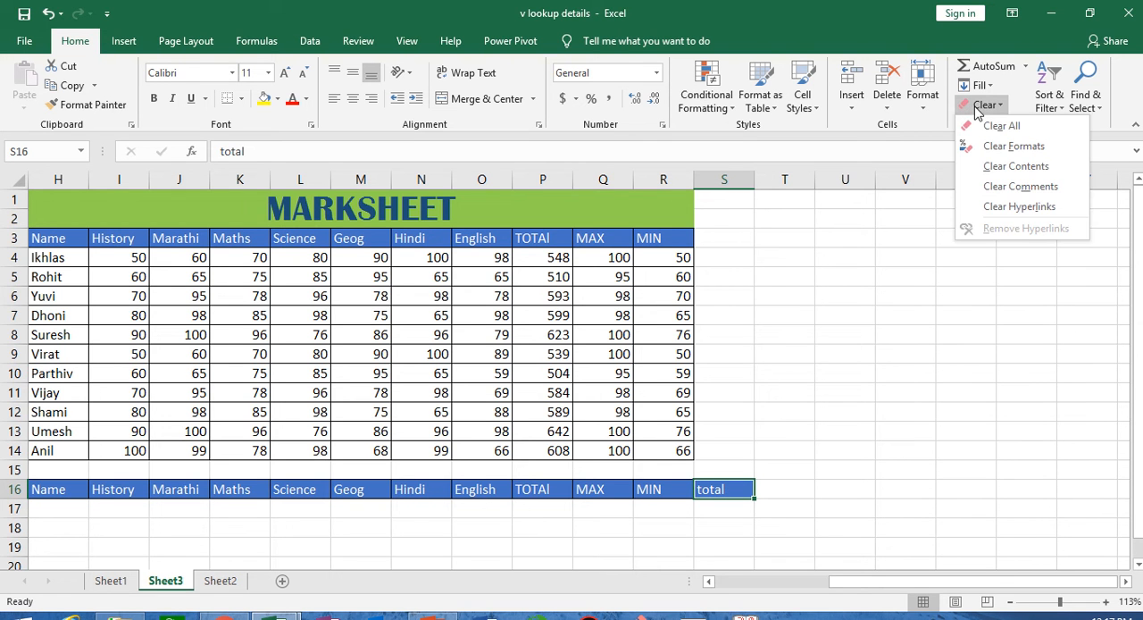
{"action": "left_click", "coordinate": [1009, 146]}
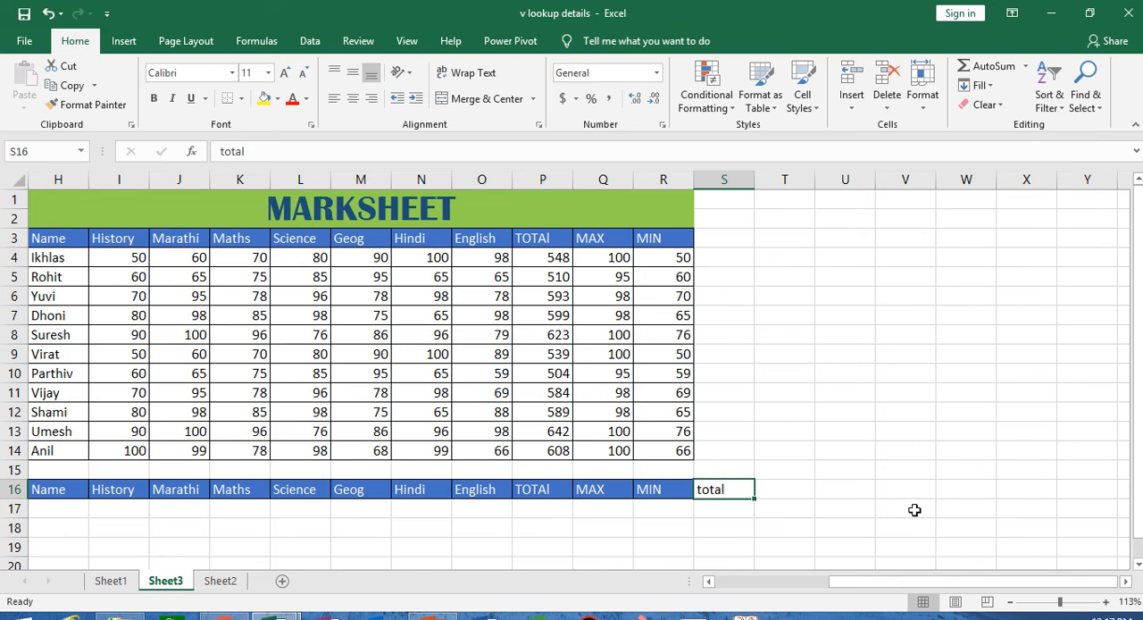
{"action": "left_click", "coordinate": [914, 509]}
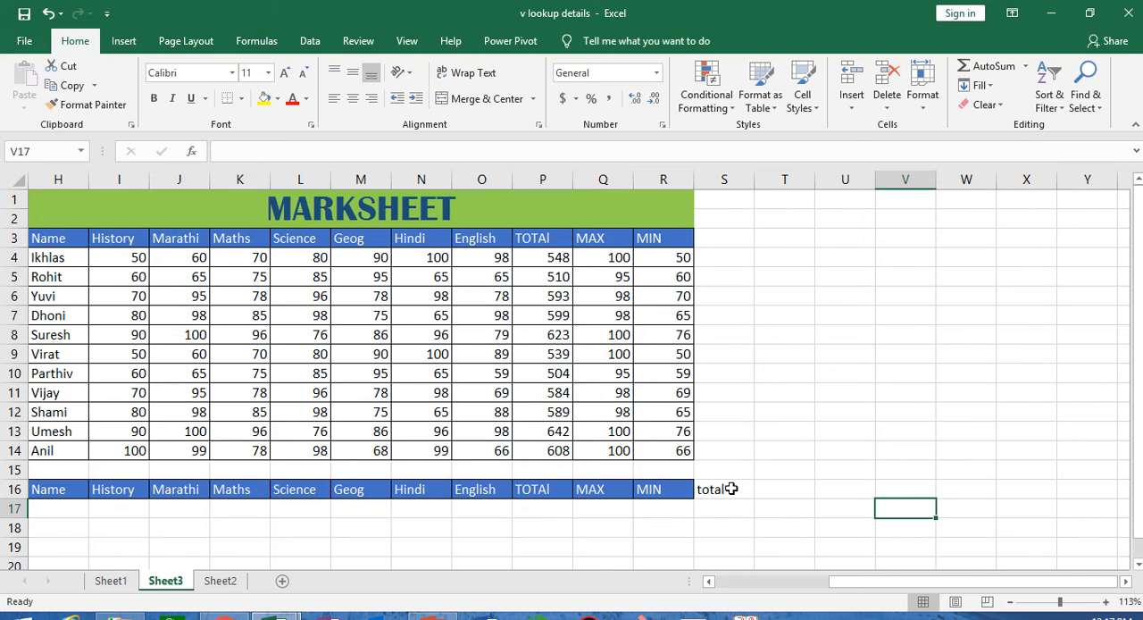
- Copy the formatting of the MIN heading in R16 onto the total heading in S16 with Format Painter
{"action": "left_click", "coordinate": [661, 489]}
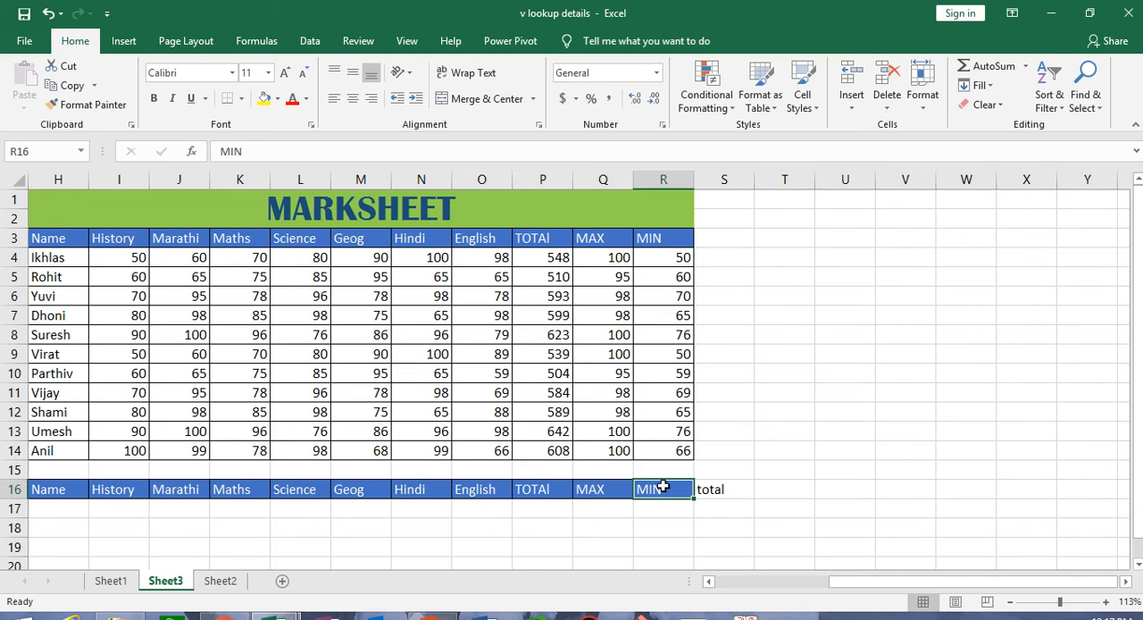
{"action": "left_click", "coordinate": [727, 490]}
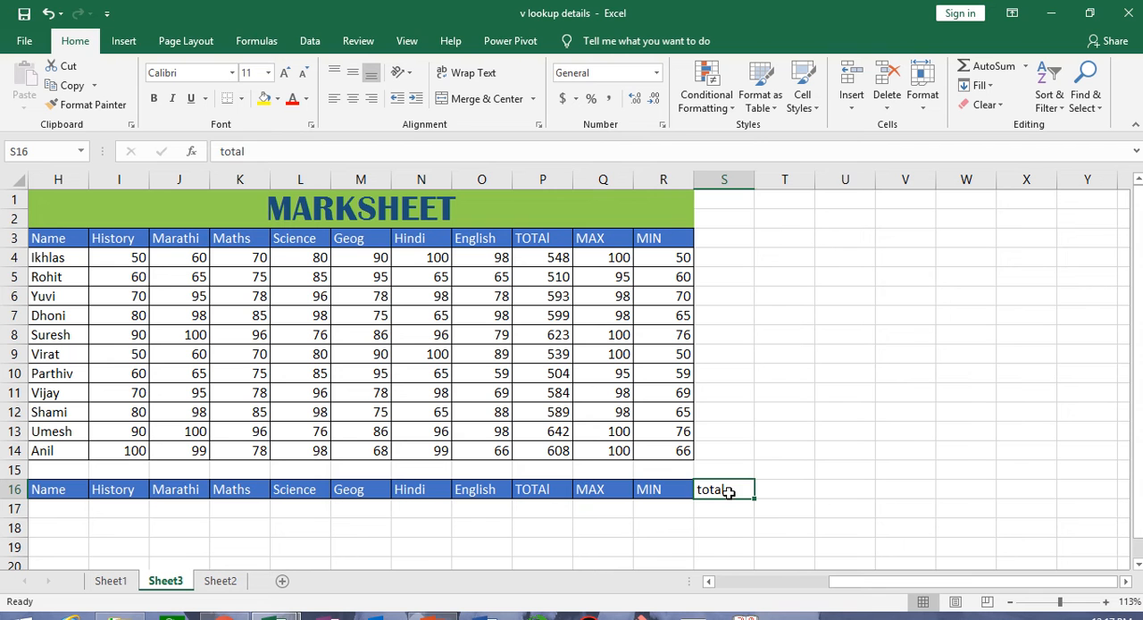
{"action": "left_click", "coordinate": [674, 489]}
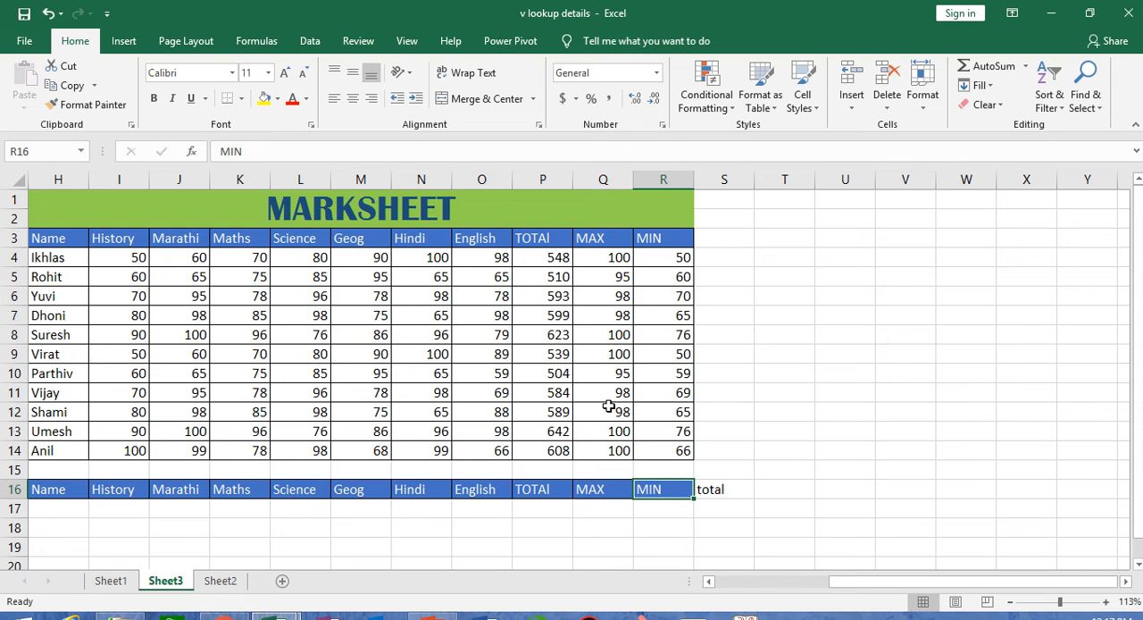
{"action": "left_click", "coordinate": [93, 104]}
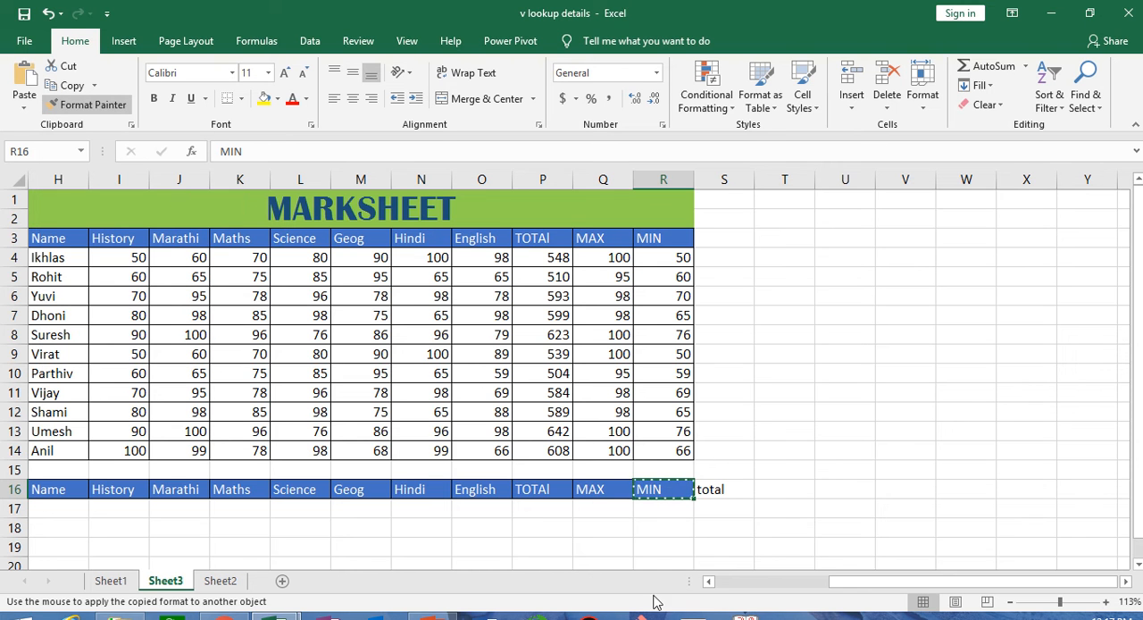
{"action": "left_click", "coordinate": [717, 490]}
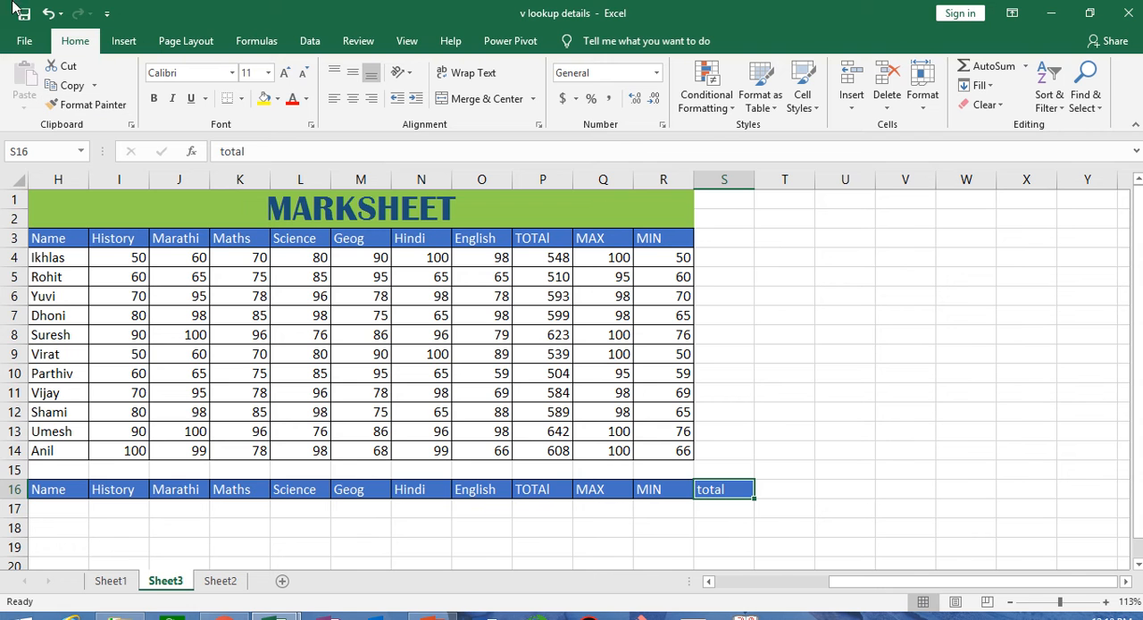
{"action": "left_click", "coordinate": [904, 525]}
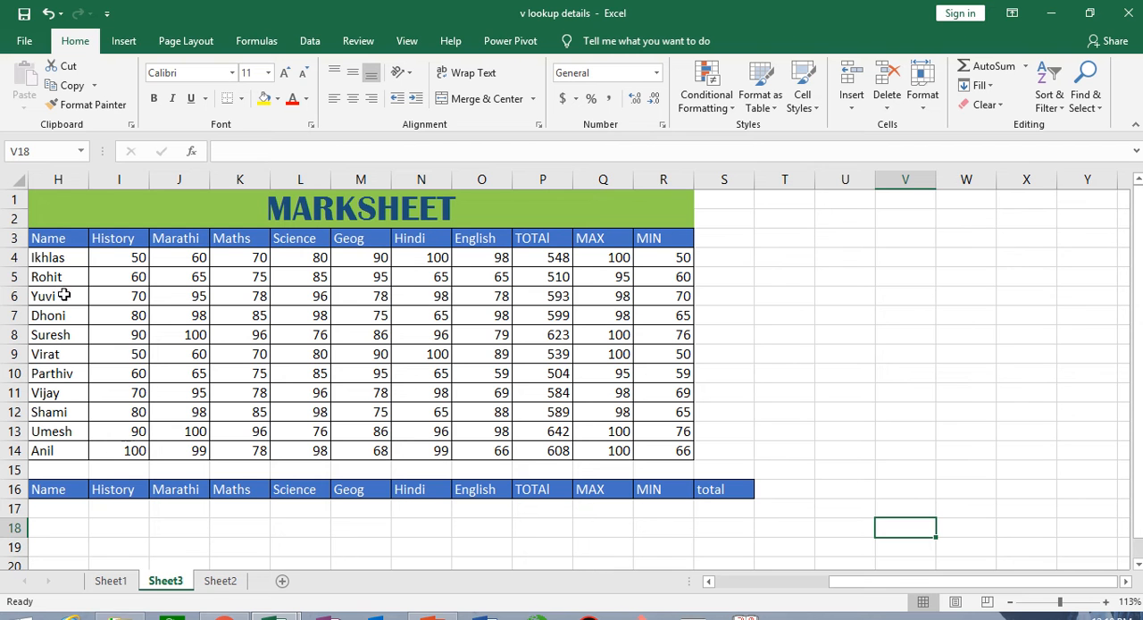
- Cut the marksheet's entire header row 3 and paste it into row 17
{"action": "left_click", "coordinate": [13, 238]}
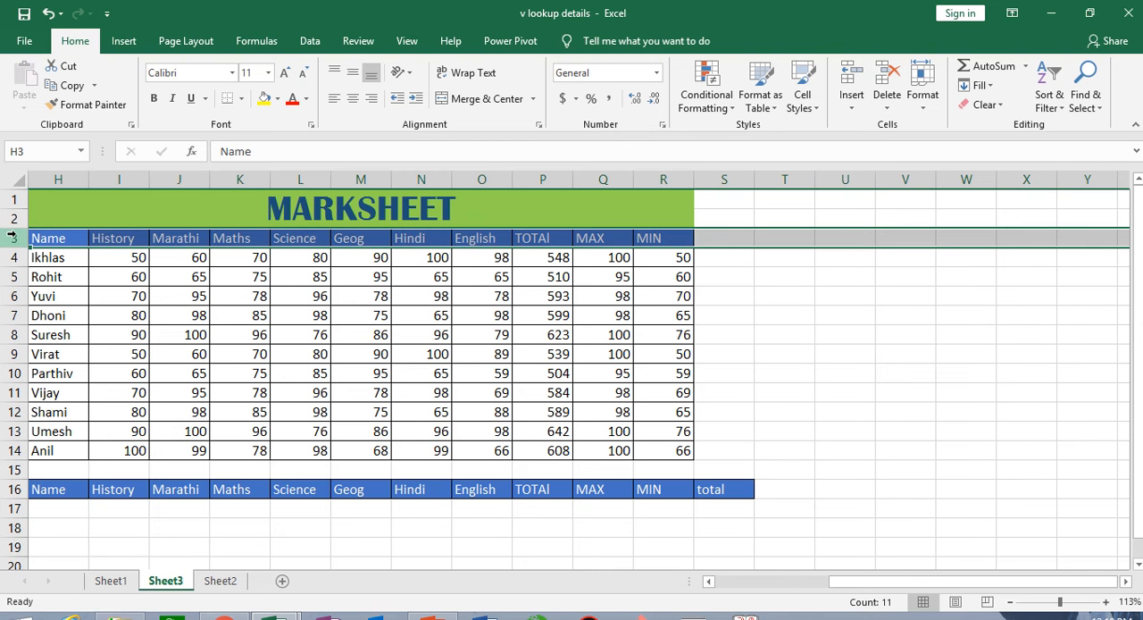
{"action": "left_click", "coordinate": [64, 68]}
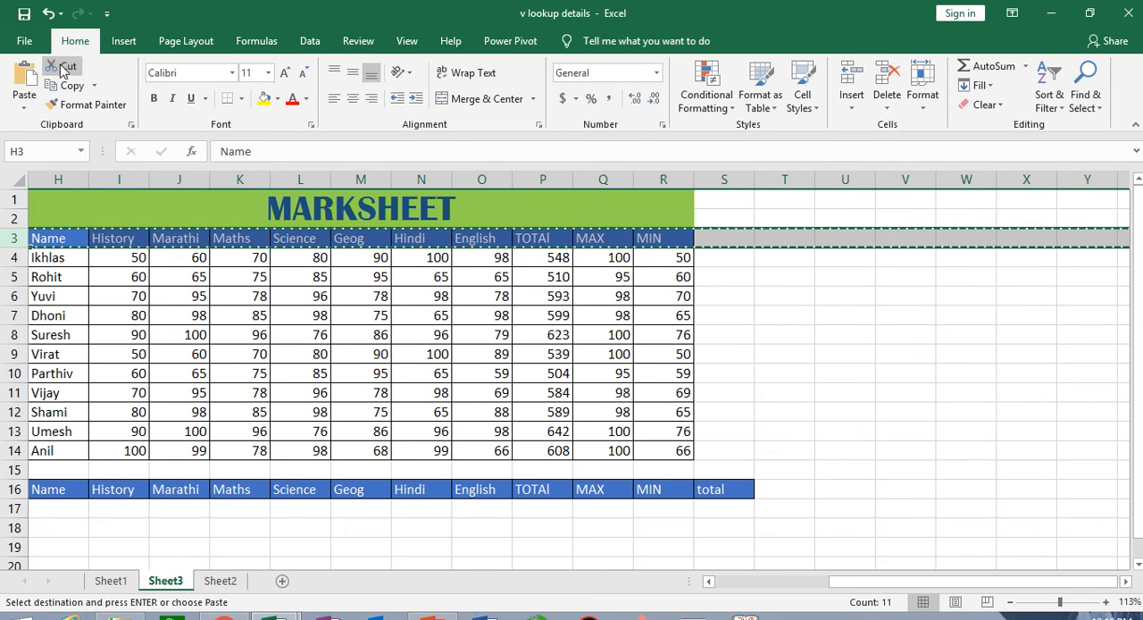
{"action": "left_click", "coordinate": [9, 508]}
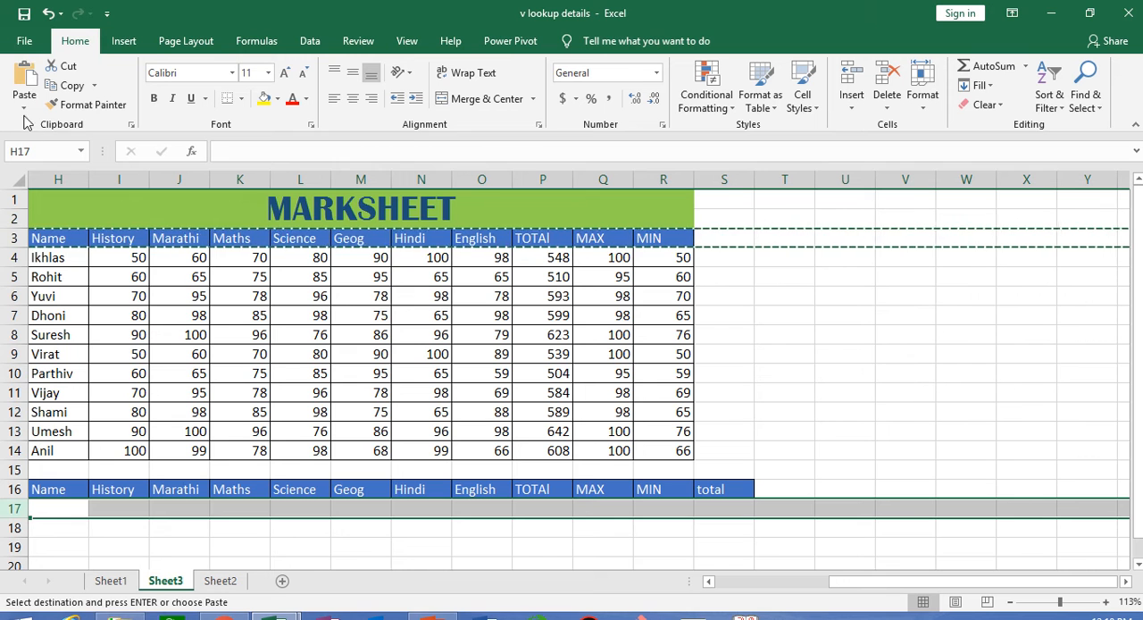
{"action": "left_click", "coordinate": [25, 79]}
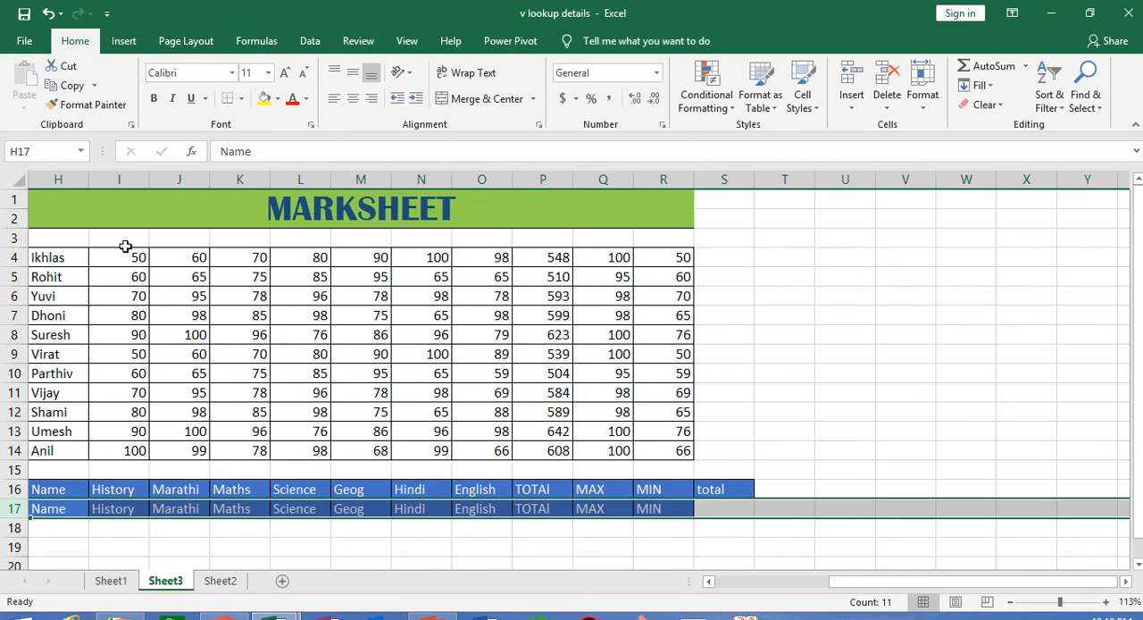
- Undo the move of the header row and cancel the pending cut selection
{"action": "key", "text": "ctrl+z"}
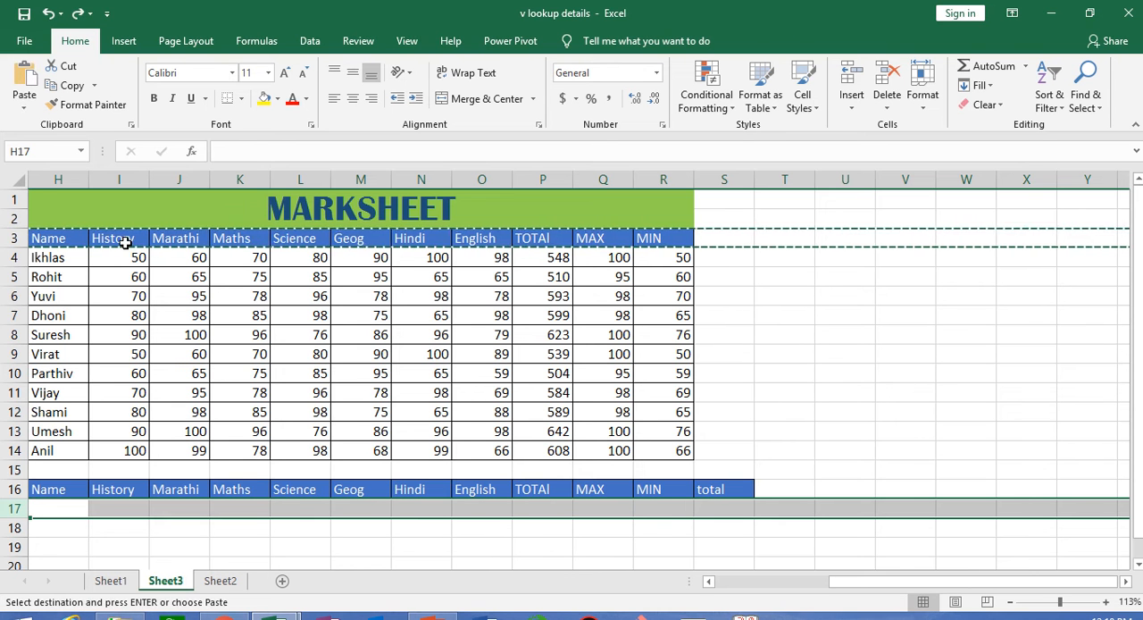
{"action": "left_click", "coordinate": [136, 546]}
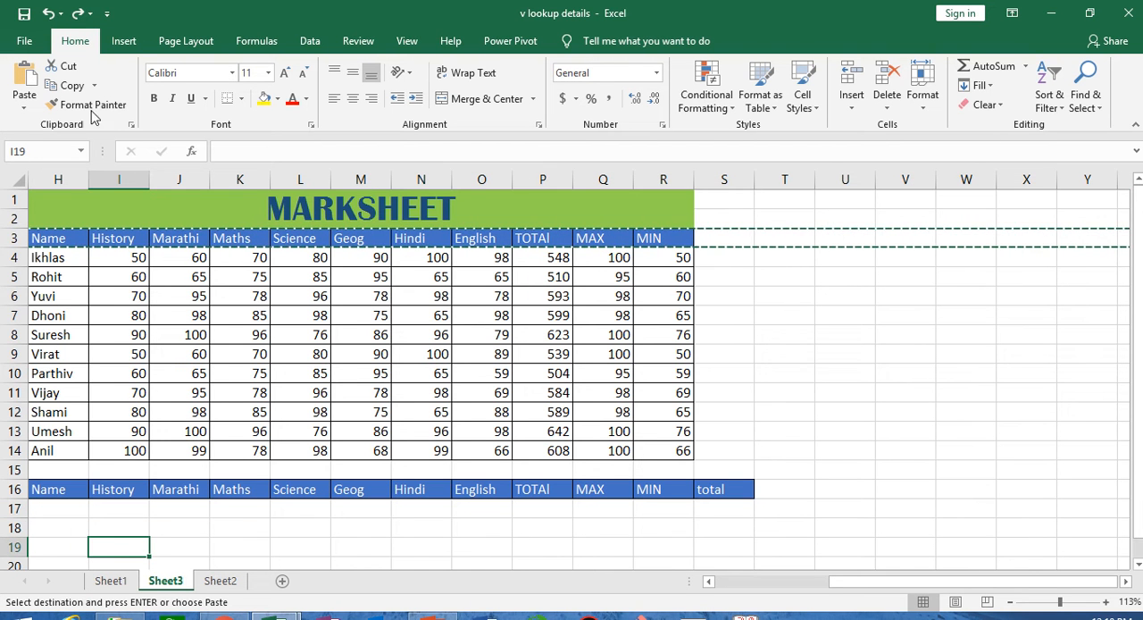
{"action": "left_click", "coordinate": [824, 314]}
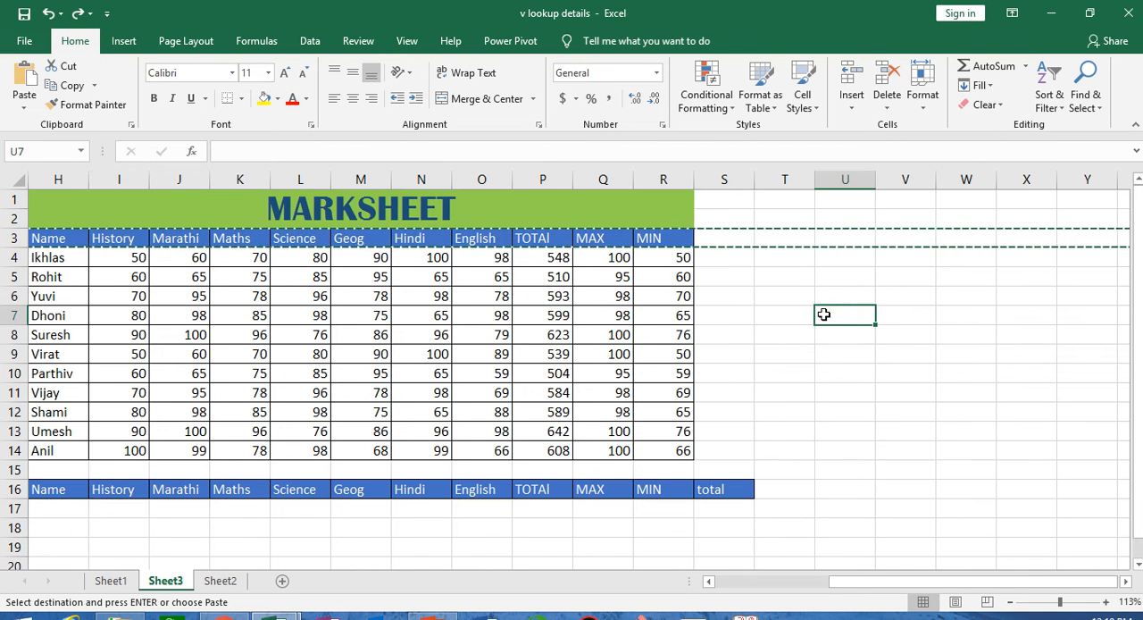
{"action": "key", "text": "Escape"}
{"action": "left_click", "coordinate": [880, 393]}
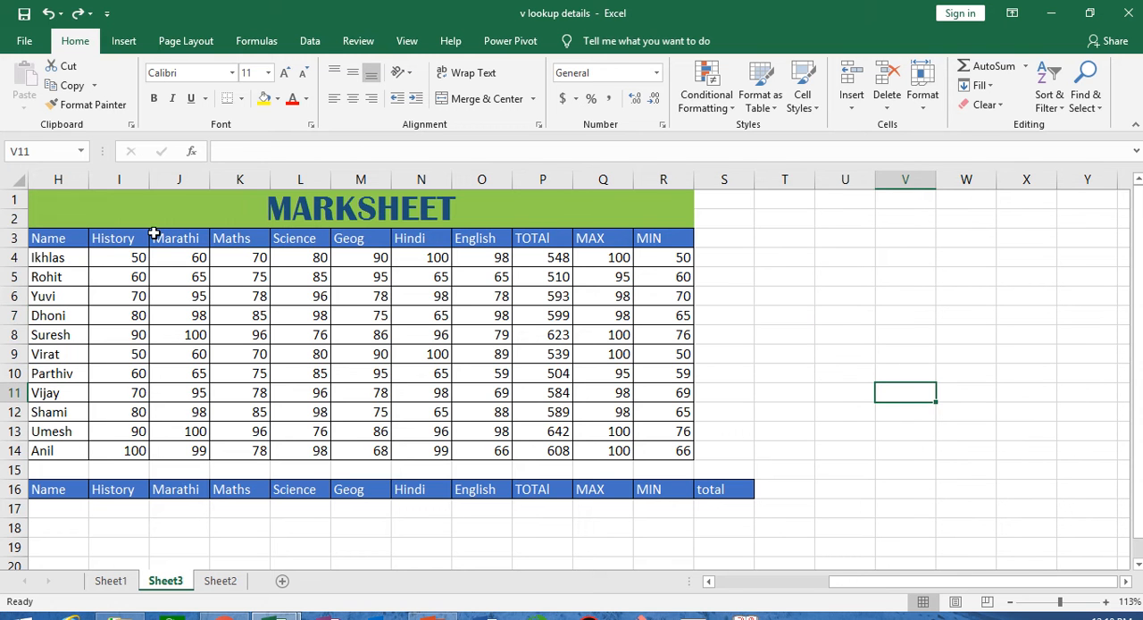
- Copy the marksheet table H3:R14 and add a new worksheet for it
{"action": "mouse_move", "coordinate": [40, 241]}
{"action": "left_mouse_down"}
{"action": "mouse_move", "coordinate": [531, 373]}
{"action": "mouse_move", "coordinate": [659, 450]}
{"action": "left_mouse_up"}
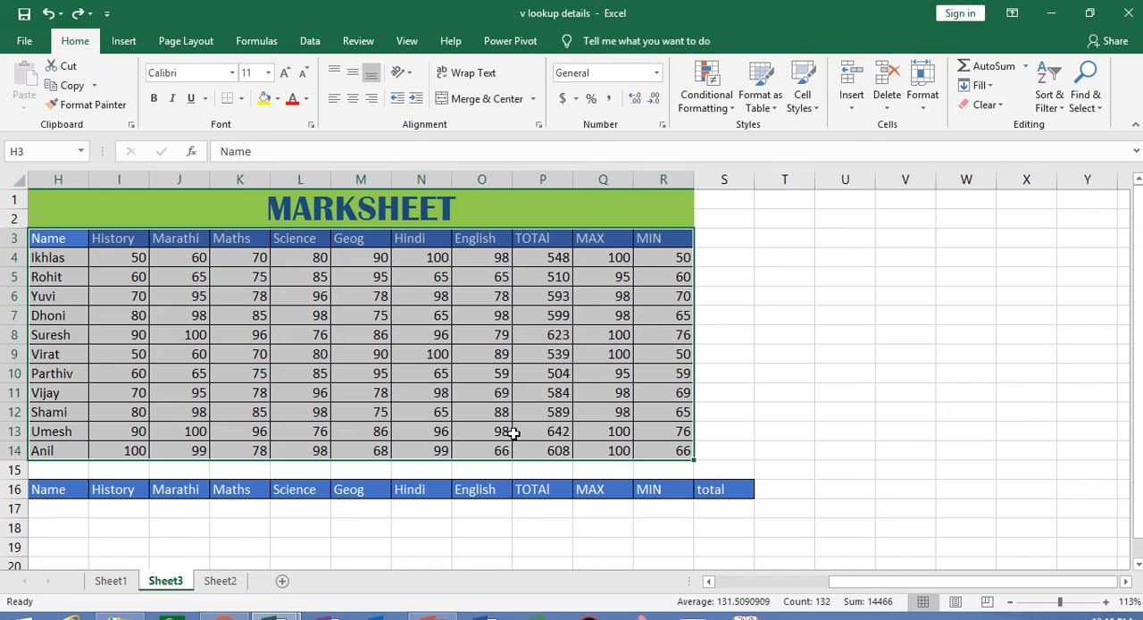
{"action": "left_click", "coordinate": [93, 85]}
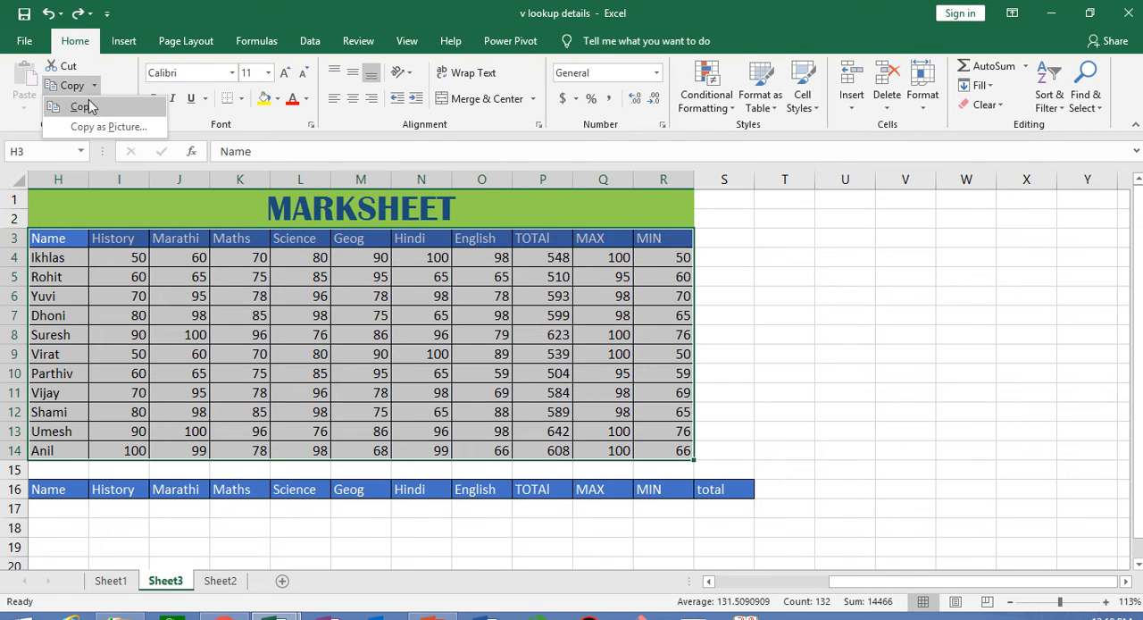
{"action": "left_click", "coordinate": [83, 107]}
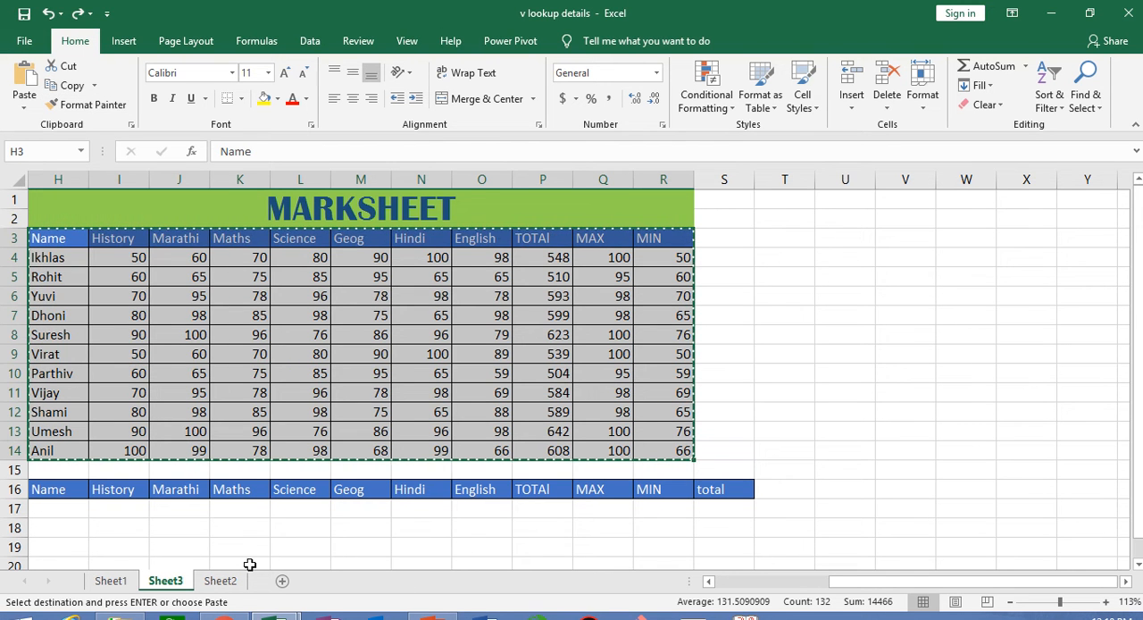
{"action": "left_click", "coordinate": [282, 581]}
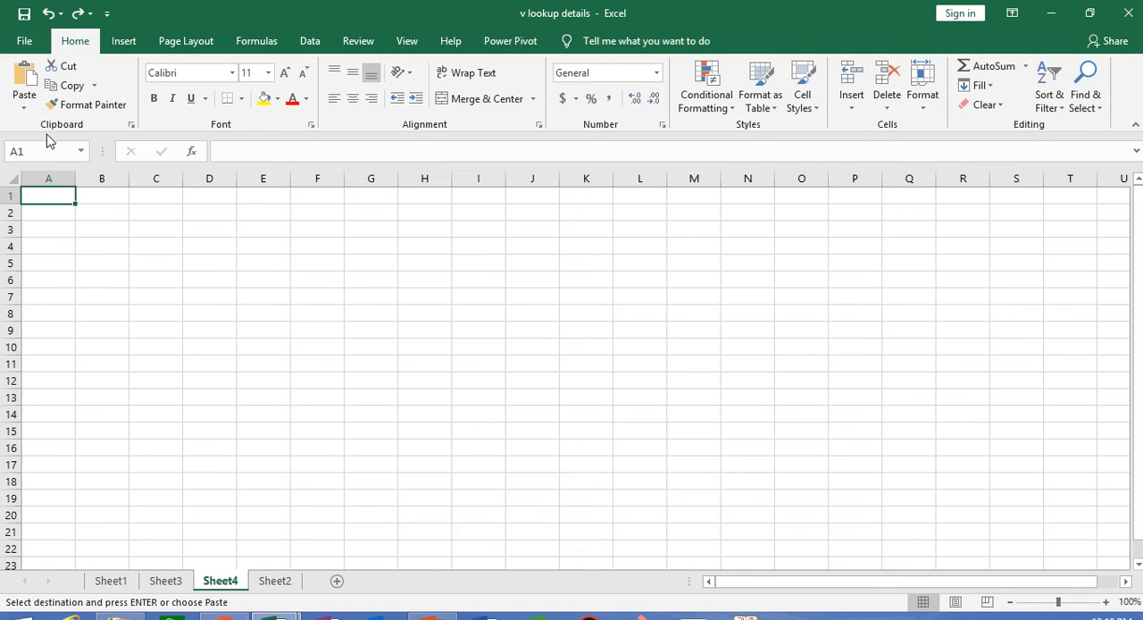
- Paste the copied table at A1 of the new sheet using Paste Special with All and Transpose
{"action": "left_click", "coordinate": [24, 104]}
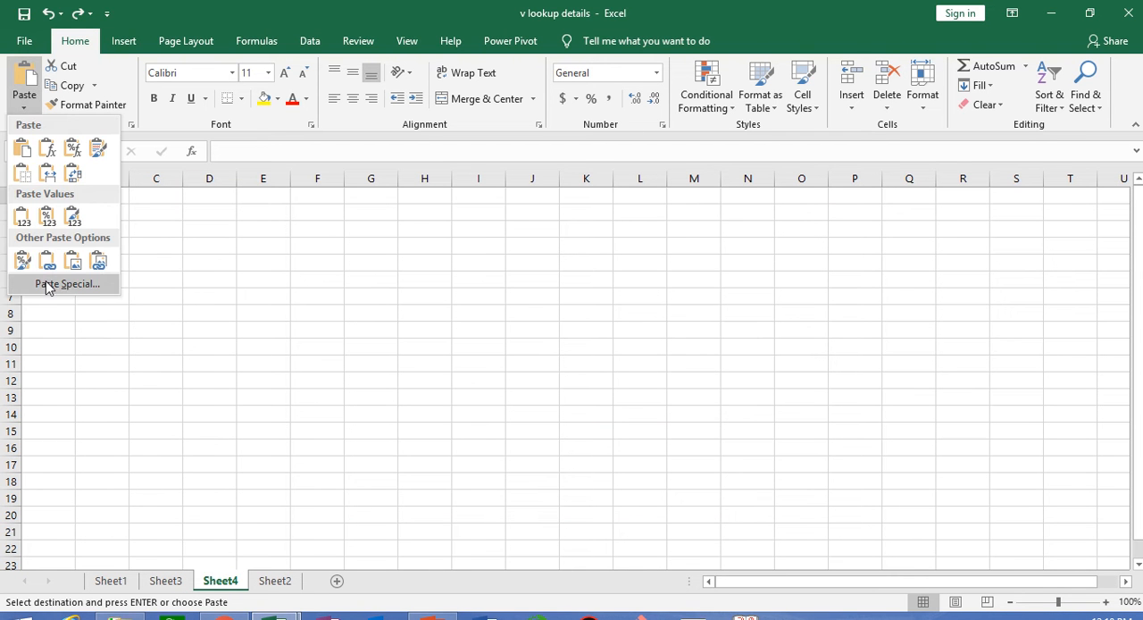
{"action": "left_click", "coordinate": [48, 286]}
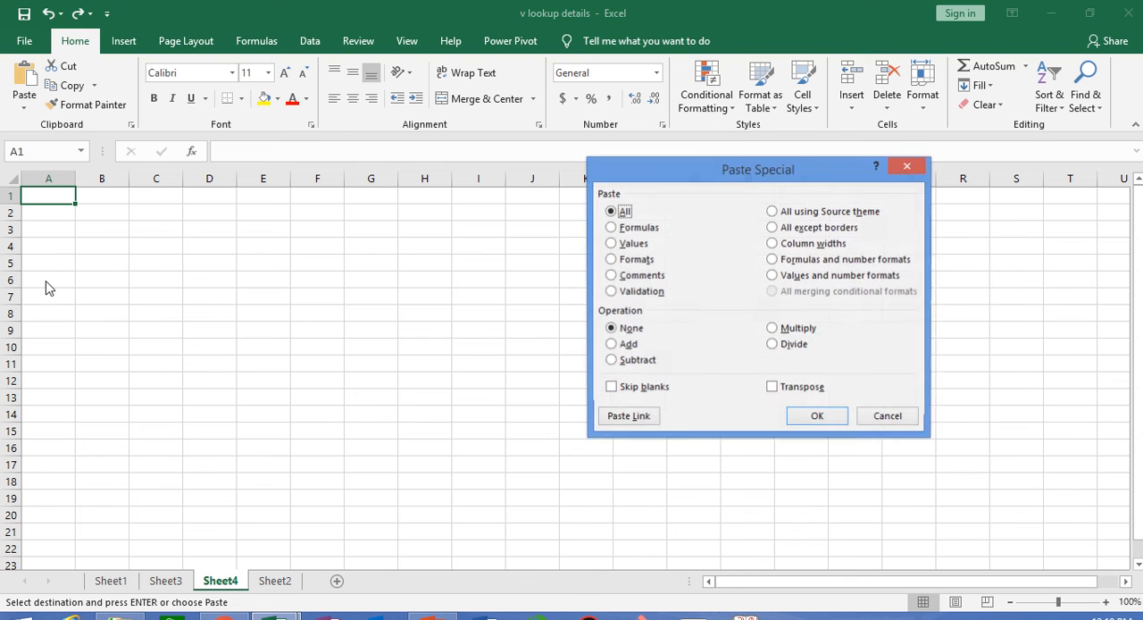
{"action": "left_click", "coordinate": [774, 388]}
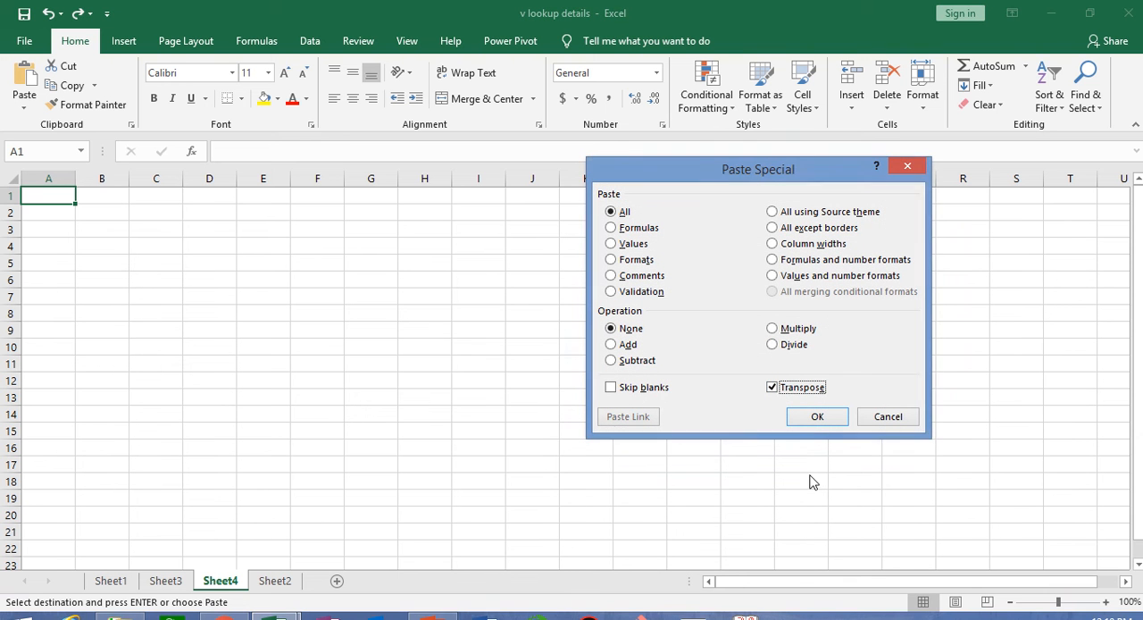
{"action": "left_click", "coordinate": [817, 416]}
{"action": "left_click", "coordinate": [797, 528]}
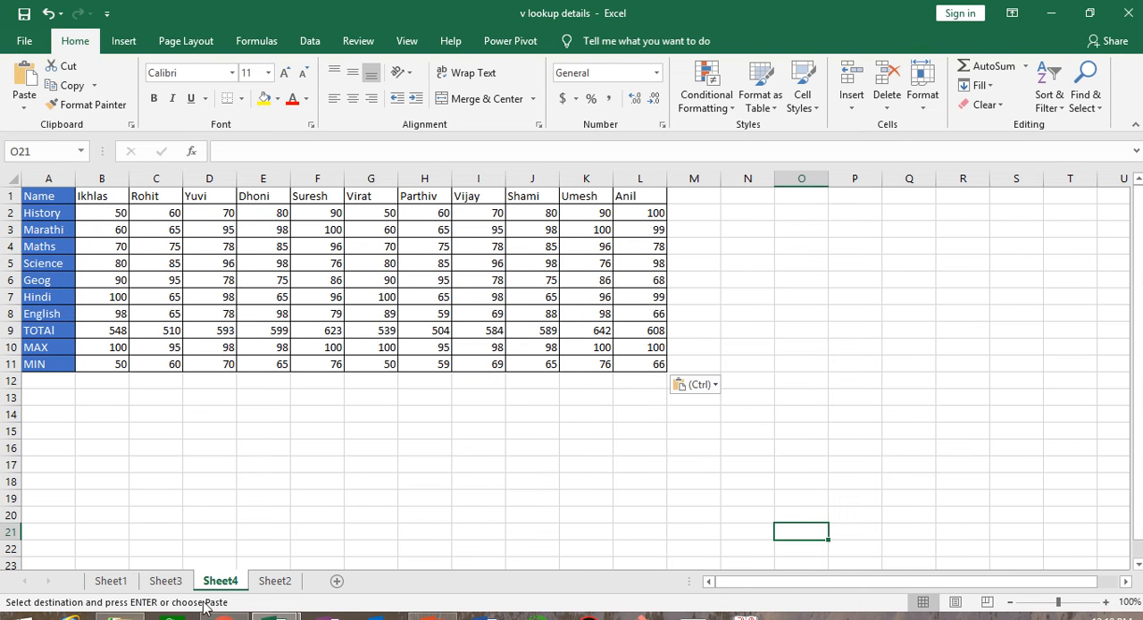
- Compare the original marksheet layout on Sheet3 with the transposed table on Sheet4
{"action": "left_click", "coordinate": [167, 582]}
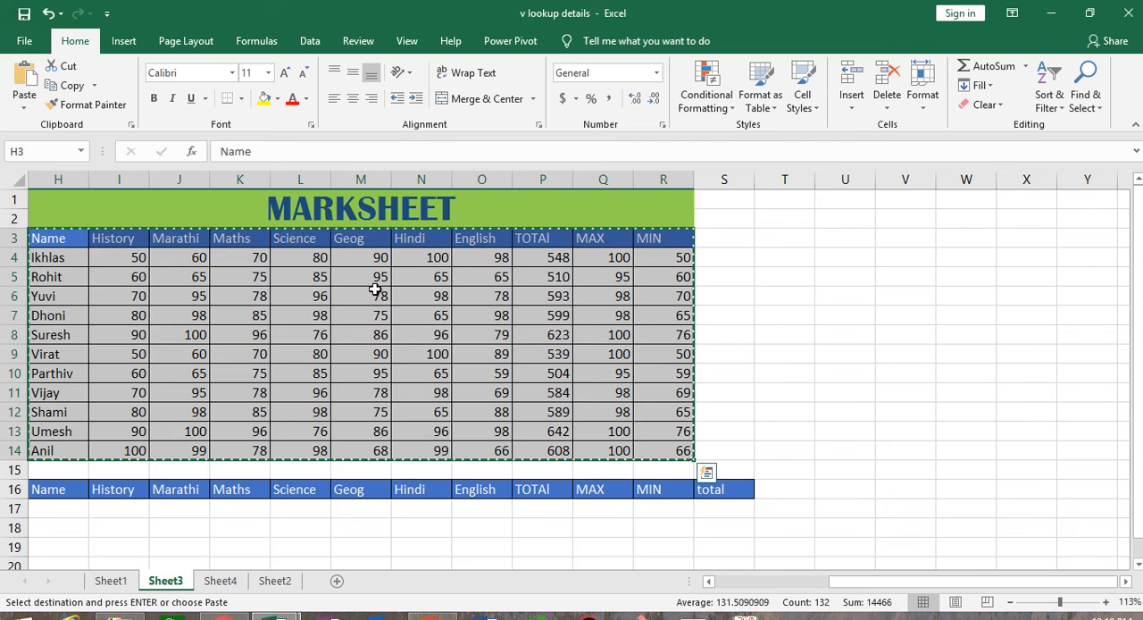
{"action": "left_click", "coordinate": [275, 580]}
{"action": "left_click", "coordinate": [221, 581]}
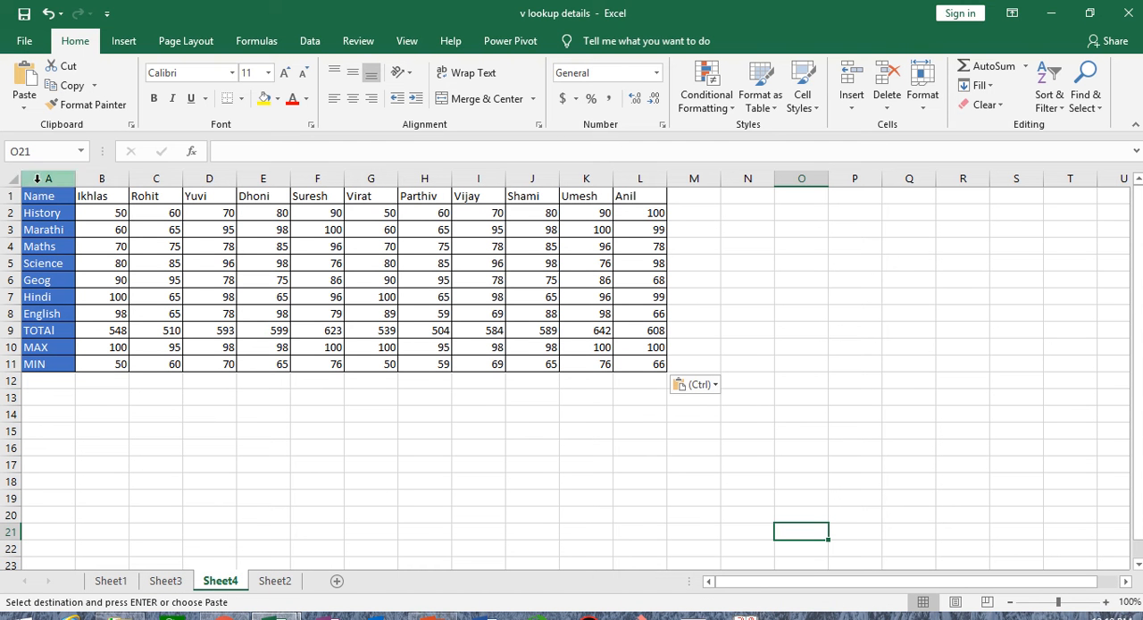
{"action": "left_click", "coordinate": [165, 582]}
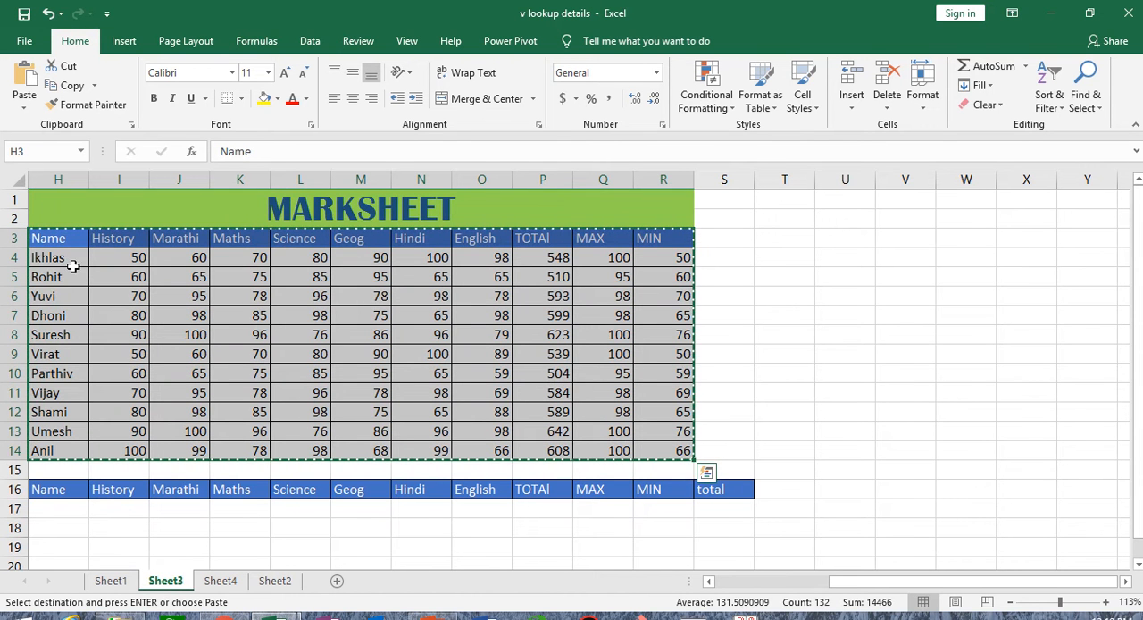
{"action": "left_click", "coordinate": [220, 582]}
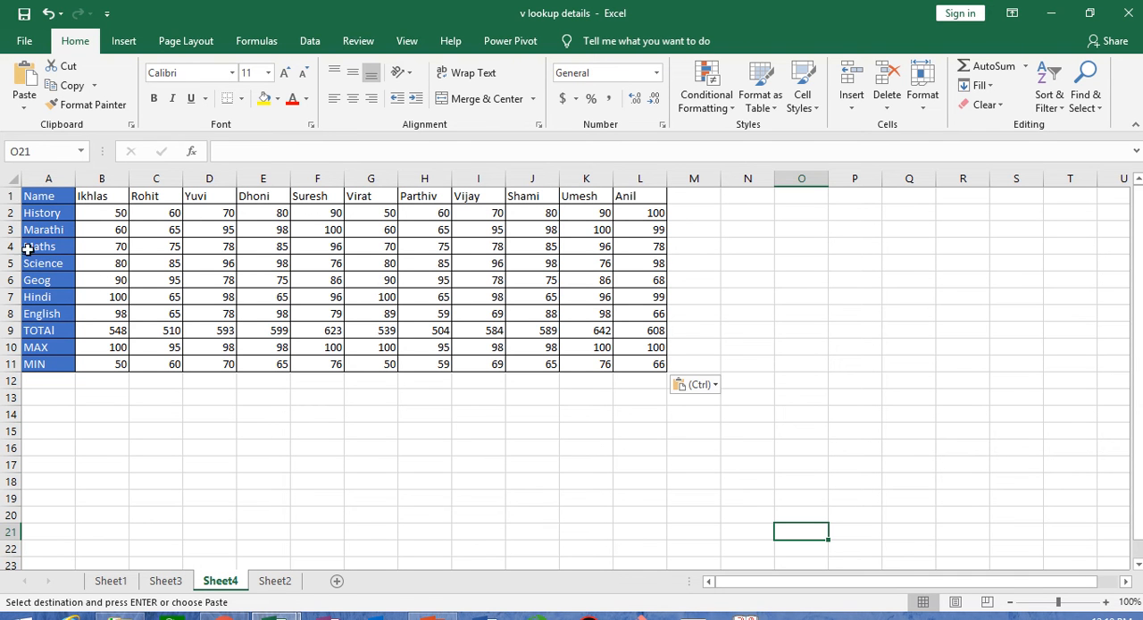
- Apply the formatting of the heading cells A1:A11 to the range B1:L11 with Format Painter
{"action": "left_click_drag", "start_coordinate": [34, 190], "coordinate": [38, 362]}
{"action": "left_click", "coordinate": [79, 106]}
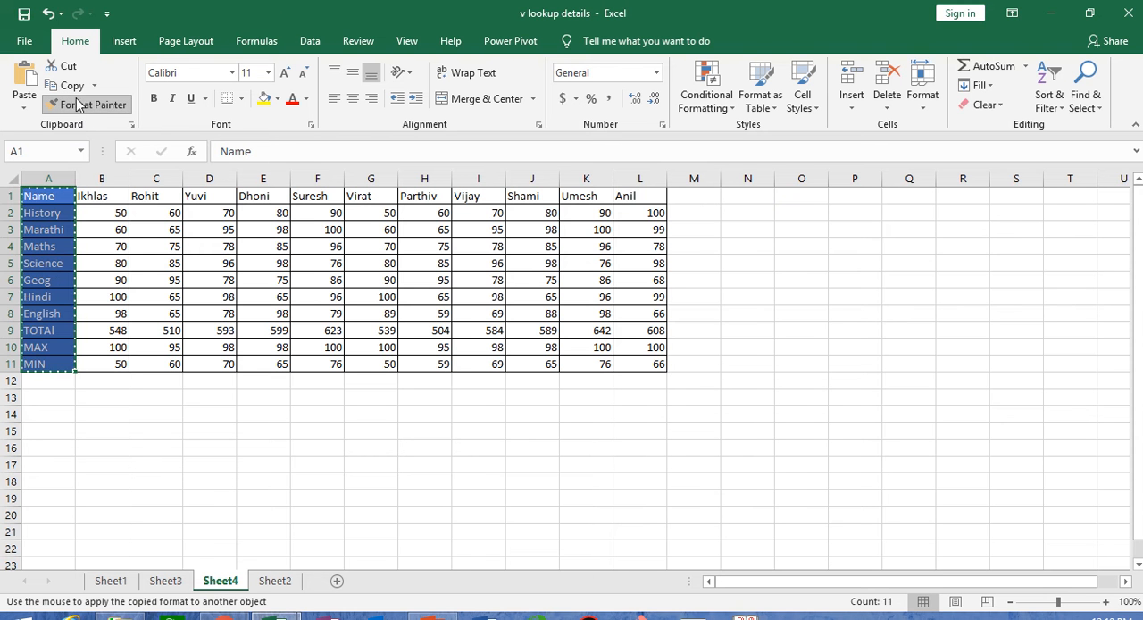
{"action": "mouse_move", "coordinate": [92, 196]}
{"action": "left_mouse_down"}
{"action": "mouse_move", "coordinate": [571, 337]}
{"action": "mouse_move", "coordinate": [661, 351]}
{"action": "mouse_move", "coordinate": [661, 361]}
{"action": "mouse_move", "coordinate": [637, 359]}
{"action": "left_mouse_up"}
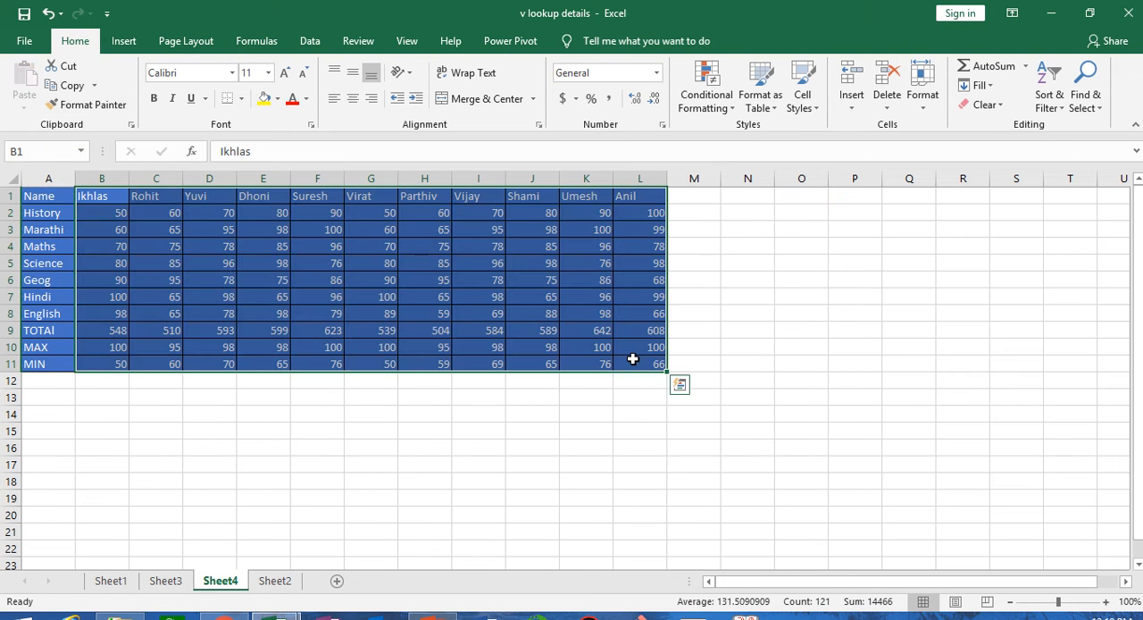
{"action": "left_click", "coordinate": [518, 428]}
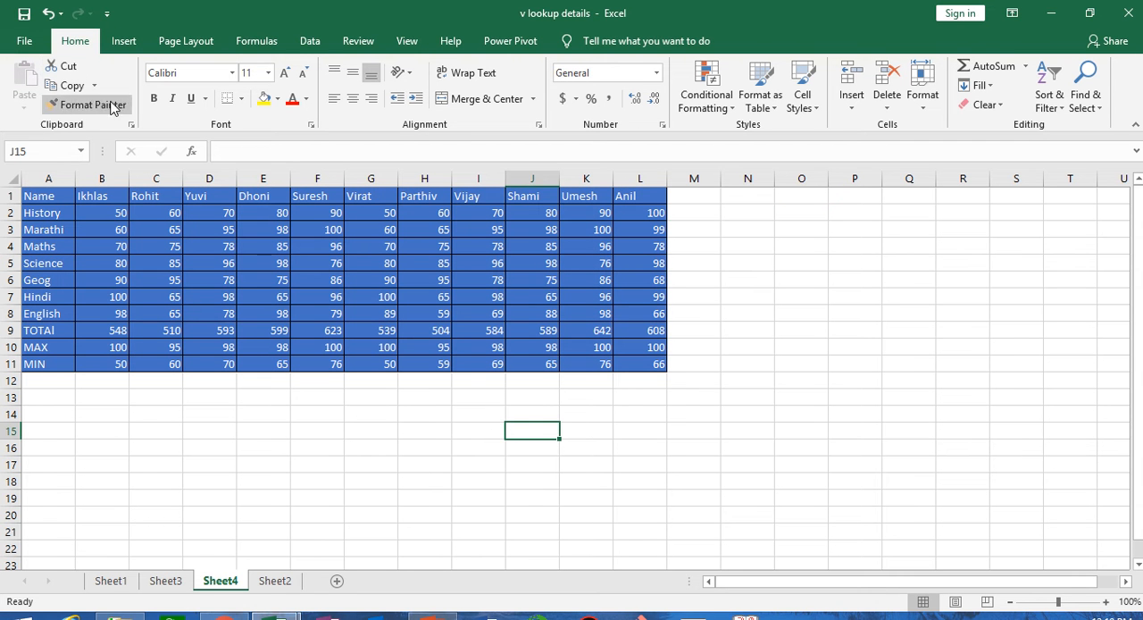
- Undo the formatting painted onto the marks range B1:L11
{"action": "left_click", "coordinate": [328, 495]}
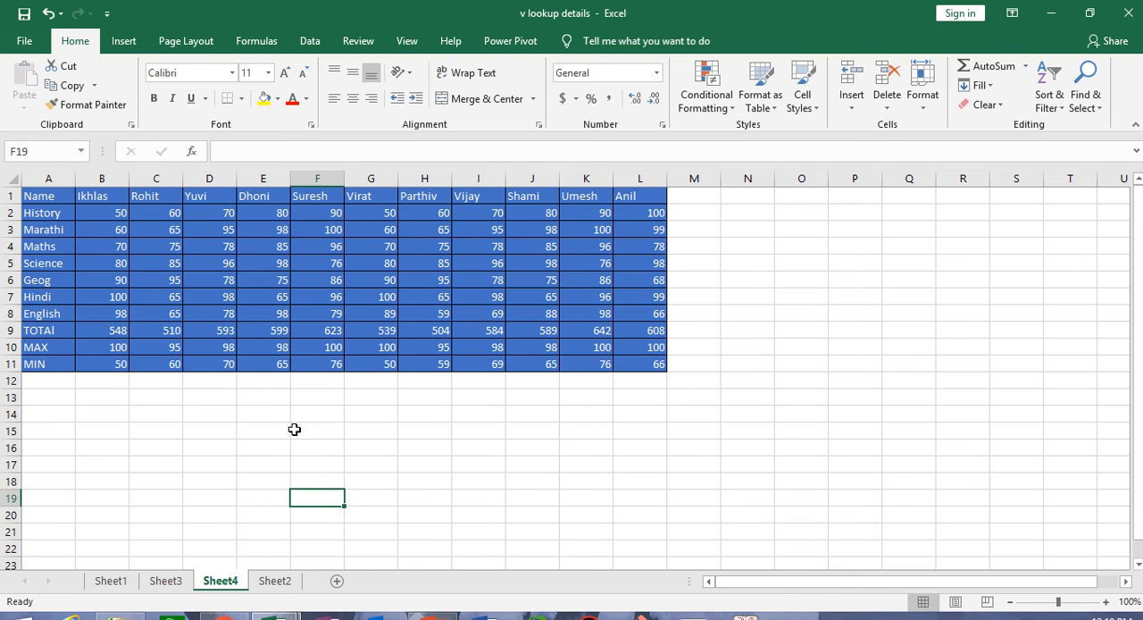
{"action": "key", "text": "ctrl+z"}
{"action": "left_click", "coordinate": [306, 484]}
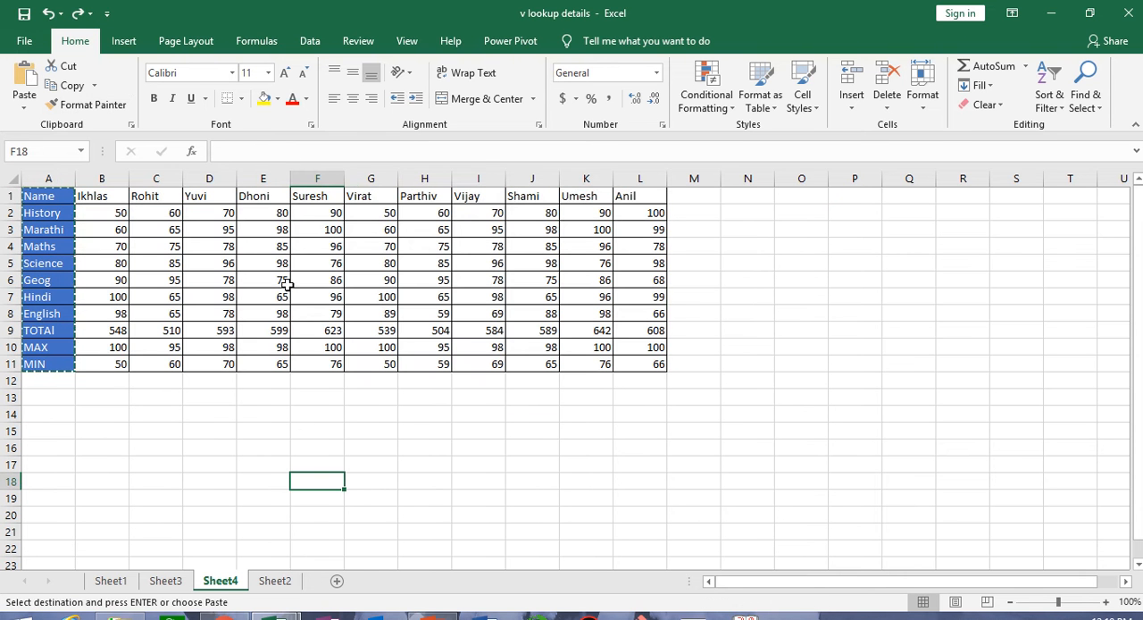
- Set the font of the name headings in B1:L1 to Algerian
{"action": "left_click_drag", "start_coordinate": [93, 193], "coordinate": [632, 200]}
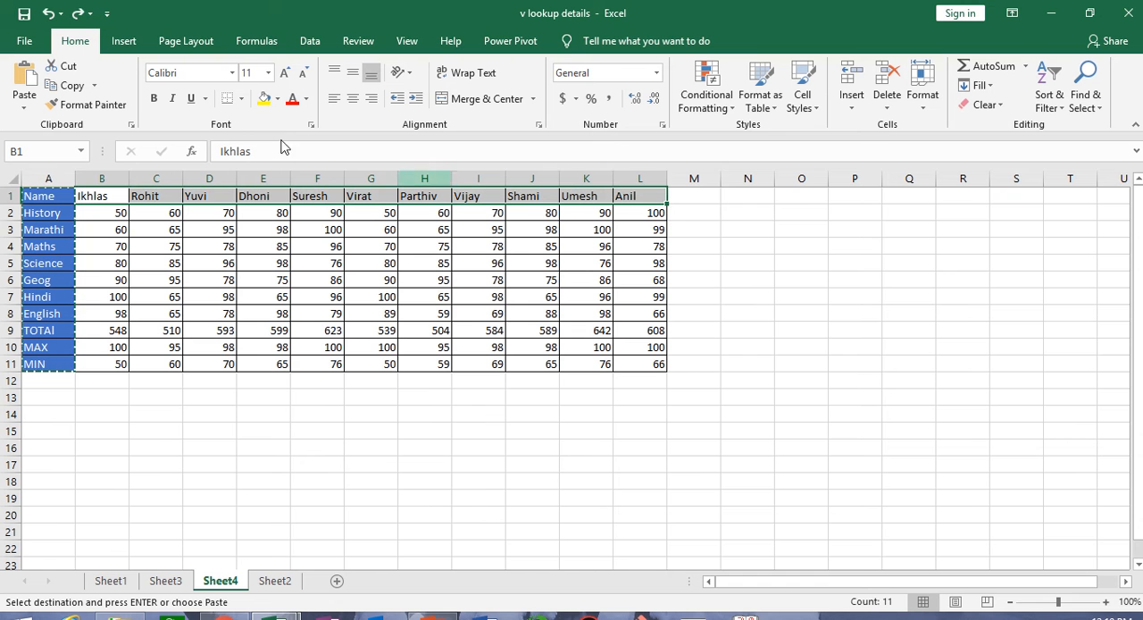
{"action": "left_click", "coordinate": [232, 72]}
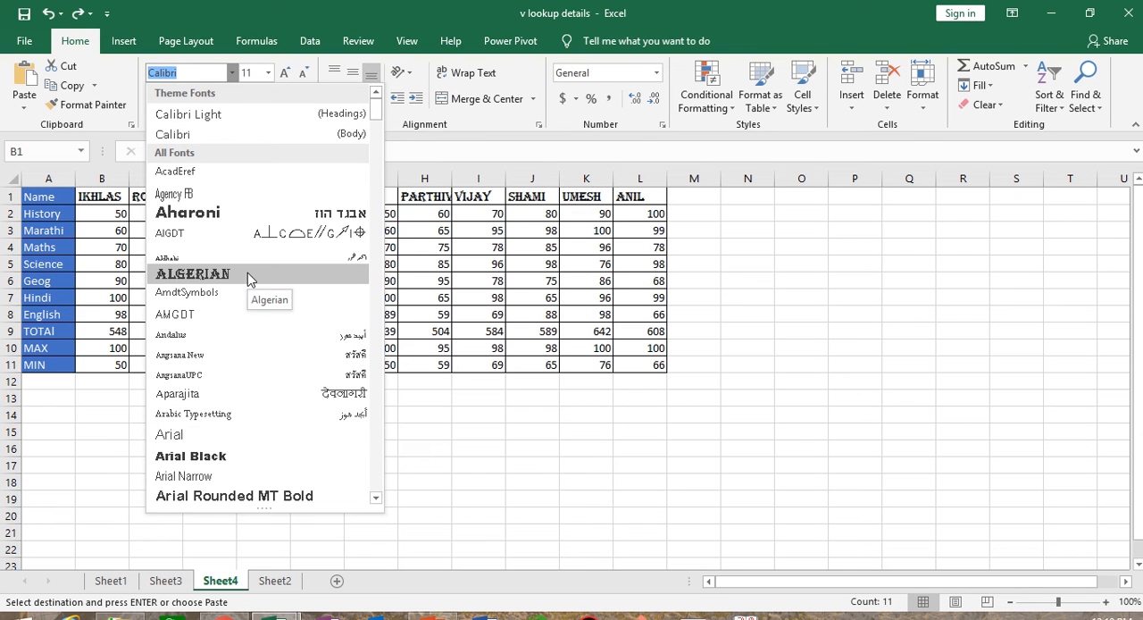
{"action": "left_click", "coordinate": [247, 272]}
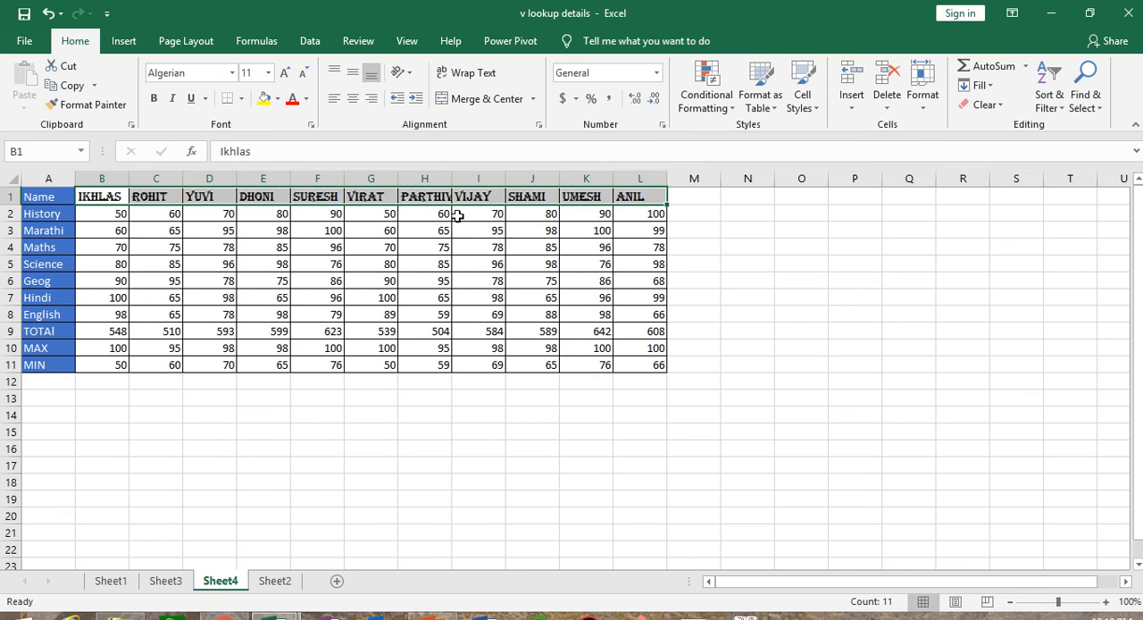
- Try font size 21 on the name headings in B1:L1 and undo the size change
{"action": "left_click", "coordinate": [269, 73]}
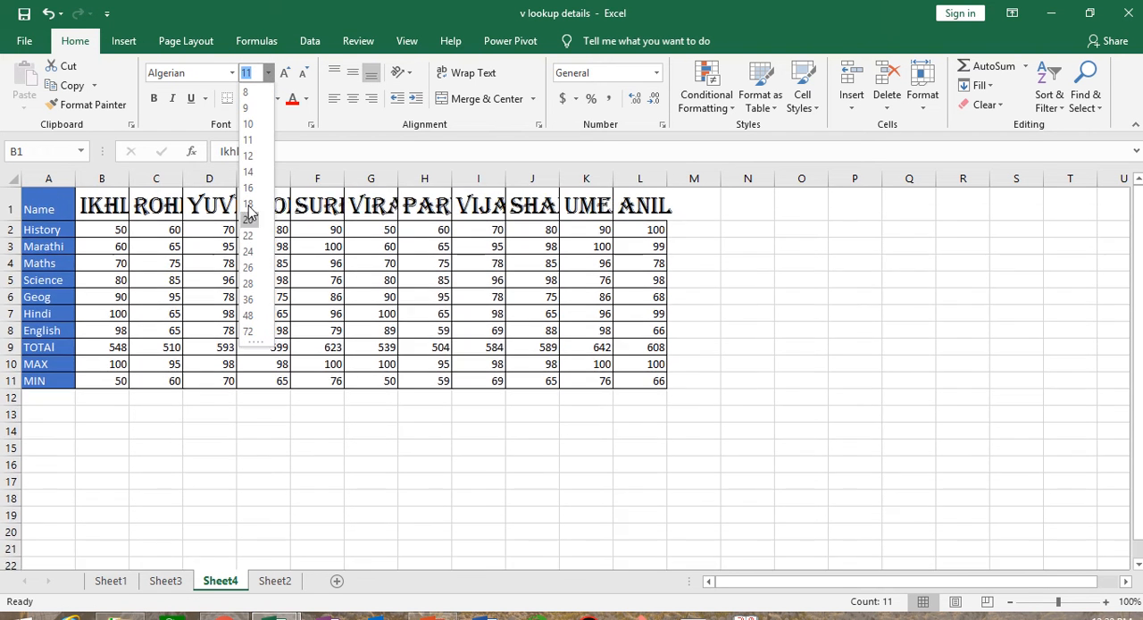
{"action": "type", "text": "21"}
{"action": "key", "text": "Return"}
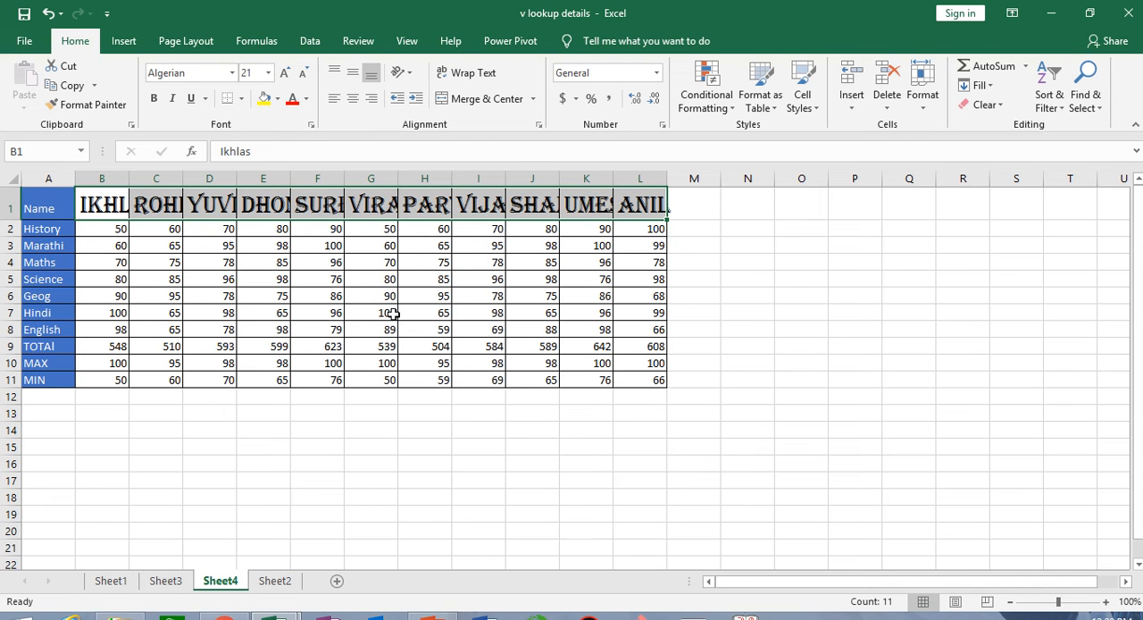
{"action": "key", "text": "ctrl+z"}
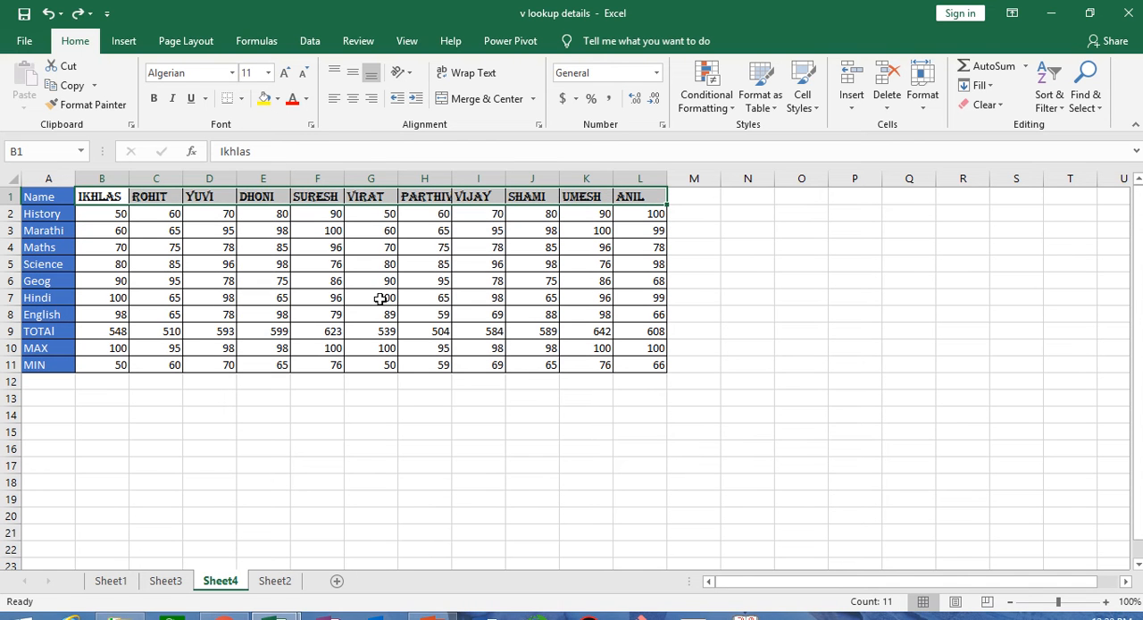
- Enlarge the font of the name headings in B1:L1 in increments, and reduce it to size 14
{"action": "left_click", "coordinate": [286, 77]}
{"action": "left_click", "coordinate": [286, 76]}
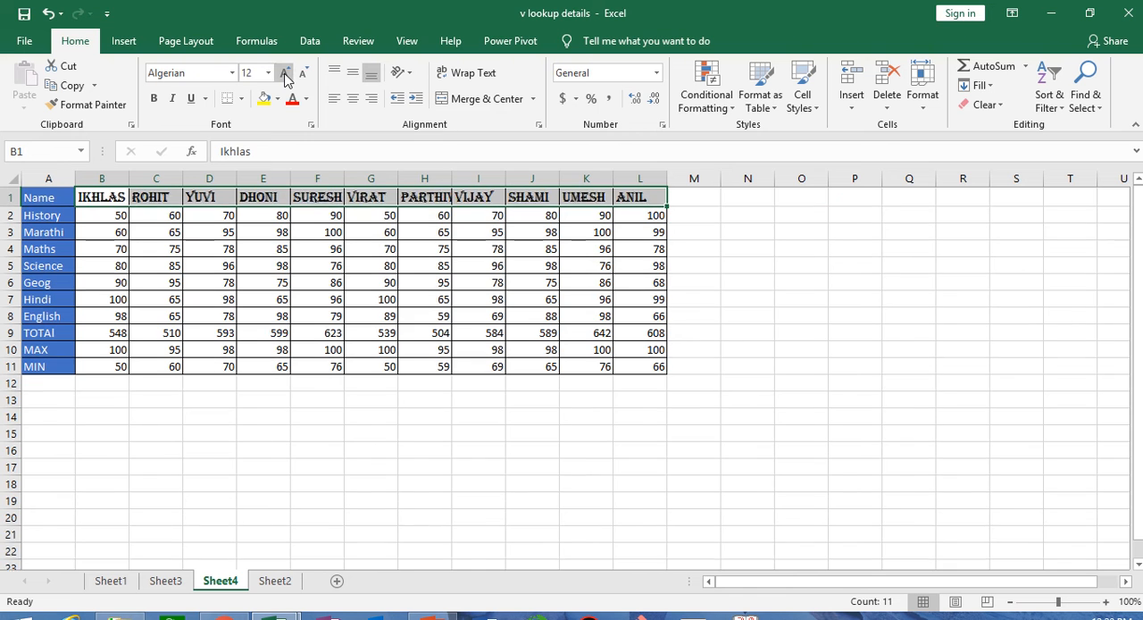
{"action": "left_click", "coordinate": [286, 76]}
{"action": "left_click", "coordinate": [286, 77]}
{"action": "left_click", "coordinate": [286, 77]}
{"action": "left_click", "coordinate": [286, 77]}
{"action": "left_click", "coordinate": [286, 76]}
{"action": "left_click", "coordinate": [304, 75]}
{"action": "left_click", "coordinate": [304, 75]}
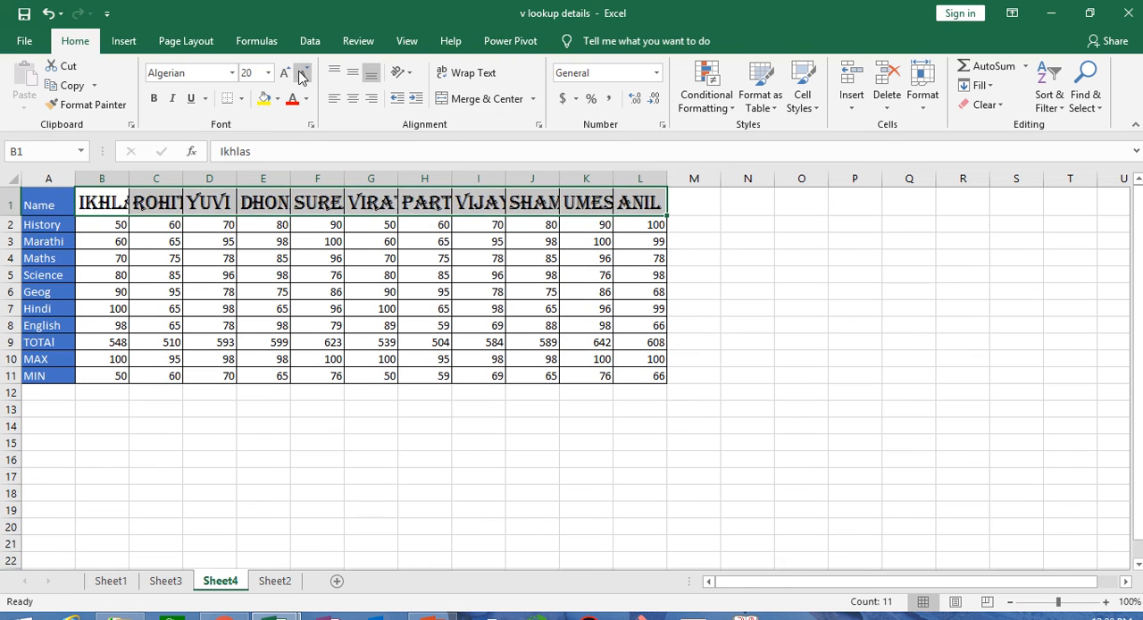
{"action": "left_click", "coordinate": [303, 75]}
{"action": "left_click", "coordinate": [303, 75]}
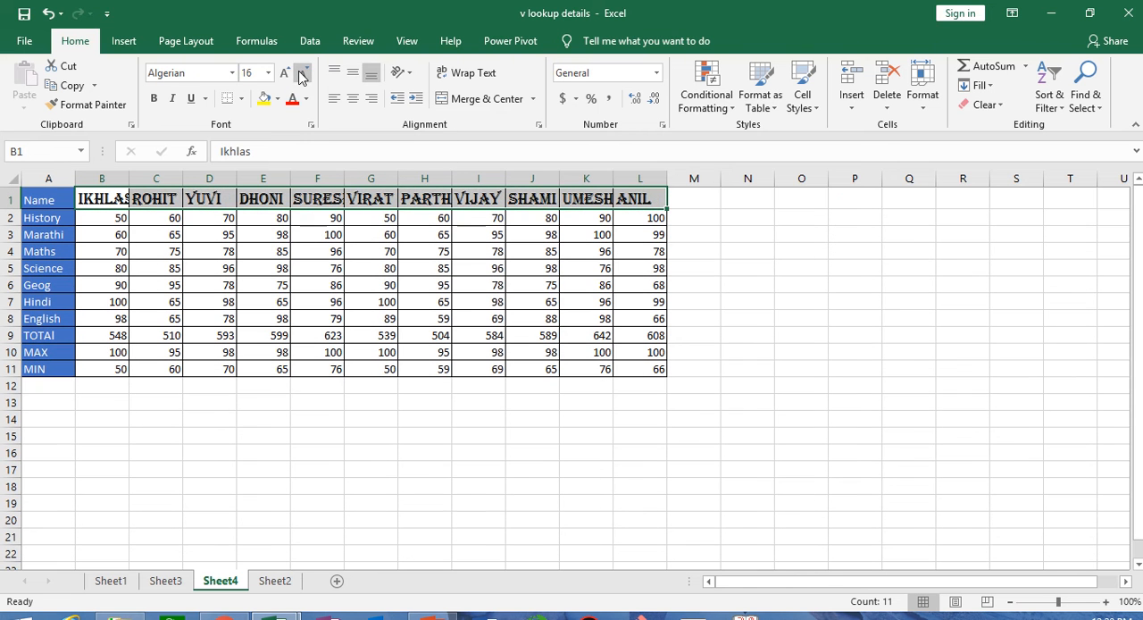
- Make the name headings in B1:L1 bold and italic, and autofit the width of column B
{"action": "left_click", "coordinate": [157, 101]}
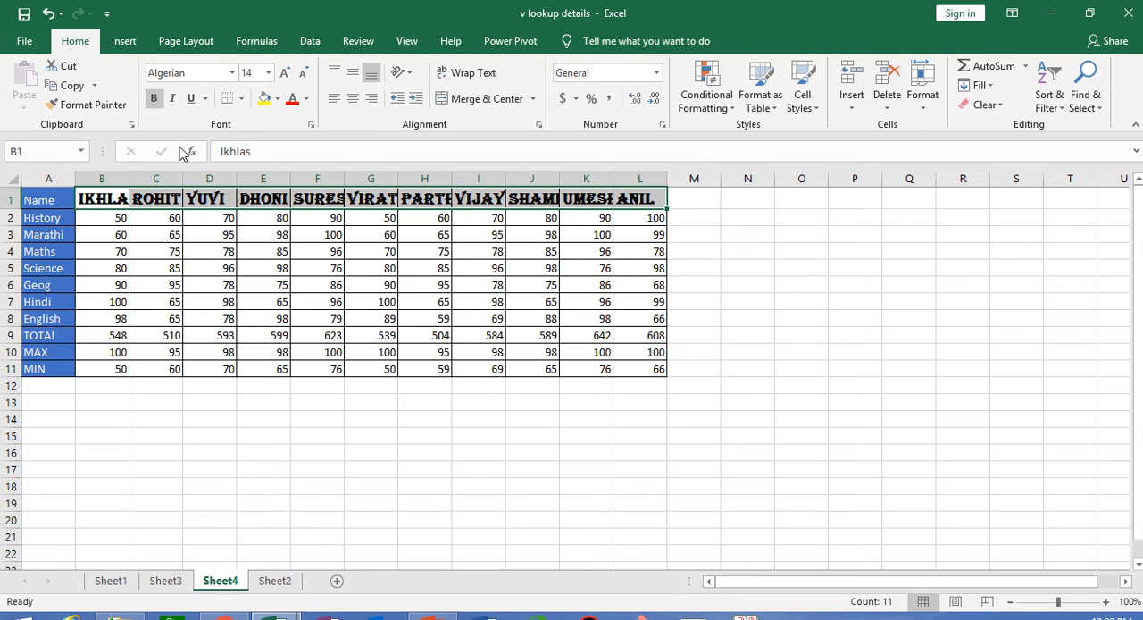
{"action": "left_click", "coordinate": [172, 98]}
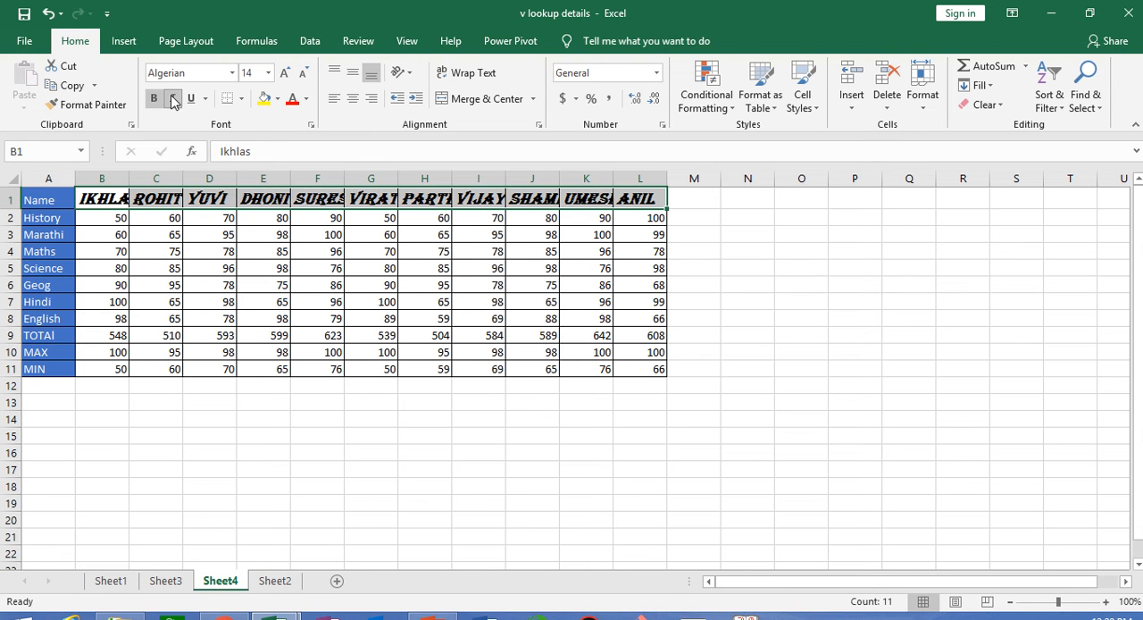
{"action": "double_click", "coordinate": [130, 182]}
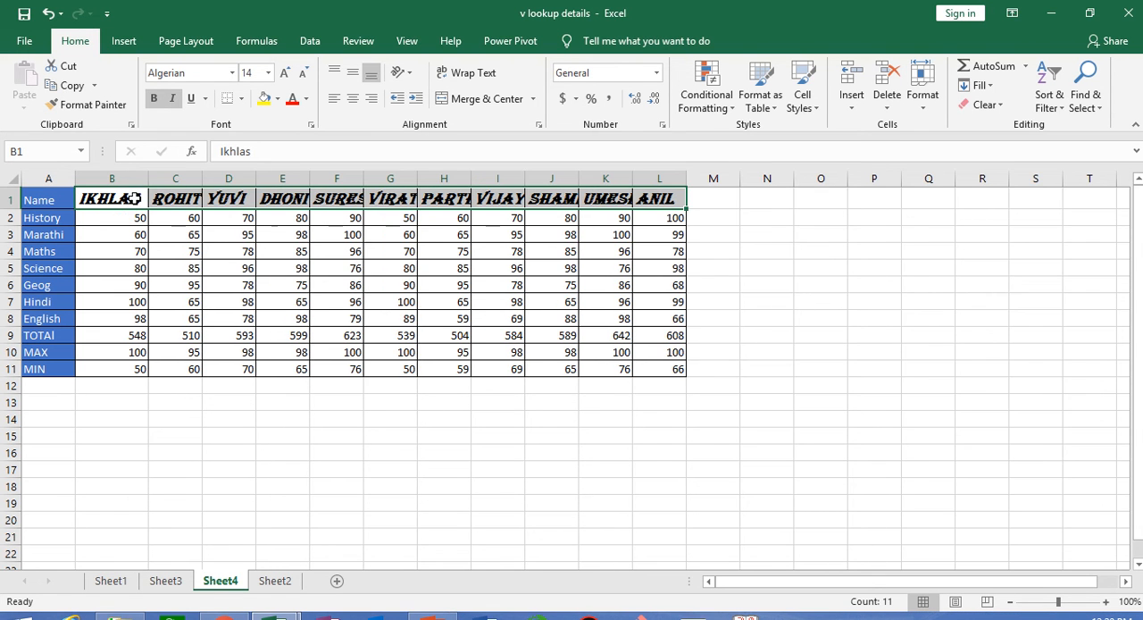
- Underline the name headings in B1:L1 and change the style to Double Underline
{"action": "left_click", "coordinate": [193, 99]}
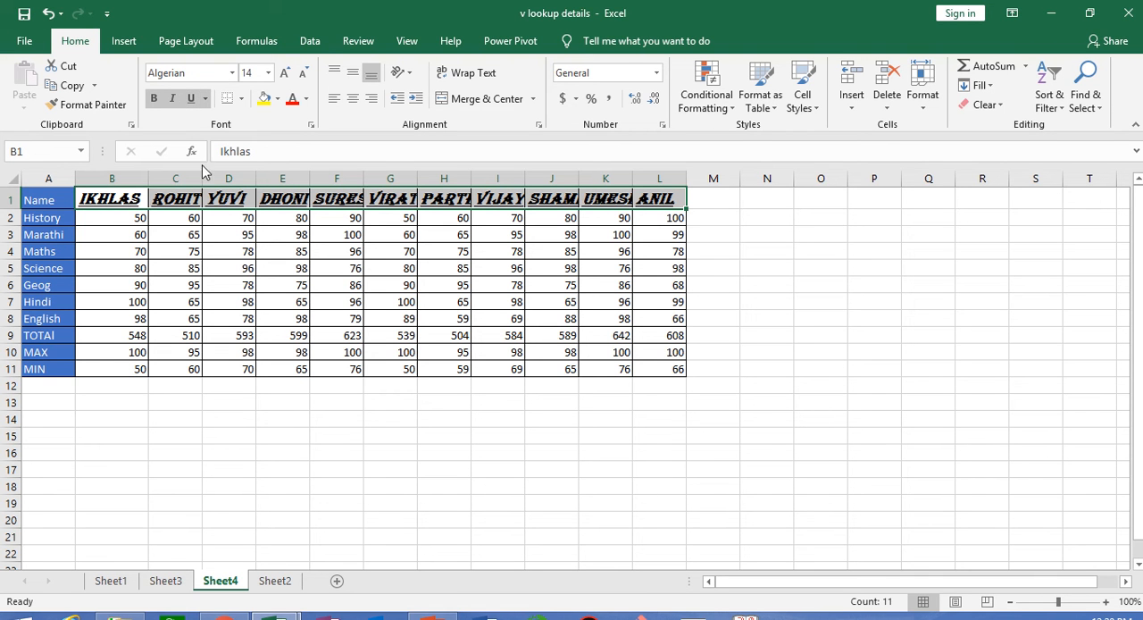
{"action": "left_click", "coordinate": [207, 99]}
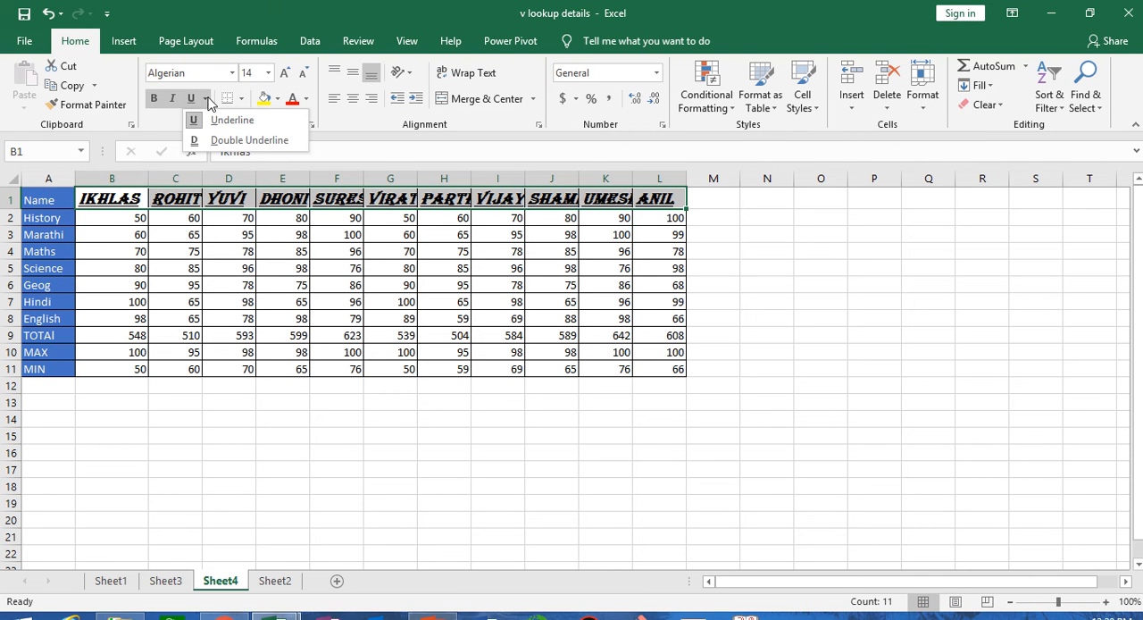
{"action": "left_click", "coordinate": [226, 140]}
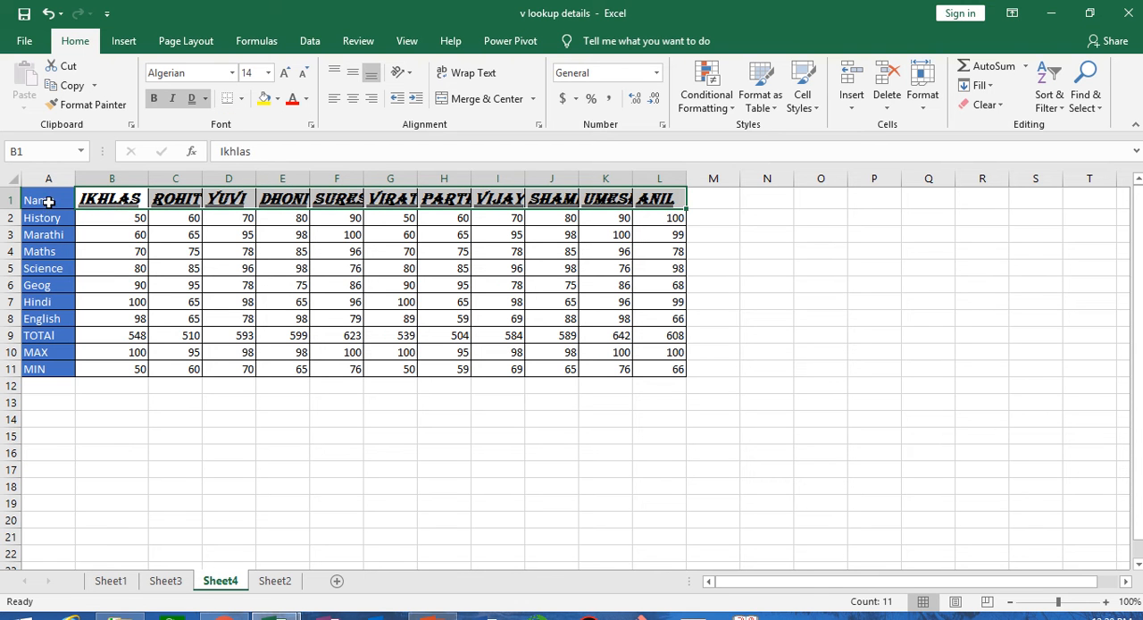
- Zoom the sheet to fit the table range A1:L11 and examine the formatted heading in B1
{"action": "left_click_drag", "start_coordinate": [49, 199], "coordinate": [649, 371]}
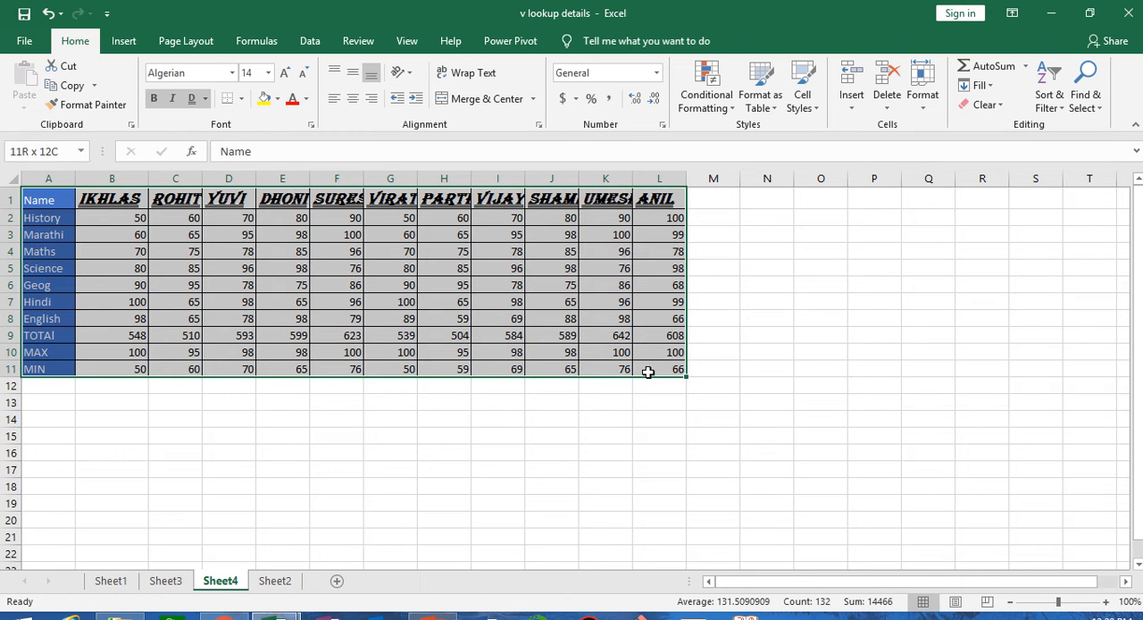
{"action": "left_click", "coordinate": [406, 41]}
{"action": "left_click", "coordinate": [430, 89]}
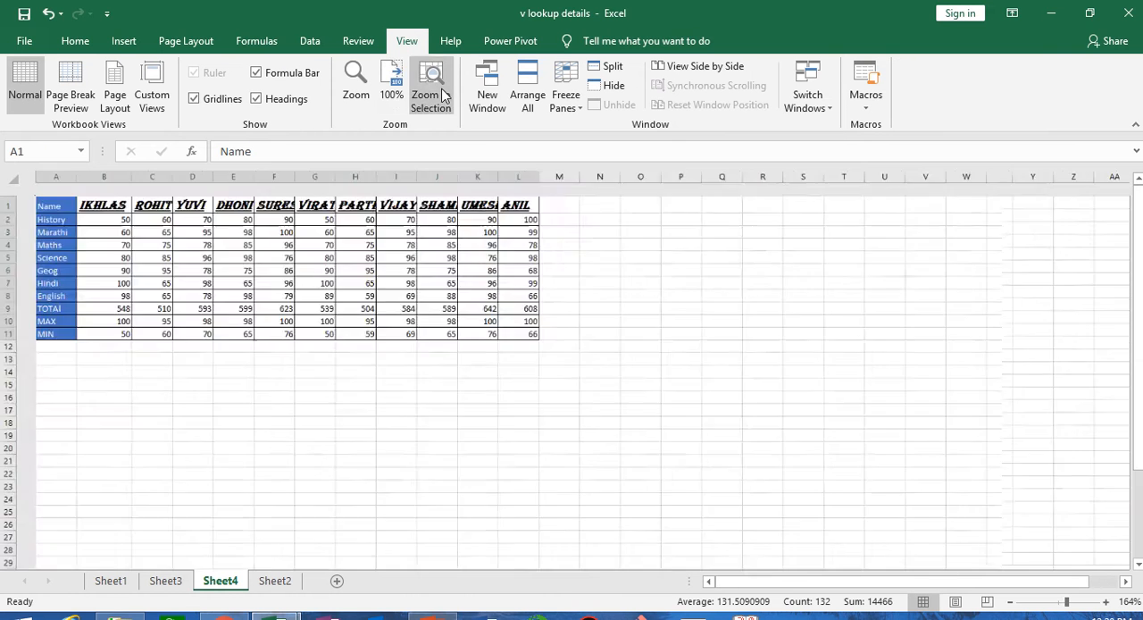
{"action": "left_click", "coordinate": [157, 235]}
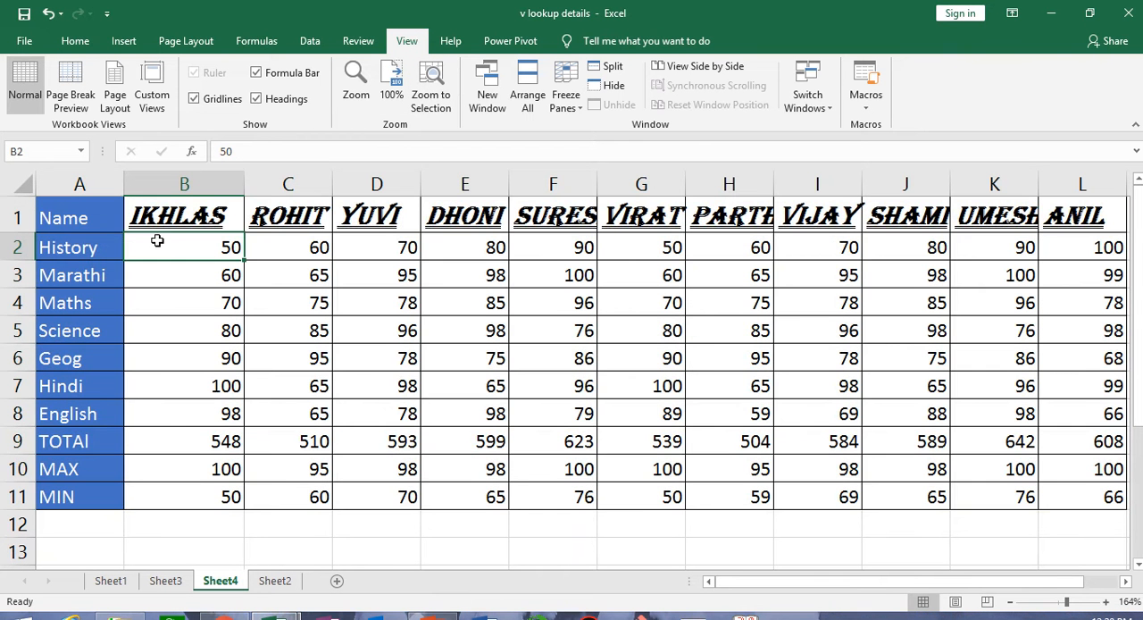
{"action": "left_click", "coordinate": [192, 216]}
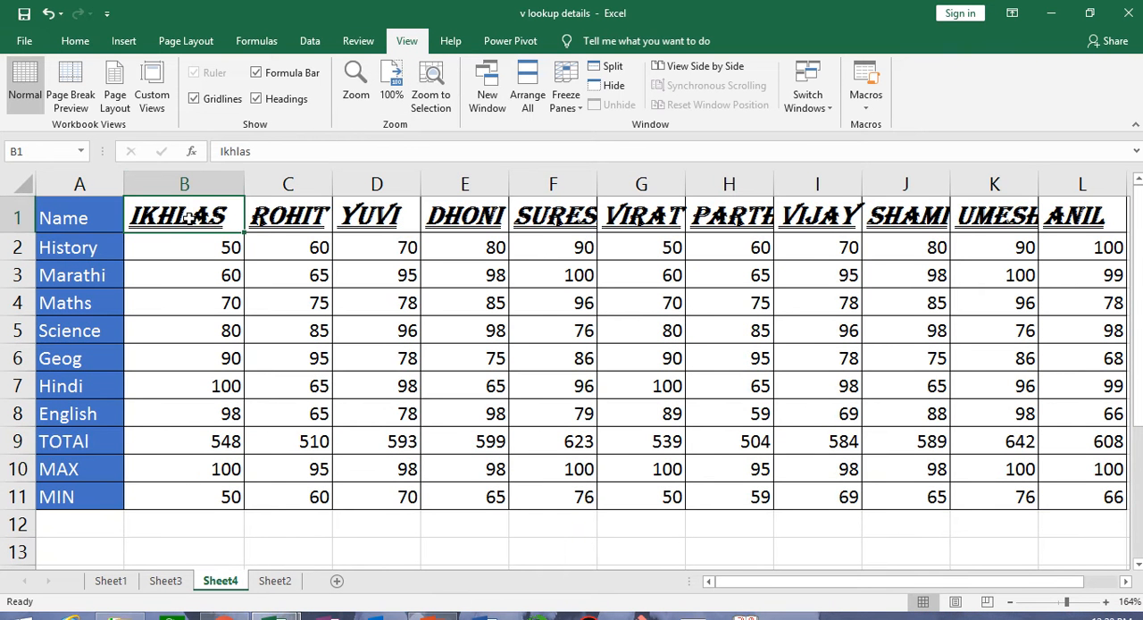
- Clear only the formats from the marks range B2:H7
{"action": "left_click", "coordinate": [75, 41]}
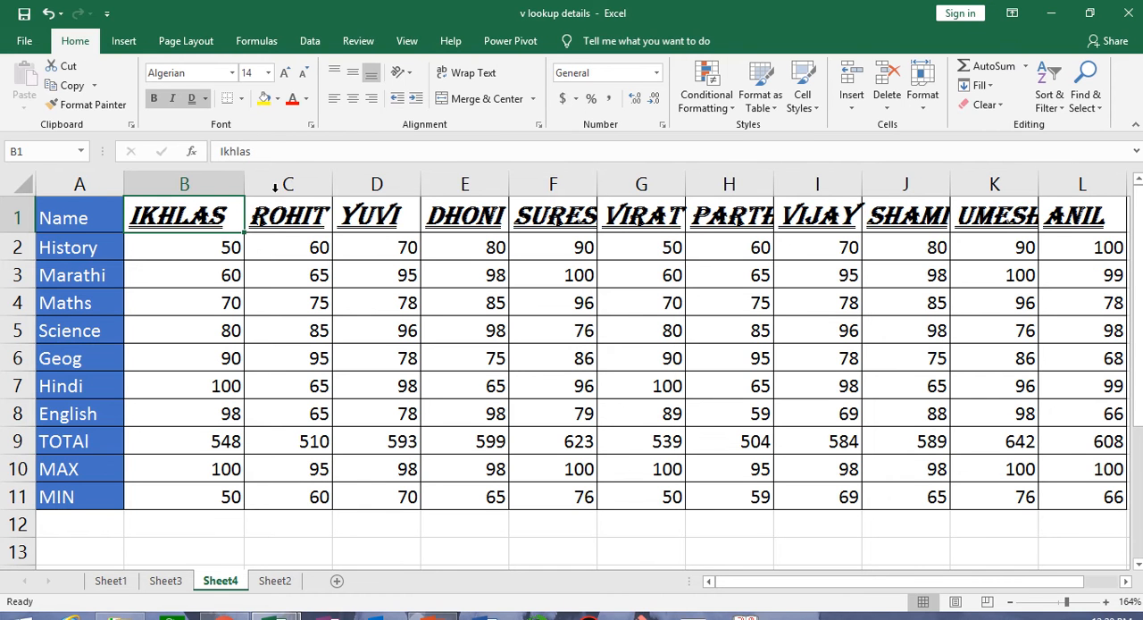
{"action": "left_click_drag", "start_coordinate": [193, 249], "coordinate": [727, 383]}
{"action": "left_click", "coordinate": [984, 105]}
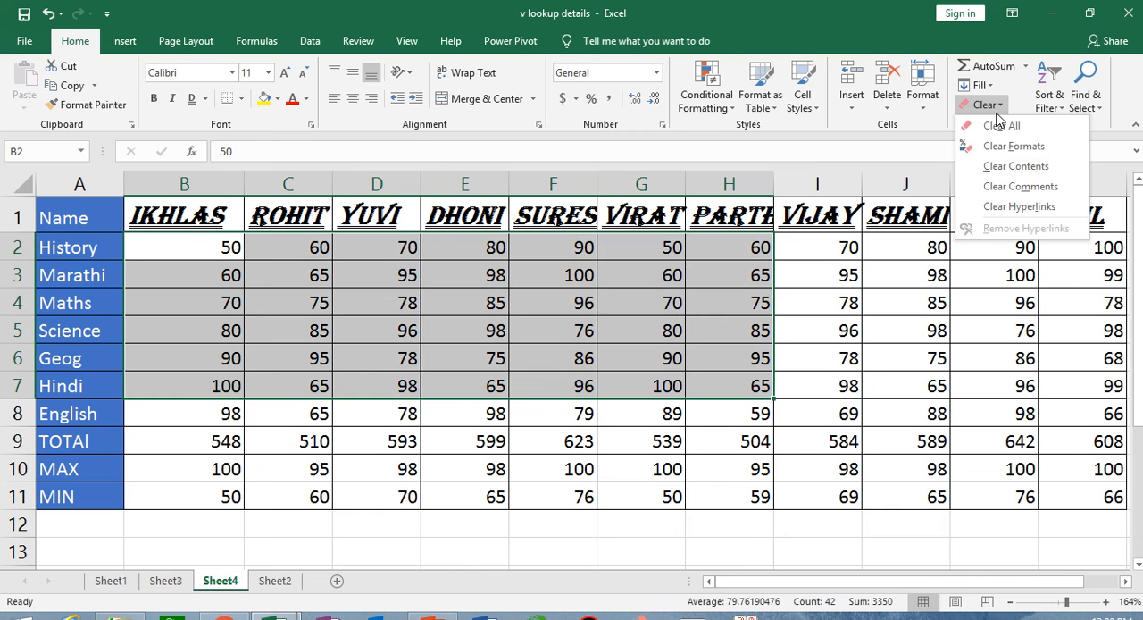
{"action": "left_click", "coordinate": [1018, 149]}
{"action": "left_click", "coordinate": [632, 438]}
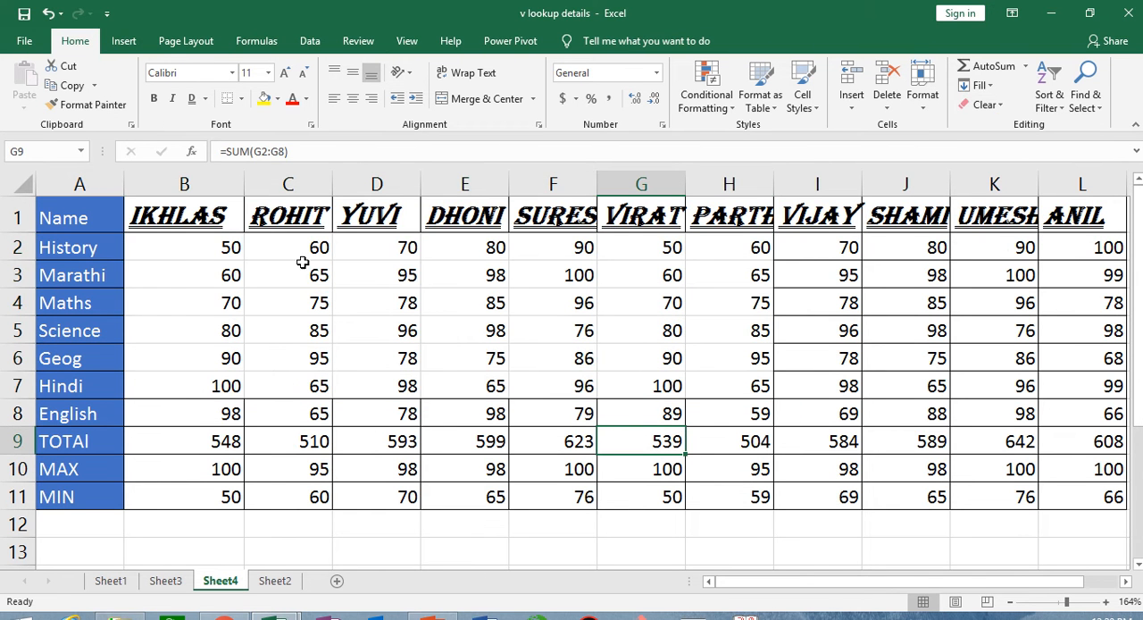
- Add a right border to the range C2:D3
{"action": "left_click_drag", "start_coordinate": [300, 245], "coordinate": [380, 281]}
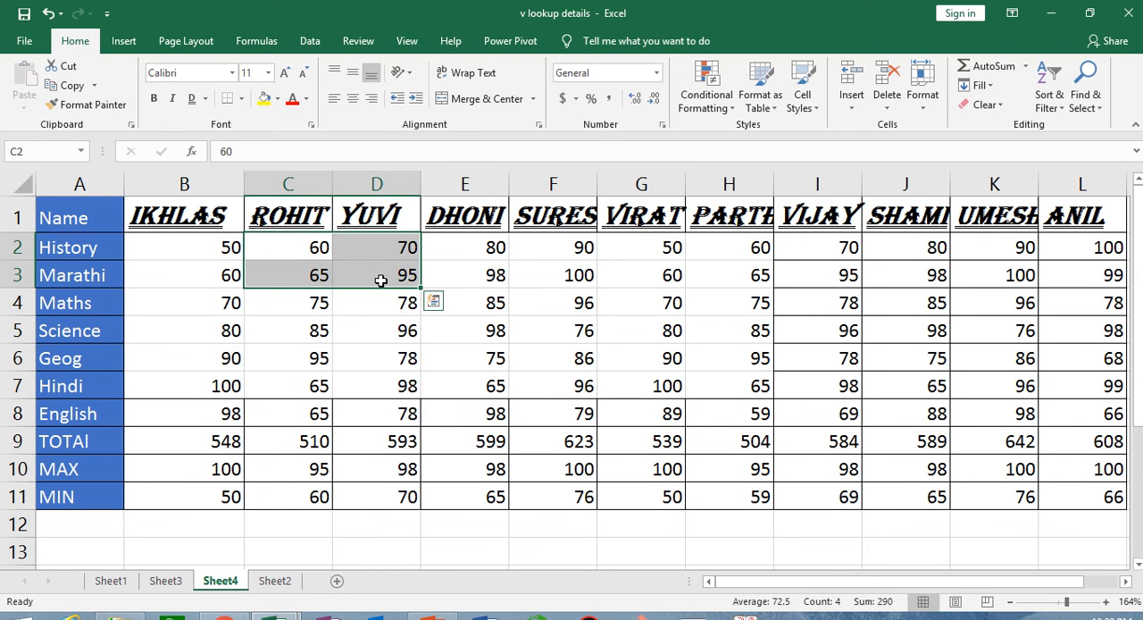
{"action": "left_click", "coordinate": [241, 99]}
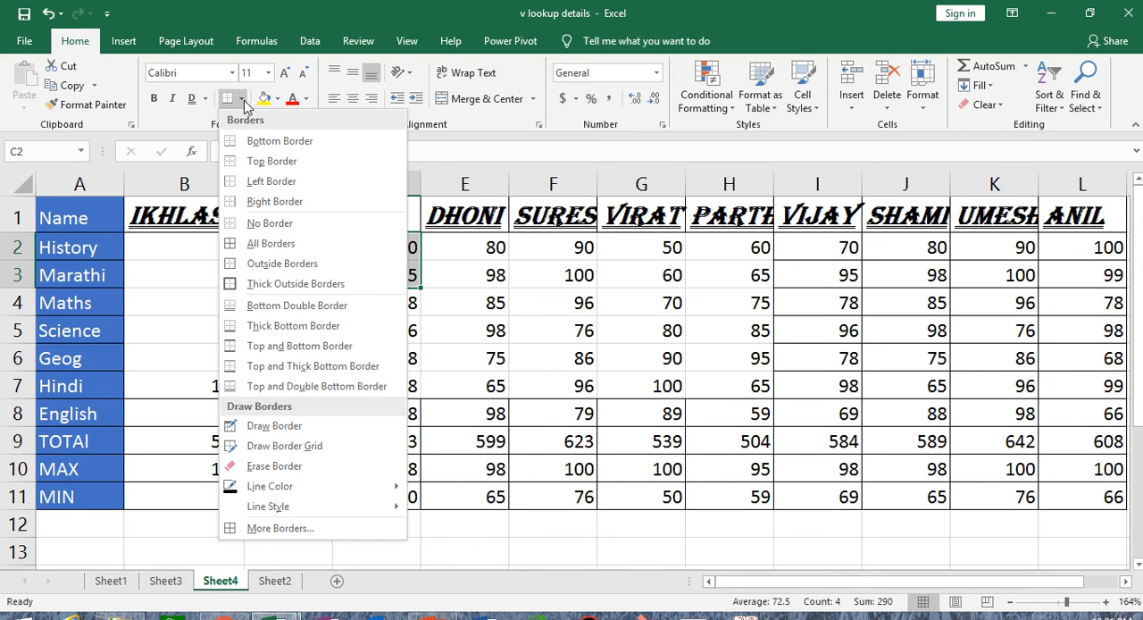
{"action": "left_click", "coordinate": [251, 203]}
{"action": "left_click", "coordinate": [430, 382]}
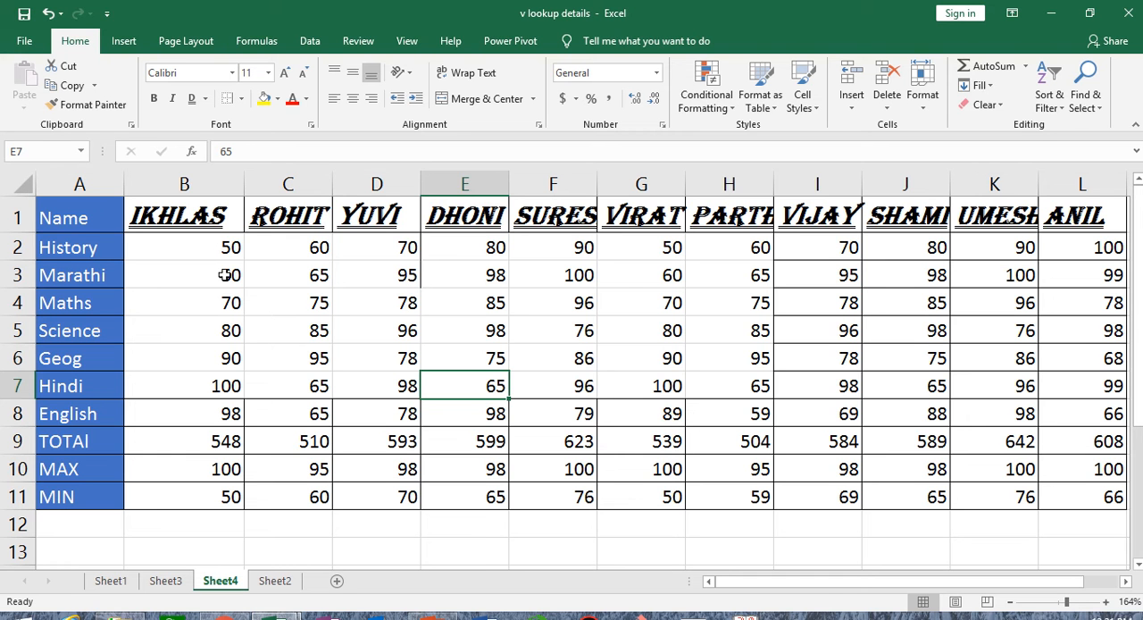
- Add a left border to the range B2:D4
{"action": "left_click_drag", "start_coordinate": [214, 241], "coordinate": [407, 298]}
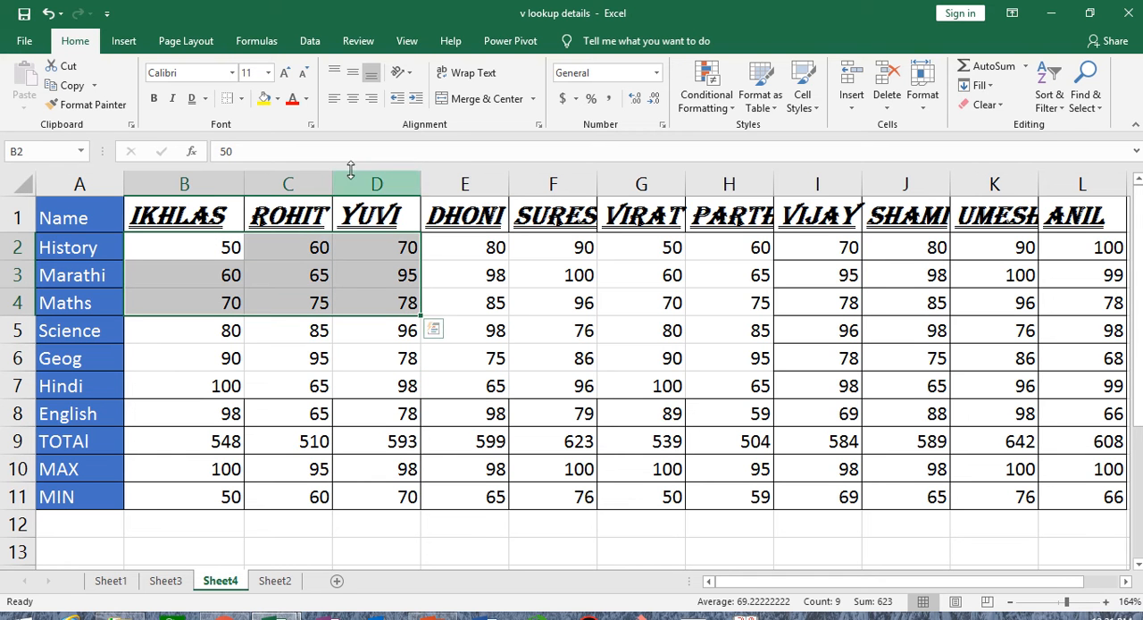
{"action": "left_click", "coordinate": [241, 98]}
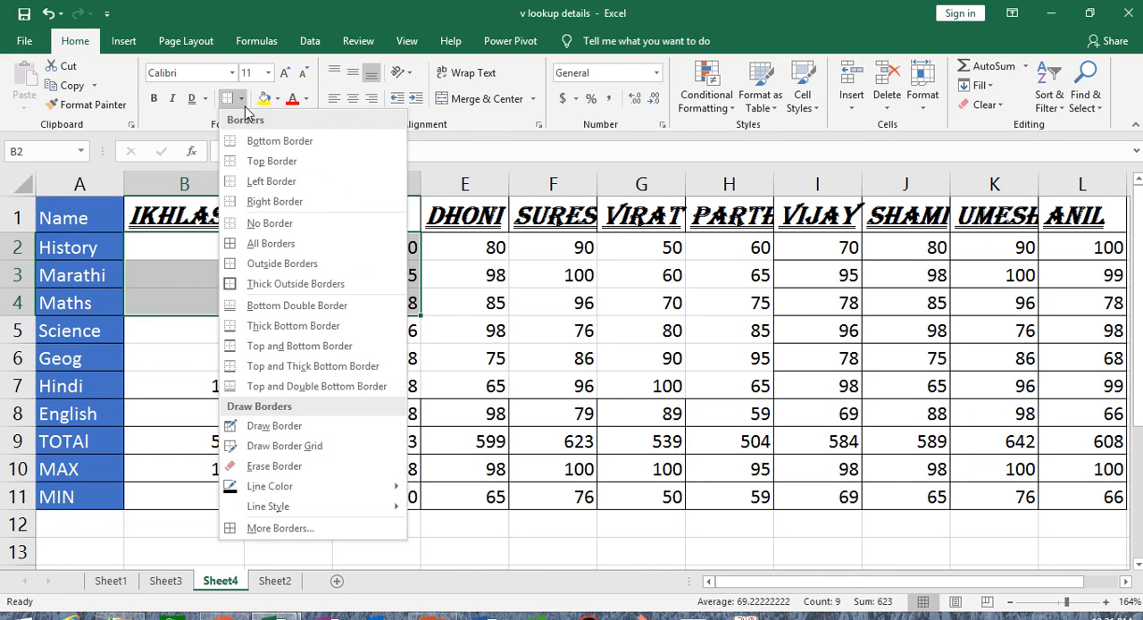
{"action": "left_click", "coordinate": [271, 181]}
{"action": "left_click", "coordinate": [179, 330]}
{"action": "left_click", "coordinate": [176, 358]}
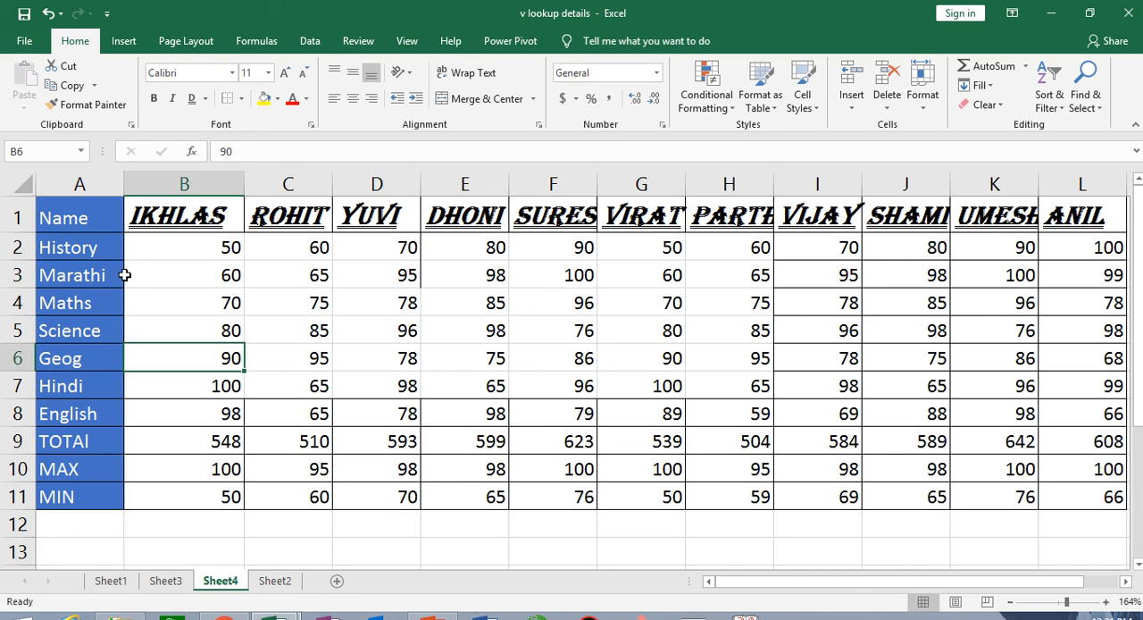
- Add a bottom border to the range B2:D4
{"action": "left_click_drag", "start_coordinate": [151, 243], "coordinate": [370, 295]}
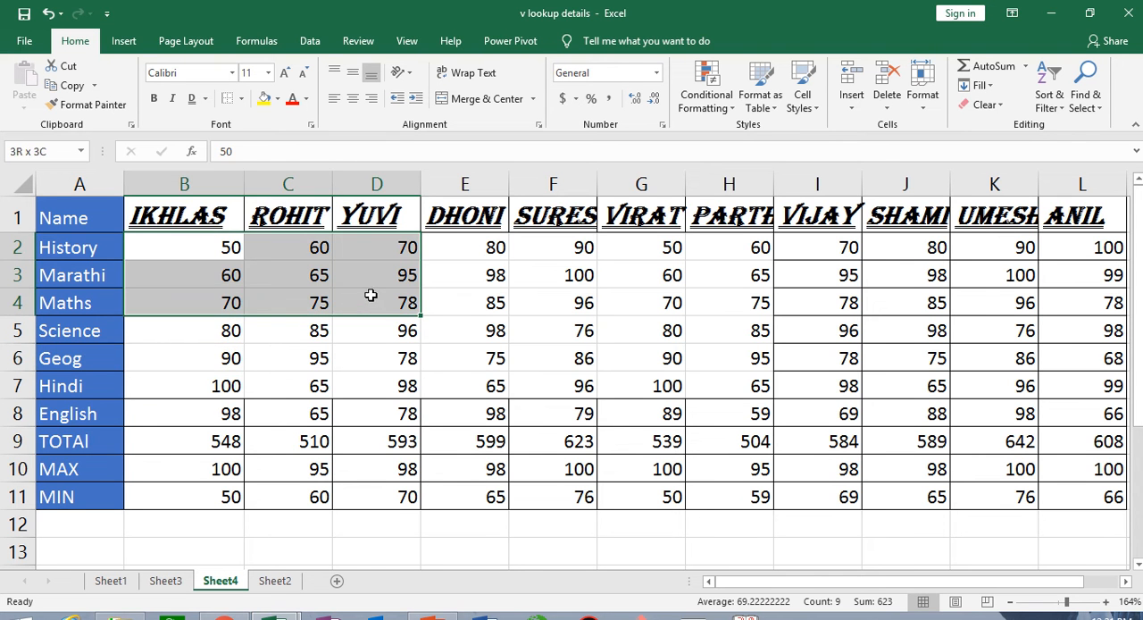
{"action": "left_click", "coordinate": [242, 99]}
{"action": "left_click", "coordinate": [269, 161]}
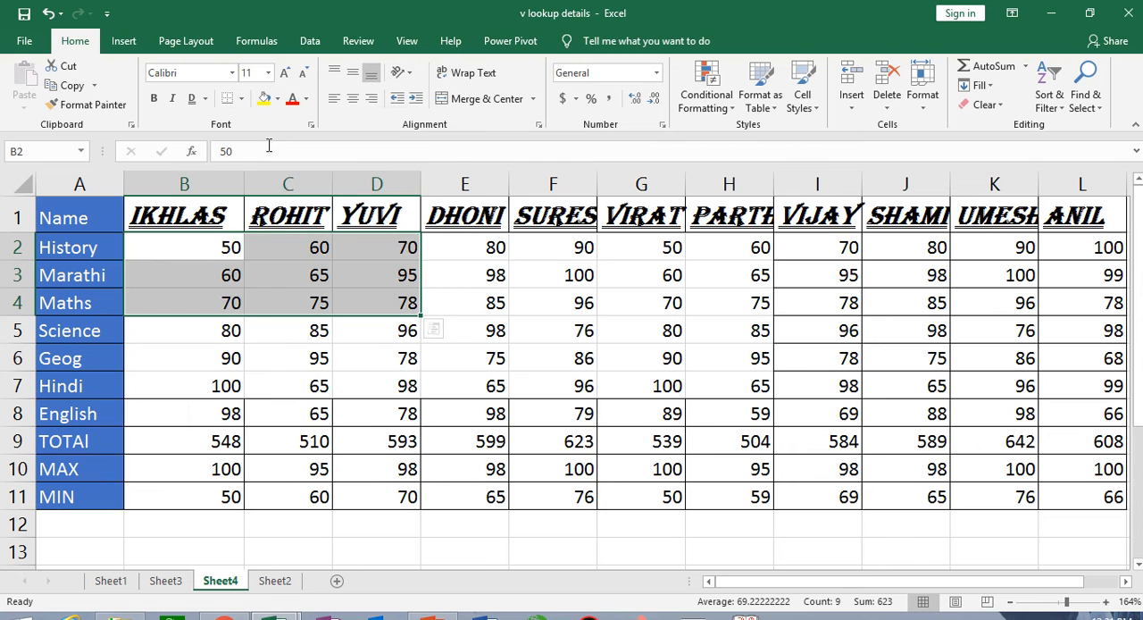
{"action": "left_click", "coordinate": [202, 384]}
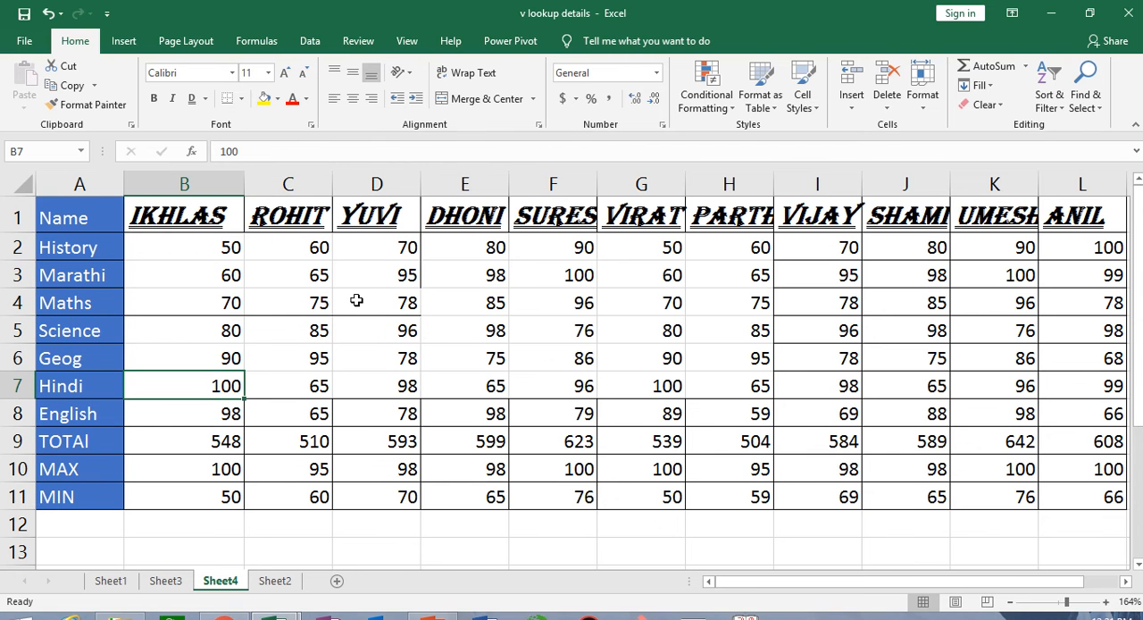
- Add a top border to the range B2:D4
{"action": "left_click_drag", "start_coordinate": [175, 253], "coordinate": [358, 305]}
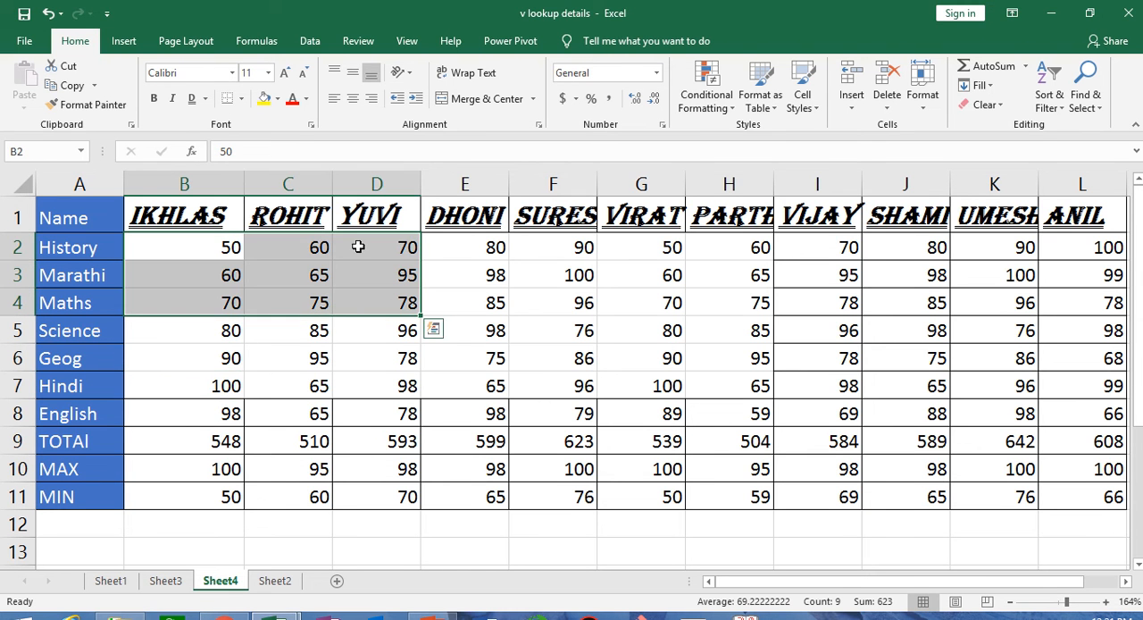
{"action": "left_click", "coordinate": [241, 99]}
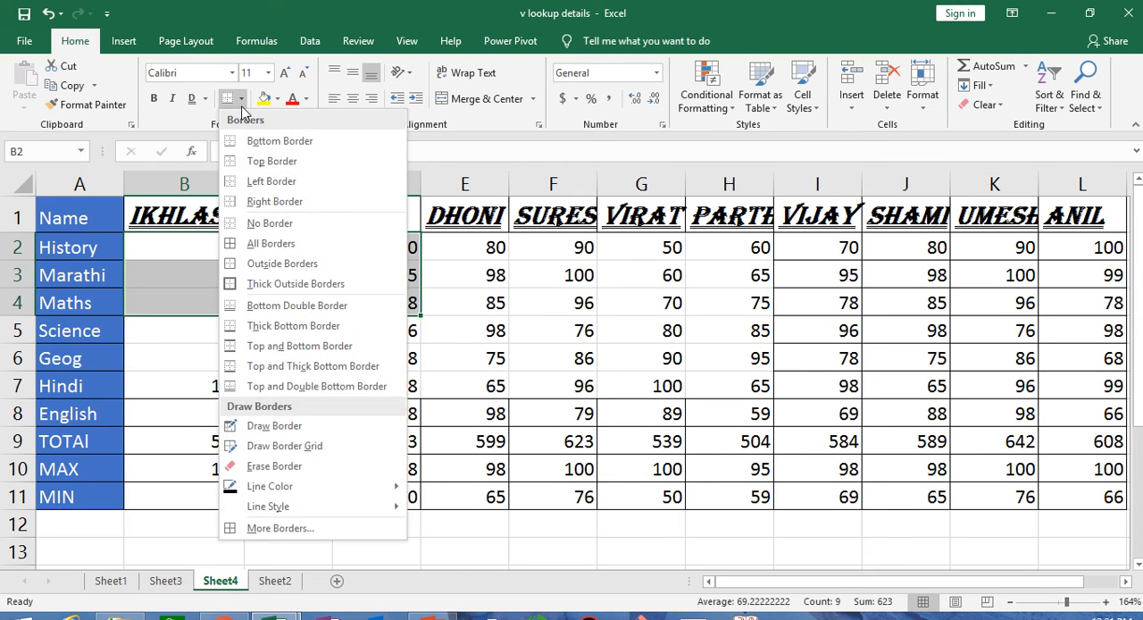
{"action": "left_click", "coordinate": [260, 163]}
{"action": "left_click", "coordinate": [240, 332]}
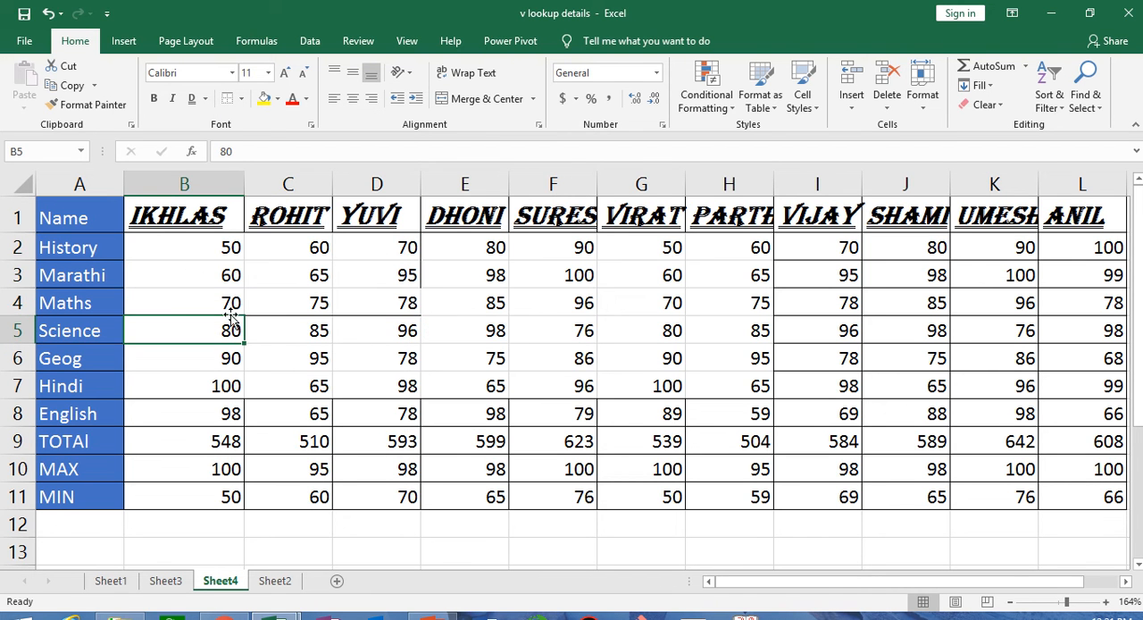
- Apply all borders to the range B2:H7
{"action": "left_click_drag", "start_coordinate": [158, 247], "coordinate": [759, 391]}
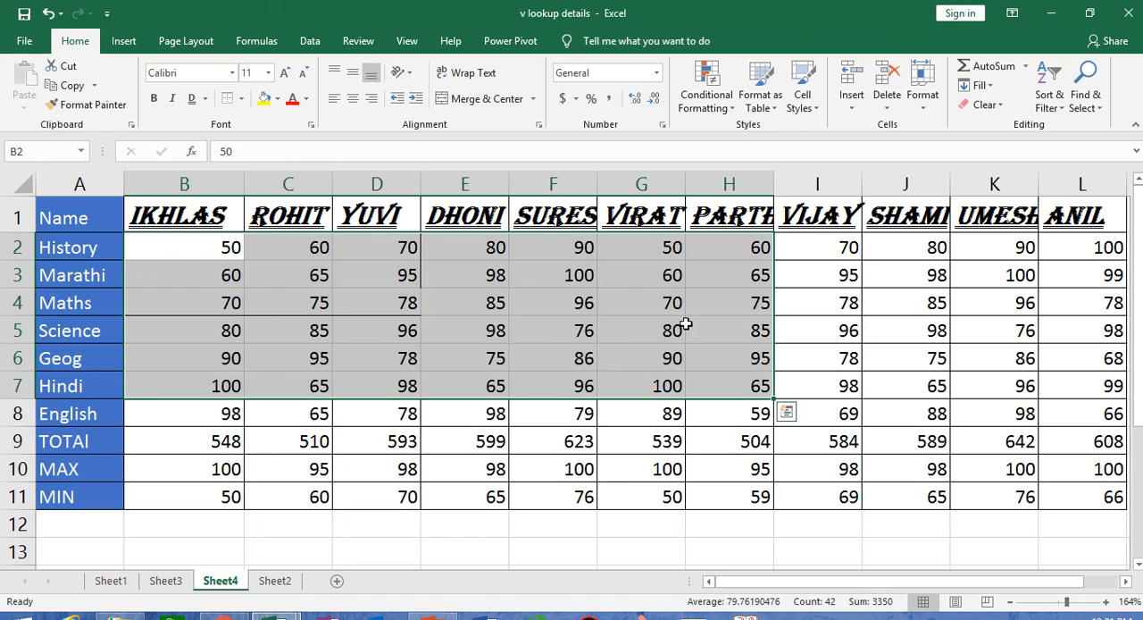
{"action": "left_click", "coordinate": [242, 99]}
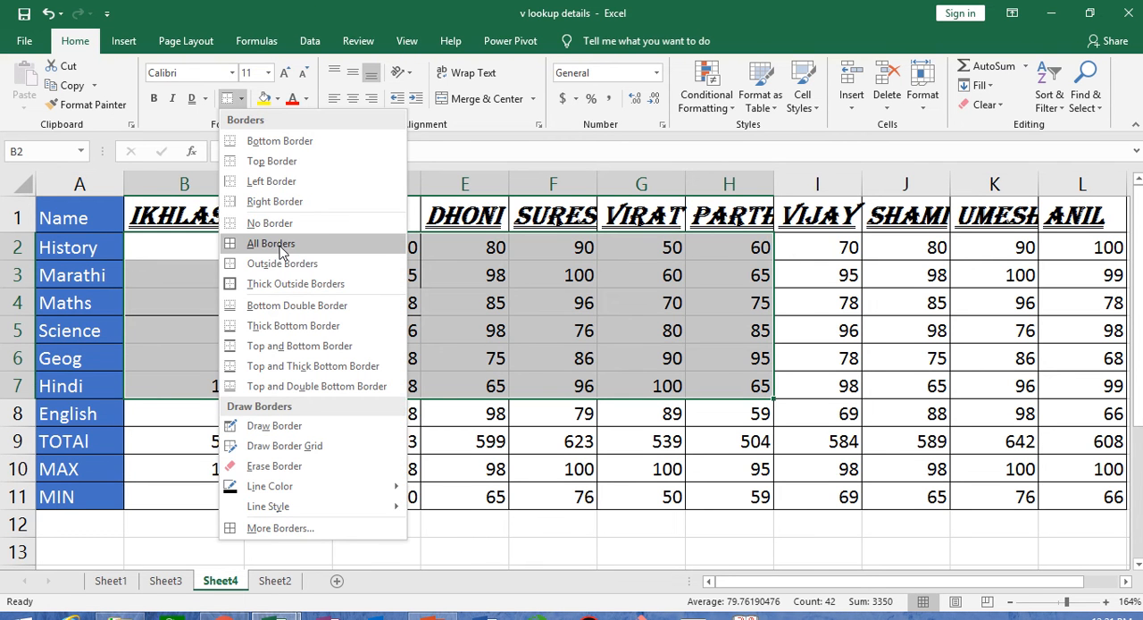
{"action": "left_click", "coordinate": [272, 243]}
{"action": "left_click", "coordinate": [399, 386]}
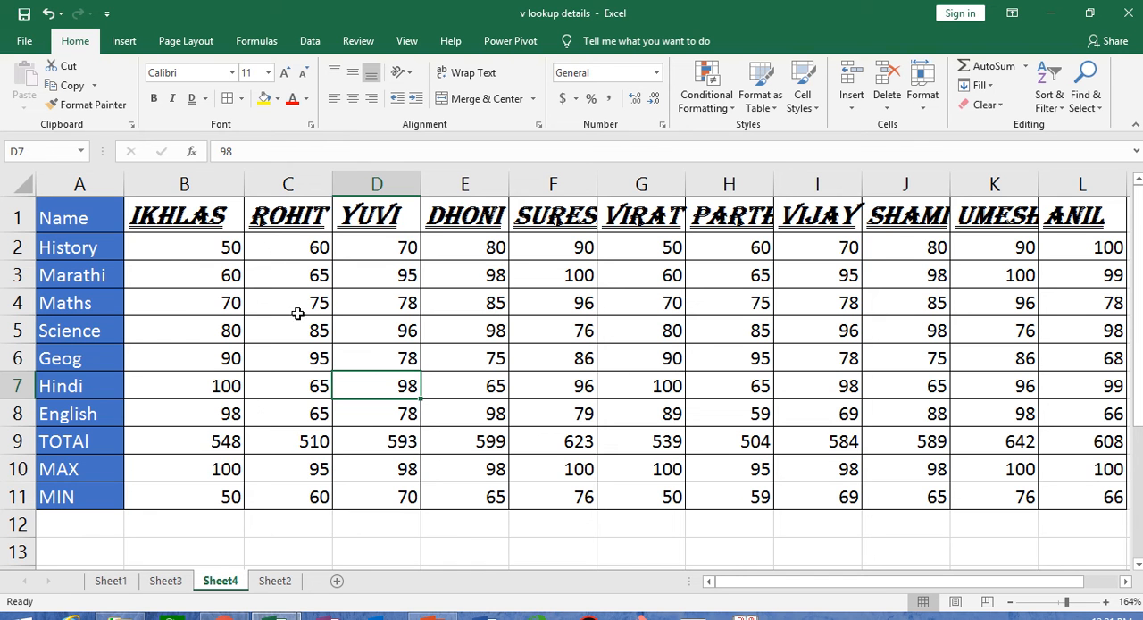
{"action": "left_click", "coordinate": [169, 249]}
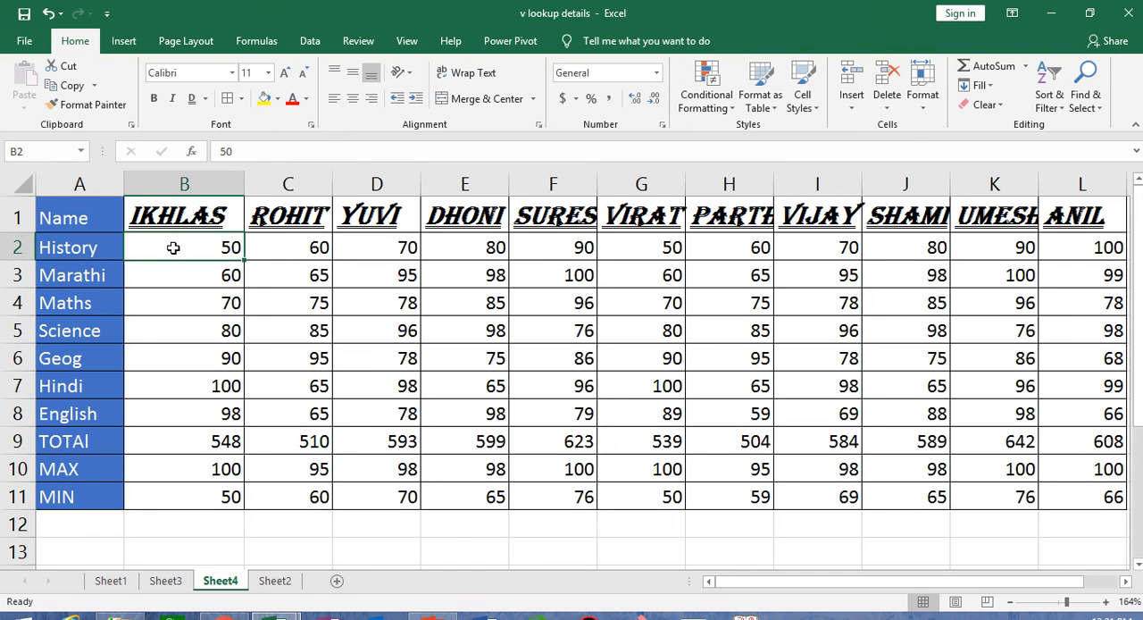
{"action": "left_click", "coordinate": [278, 99]}
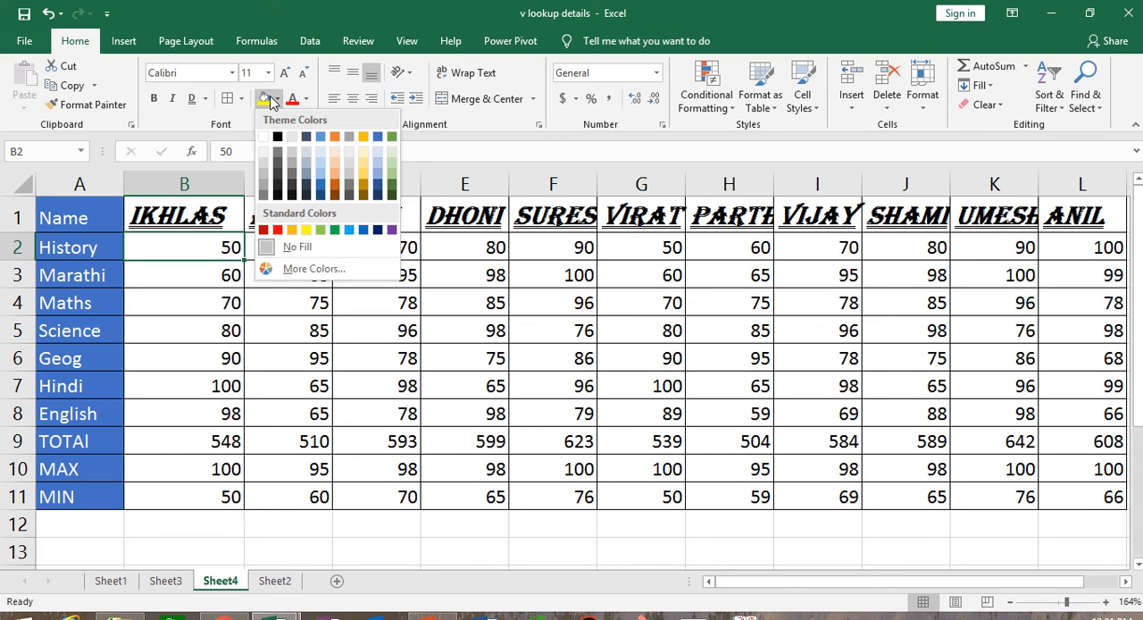
{"action": "left_click", "coordinate": [458, 40]}
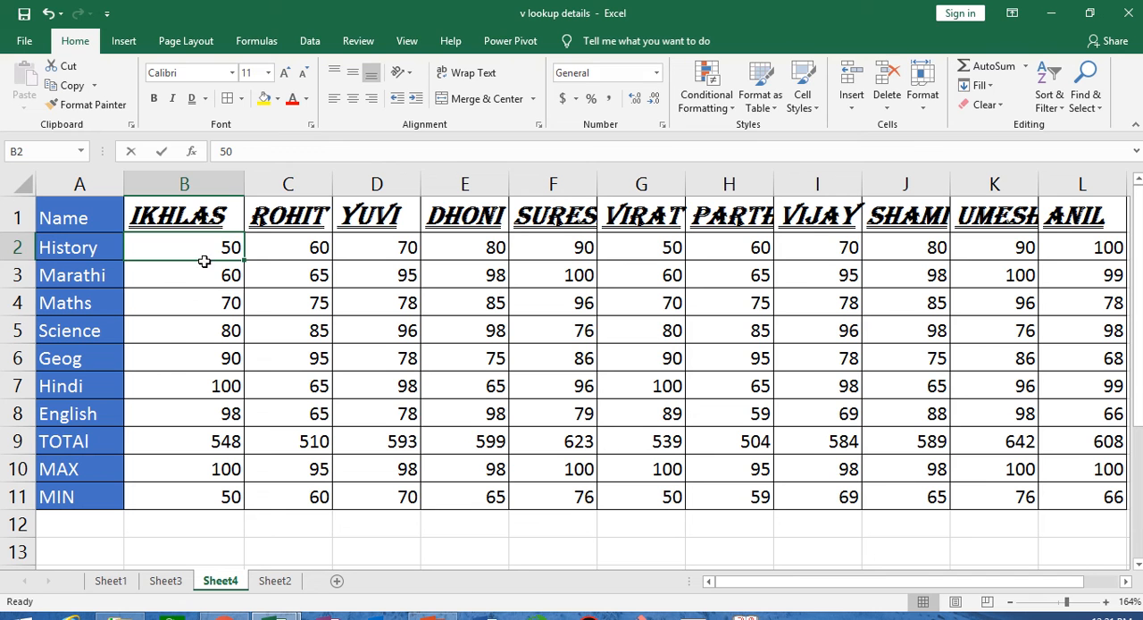
- Fill cell B3, the first Marathi mark, with the standard red colour
{"action": "left_click", "coordinate": [207, 274]}
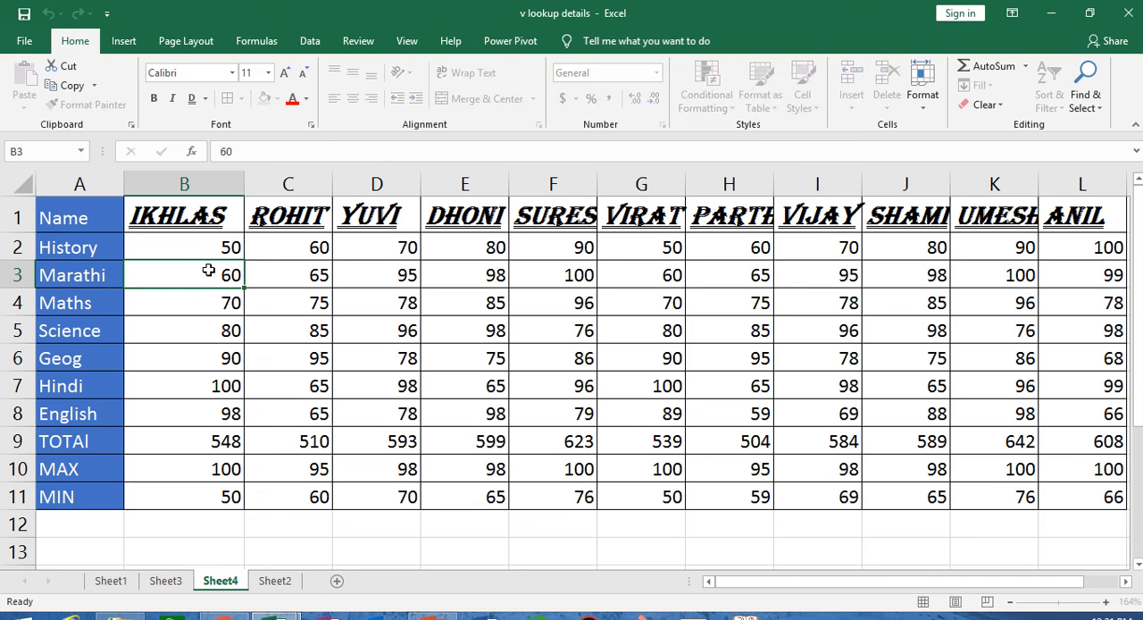
{"action": "left_click", "coordinate": [277, 99]}
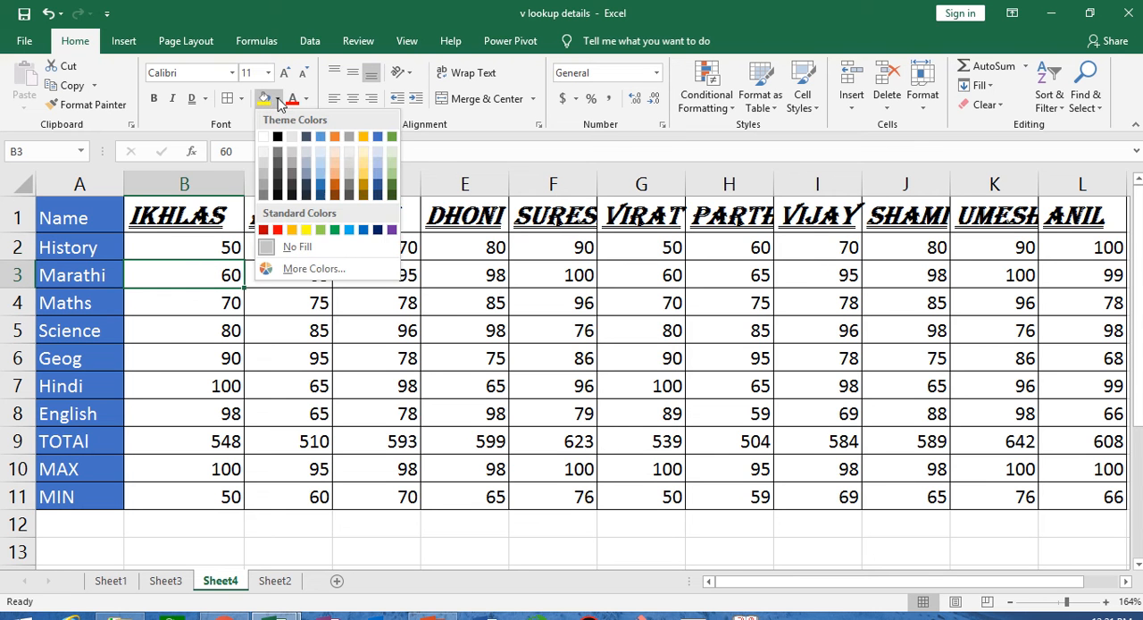
{"action": "left_click", "coordinate": [277, 230]}
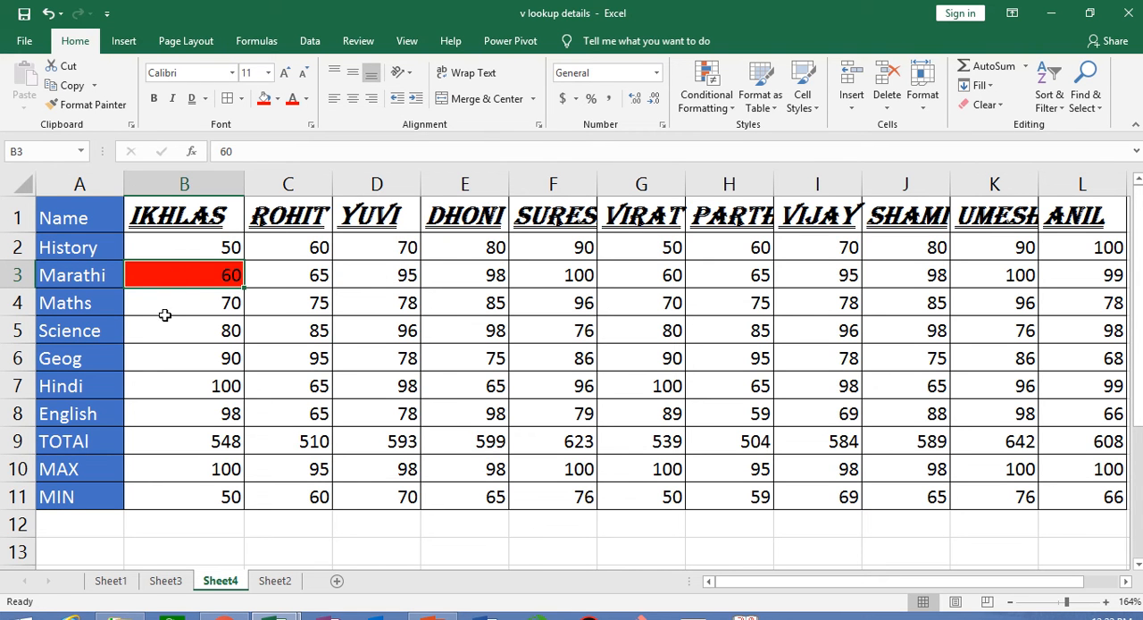
- Copy the formatting of cell B3 to the range C3:H3 with Format Painter, and undo it
{"action": "left_click", "coordinate": [121, 105]}
{"action": "left_click_drag", "start_coordinate": [260, 276], "coordinate": [712, 268]}
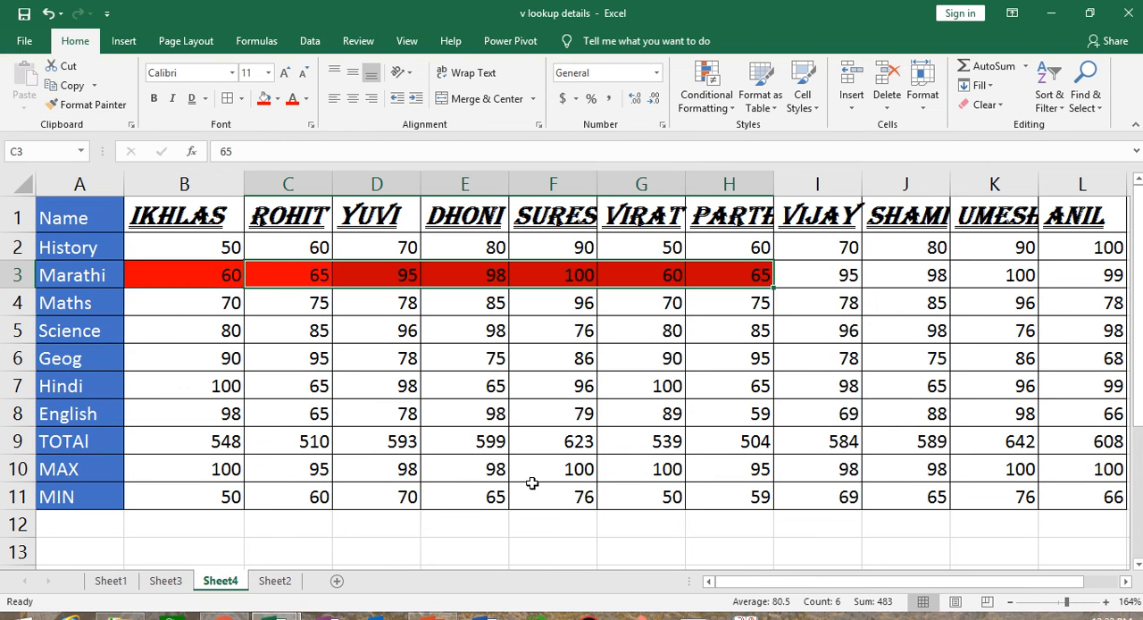
{"action": "key", "text": "ctrl+z"}
{"action": "left_click", "coordinate": [213, 326]}
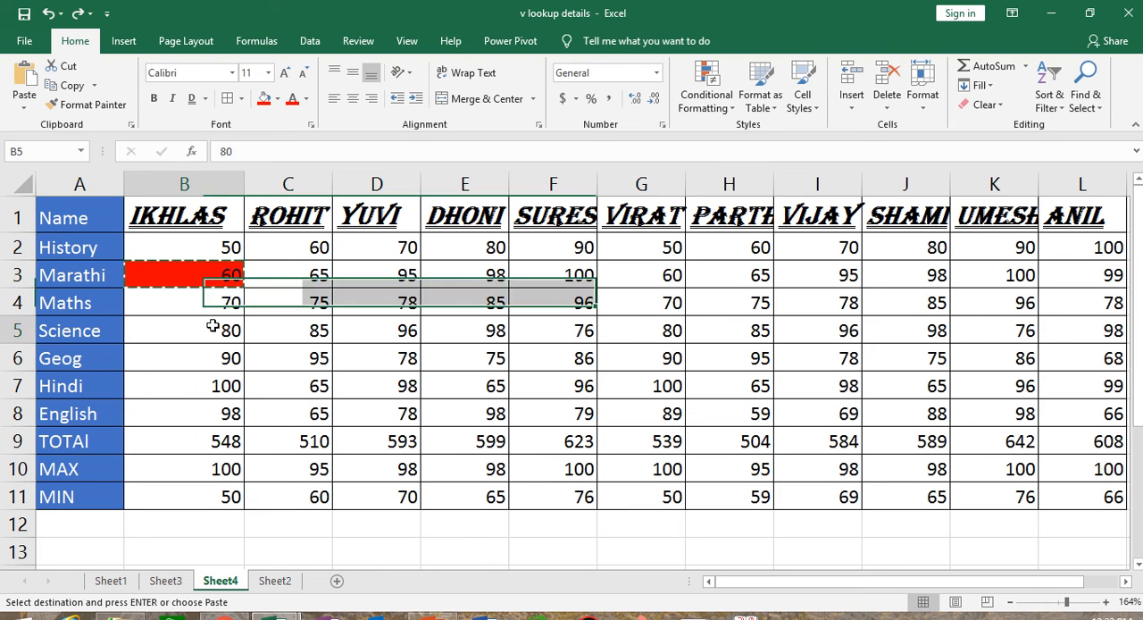
{"action": "left_click", "coordinate": [213, 271]}
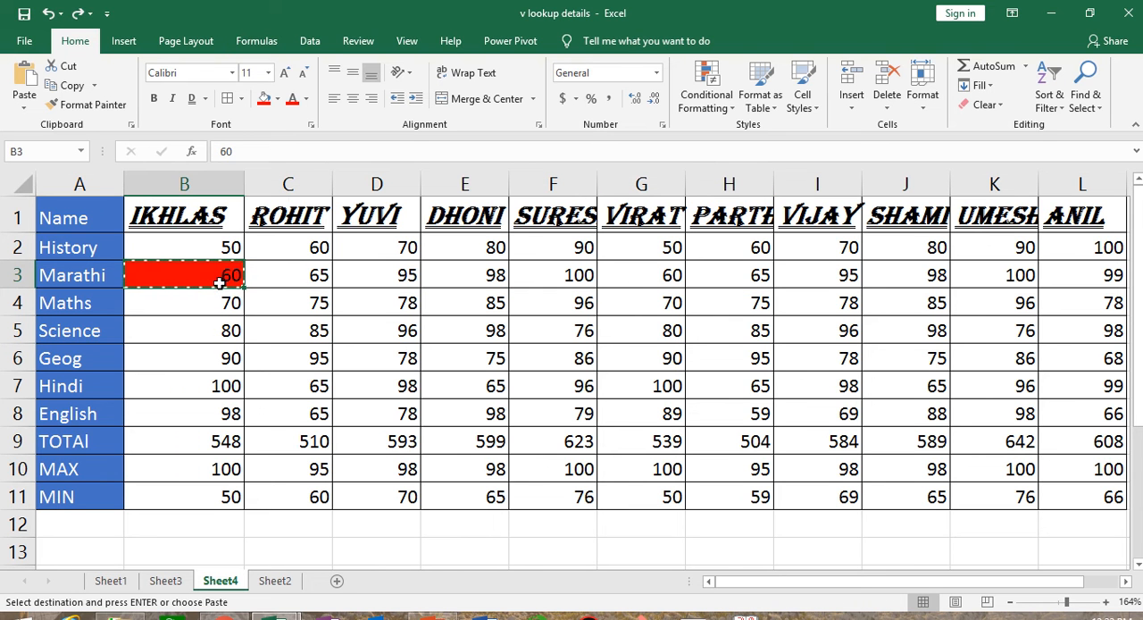
{"action": "left_click", "coordinate": [219, 333]}
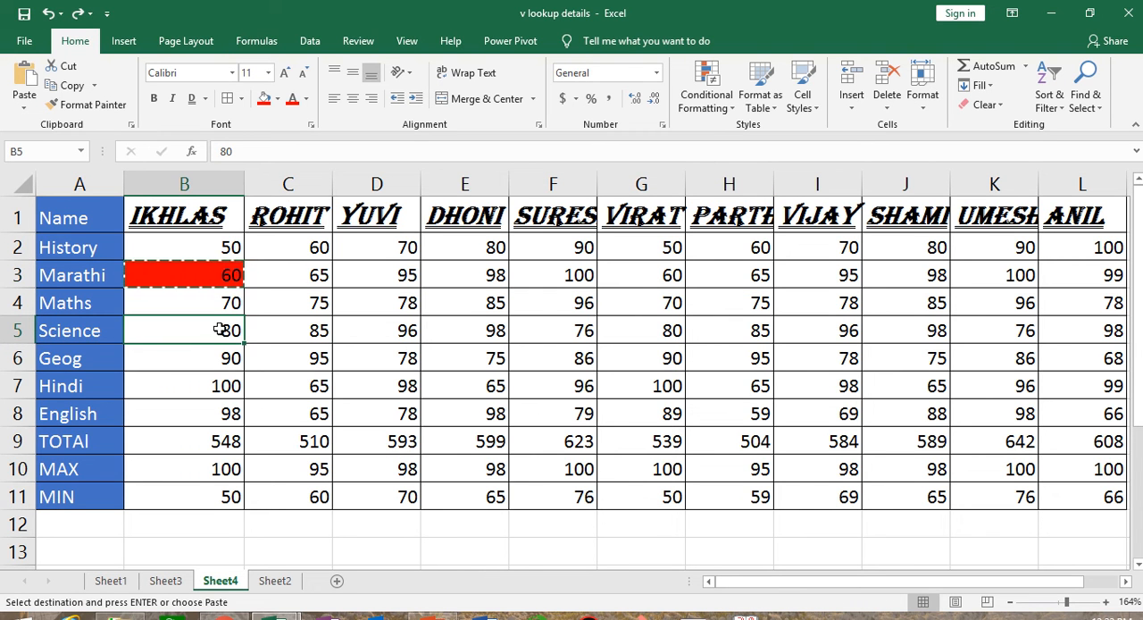
{"action": "key", "text": "Escape"}
{"action": "left_click", "coordinate": [214, 273]}
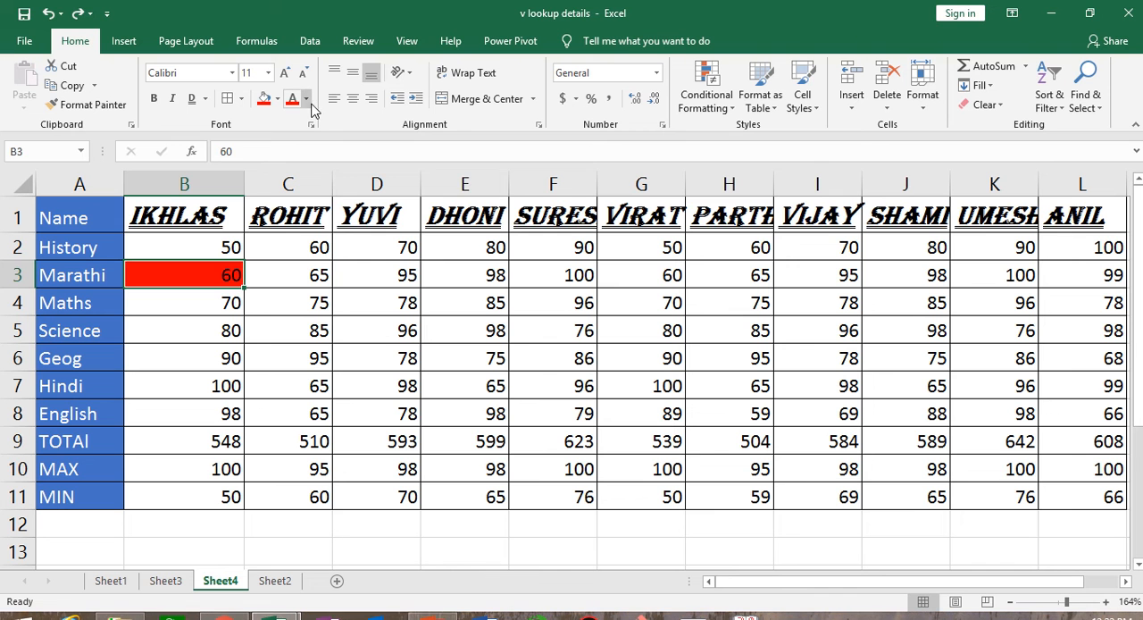
{"action": "double_click", "coordinate": [222, 275]}
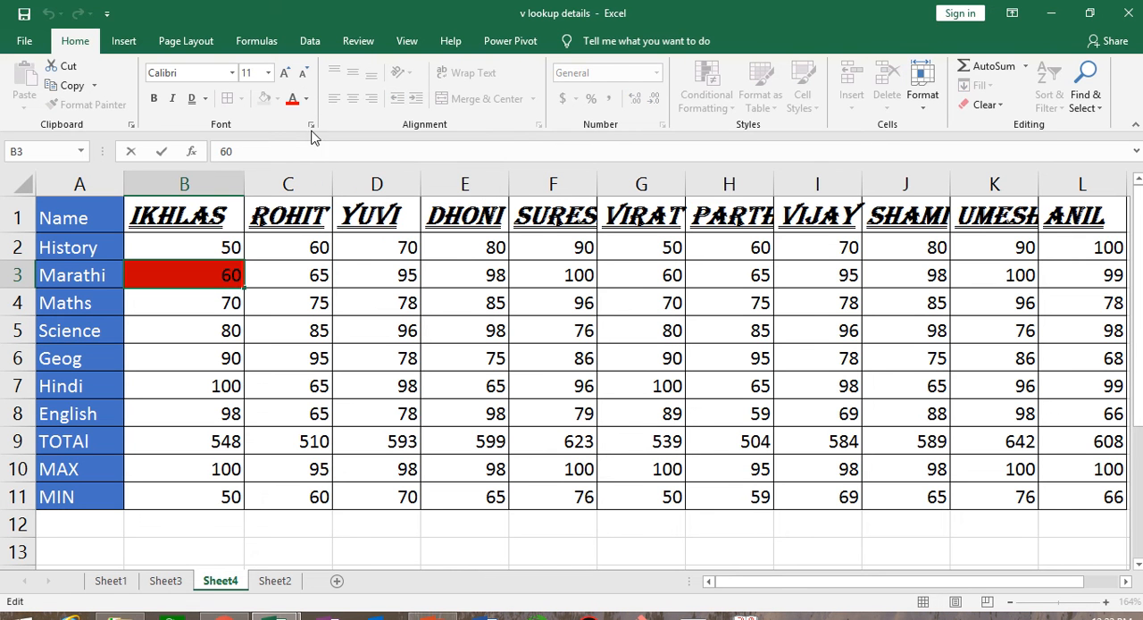
{"action": "left_click", "coordinate": [307, 101]}
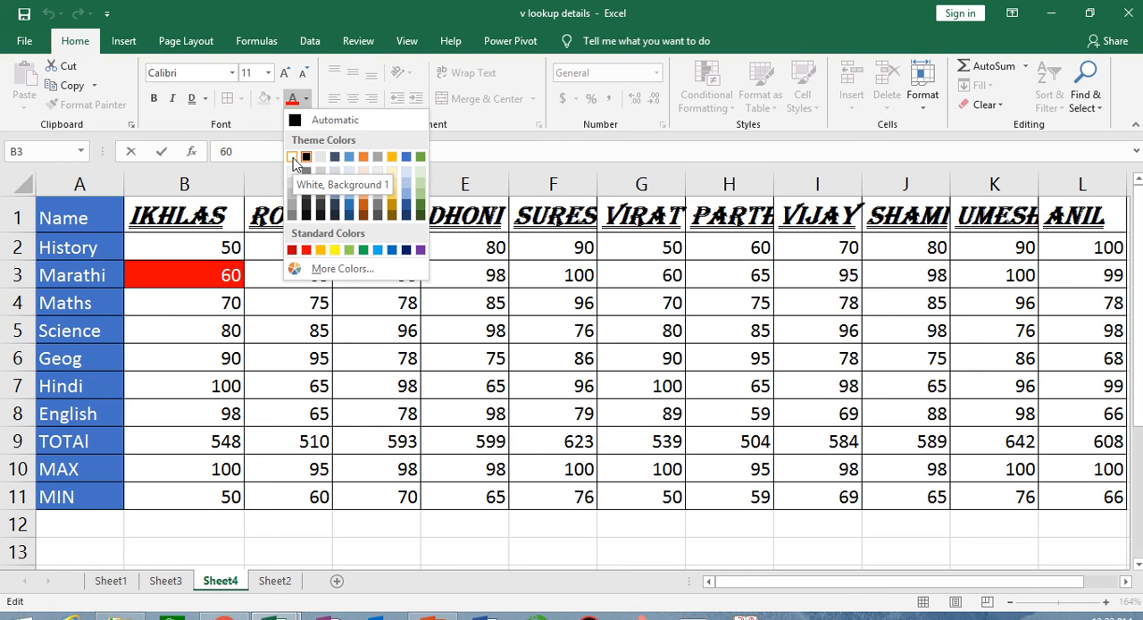
{"action": "key", "text": "Escape"}
{"action": "left_click", "coordinate": [284, 336]}
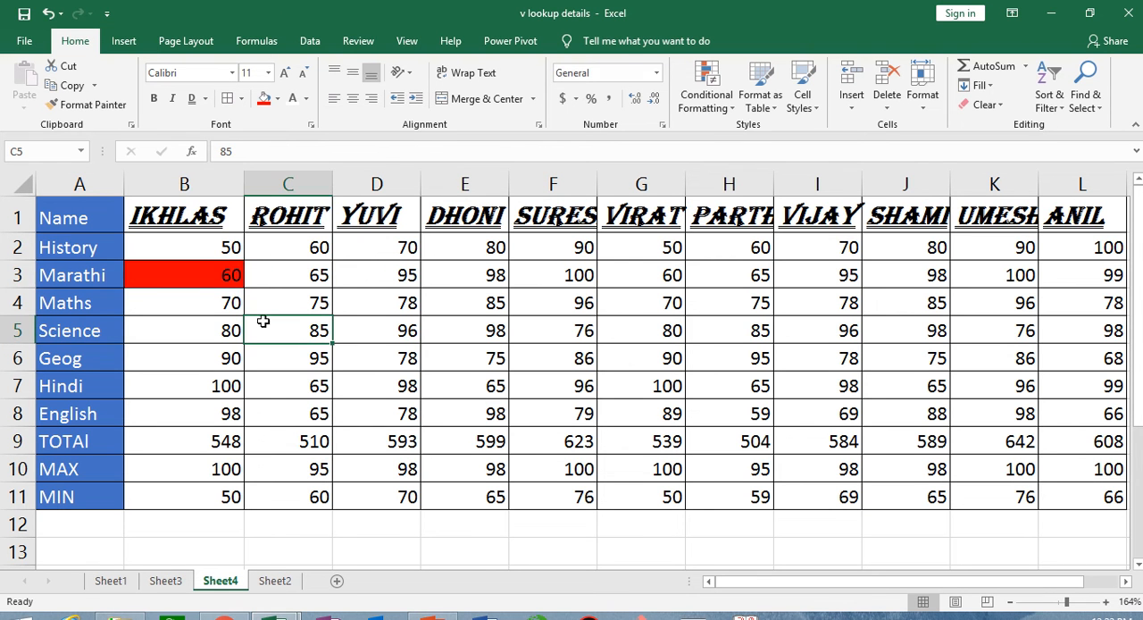
- Set the font colour of the red-filled cell B3 to White, Background 1
{"action": "left_click", "coordinate": [200, 276]}
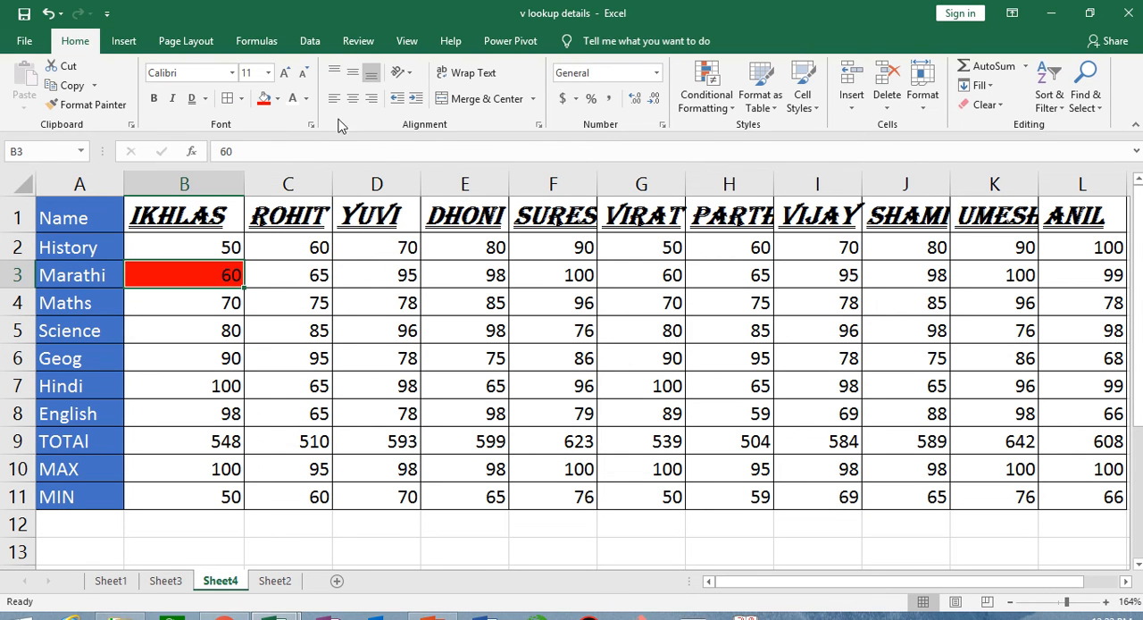
{"action": "left_click", "coordinate": [305, 98]}
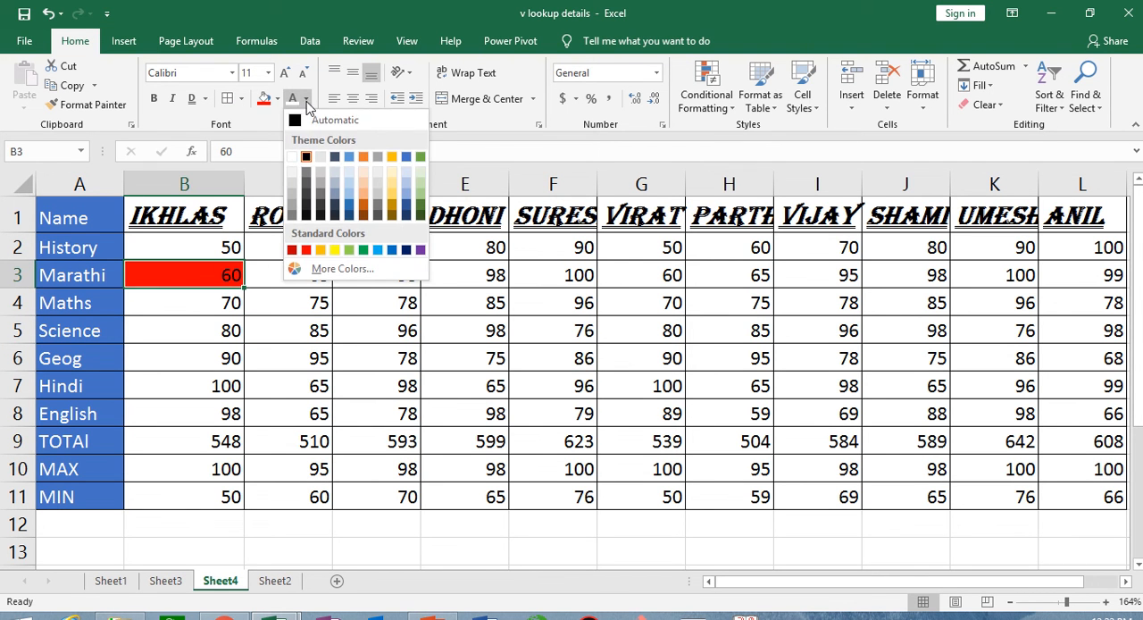
{"action": "left_click", "coordinate": [296, 157]}
{"action": "left_click", "coordinate": [306, 390]}
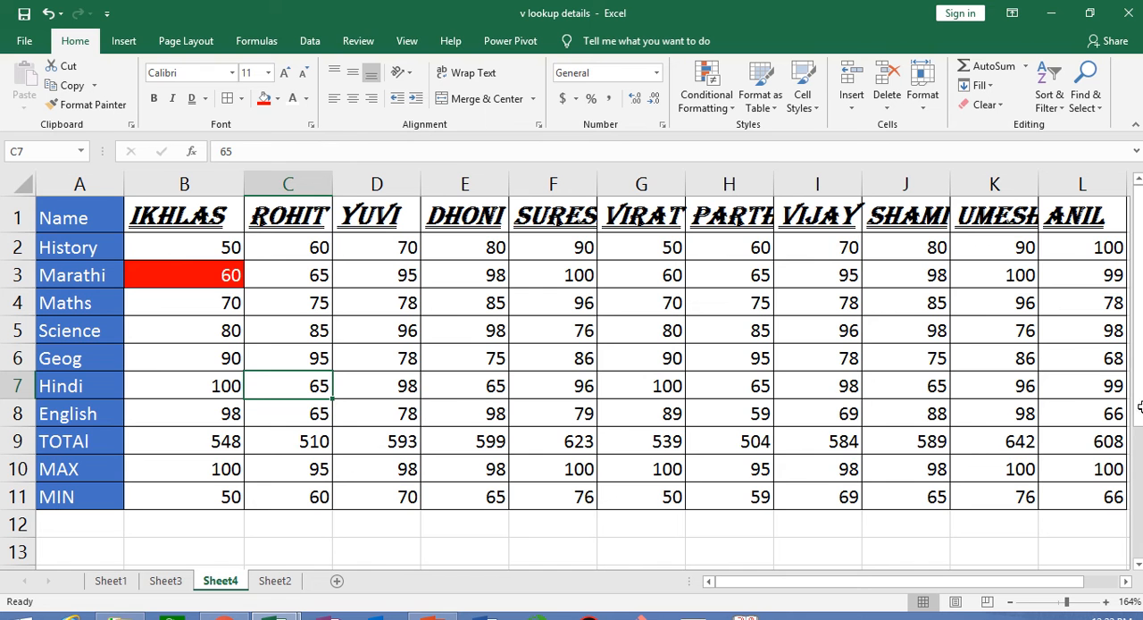
- Increase the height of row 12 below the table to several times its size and widen column A
{"action": "scroll", "coordinate": [1044, 552], "scroll_direction": "down", "scroll_amount": 2}
{"action": "left_click", "coordinate": [1044, 551]}
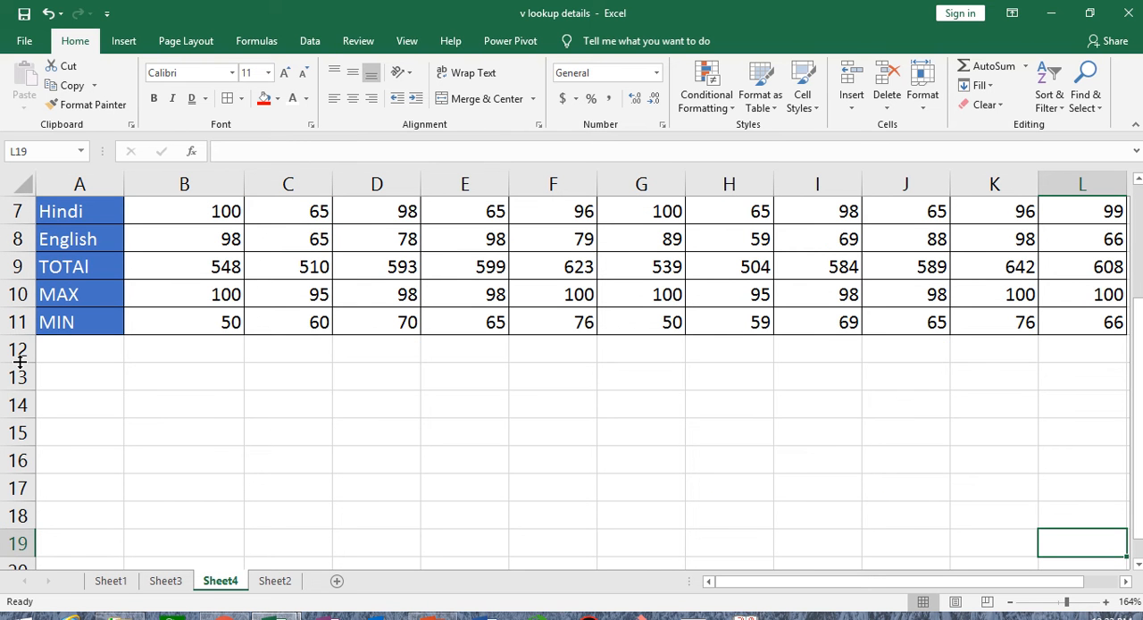
{"action": "left_click_drag", "start_coordinate": [19, 361], "coordinate": [29, 460]}
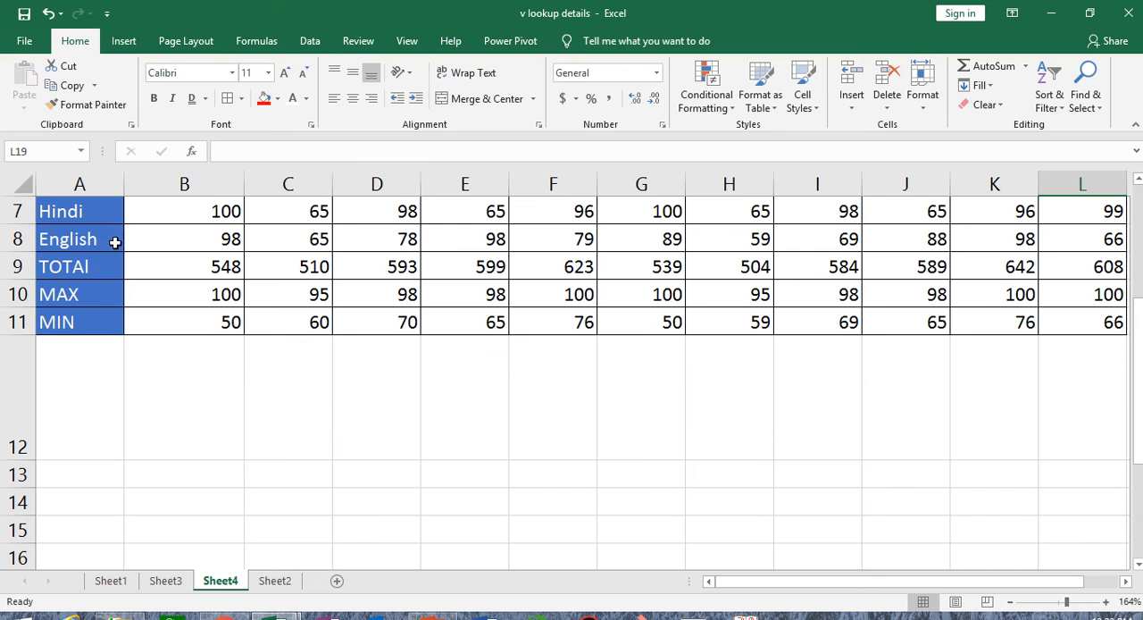
{"action": "left_click_drag", "start_coordinate": [125, 187], "coordinate": [215, 186]}
- Enter a sample first name in the enlarged cell A12
{"action": "left_click", "coordinate": [116, 384]}
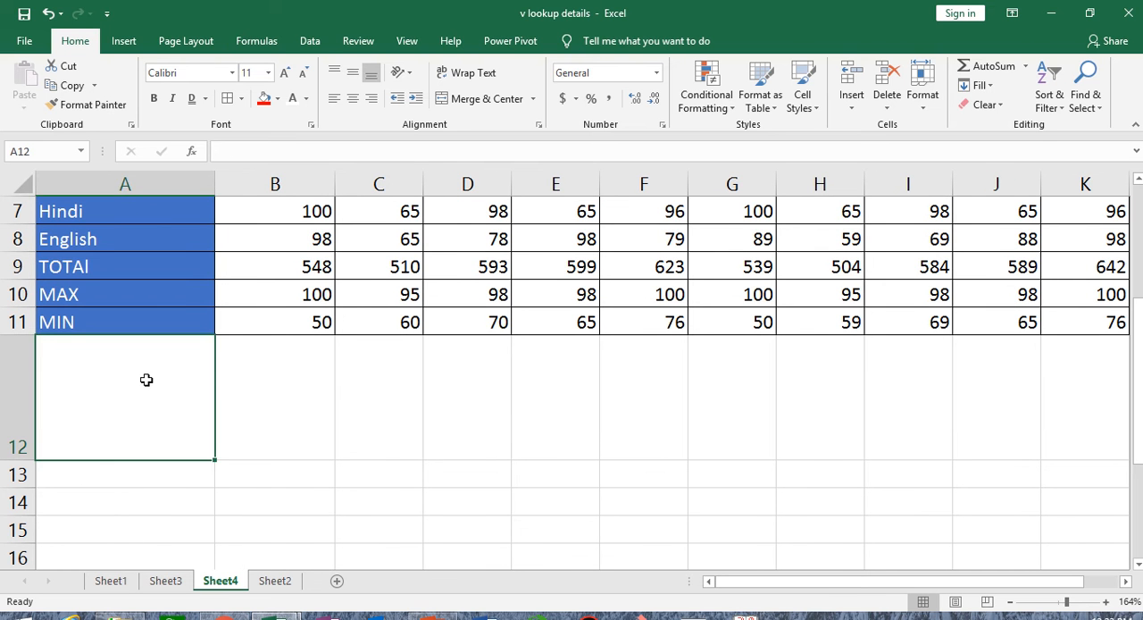
{"action": "left_click", "coordinate": [239, 392]}
{"action": "left_click", "coordinate": [117, 385]}
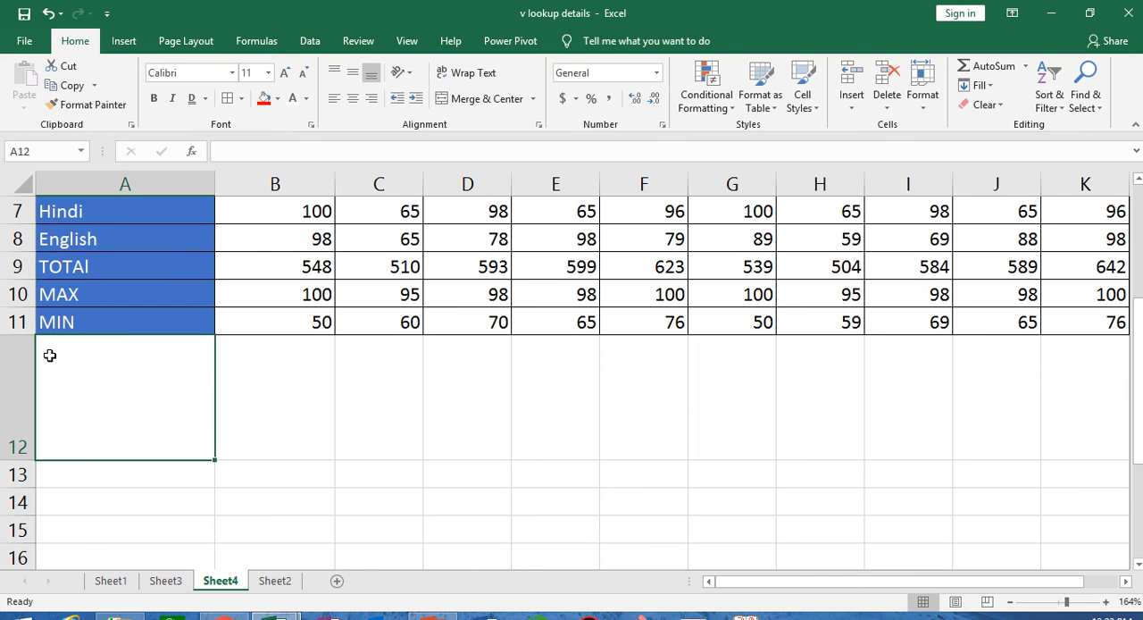
{"action": "type", "text": "amir"}
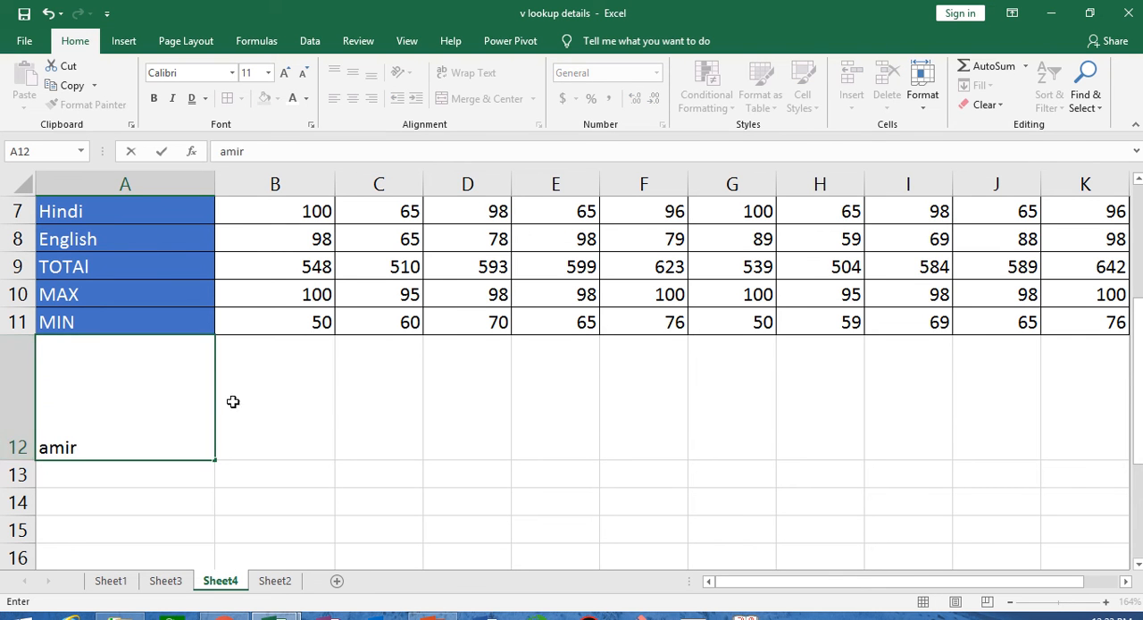
{"action": "left_click", "coordinate": [366, 466]}
- Try top and middle vertical alignment on the name in A12, and set it back to bottom alignment
{"action": "left_click", "coordinate": [175, 427]}
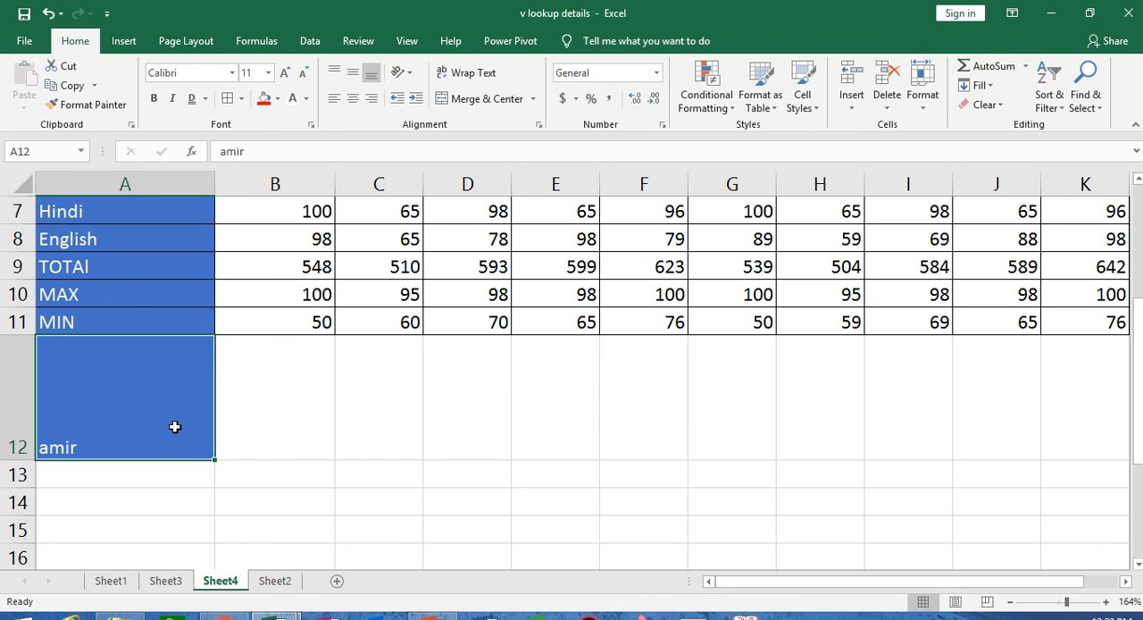
{"action": "left_click", "coordinate": [335, 73]}
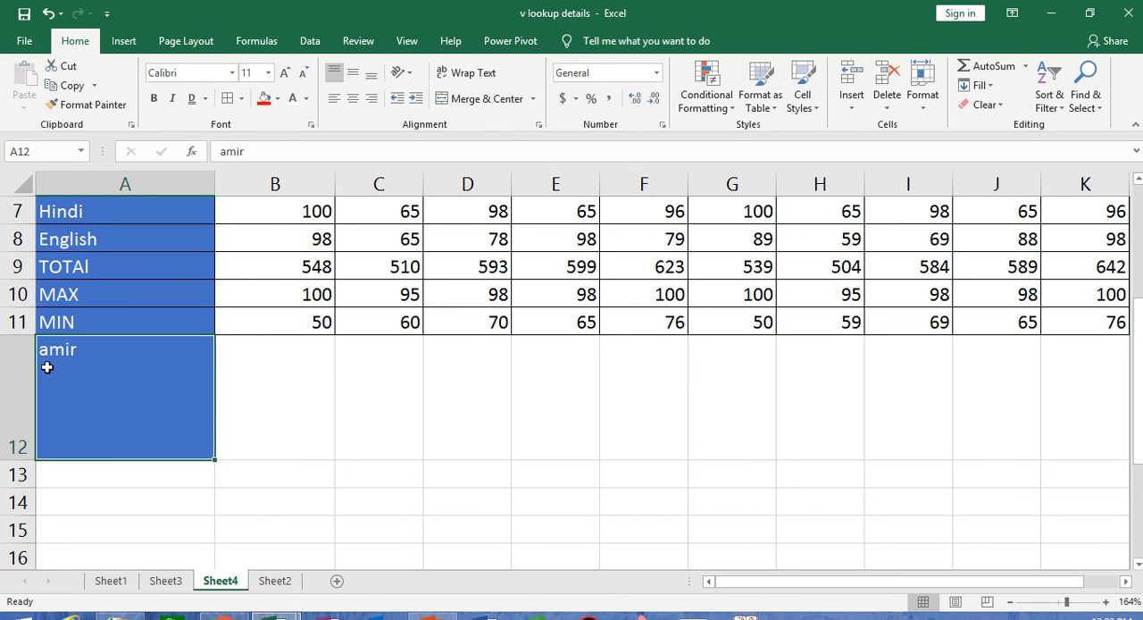
{"action": "left_click", "coordinate": [355, 76]}
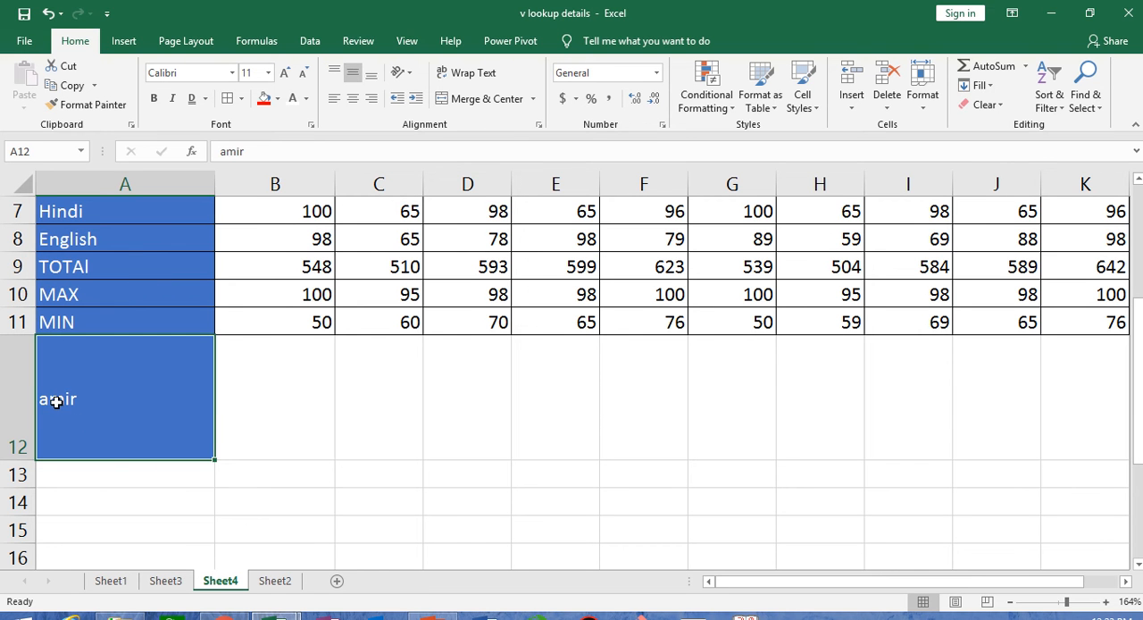
{"action": "left_click", "coordinate": [372, 73]}
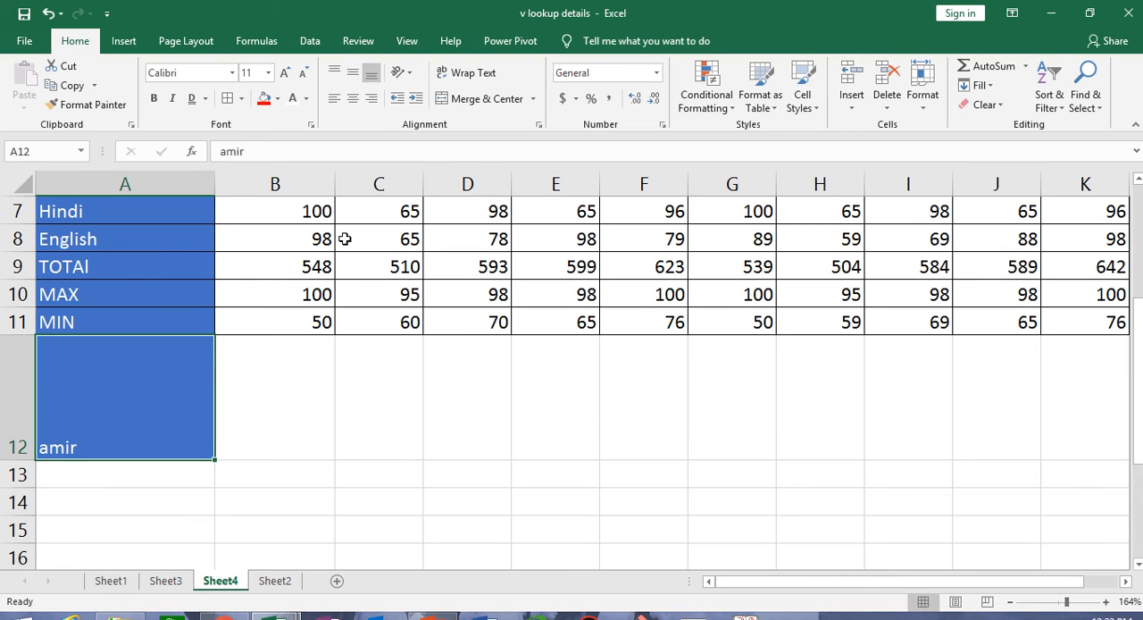
- Try left and center horizontal alignment on the name in A12, and settle on right alignment
{"action": "left_click", "coordinate": [333, 99]}
{"action": "left_click", "coordinate": [355, 99]}
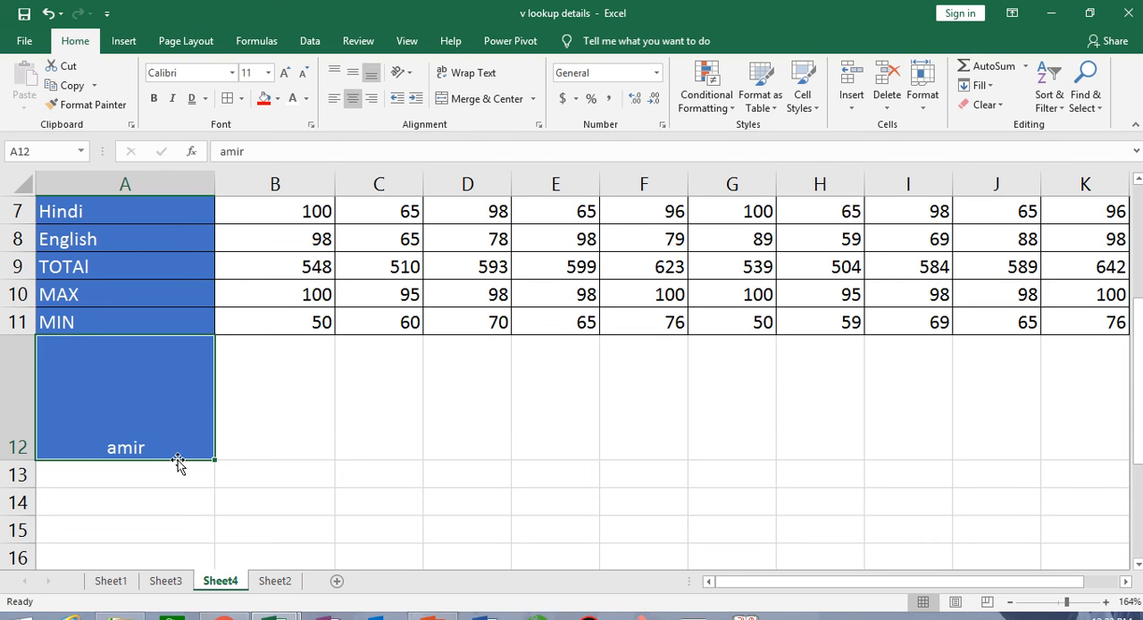
{"action": "left_click", "coordinate": [374, 99]}
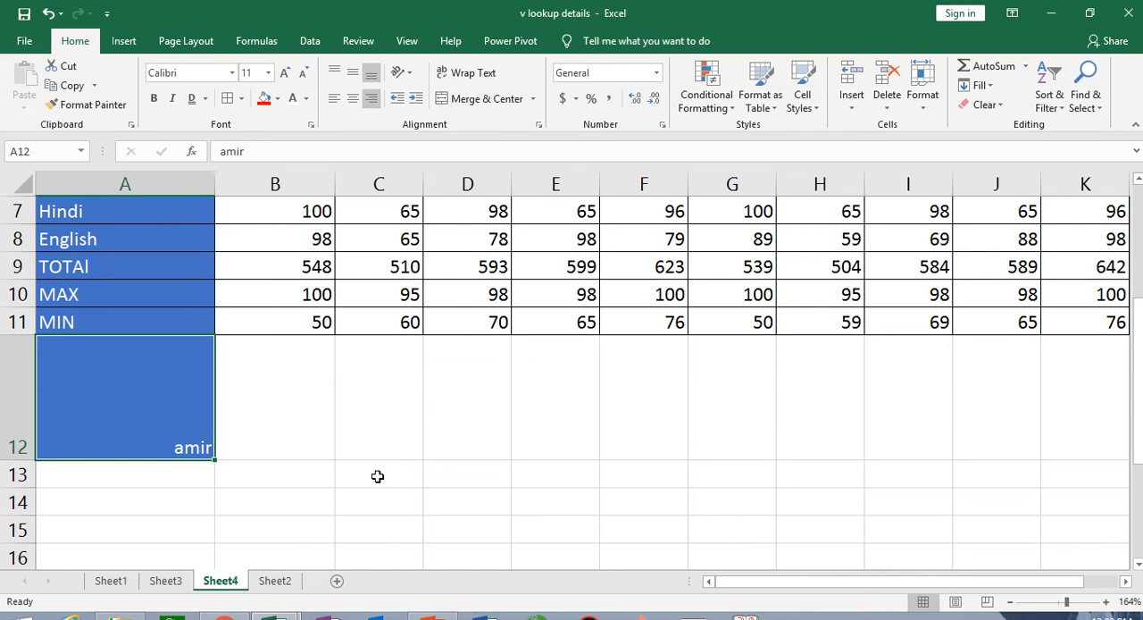
- Try the Angle Clockwise text orientation on the marks in B2:H11, and undo it
{"action": "scroll", "coordinate": [394, 464], "scroll_direction": "up", "scroll_amount": 2}
{"action": "scroll", "coordinate": [394, 465], "scroll_direction": "down", "scroll_amount": 2}
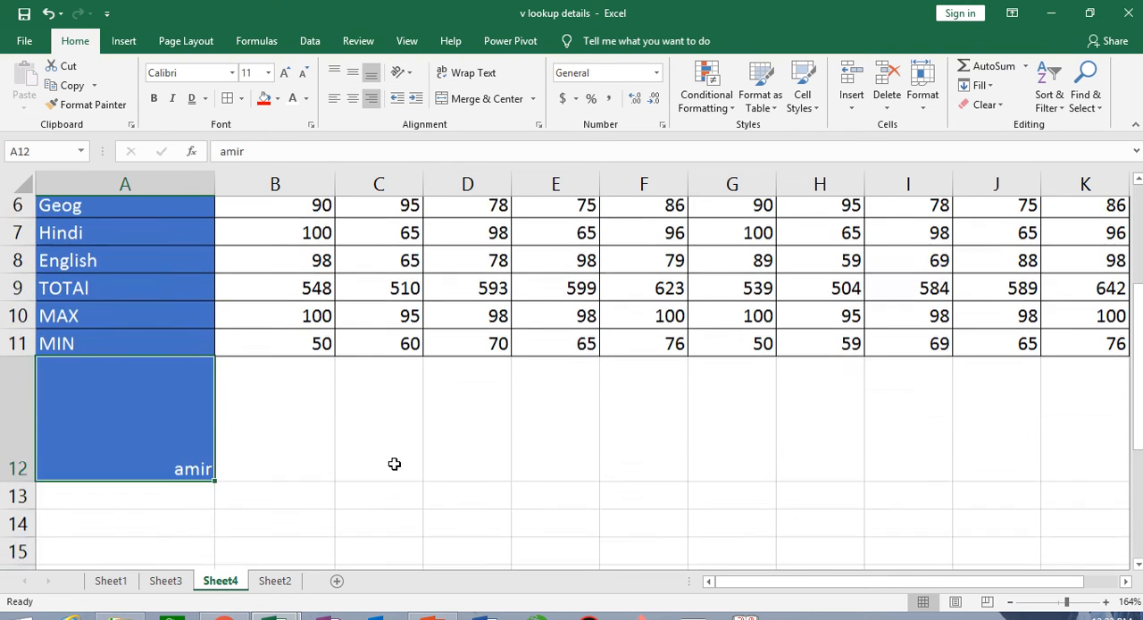
{"action": "scroll", "coordinate": [395, 464], "scroll_direction": "up", "scroll_amount": 2}
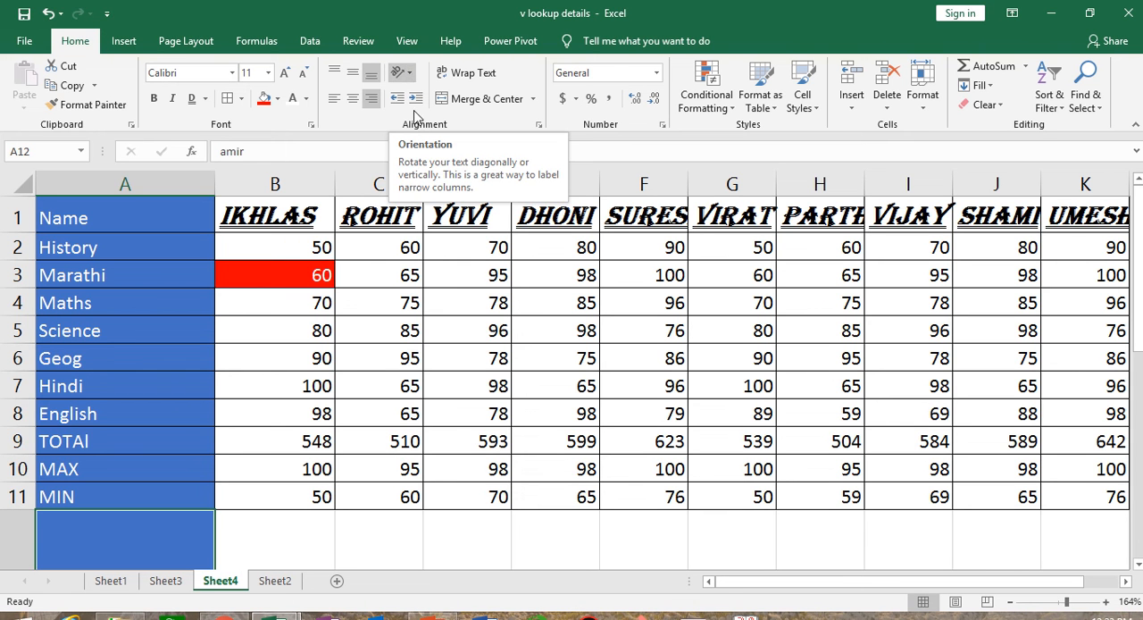
{"action": "left_click_drag", "start_coordinate": [283, 247], "coordinate": [841, 489]}
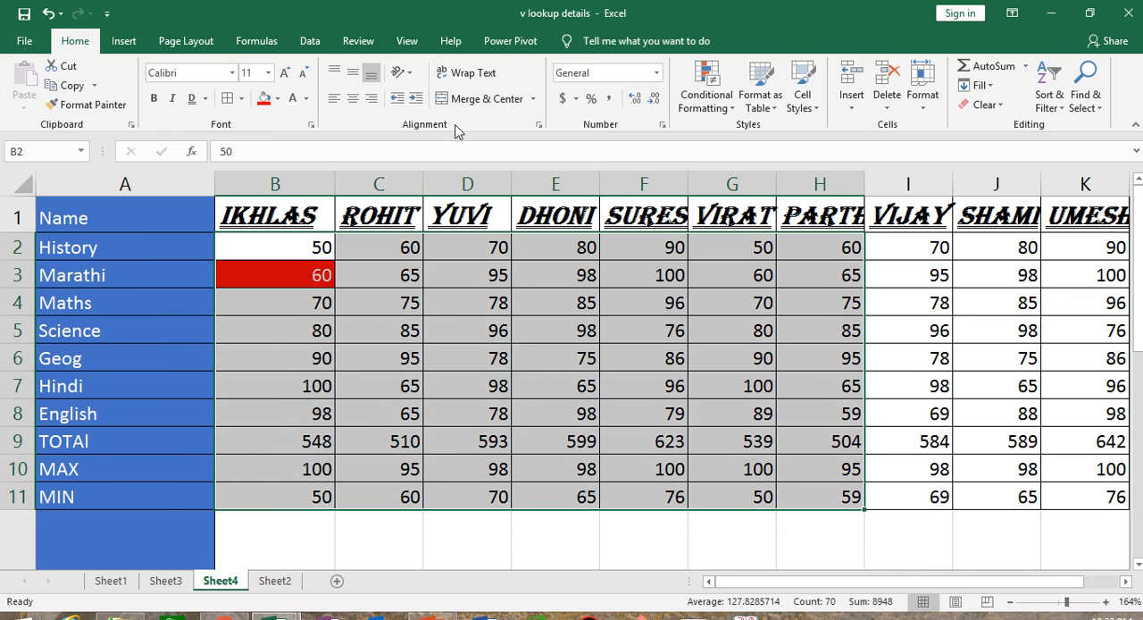
{"action": "left_click", "coordinate": [410, 75]}
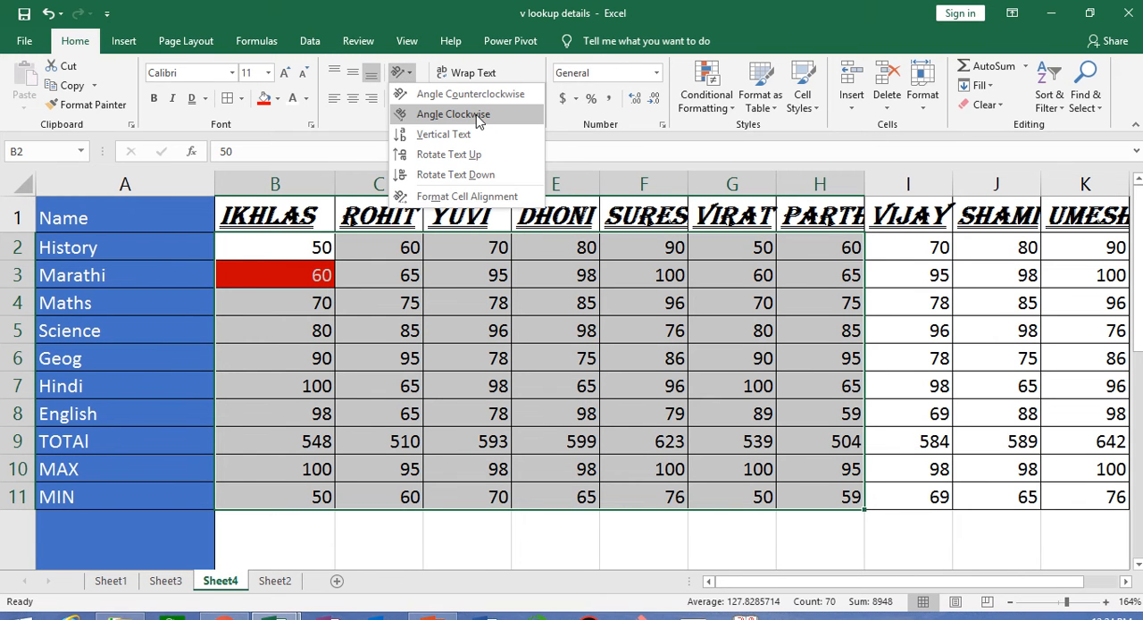
{"action": "left_click", "coordinate": [453, 114]}
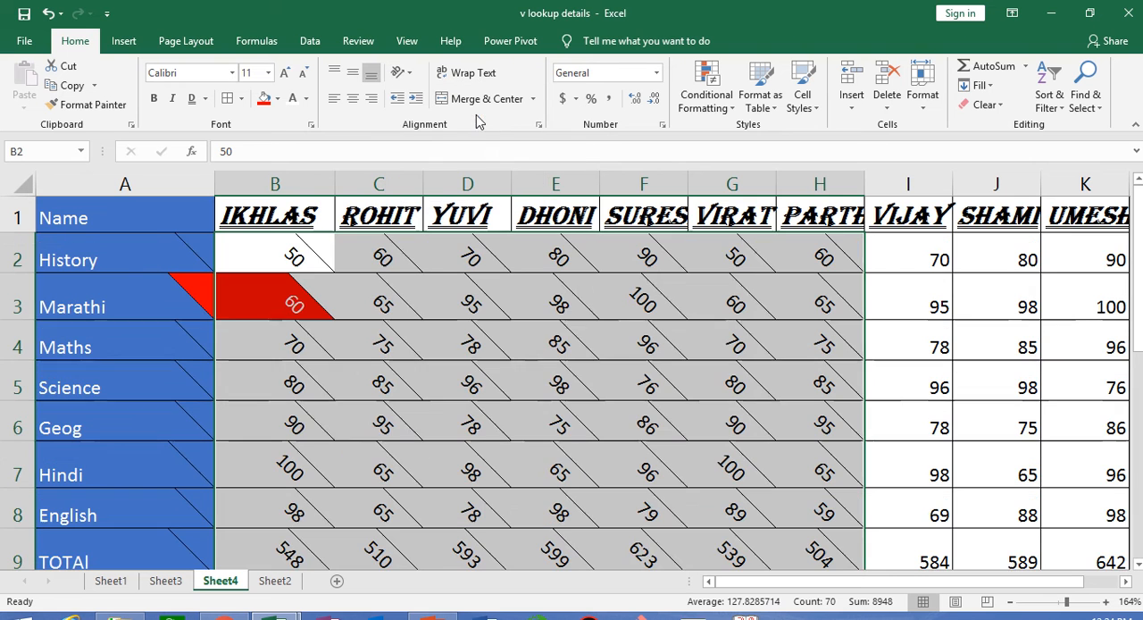
{"action": "left_click", "coordinate": [661, 476]}
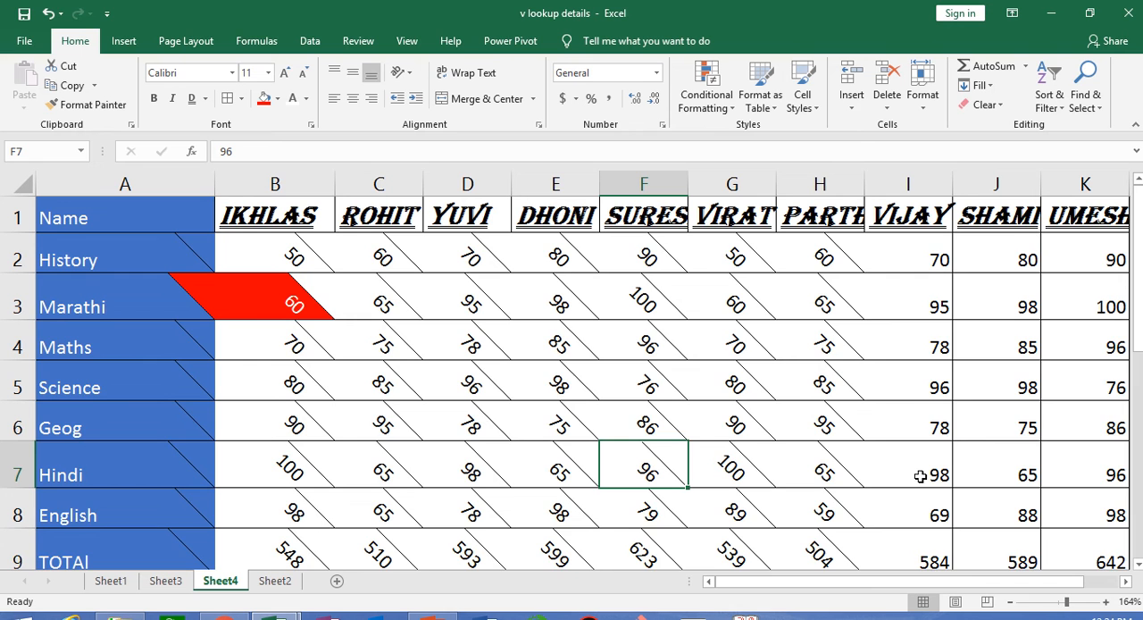
{"action": "key", "text": "ctrl+z"}
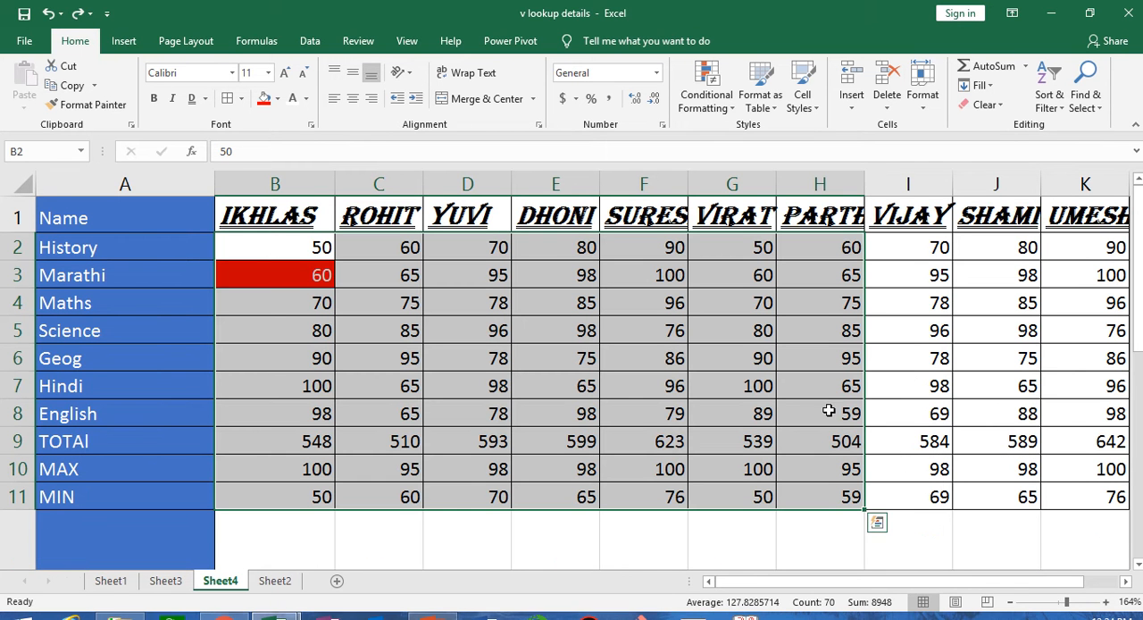
- Try the Vertical Text and Rotate Text Up orientations on the marks in B2:H11, undoing each one
{"action": "left_click", "coordinate": [403, 72]}
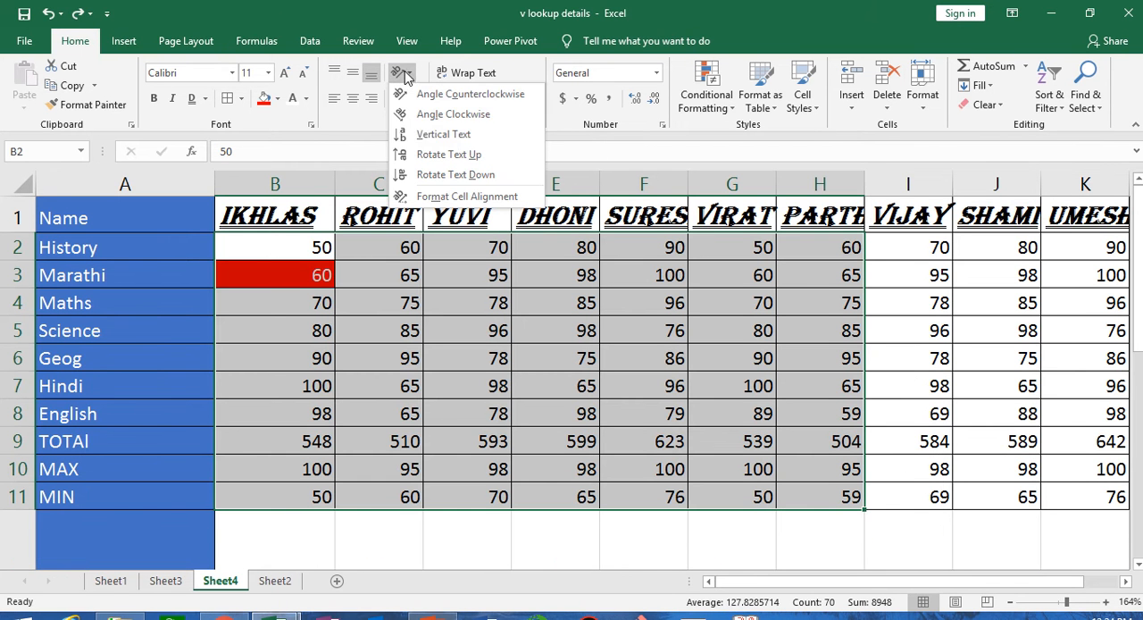
{"action": "left_click", "coordinate": [455, 136]}
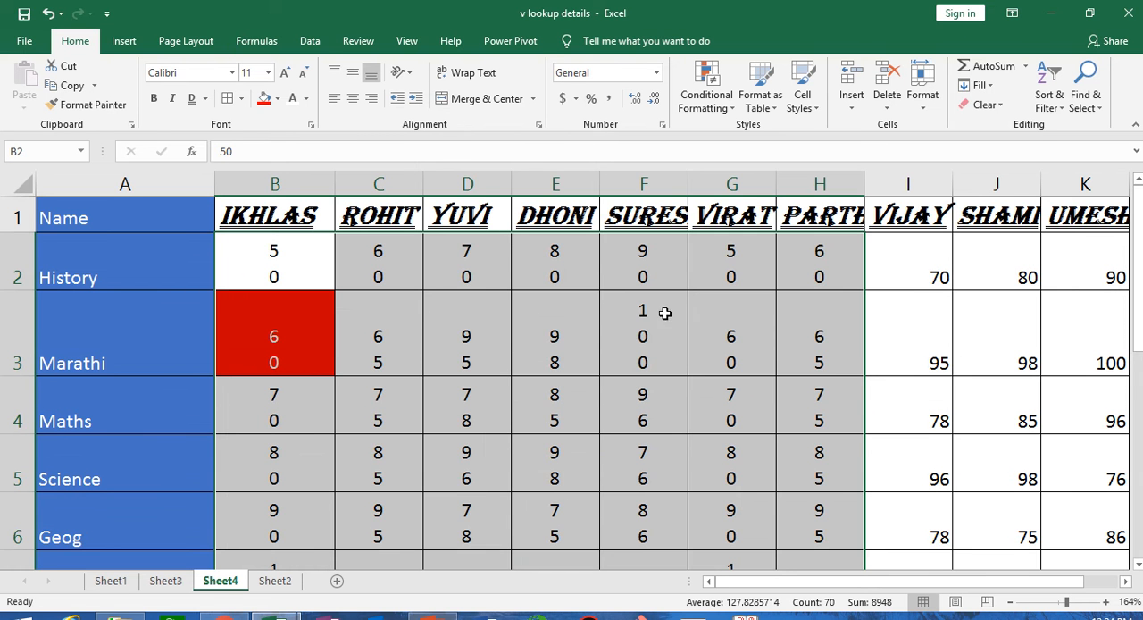
{"action": "key", "text": "ctrl+z"}
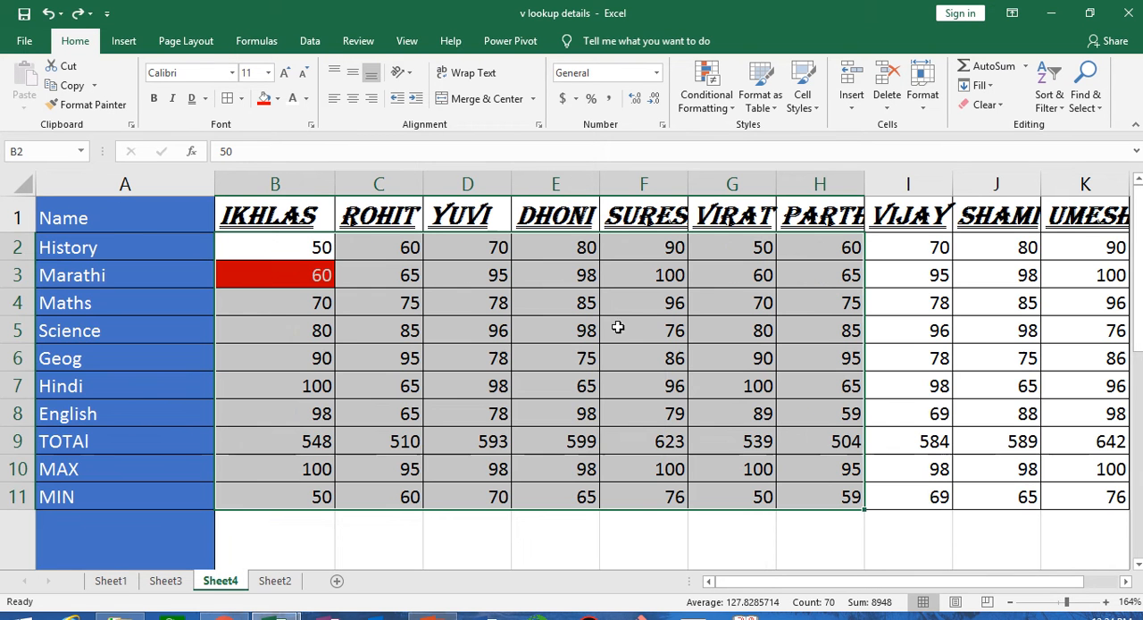
{"action": "left_click", "coordinate": [404, 71]}
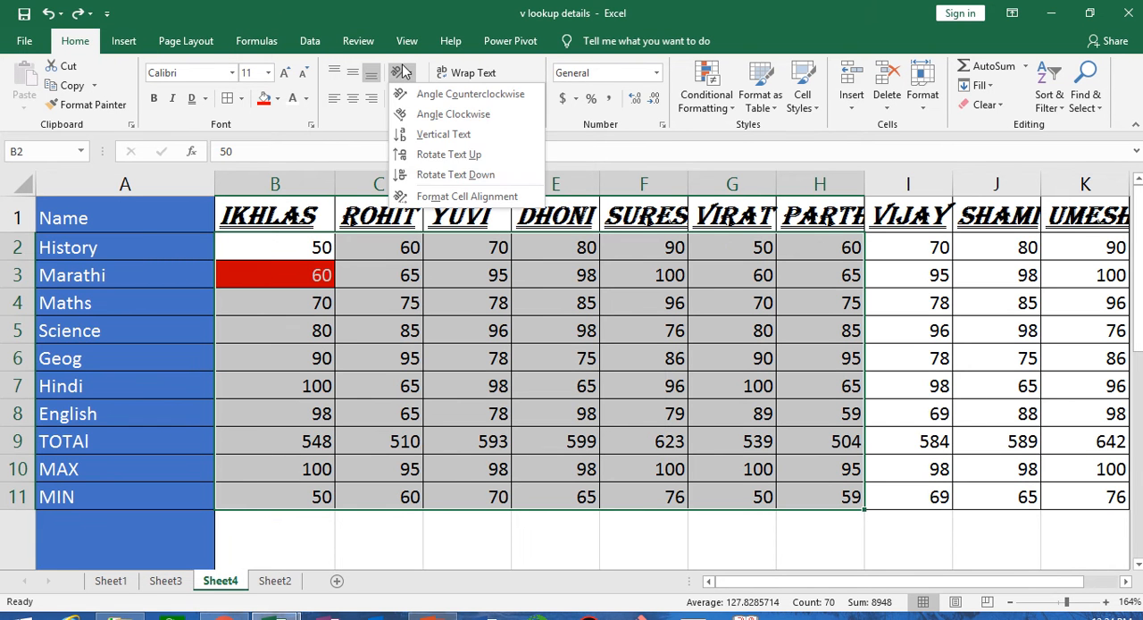
{"action": "left_click", "coordinate": [488, 156]}
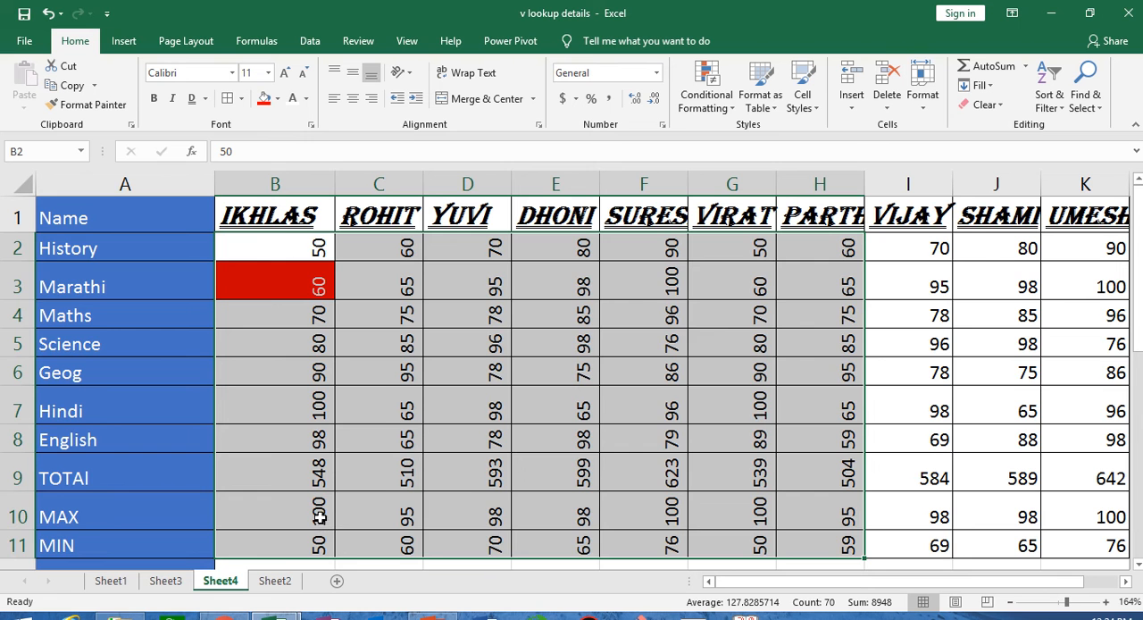
{"action": "key", "text": "ctrl+z"}
{"action": "left_click", "coordinate": [402, 73]}
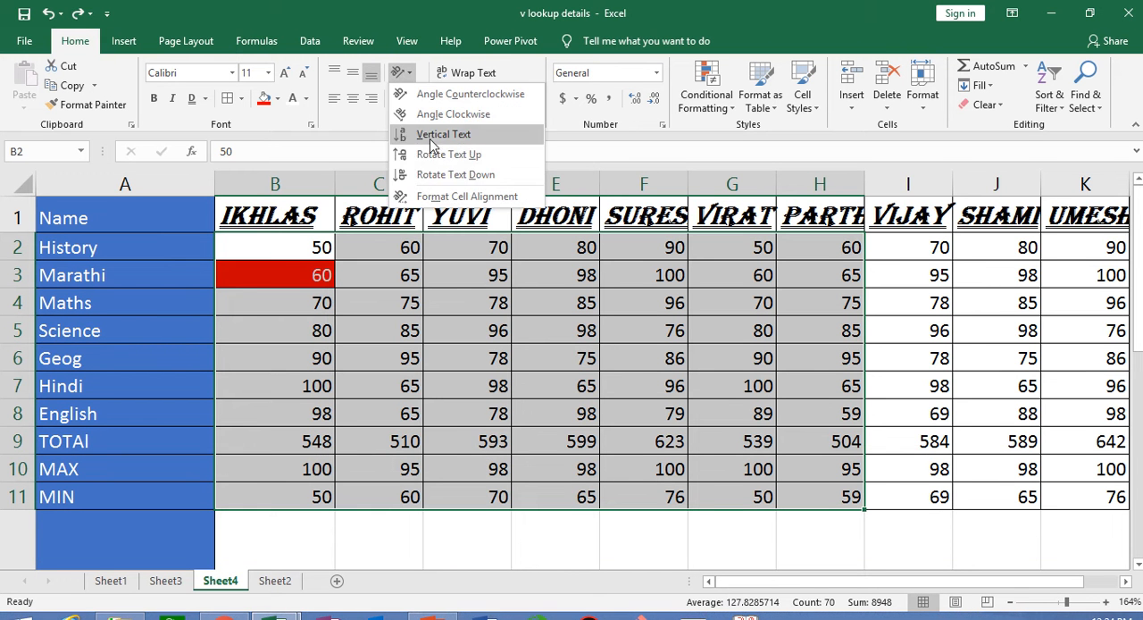
{"action": "left_click", "coordinate": [481, 534]}
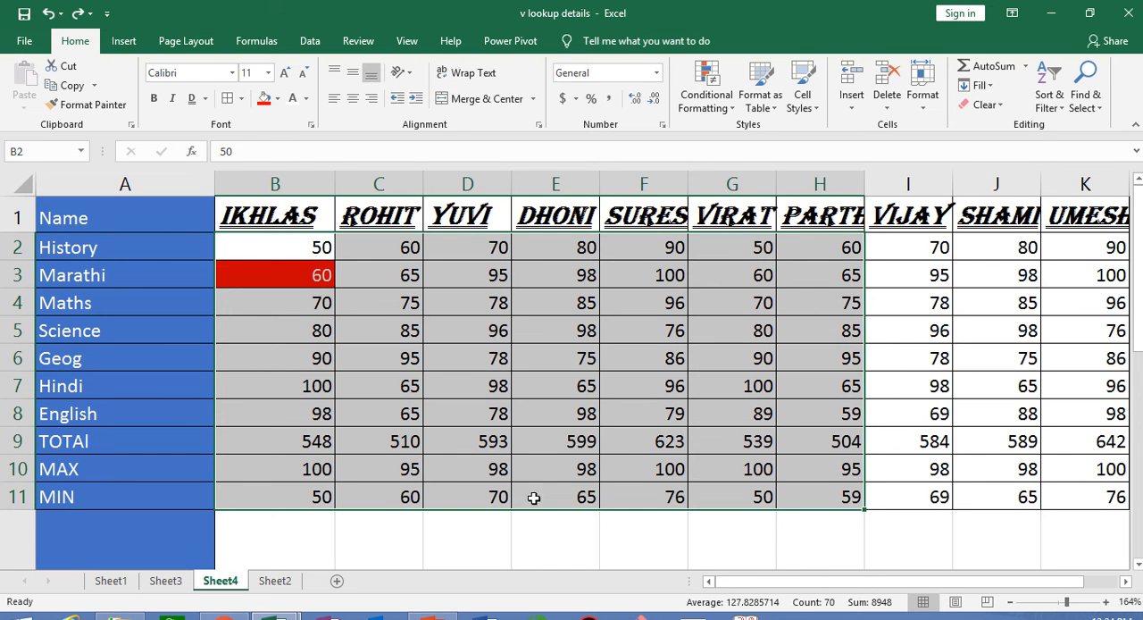
{"action": "left_click", "coordinate": [553, 545]}
- Set both horizontal and vertical alignment of the marks in B2:K11 to Center through the cell alignment settings
{"action": "left_click_drag", "start_coordinate": [272, 248], "coordinate": [1054, 493]}
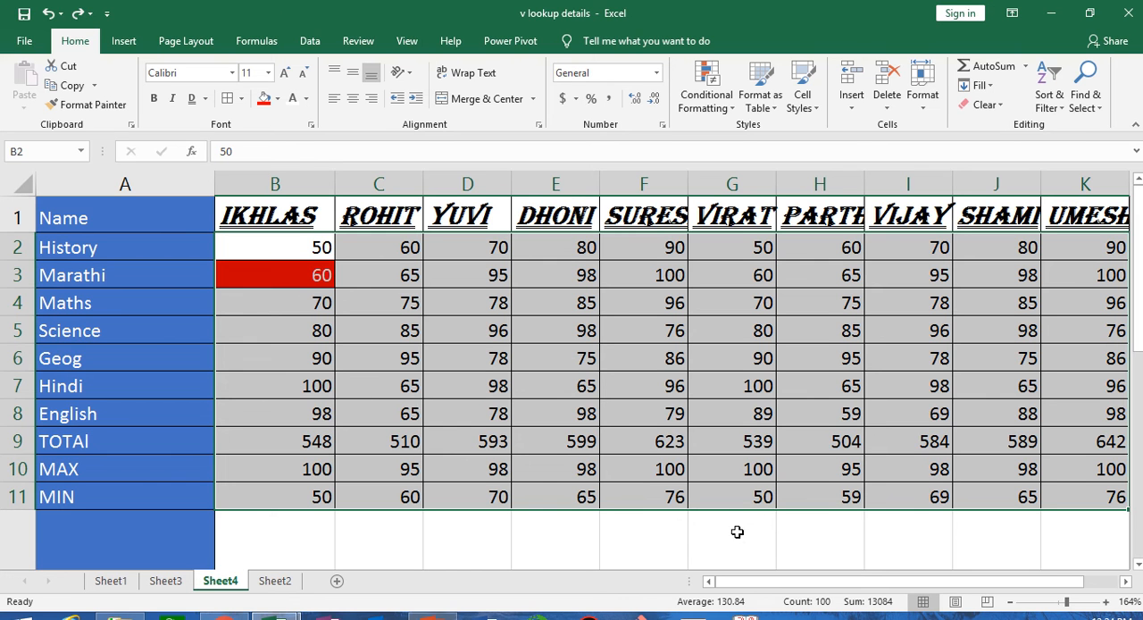
{"action": "left_click", "coordinate": [402, 73]}
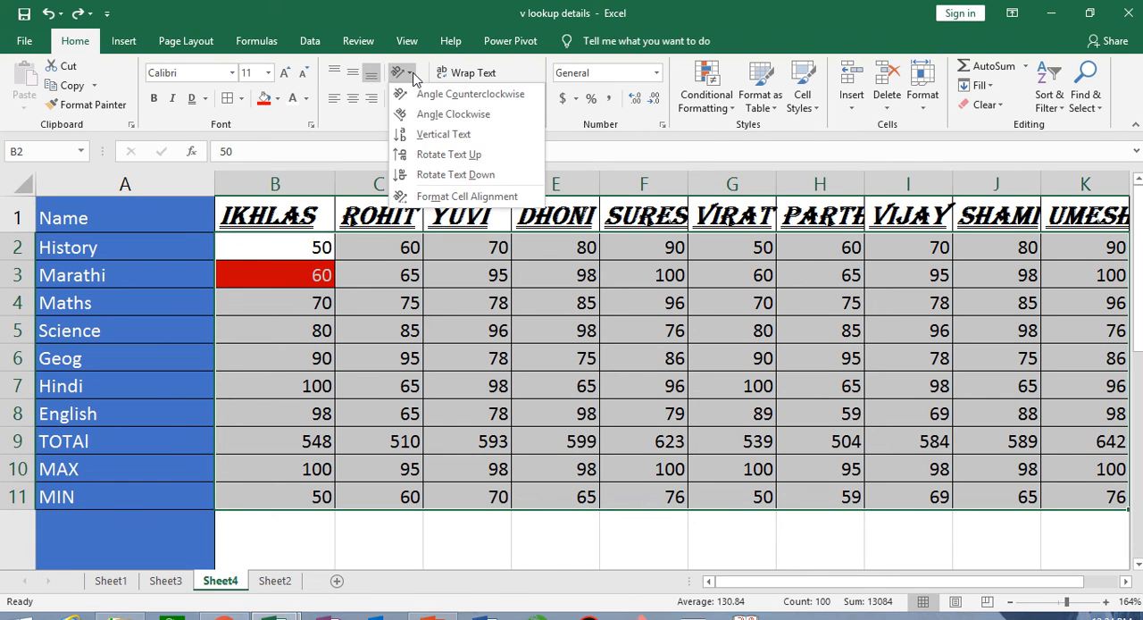
{"action": "left_click", "coordinate": [445, 196]}
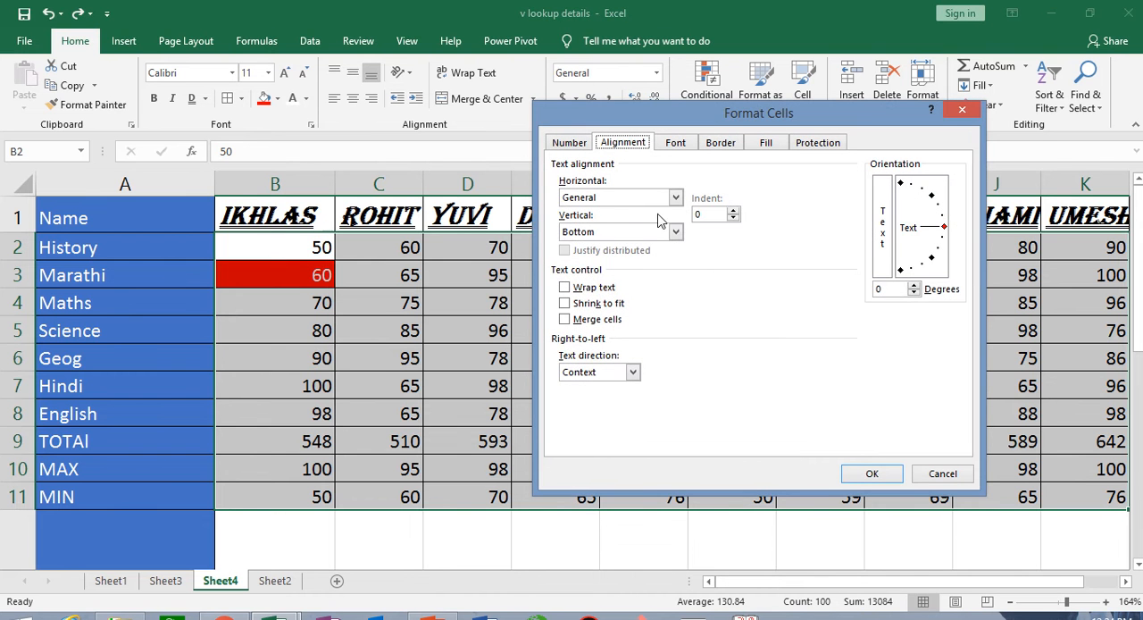
{"action": "left_click", "coordinate": [676, 197]}
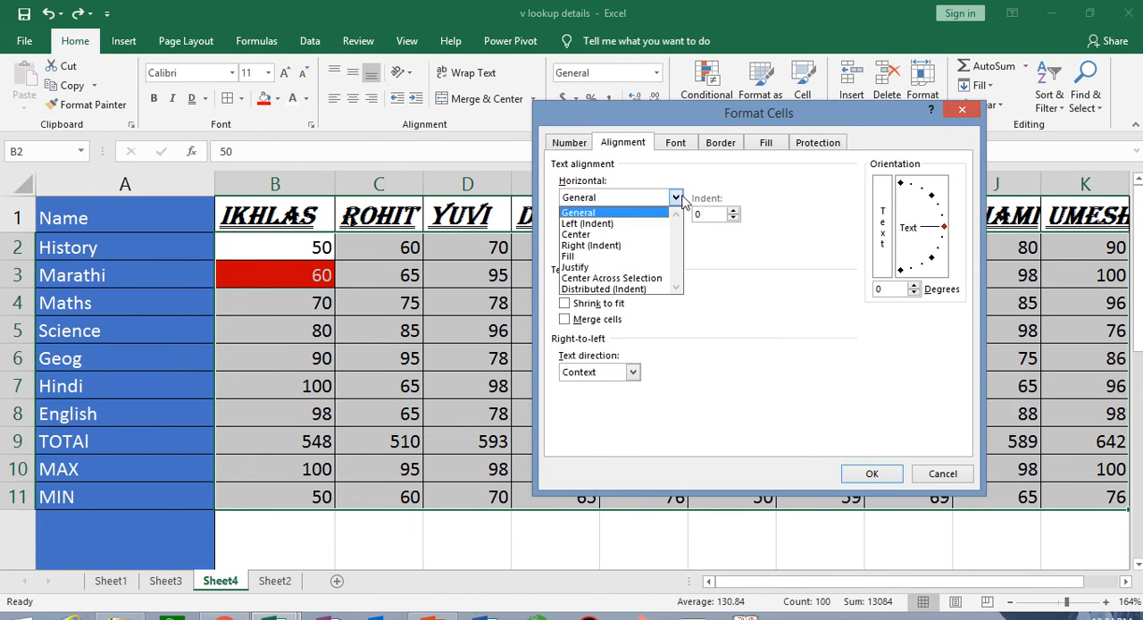
{"action": "left_click", "coordinate": [630, 234]}
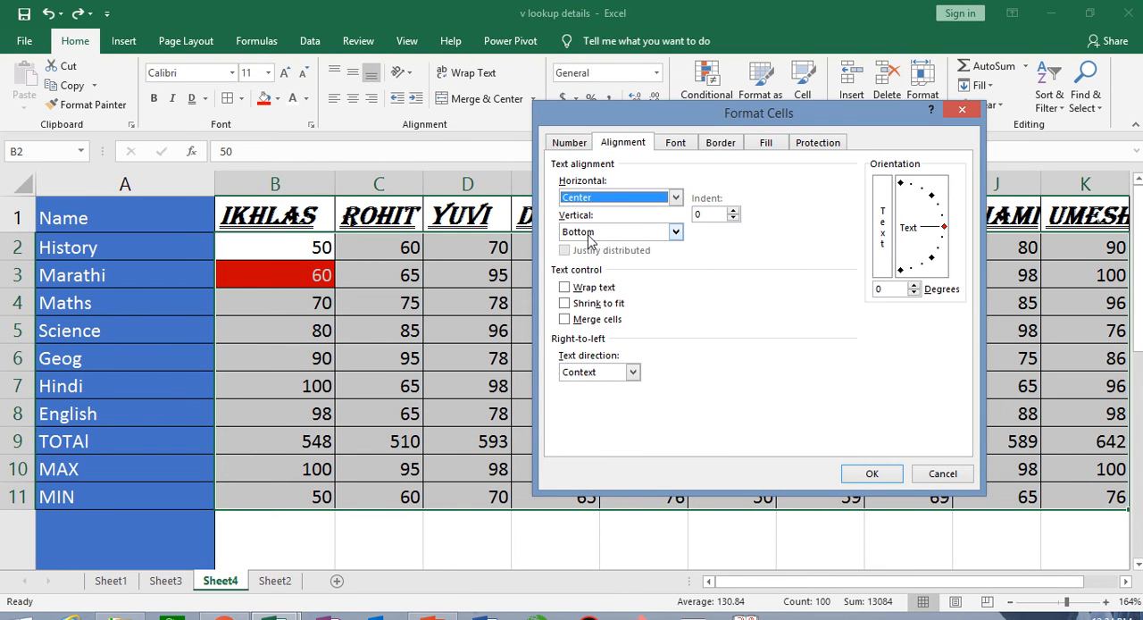
{"action": "left_click", "coordinate": [679, 232]}
{"action": "left_click", "coordinate": [625, 259]}
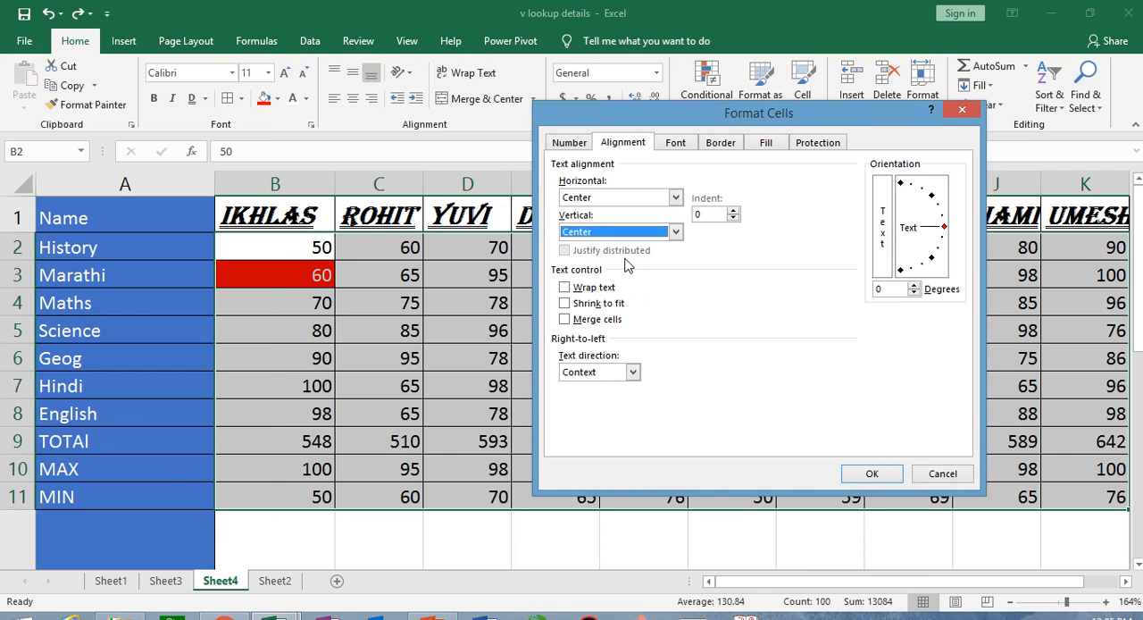
{"action": "left_click", "coordinate": [872, 473]}
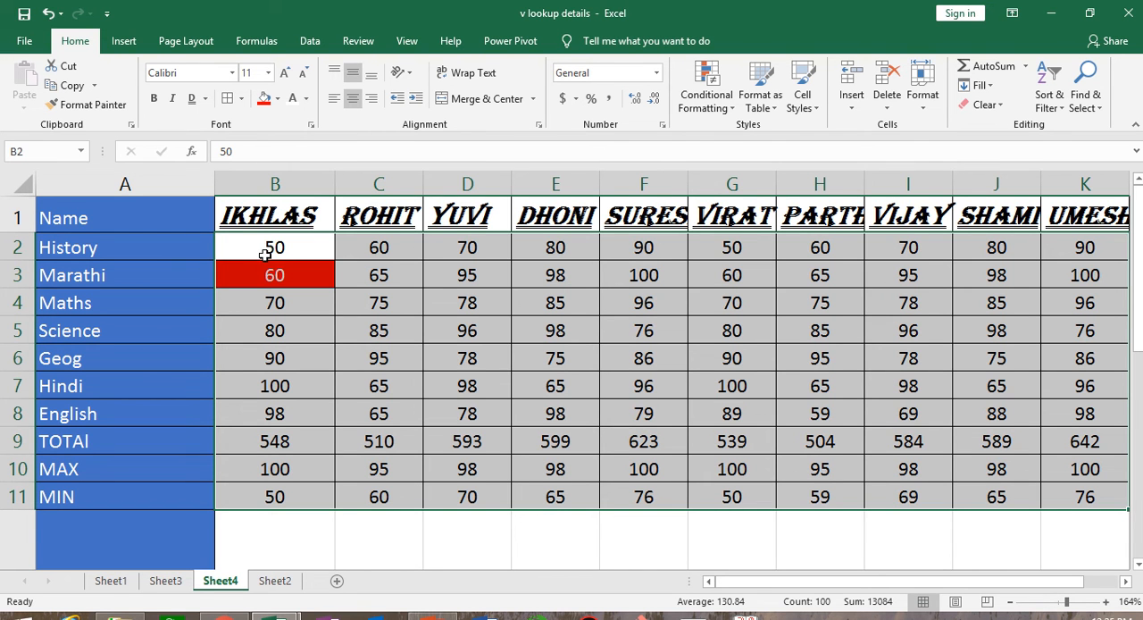
- Undo the centering of the marks and the last horizontal alignment change on the name in A12
{"action": "key", "text": "ctrl+z"}
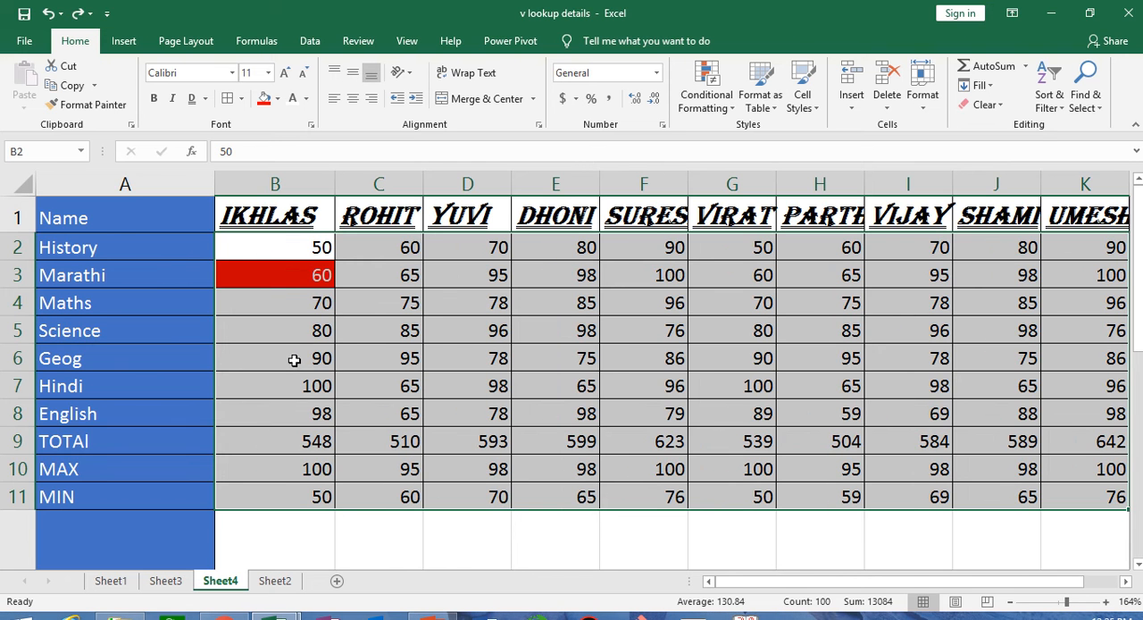
{"action": "key", "text": "ctrl+z"}
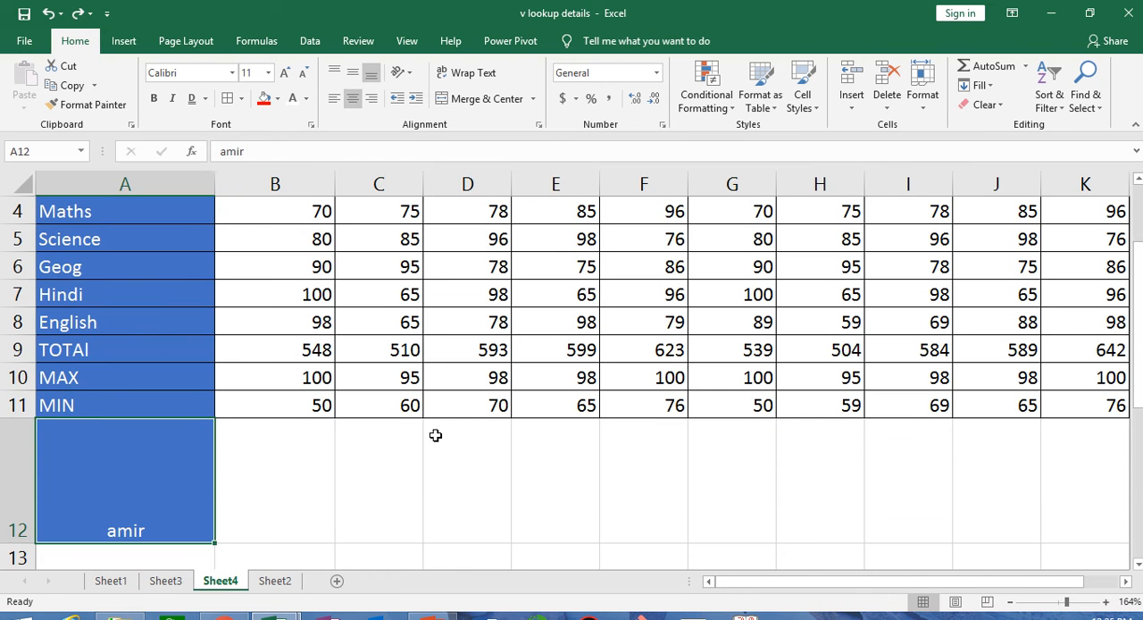
{"action": "scroll", "coordinate": [435, 435], "scroll_direction": "up", "scroll_amount": 1}
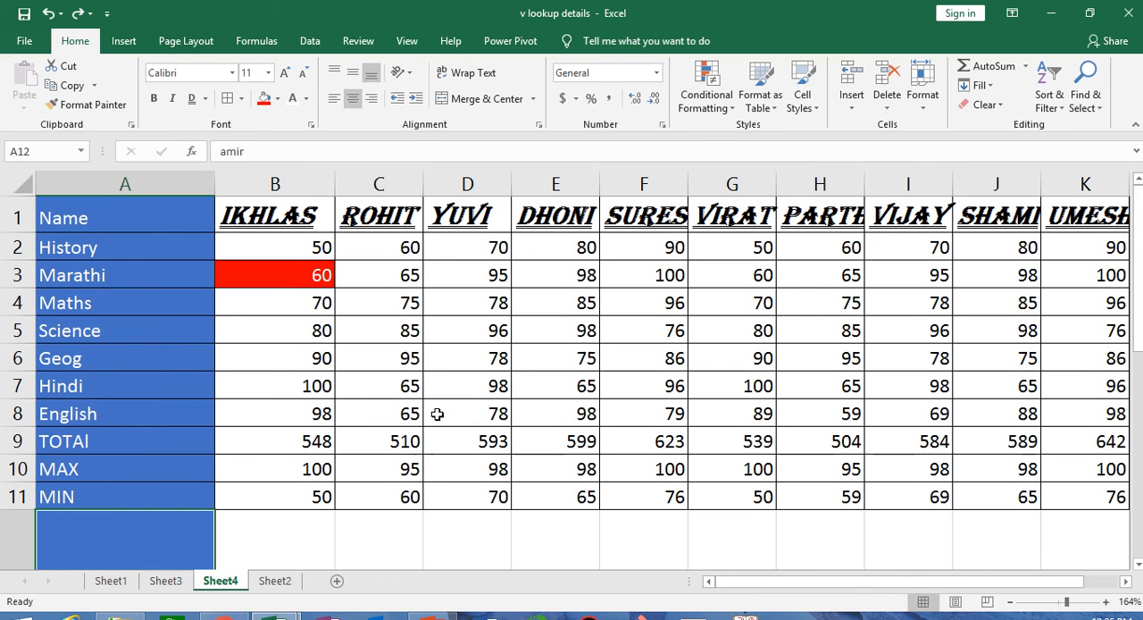
- Try decreasing the indent of the first student's History mark in B2 several times
{"action": "left_click", "coordinate": [319, 248]}
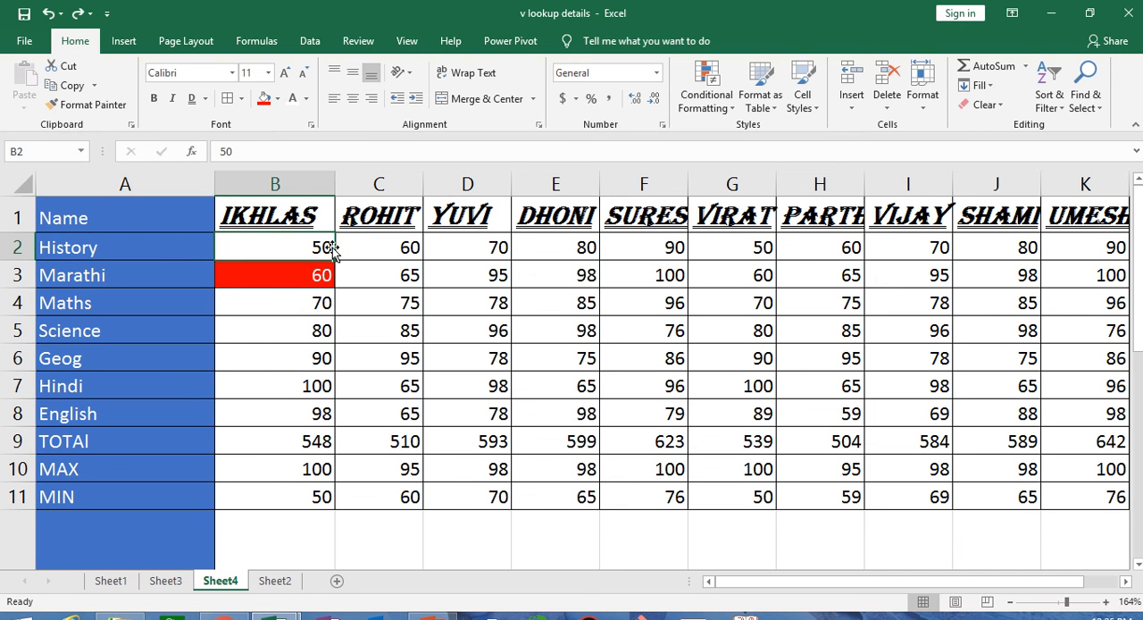
{"action": "left_click", "coordinate": [398, 99]}
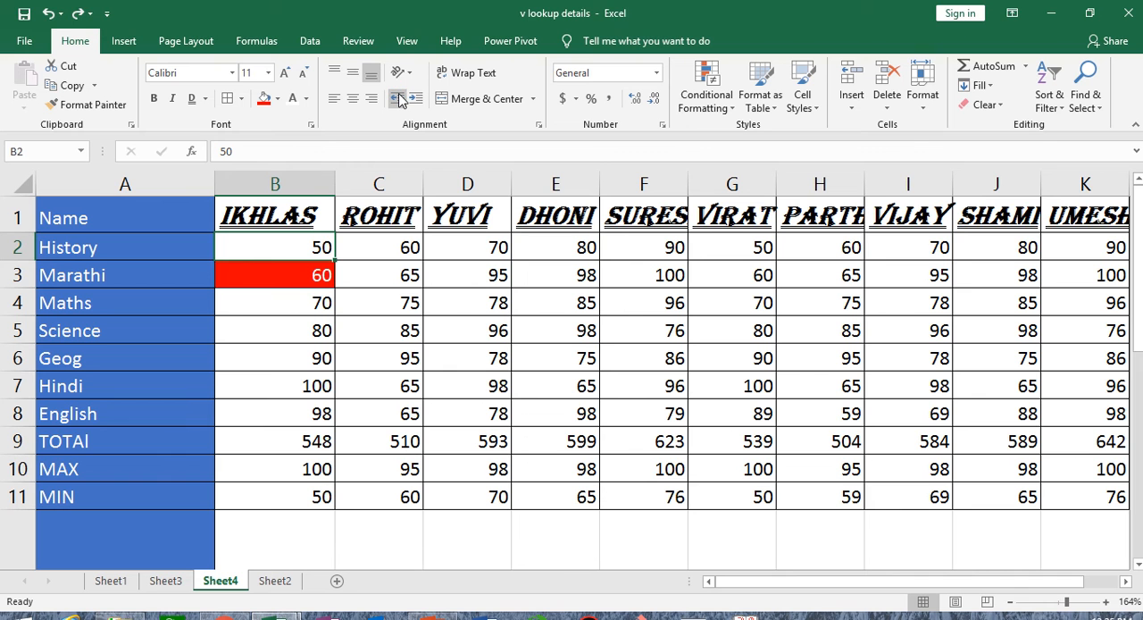
{"action": "left_click", "coordinate": [399, 94]}
{"action": "left_click", "coordinate": [398, 94]}
{"action": "left_click", "coordinate": [285, 215]}
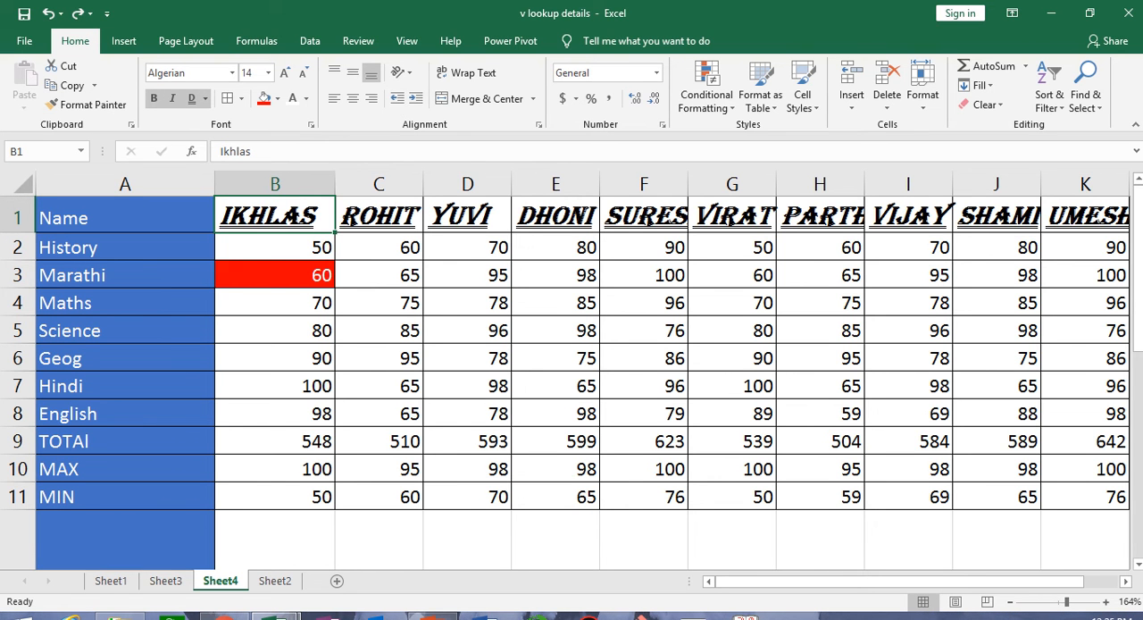
- Enter a sample first name in cell B12, beside the name below the table
{"action": "scroll", "coordinate": [330, 500], "scroll_direction": "down", "scroll_amount": 3}
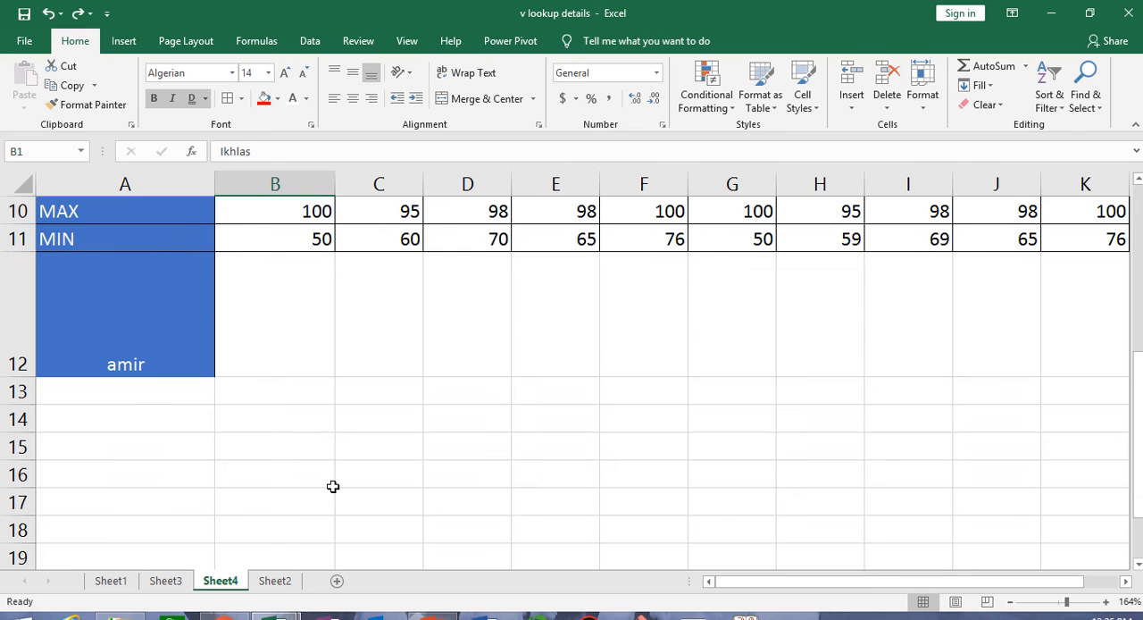
{"action": "left_click", "coordinate": [275, 348]}
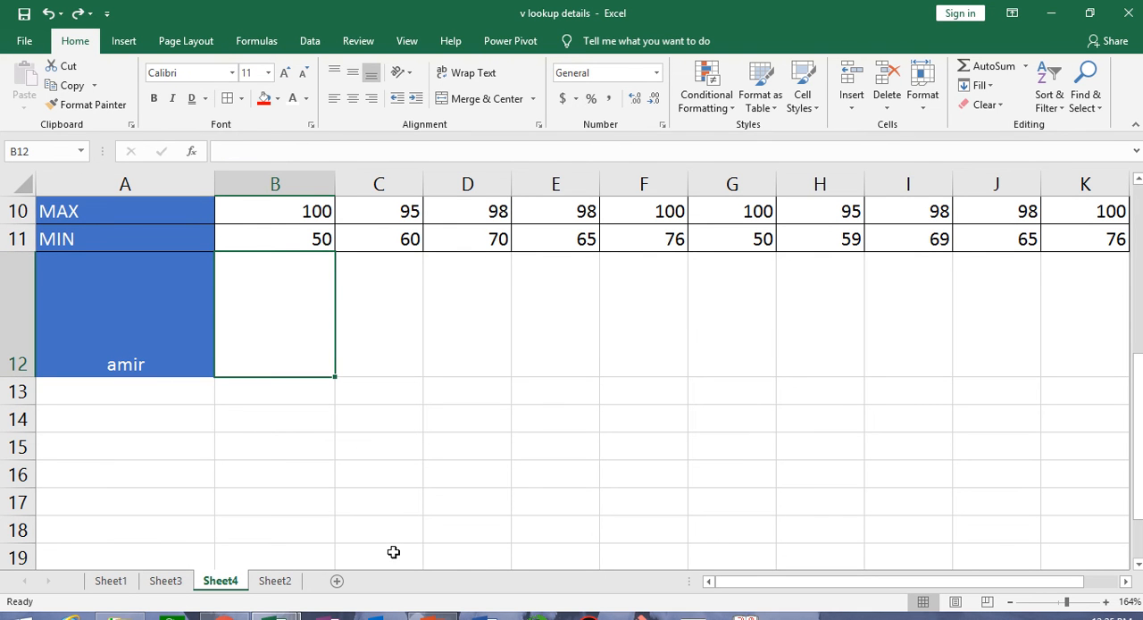
{"action": "type", "text": "samir"}
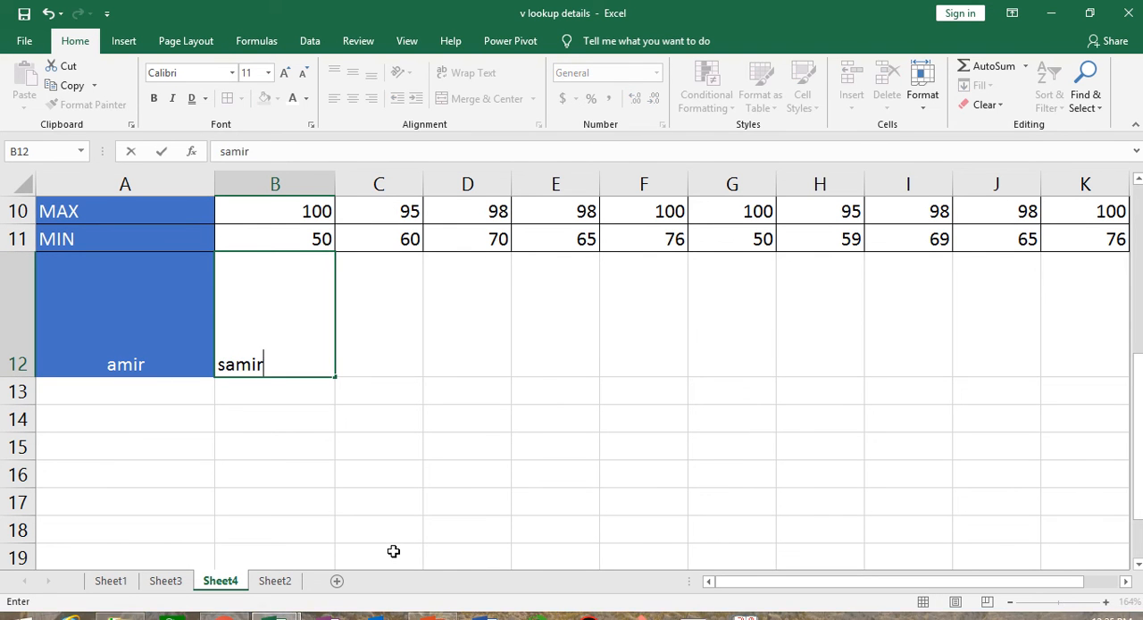
{"action": "left_click", "coordinate": [408, 524]}
- Increase the indent of the name in B12 repeatedly until the text moves past the cell into column C
{"action": "left_click", "coordinate": [249, 349]}
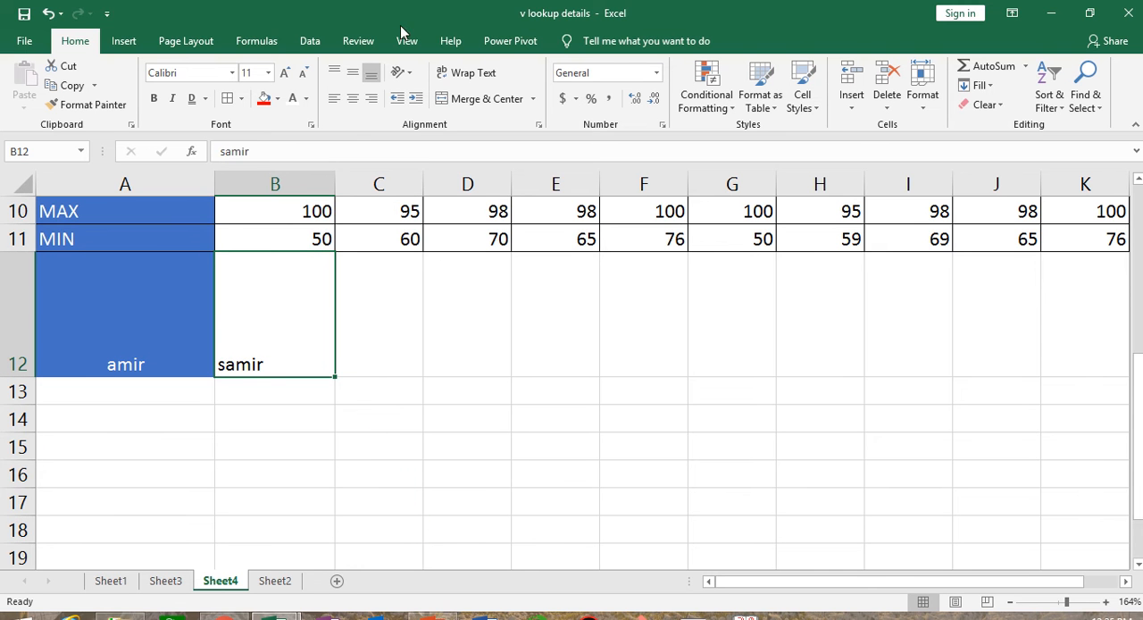
{"action": "left_click", "coordinate": [414, 103]}
{"action": "left_click", "coordinate": [414, 103]}
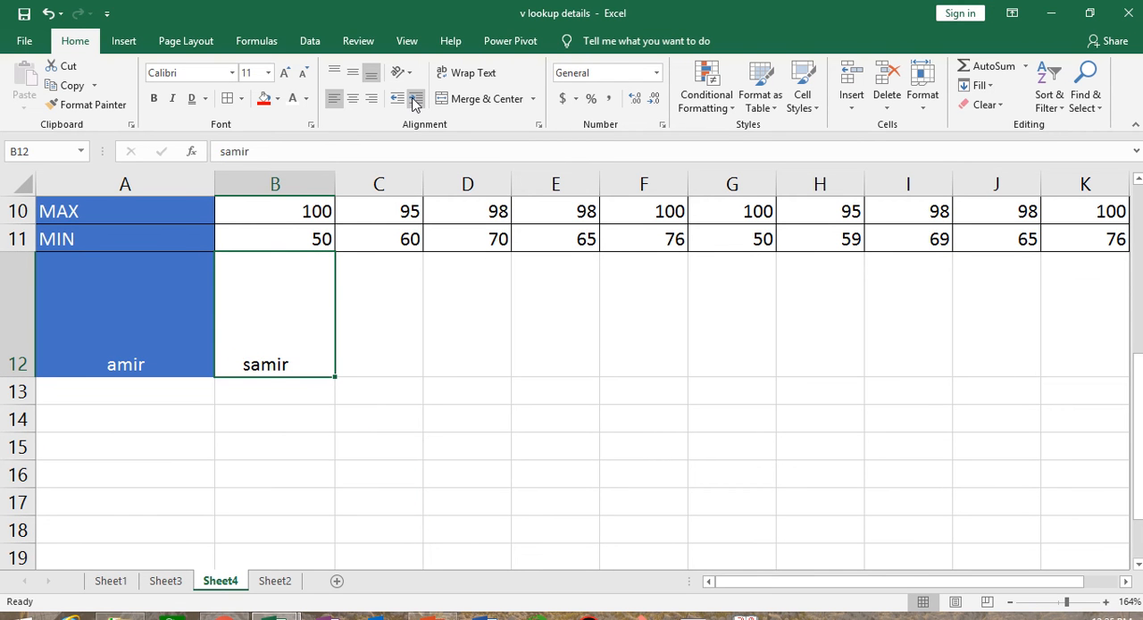
{"action": "left_click", "coordinate": [414, 103]}
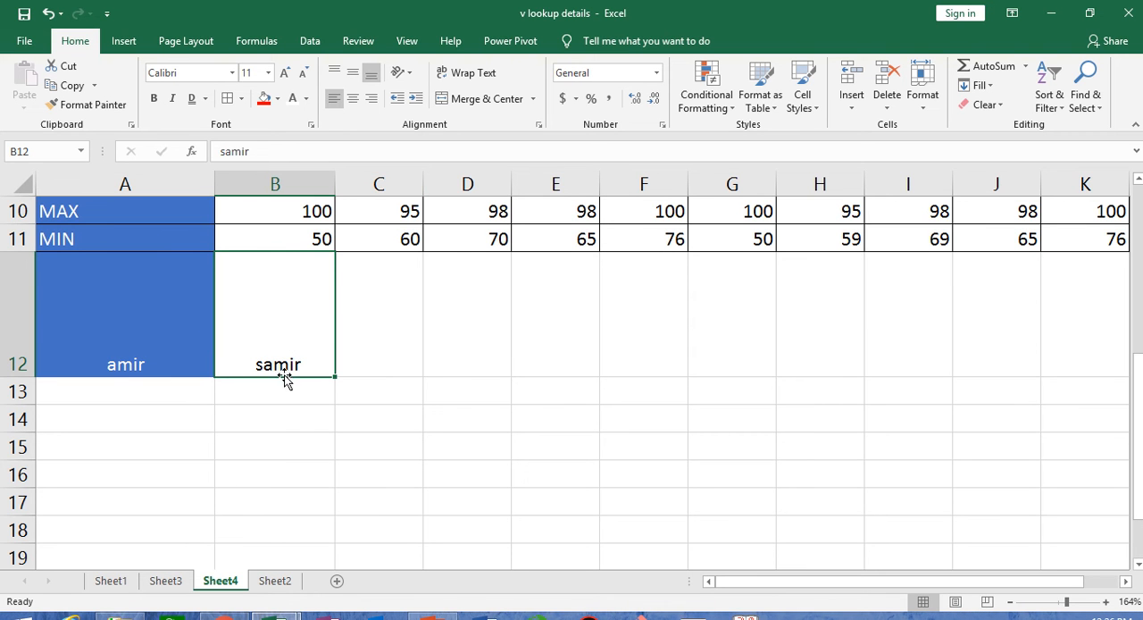
{"action": "left_click", "coordinate": [412, 102]}
{"action": "left_click", "coordinate": [414, 102]}
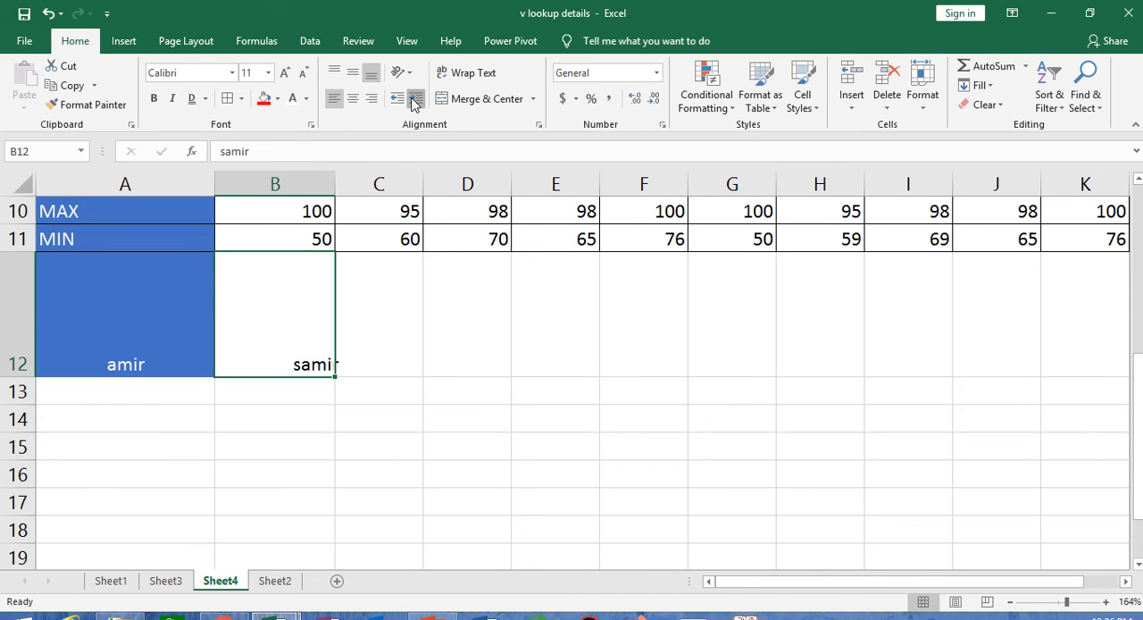
{"action": "left_click", "coordinate": [413, 102]}
{"action": "left_click", "coordinate": [414, 101]}
{"action": "left_click", "coordinate": [414, 102]}
{"action": "left_click", "coordinate": [413, 102]}
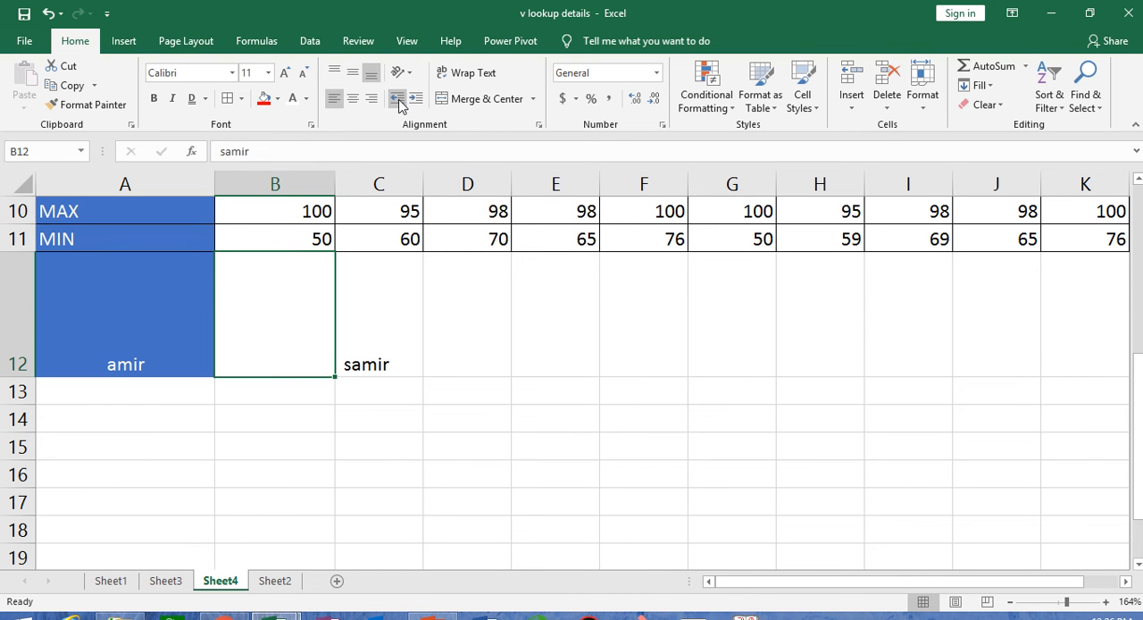
- Decrease the indent of the name in B12 repeatedly to bring the text back inside its cell
{"action": "left_click", "coordinate": [398, 105]}
{"action": "left_click", "coordinate": [399, 105]}
{"action": "left_click", "coordinate": [398, 105]}
{"action": "left_click", "coordinate": [399, 104]}
{"action": "left_click", "coordinate": [397, 105]}
{"action": "left_click", "coordinate": [397, 104]}
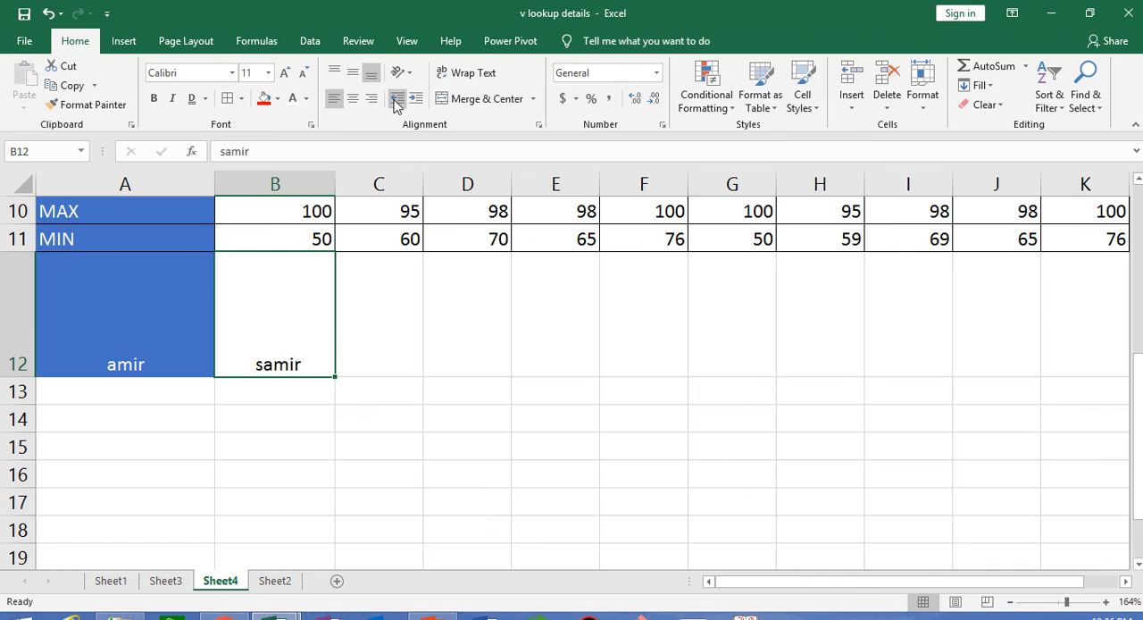
{"action": "left_click", "coordinate": [396, 104]}
{"action": "mouse_move", "coordinate": [475, 7]}
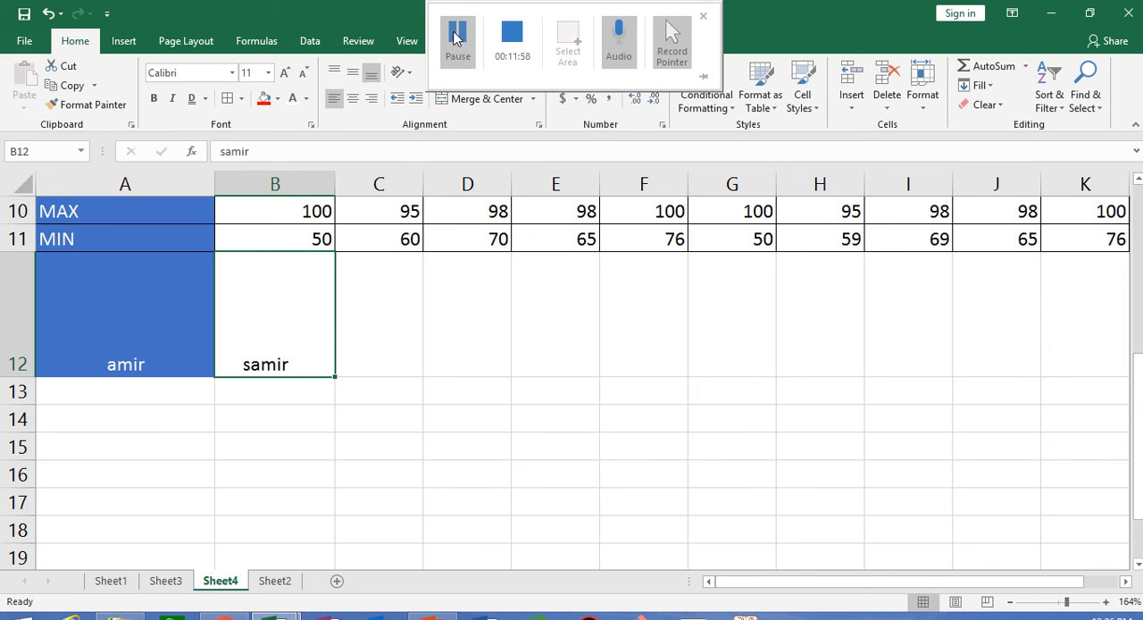
{"action": "left_click", "coordinate": [455, 36]}
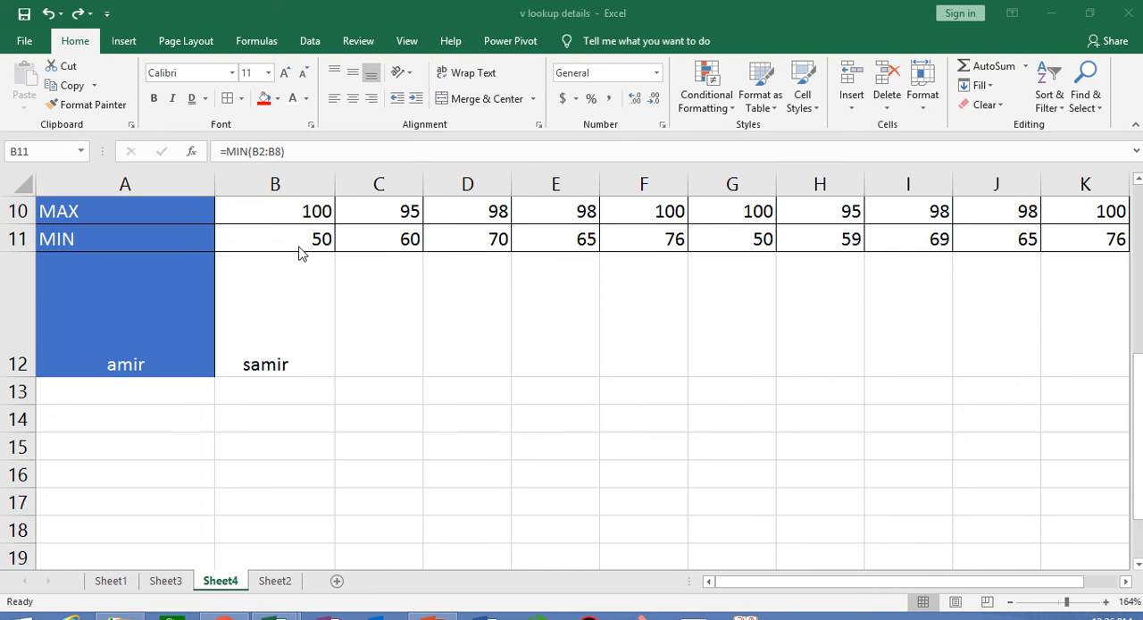
- Increase the indent of the first student's MIN value in B11 several times
{"action": "left_click", "coordinate": [298, 239]}
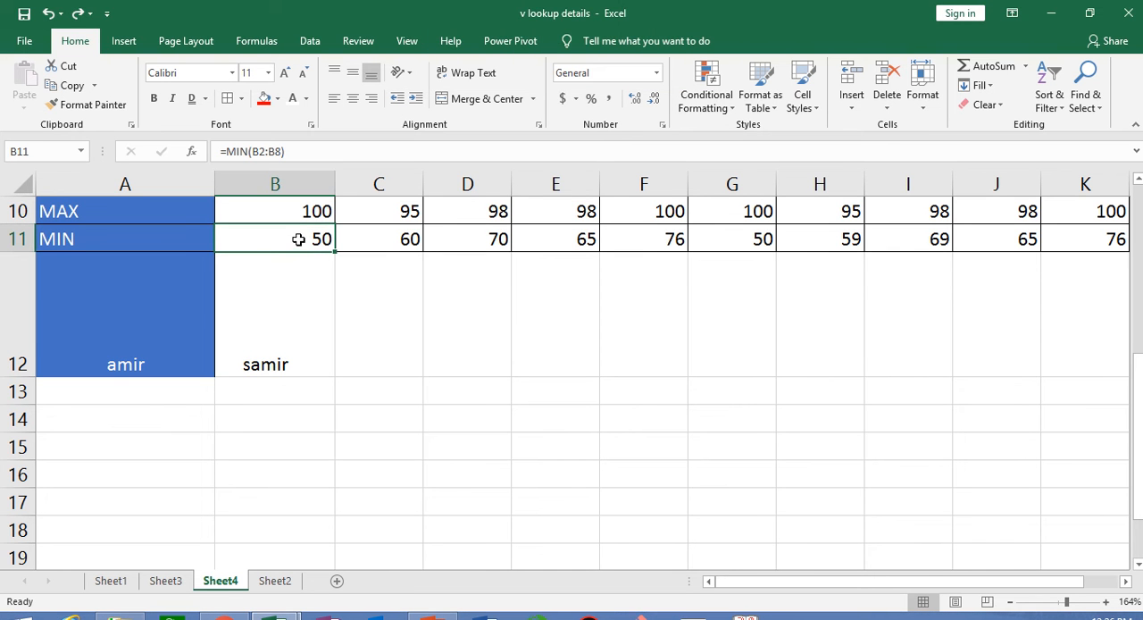
{"action": "left_click", "coordinate": [415, 101]}
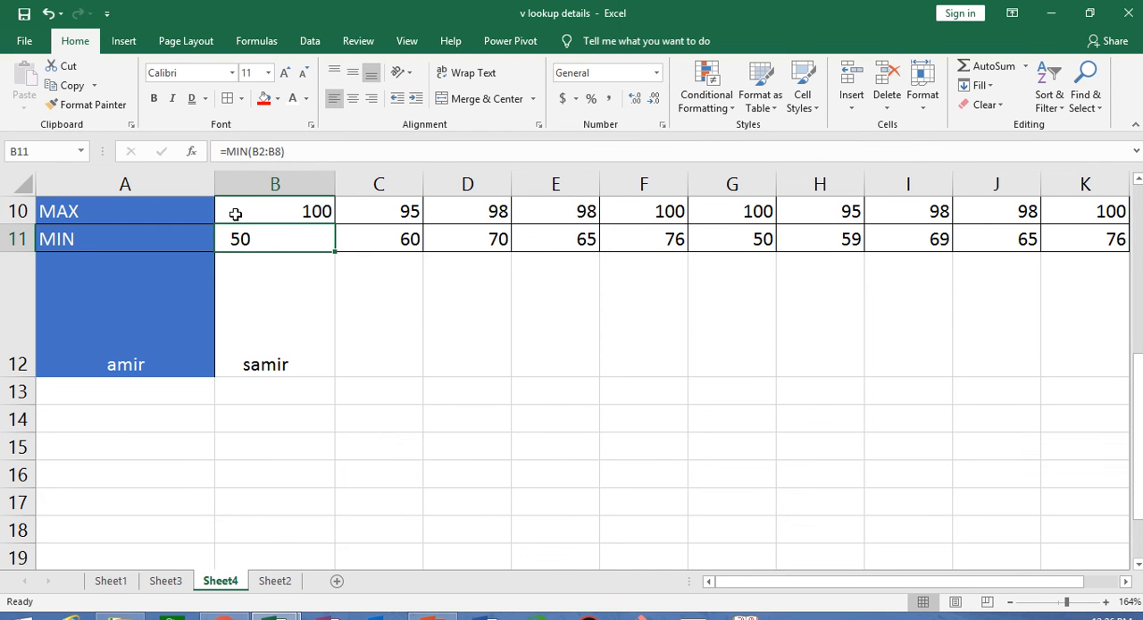
{"action": "left_click", "coordinate": [417, 100]}
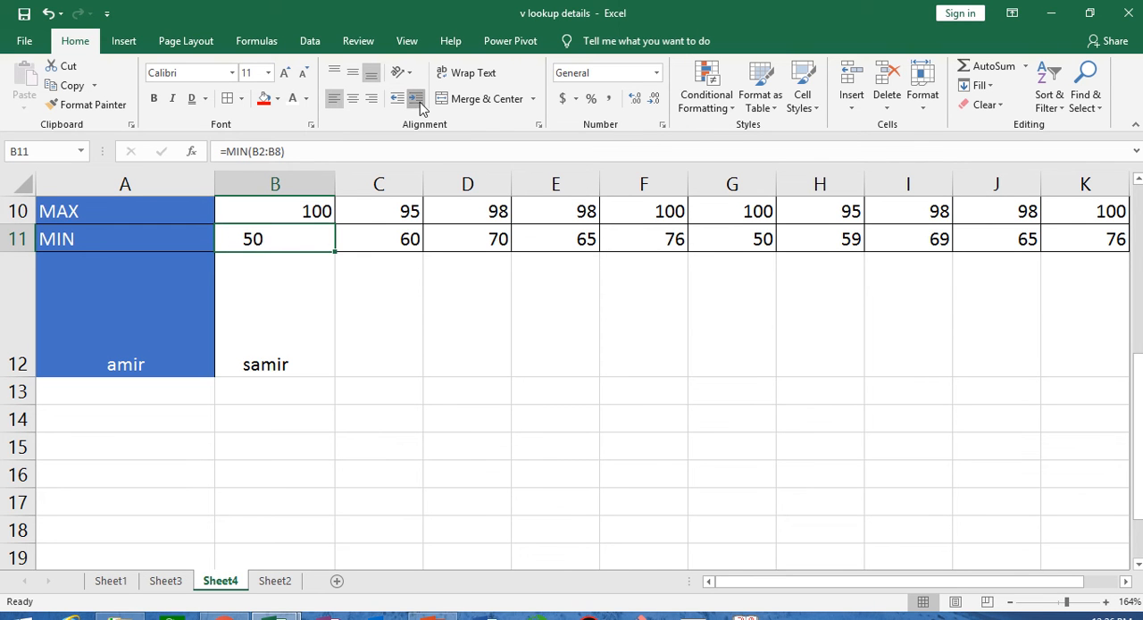
{"action": "left_click", "coordinate": [417, 100]}
{"action": "left_click", "coordinate": [418, 100]}
{"action": "left_click", "coordinate": [417, 100]}
{"action": "left_click", "coordinate": [417, 100]}
{"action": "left_click", "coordinate": [417, 100]}
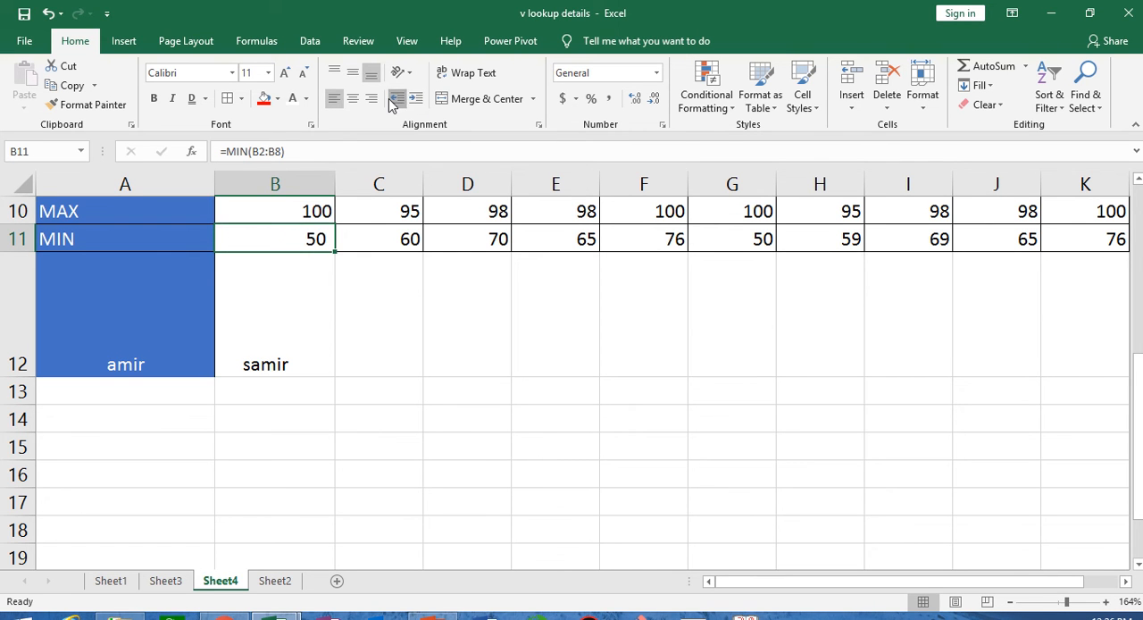
- Decrease the indent of the MIN value in B11 several times and increase it again
{"action": "left_click", "coordinate": [395, 100]}
{"action": "left_click", "coordinate": [395, 100]}
{"action": "left_click", "coordinate": [396, 100]}
{"action": "left_click", "coordinate": [395, 100]}
{"action": "left_click", "coordinate": [395, 100]}
{"action": "left_click", "coordinate": [391, 99]}
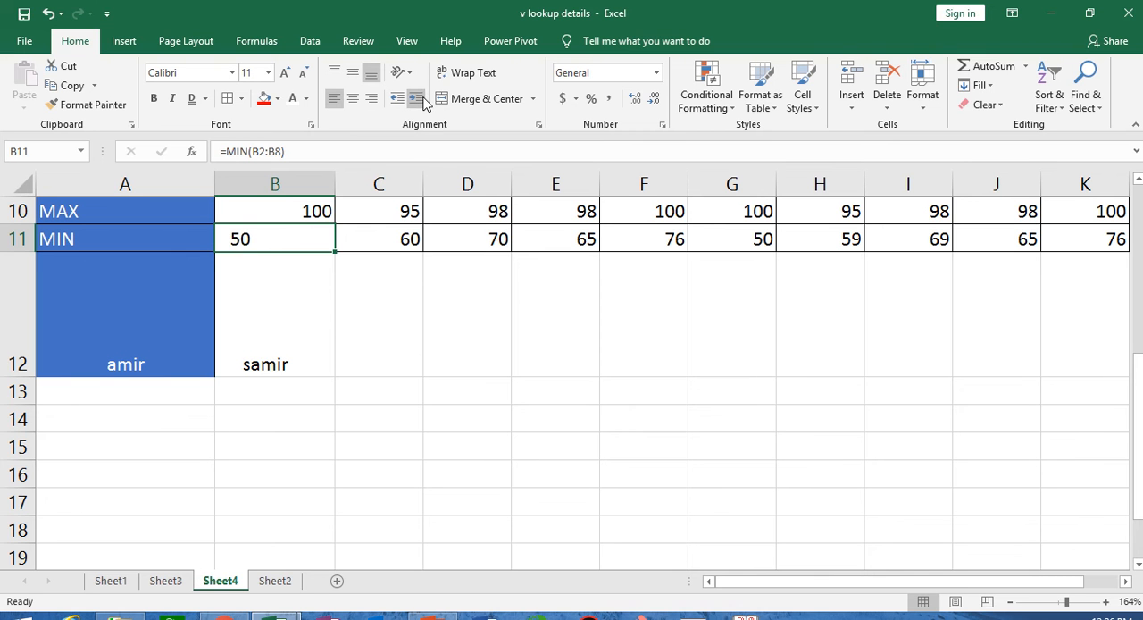
{"action": "left_click", "coordinate": [421, 97]}
{"action": "left_click", "coordinate": [422, 96]}
{"action": "left_click", "coordinate": [422, 97]}
{"action": "left_click", "coordinate": [422, 97]}
{"action": "left_click", "coordinate": [422, 97]}
{"action": "left_click", "coordinate": [422, 98]}
{"action": "left_click", "coordinate": [406, 482]}
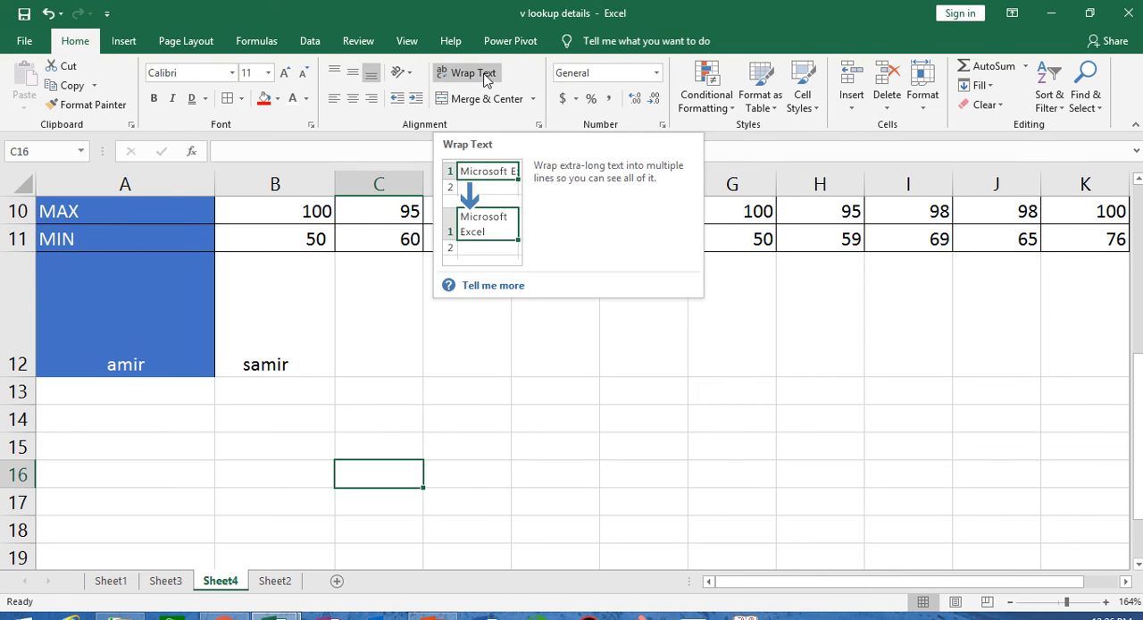
- Narrow column B and enter a person's full name in cell B16 so the text overflows the column
{"action": "scroll", "coordinate": [494, 437], "scroll_direction": "down", "scroll_amount": 2}
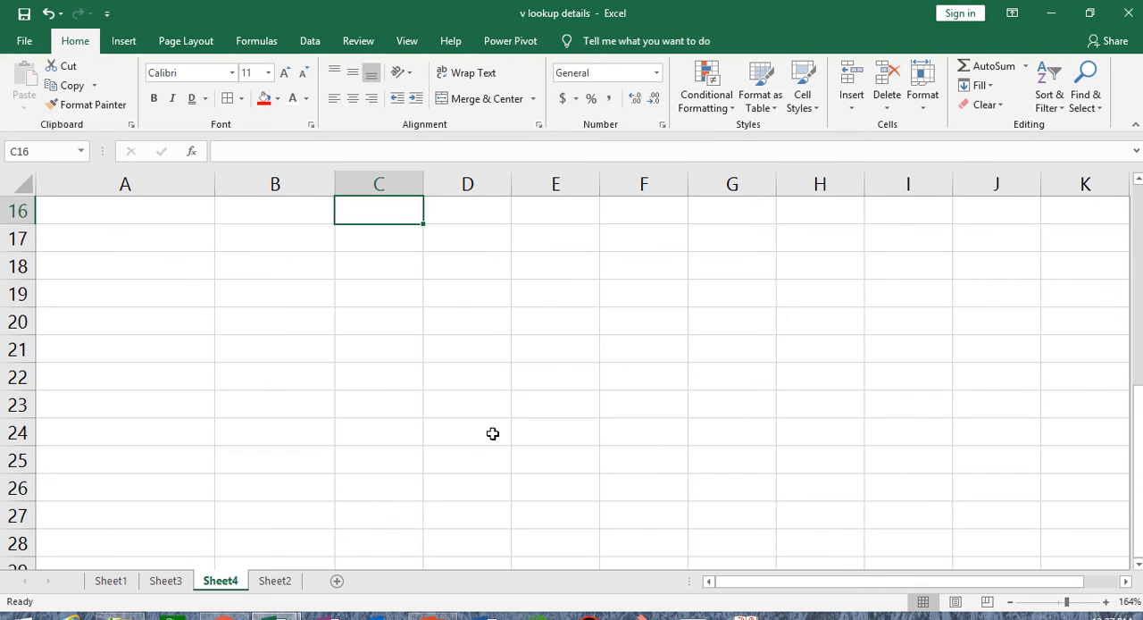
{"action": "scroll", "coordinate": [492, 433], "scroll_direction": "up", "scroll_amount": 1}
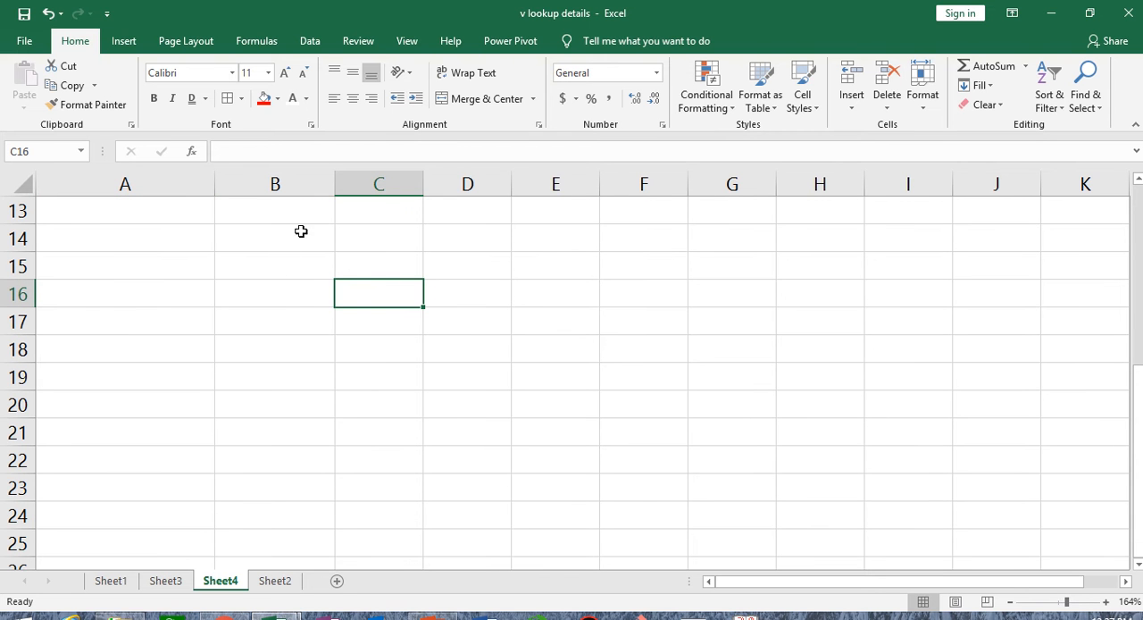
{"action": "left_click", "coordinate": [283, 292]}
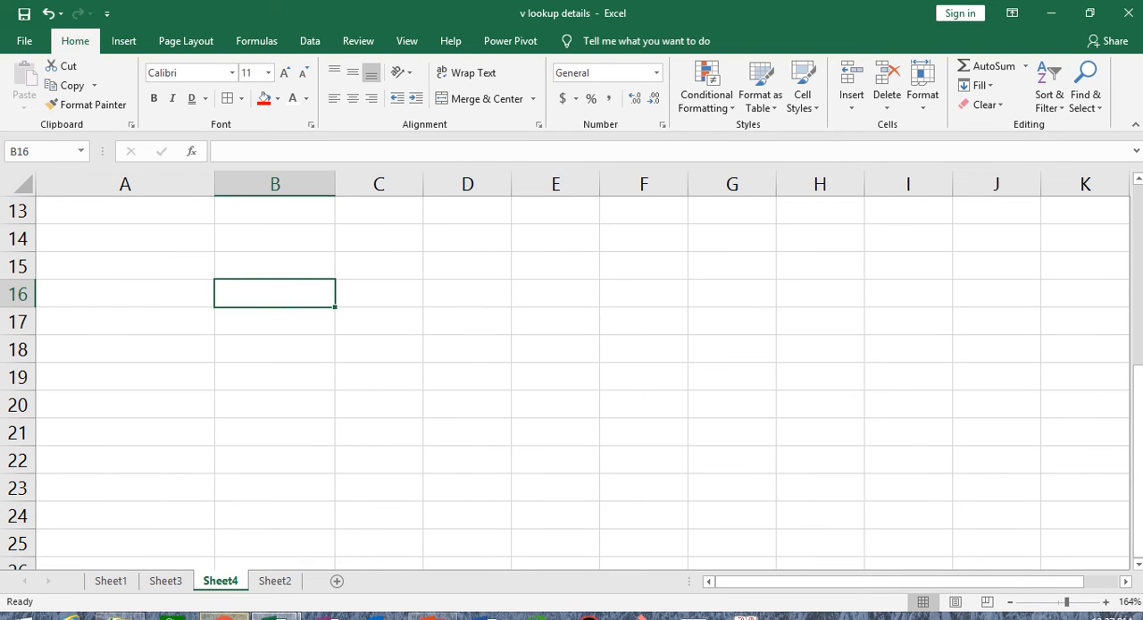
{"action": "mouse_move", "coordinate": [224, 617]}
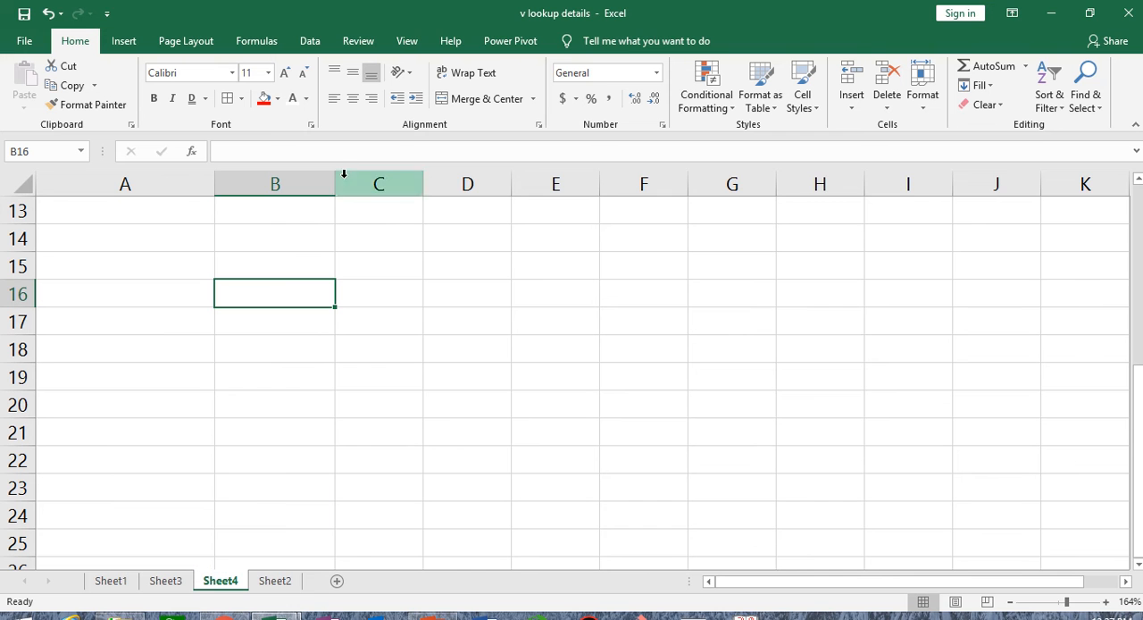
{"action": "left_click_drag", "start_coordinate": [333, 181], "coordinate": [285, 181]}
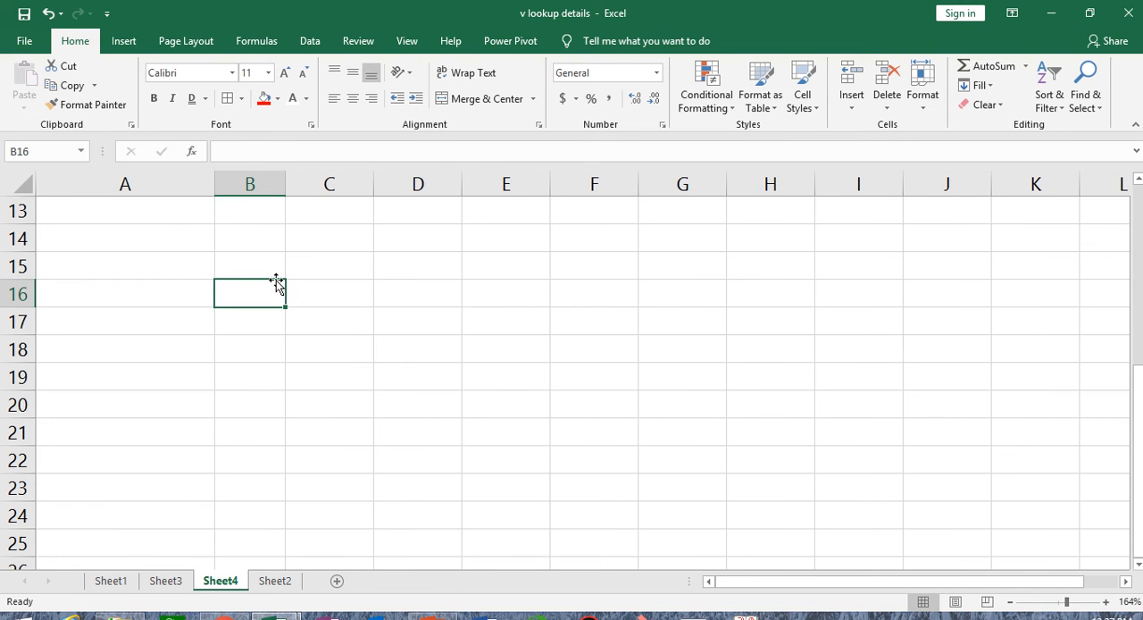
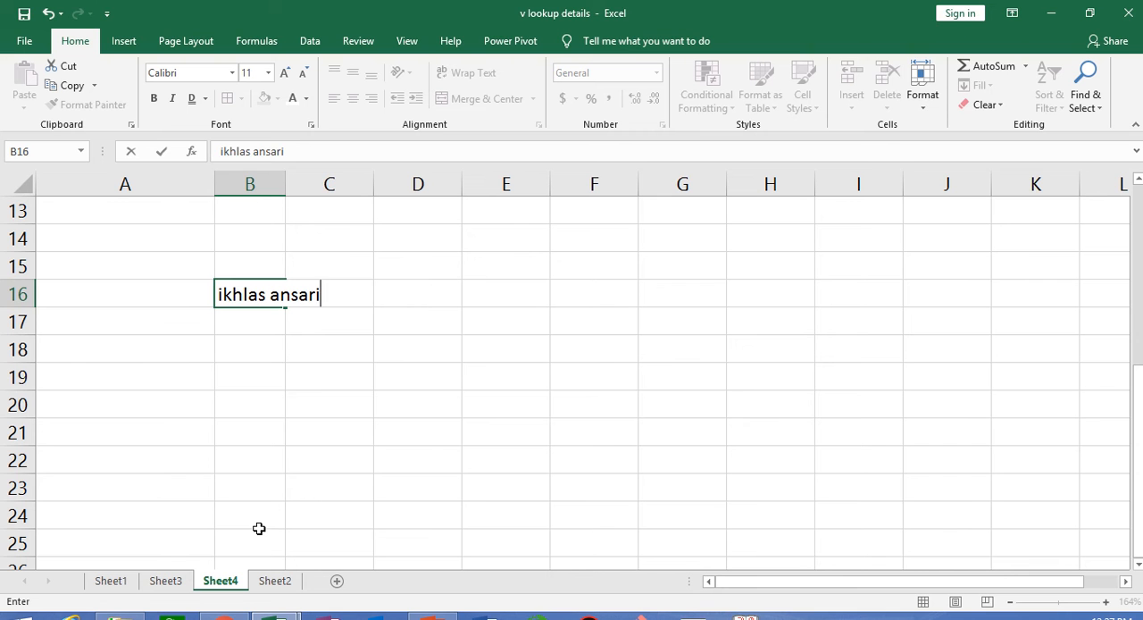
{"action": "left_click", "coordinate": [304, 462]}
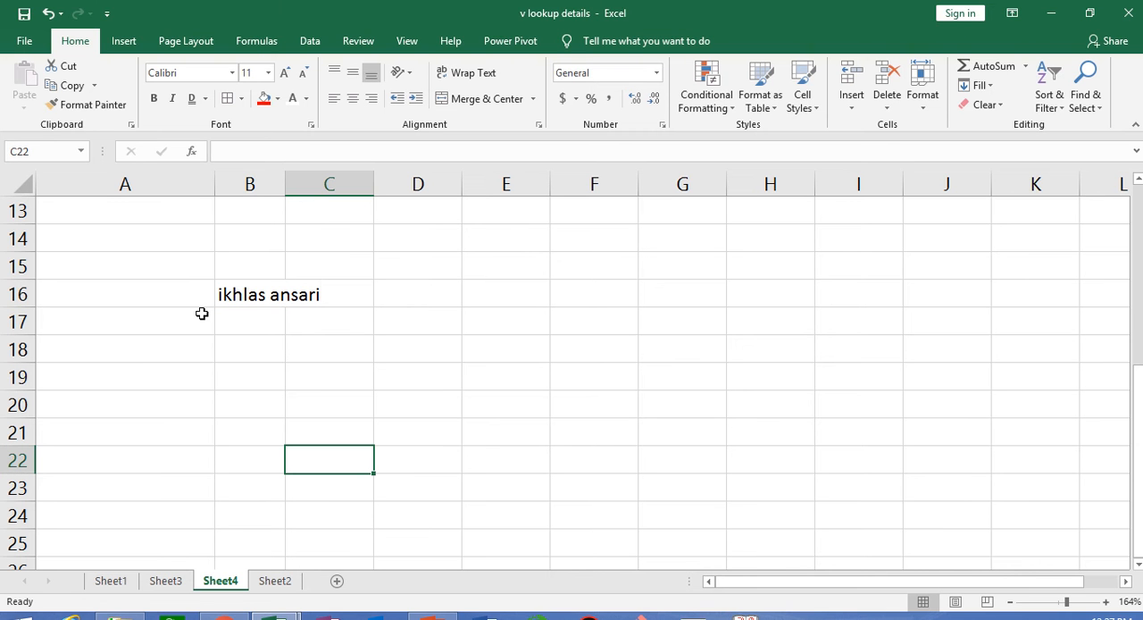
- Try fitting column B to its contents and wrapping the text in B16, undoing each change
{"action": "left_click", "coordinate": [251, 297]}
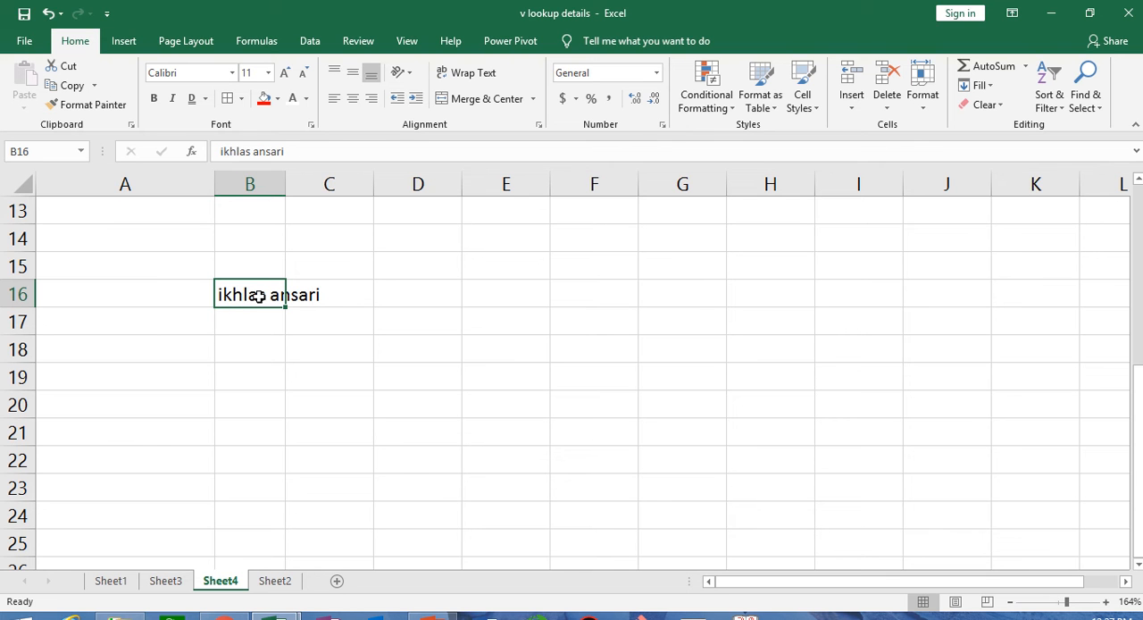
{"action": "double_click", "coordinate": [285, 183]}
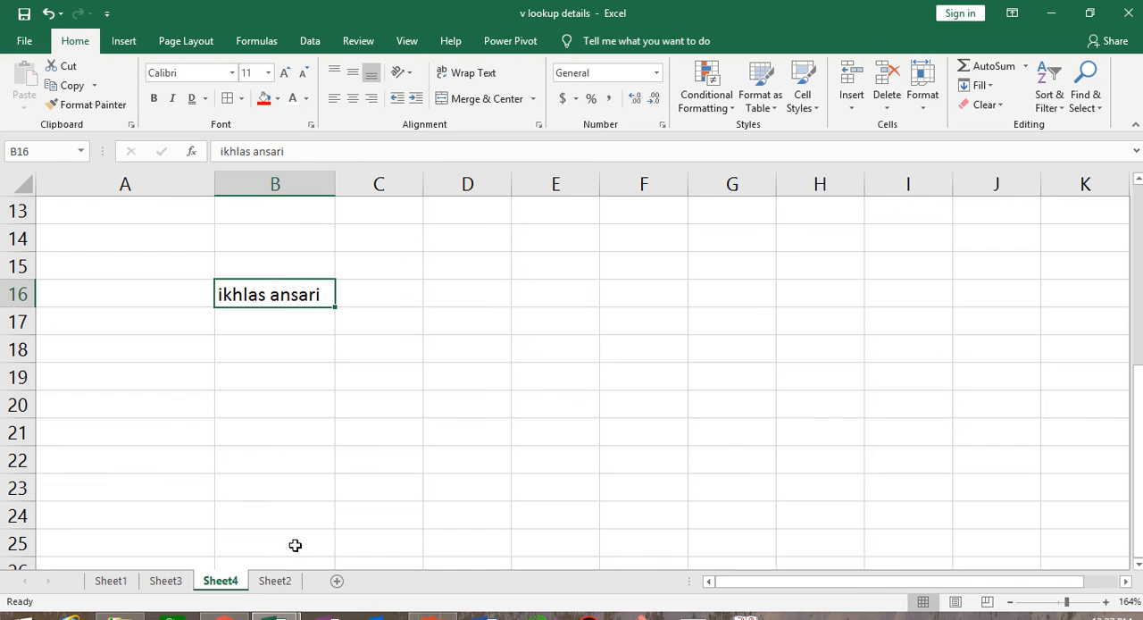
{"action": "key", "text": "ctrl+z"}
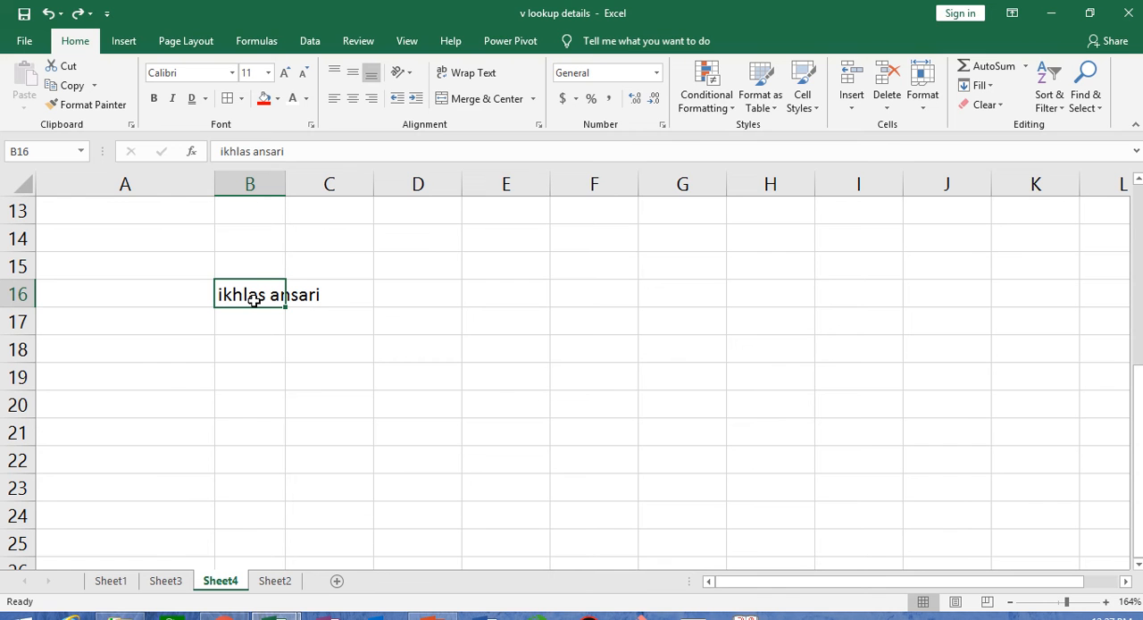
{"action": "left_click", "coordinate": [465, 76]}
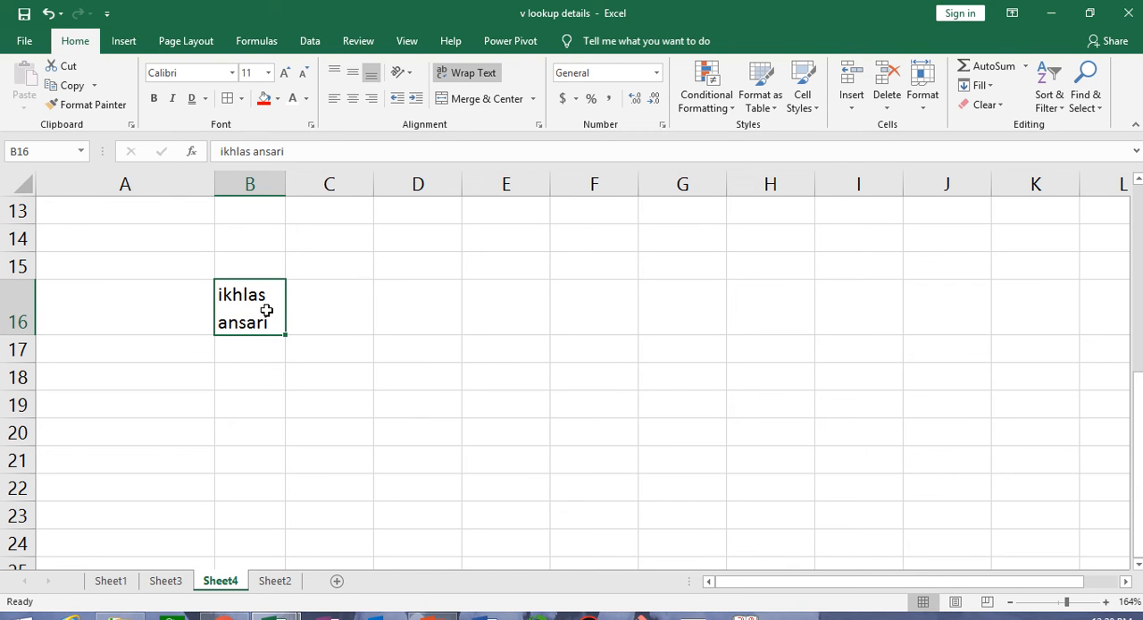
{"action": "key", "text": "ctrl+z"}
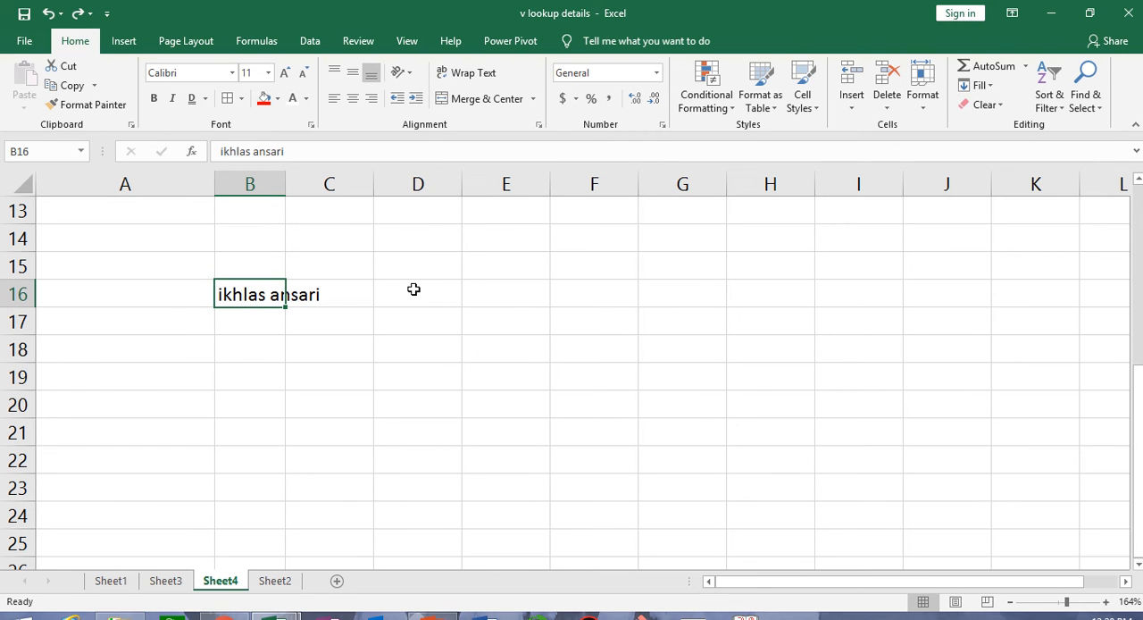
- Merge and center the cell range D16:I17 beside the full name
{"action": "left_click_drag", "start_coordinate": [409, 287], "coordinate": [834, 316]}
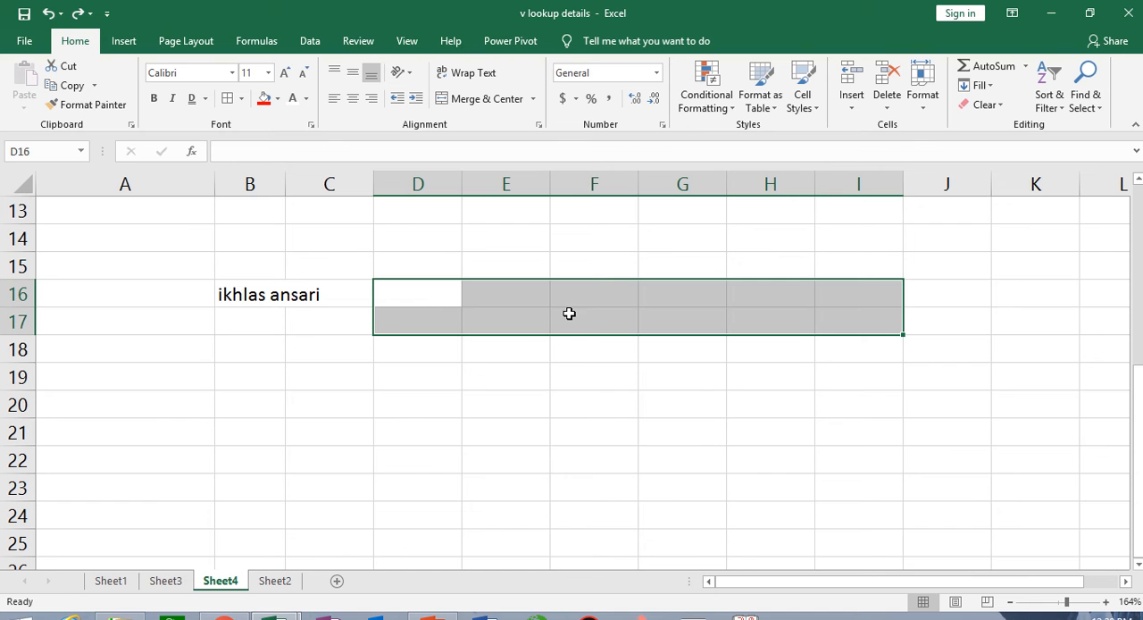
{"action": "scroll", "coordinate": [566, 314], "scroll_direction": "up", "scroll_amount": 4}
{"action": "scroll", "coordinate": [566, 314], "scroll_direction": "down", "scroll_amount": 1}
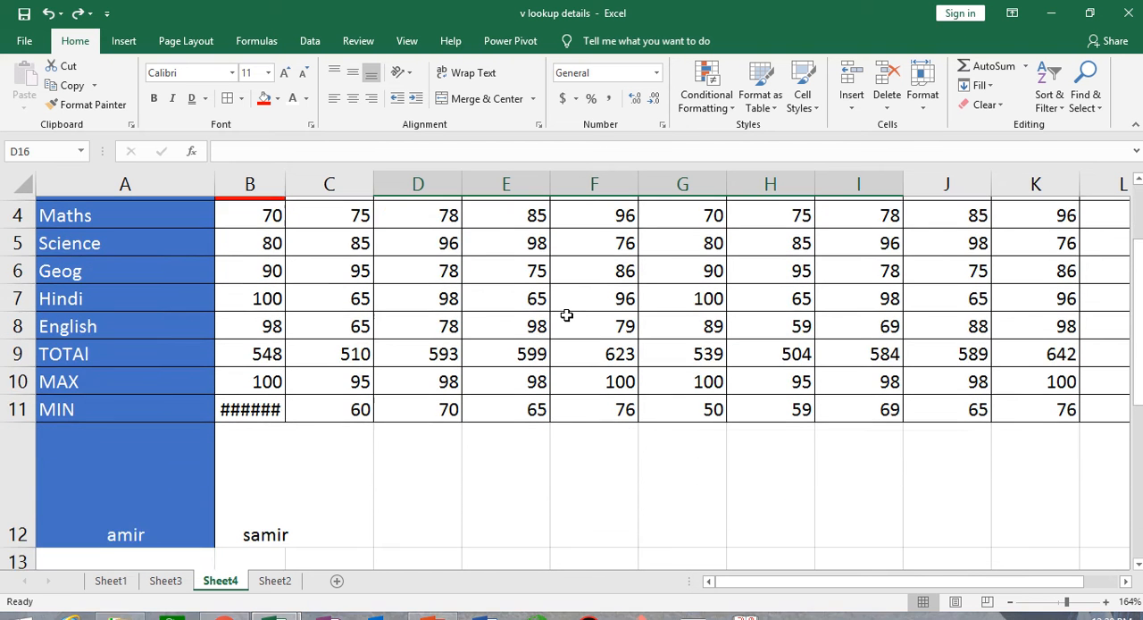
{"action": "scroll", "coordinate": [566, 315], "scroll_direction": "up", "scroll_amount": 1}
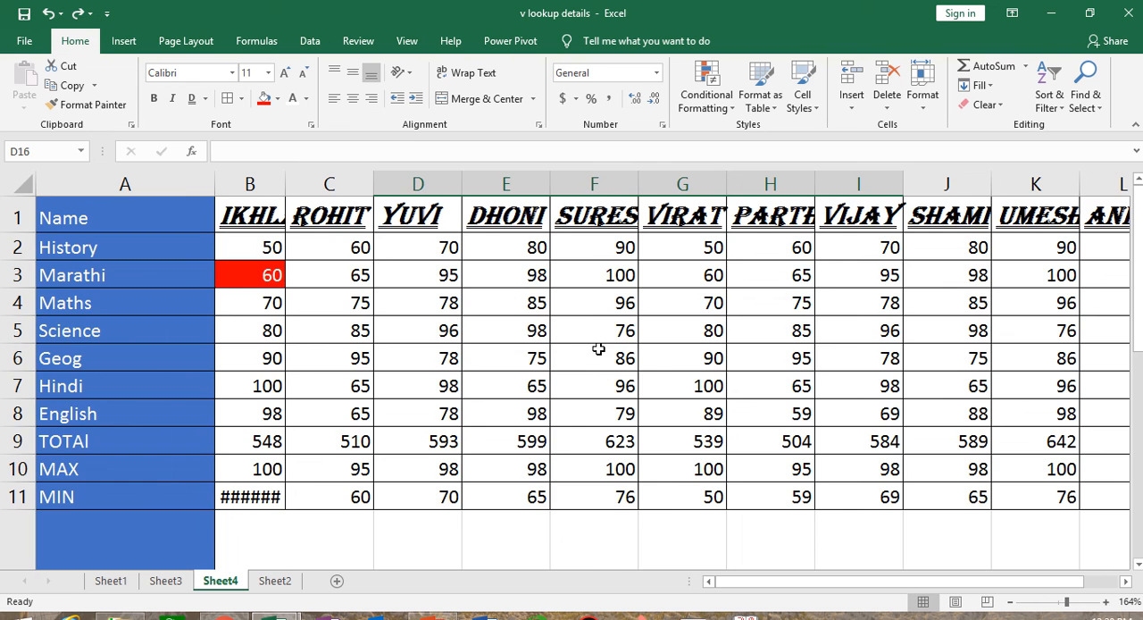
{"action": "scroll", "coordinate": [594, 313], "scroll_direction": "down", "scroll_amount": 4}
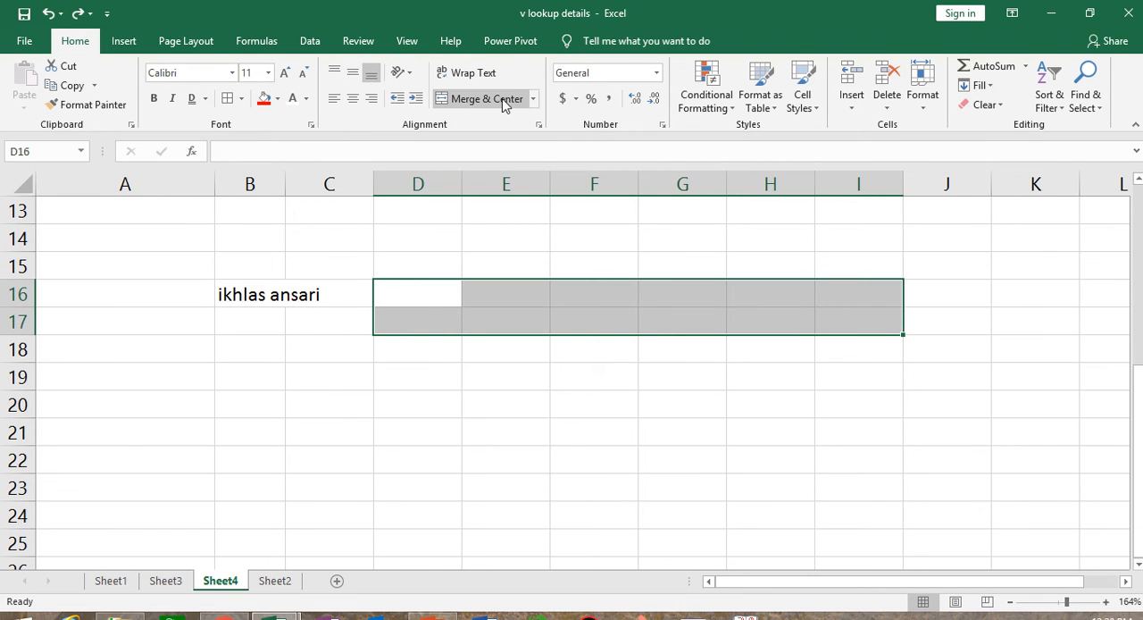
{"action": "left_click", "coordinate": [534, 99]}
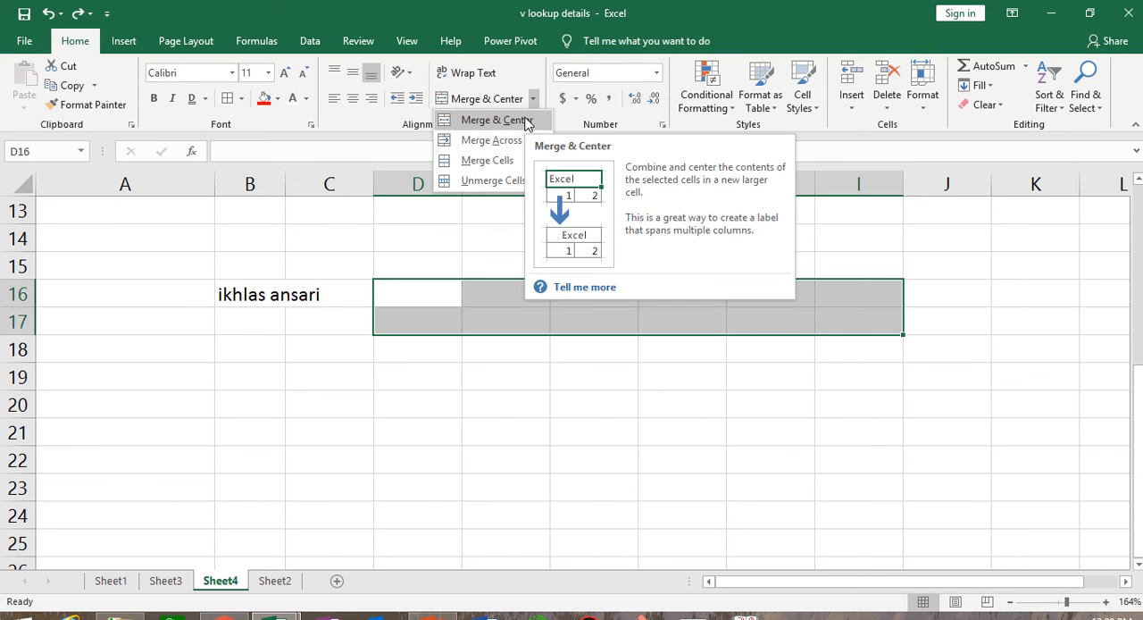
{"action": "left_click", "coordinate": [527, 121]}
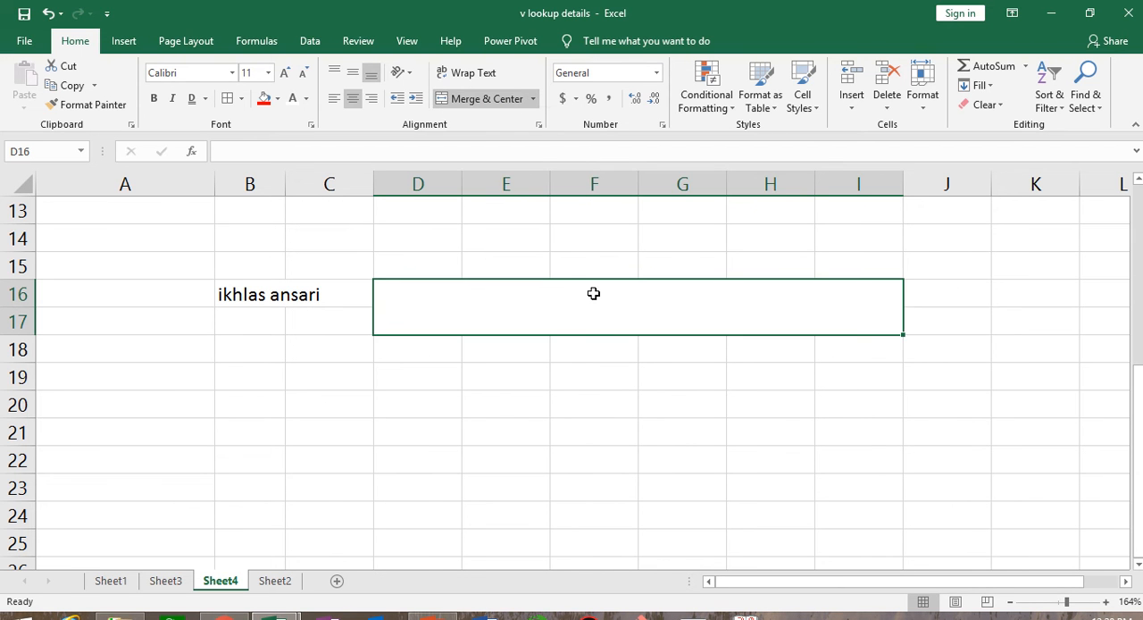
{"action": "left_click", "coordinate": [623, 424]}
- Enter the heading MARKSHEET in the merged cell D16
{"action": "left_click", "coordinate": [521, 309]}
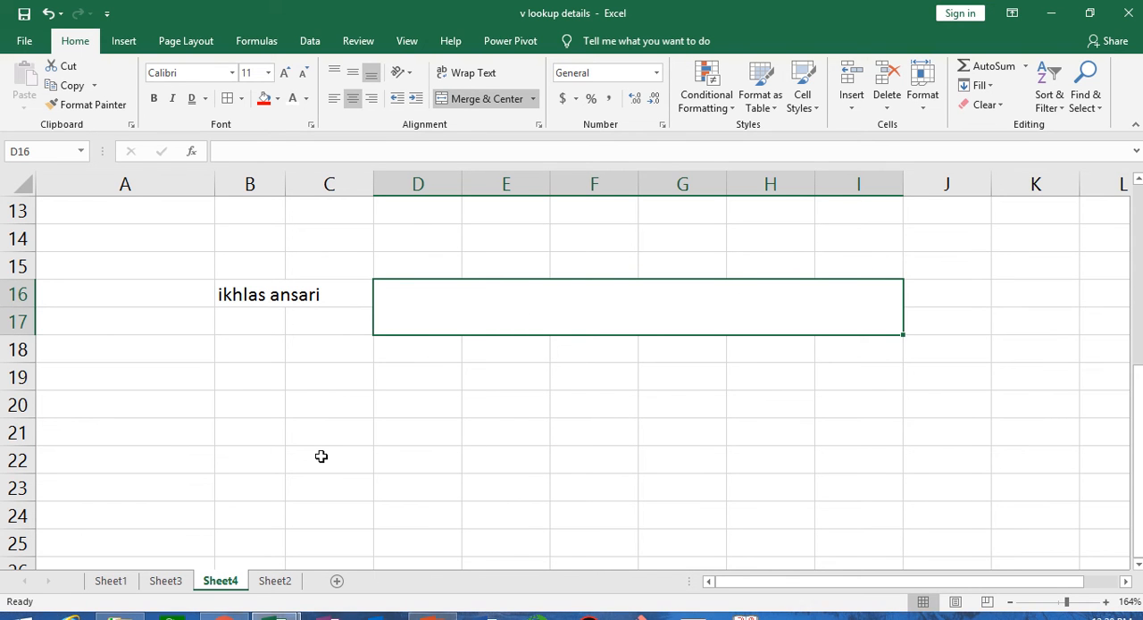
{"action": "type", "text": "MAR"}
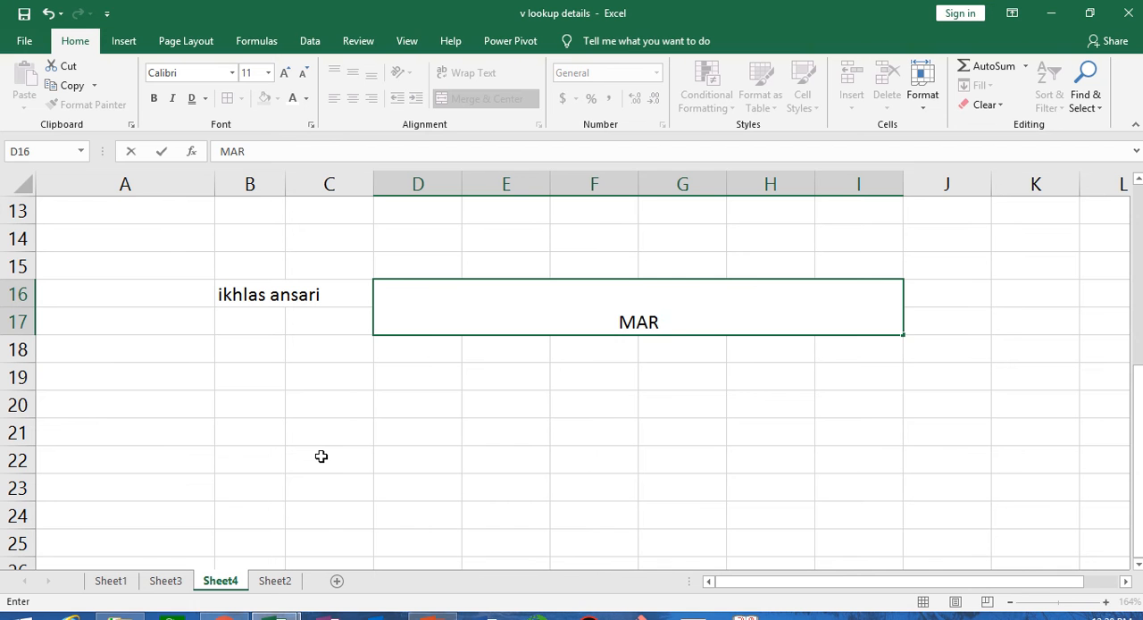
{"action": "type", "text": "KSHEET"}
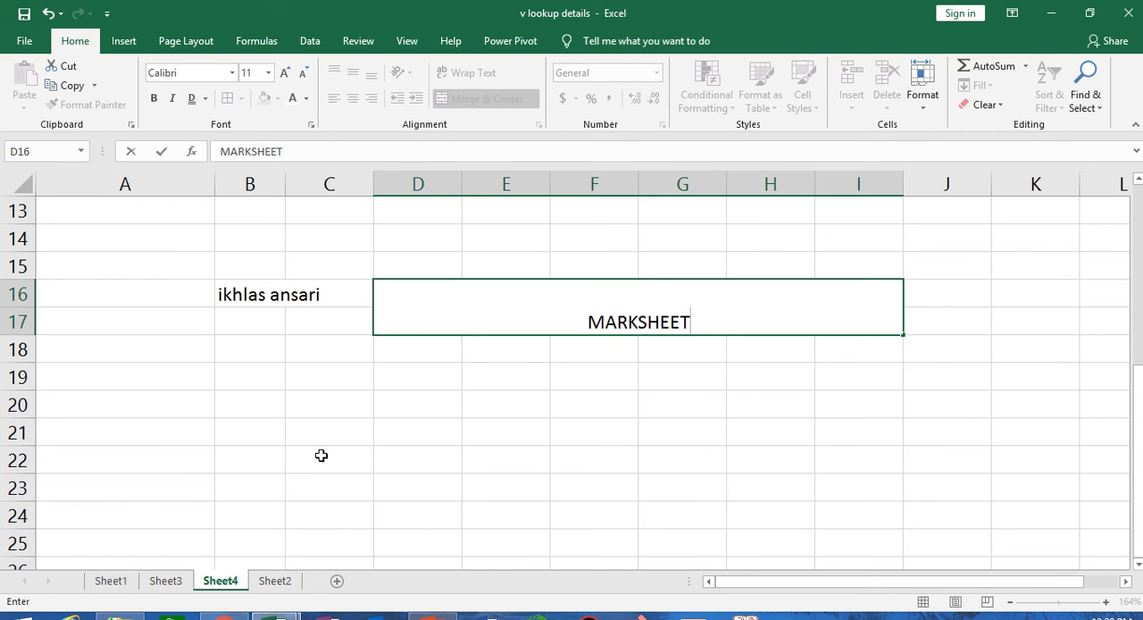
{"action": "left_click", "coordinate": [322, 456]}
- Give the MARKSHEET heading cell a light green fill and a light blue font colour
{"action": "left_click", "coordinate": [462, 324]}
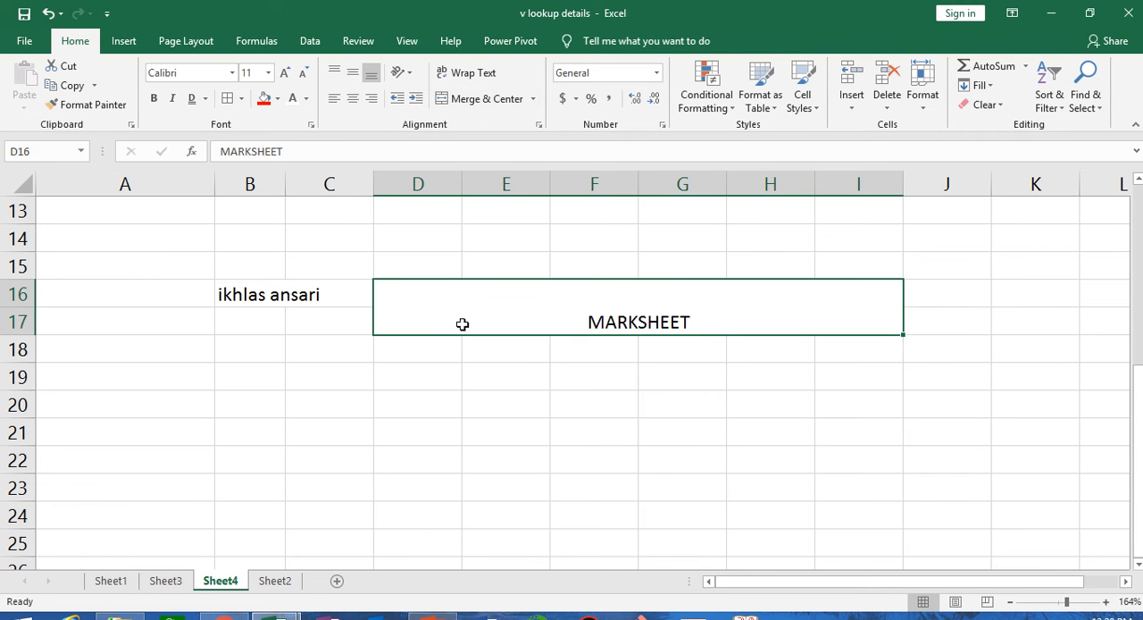
{"action": "left_click", "coordinate": [279, 101]}
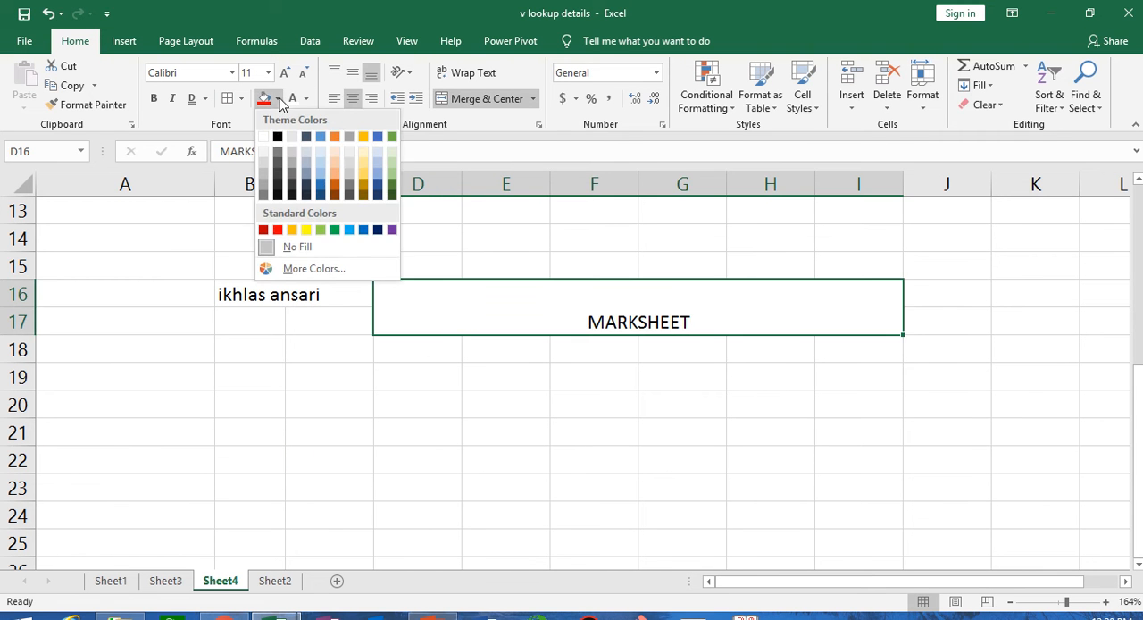
{"action": "left_click", "coordinate": [319, 230]}
{"action": "left_click", "coordinate": [305, 98]}
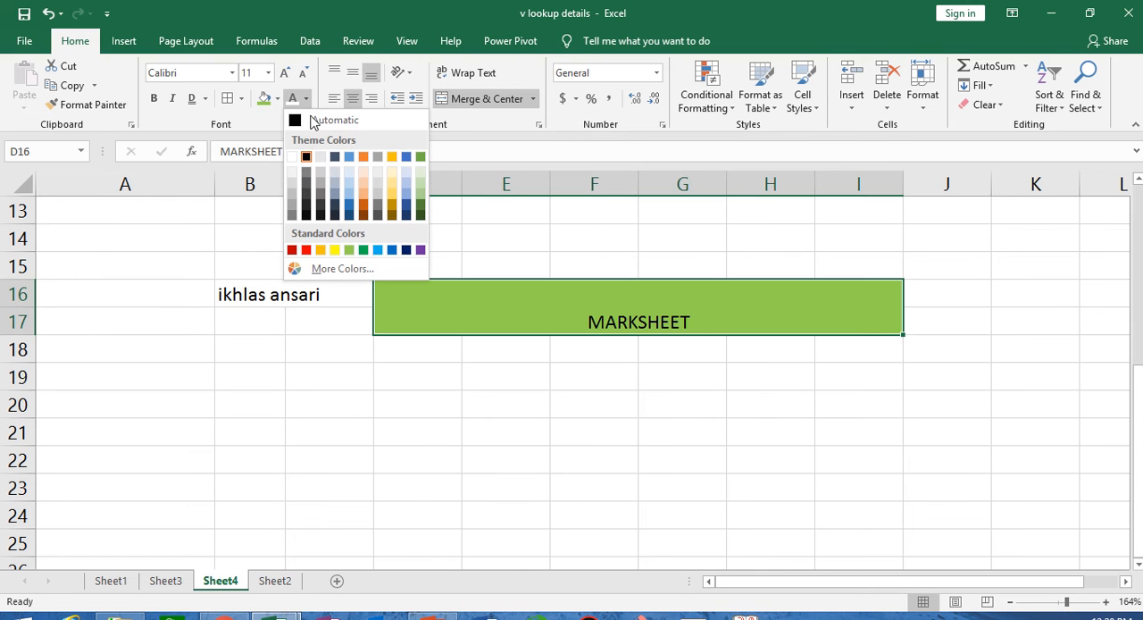
{"action": "left_click", "coordinate": [379, 250]}
- Set the MARKSHEET heading in the Algerian font and enlarge its font size
{"action": "left_click", "coordinate": [232, 73]}
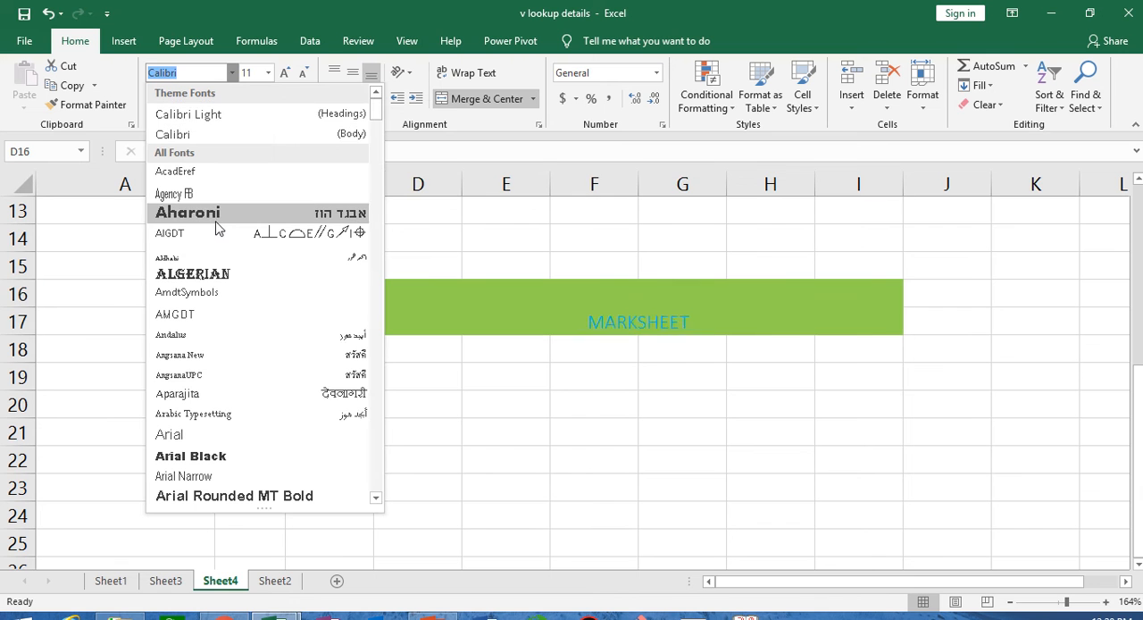
{"action": "left_click", "coordinate": [206, 272]}
{"action": "left_click", "coordinate": [285, 75]}
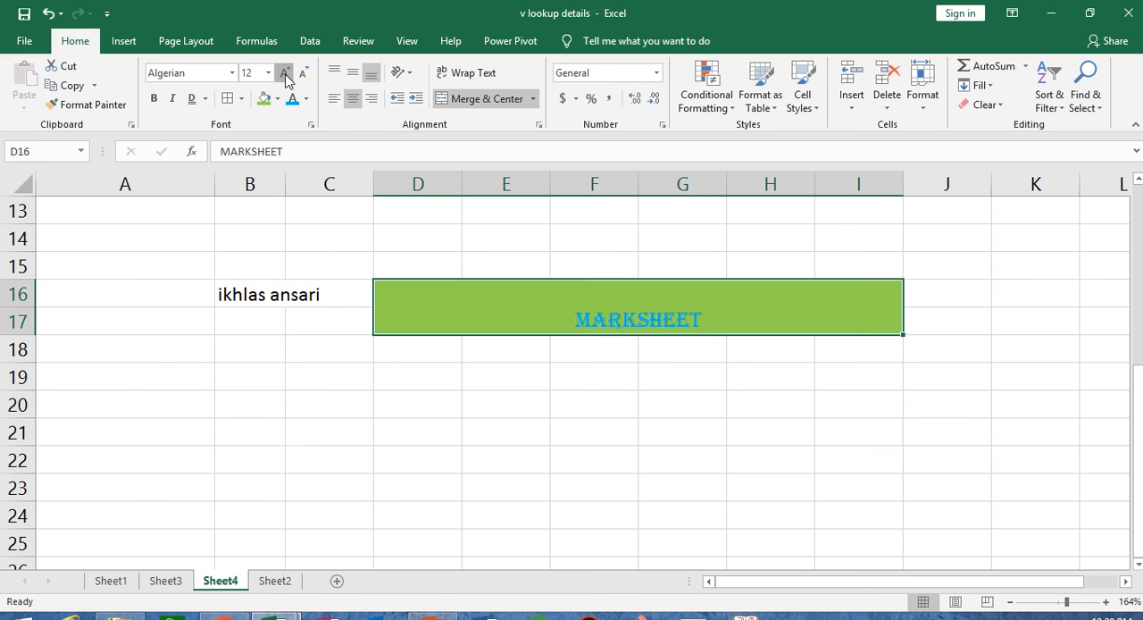
{"action": "left_click", "coordinate": [285, 75]}
{"action": "left_click", "coordinate": [285, 75]}
{"action": "left_click", "coordinate": [285, 75]}
{"action": "left_click", "coordinate": [284, 75]}
{"action": "left_click", "coordinate": [578, 463]}
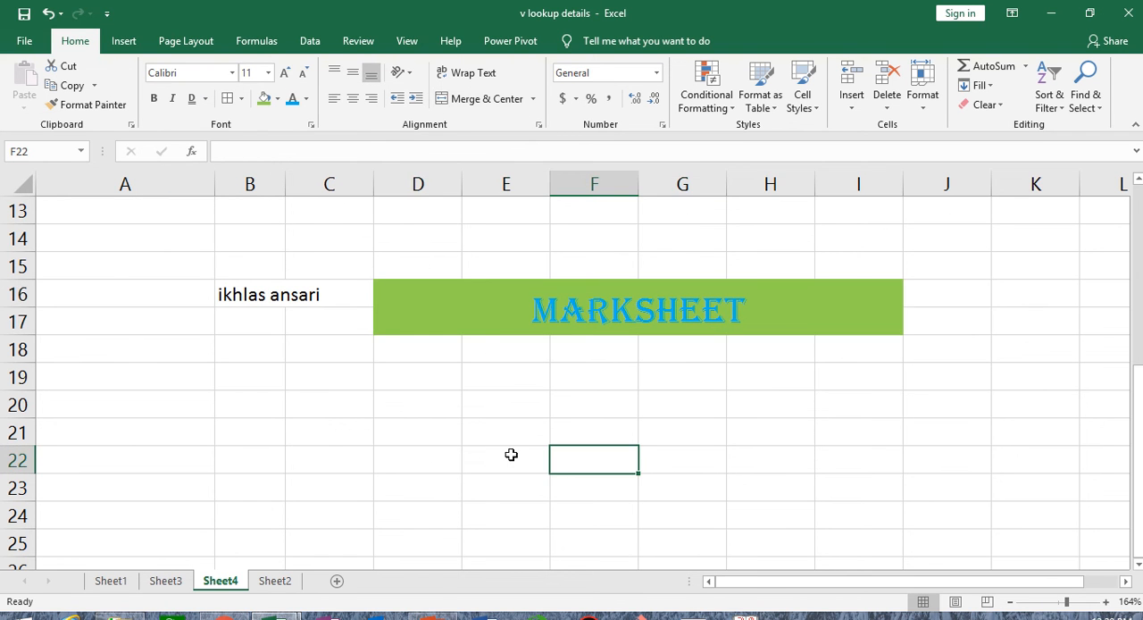
{"action": "mouse_move", "coordinate": [478, 3]}
{"action": "left_click", "coordinate": [464, 51]}
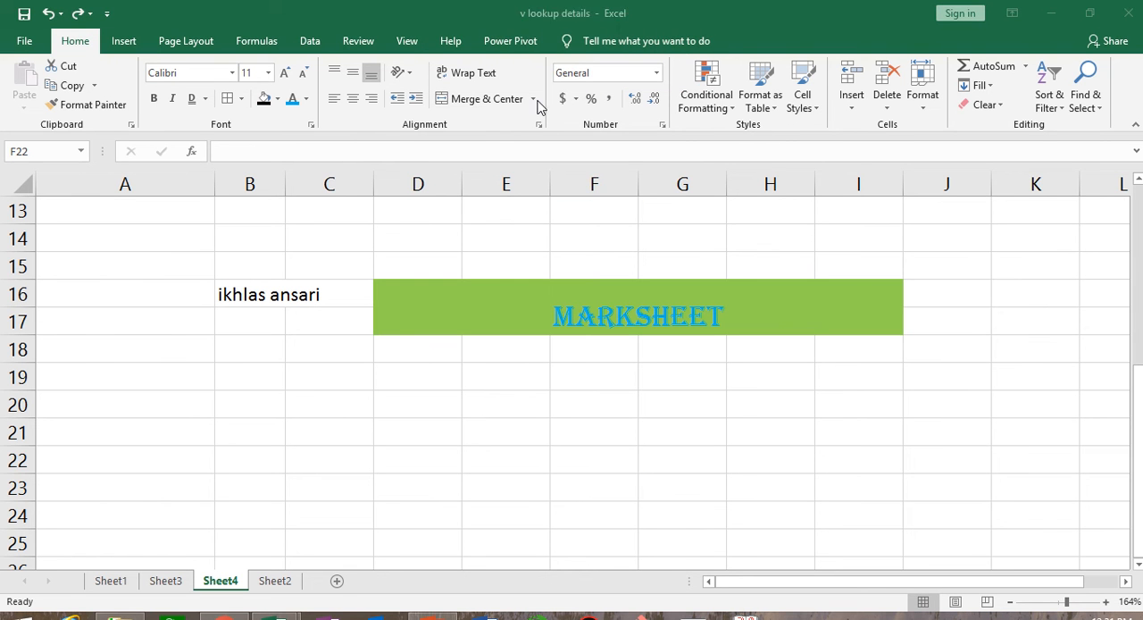
{"action": "left_click", "coordinate": [535, 101]}
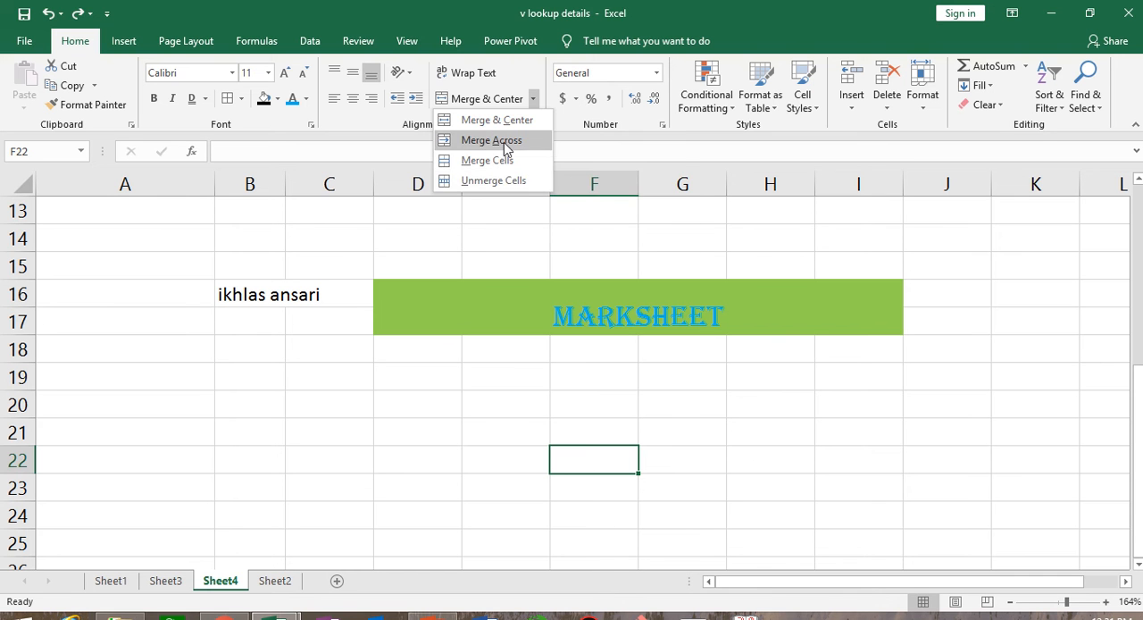
{"action": "left_click", "coordinate": [724, 449]}
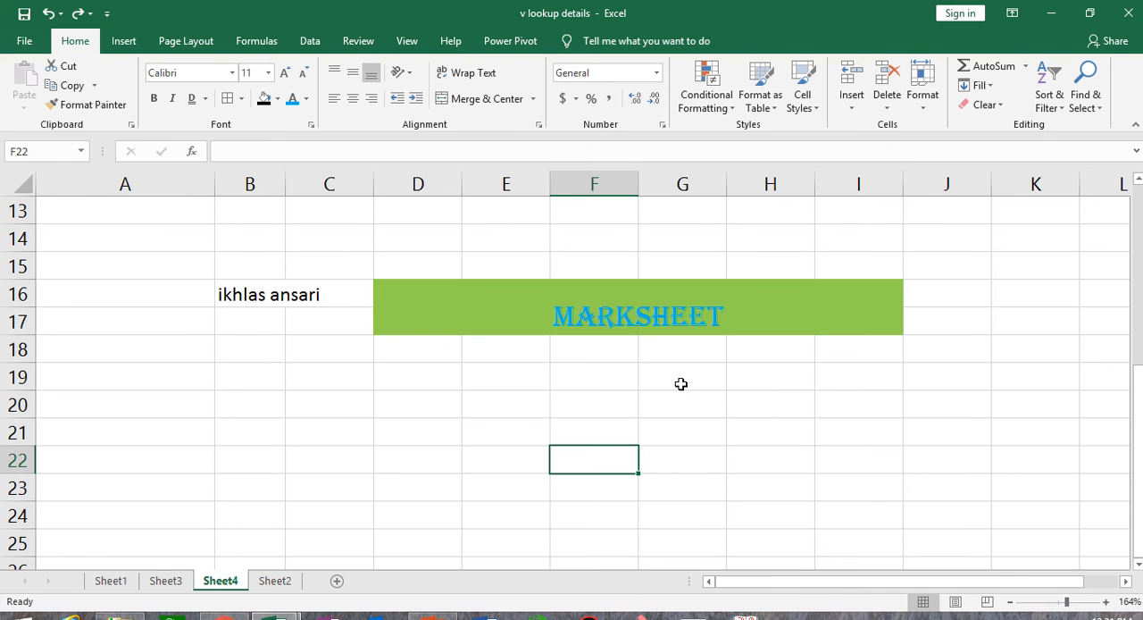
- Merge the cells of G19:I21 across so that each row forms its own merged cell
{"action": "left_click_drag", "start_coordinate": [677, 381], "coordinate": [863, 439]}
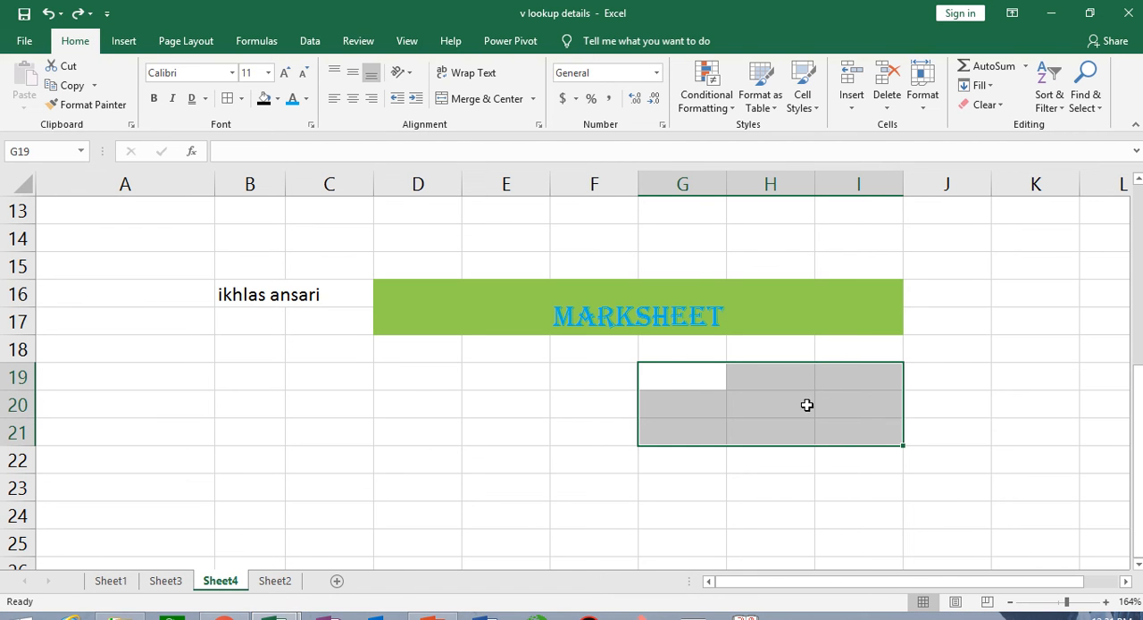
{"action": "left_click", "coordinate": [534, 99]}
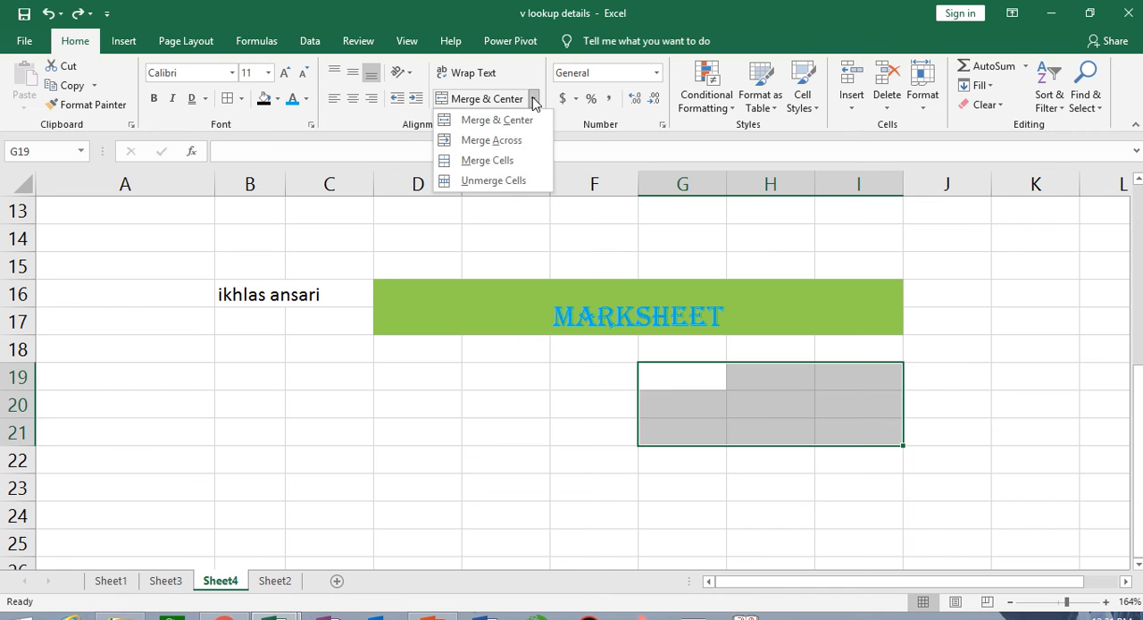
{"action": "left_click", "coordinate": [517, 143]}
{"action": "left_click", "coordinate": [1035, 404]}
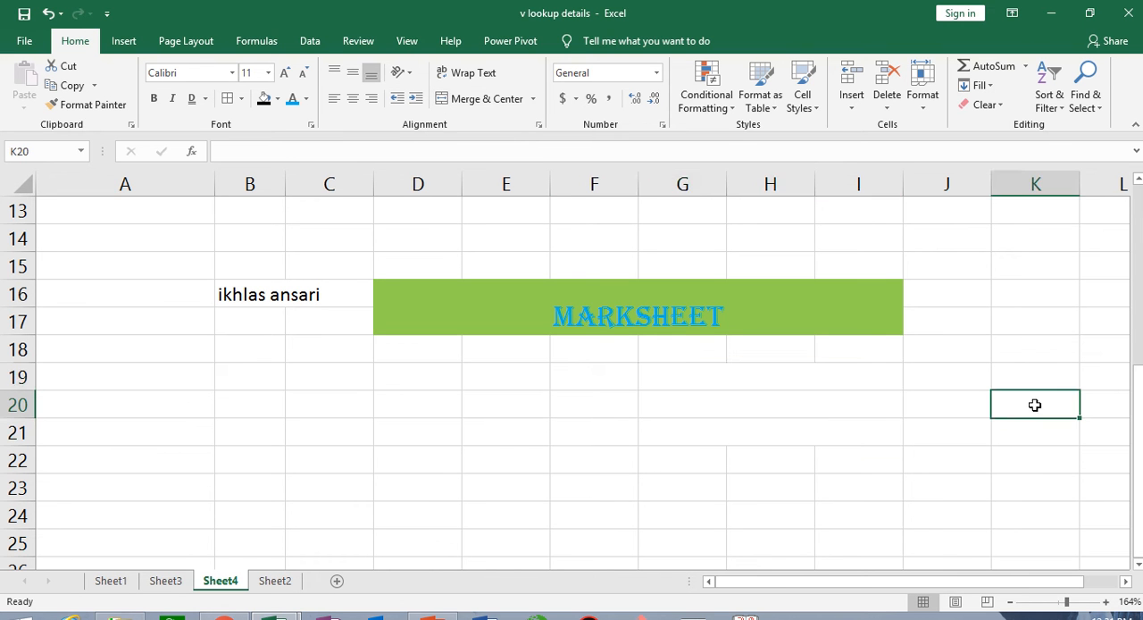
{"action": "left_click", "coordinate": [688, 370]}
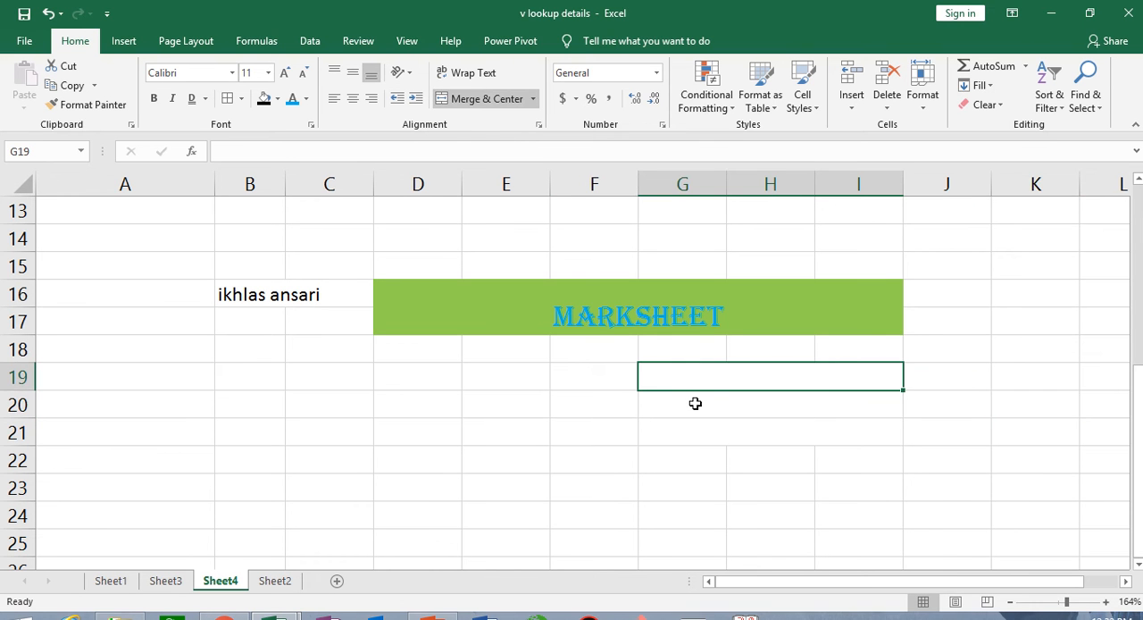
{"action": "left_click", "coordinate": [695, 403]}
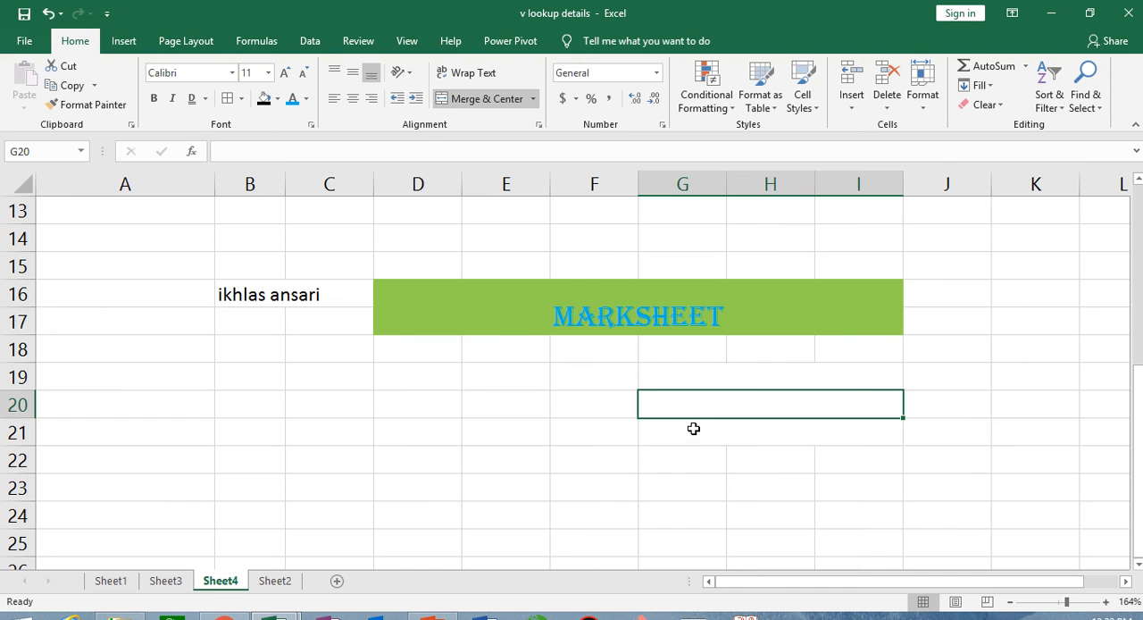
{"action": "left_click", "coordinate": [693, 428]}
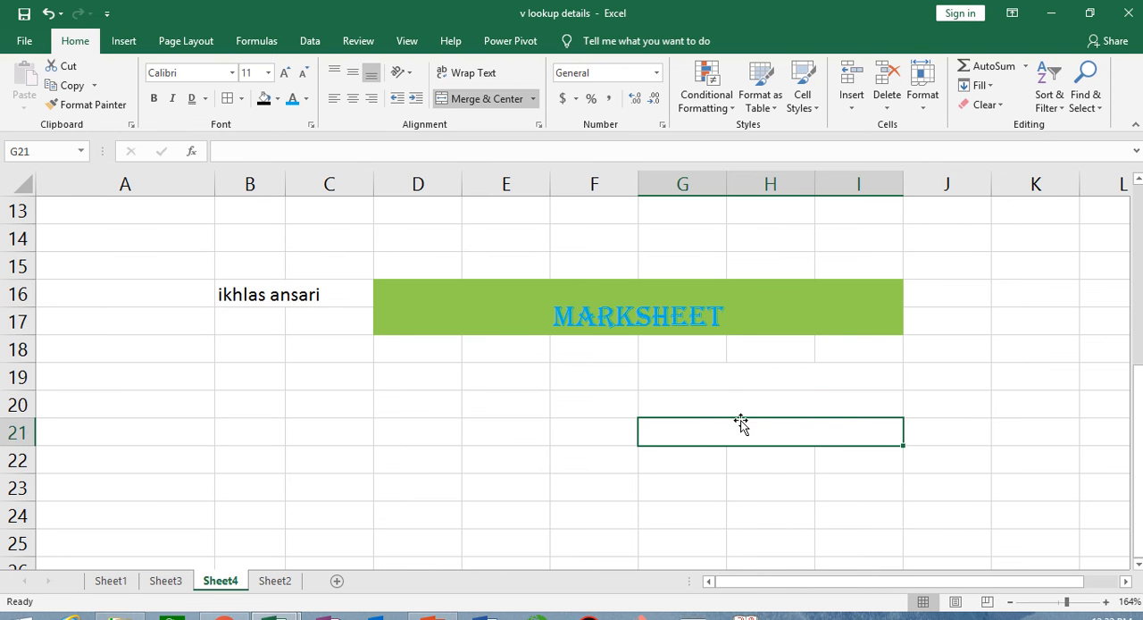
{"action": "left_click", "coordinate": [611, 497]}
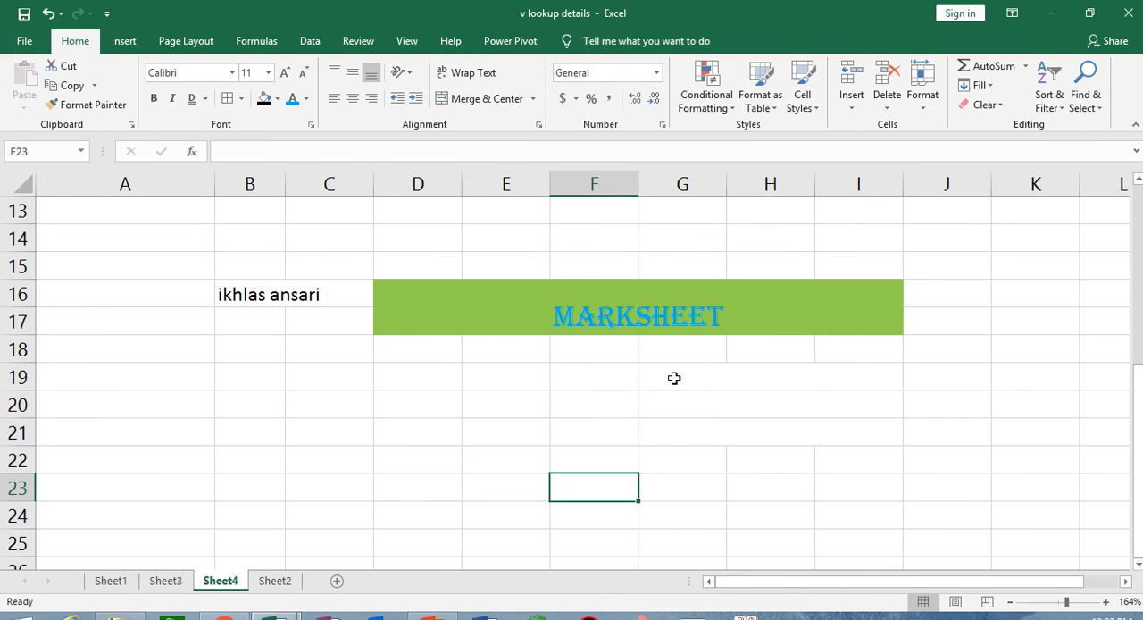
- Give the merged rows in G19:I21 all borders and a white fill
{"action": "left_click_drag", "start_coordinate": [675, 378], "coordinate": [824, 416]}
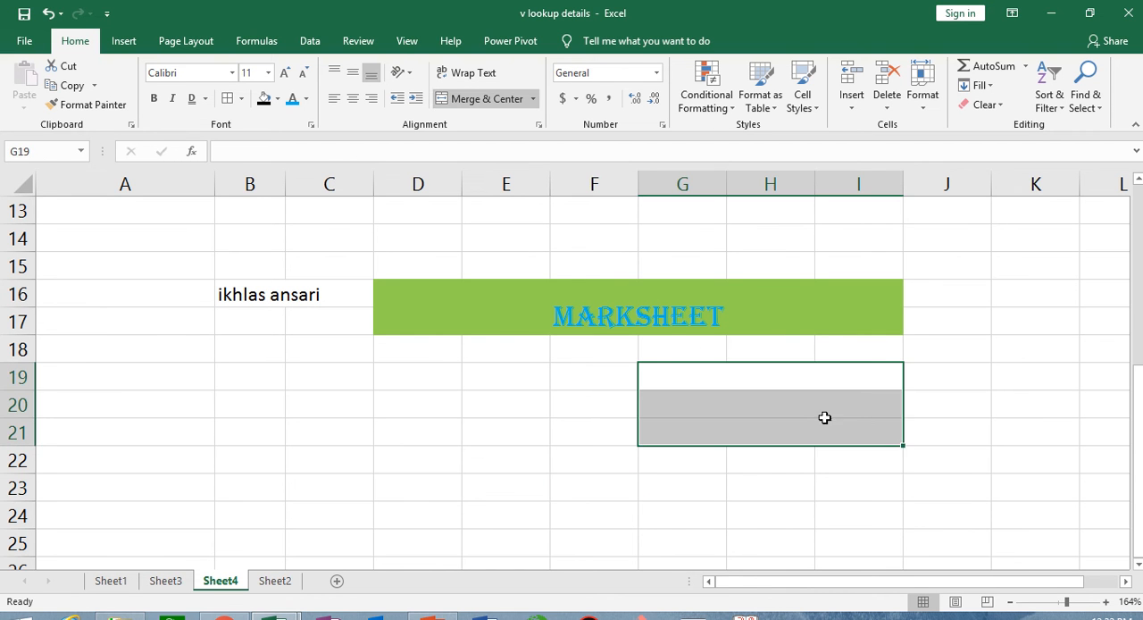
{"action": "left_click", "coordinate": [265, 101]}
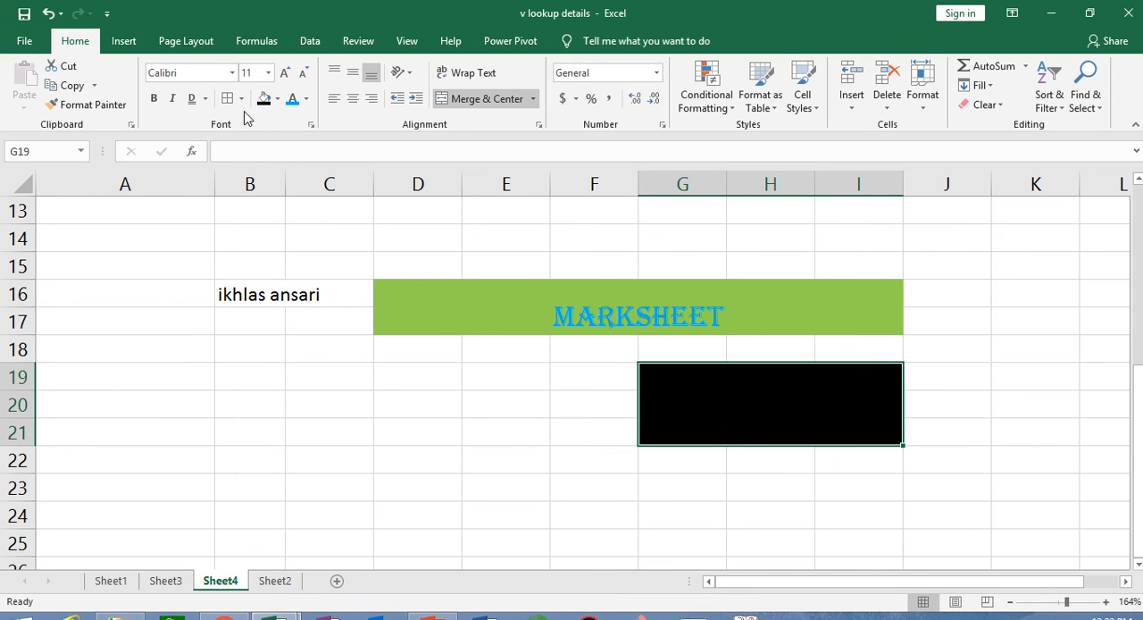
{"action": "left_click", "coordinate": [240, 98]}
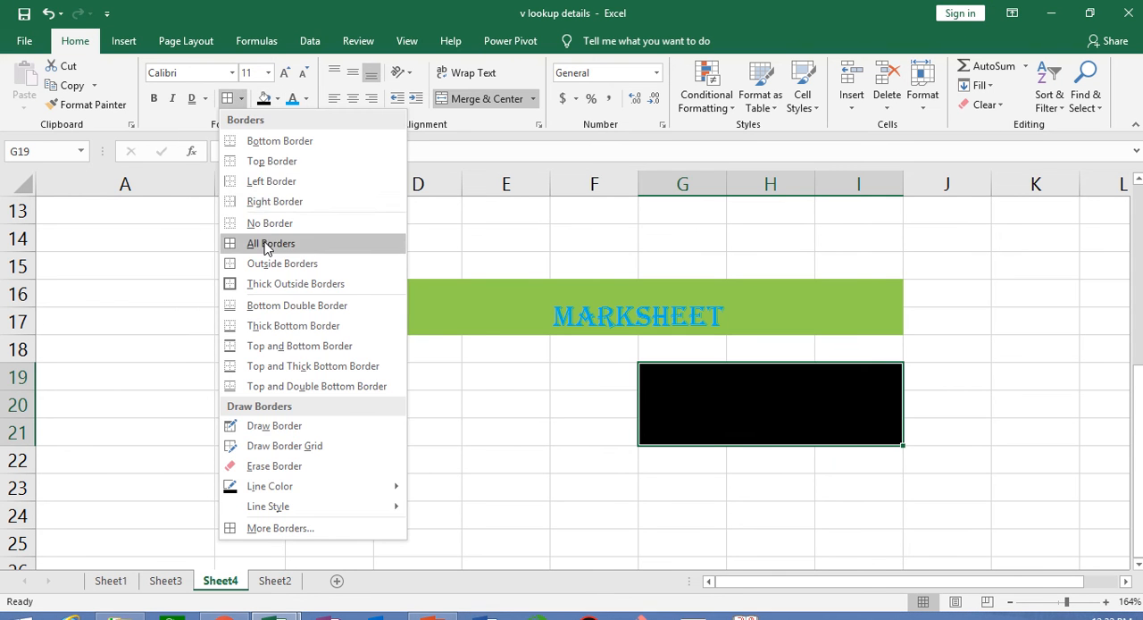
{"action": "left_click", "coordinate": [264, 242]}
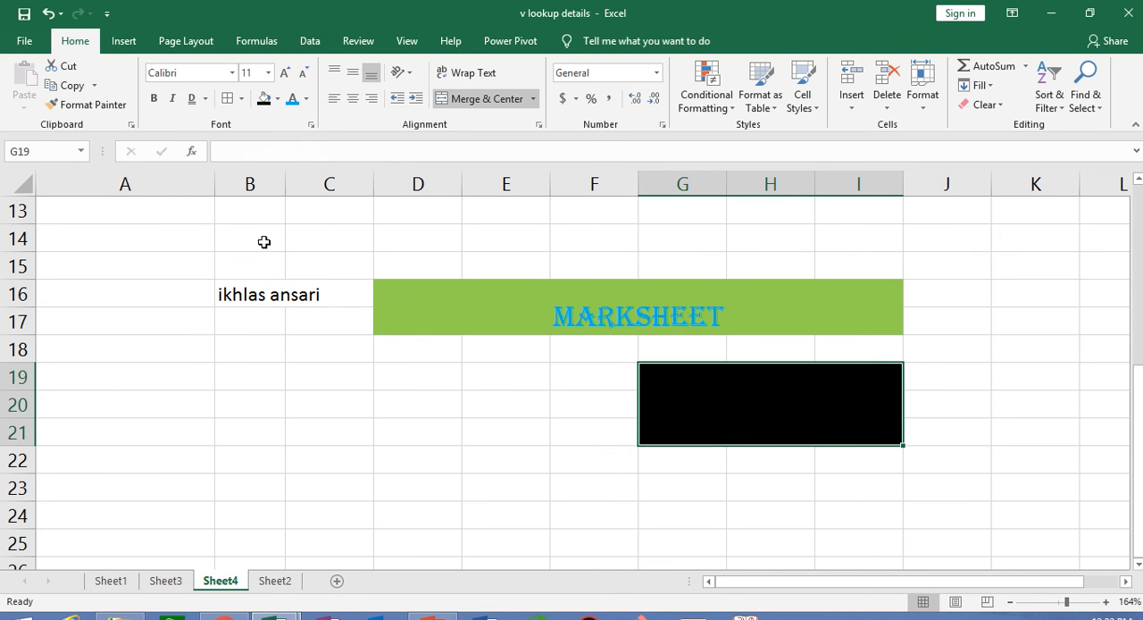
{"action": "left_click", "coordinate": [276, 99]}
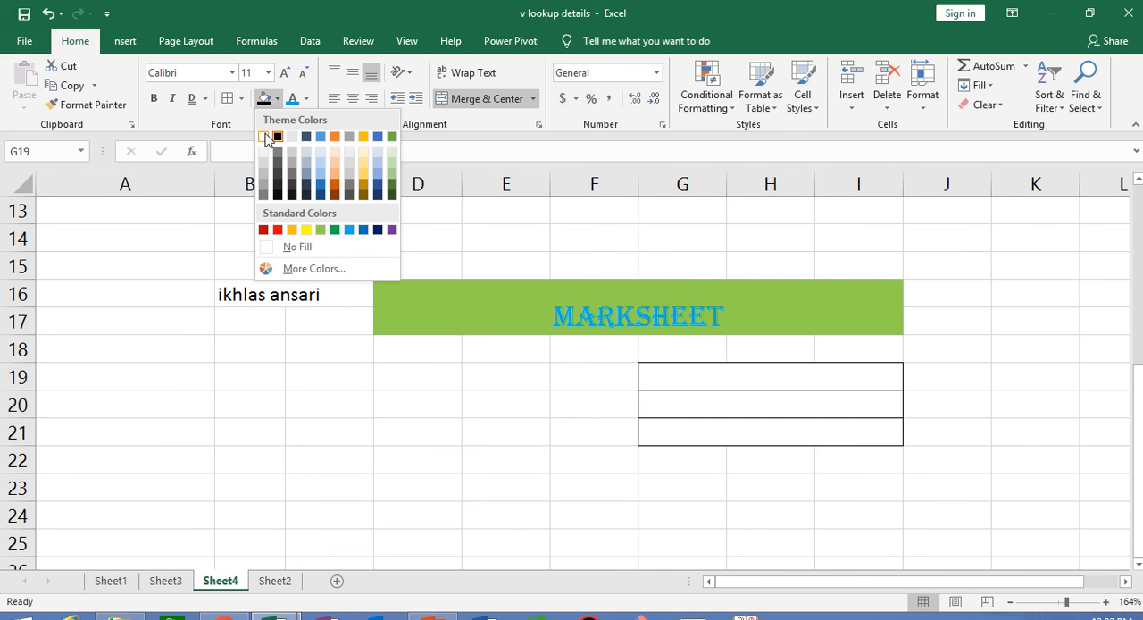
{"action": "left_click", "coordinate": [266, 138]}
{"action": "left_click", "coordinate": [946, 493]}
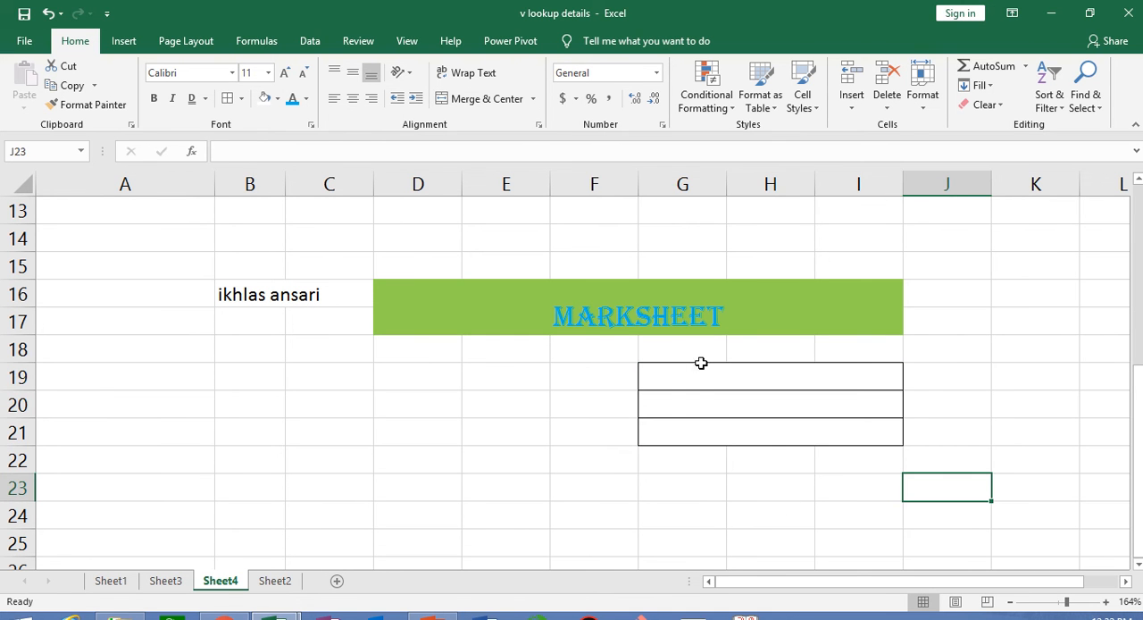
- Inspect the bordered merged cells in rows 19 to 21 by selecting each one in turn
{"action": "left_click", "coordinate": [676, 376]}
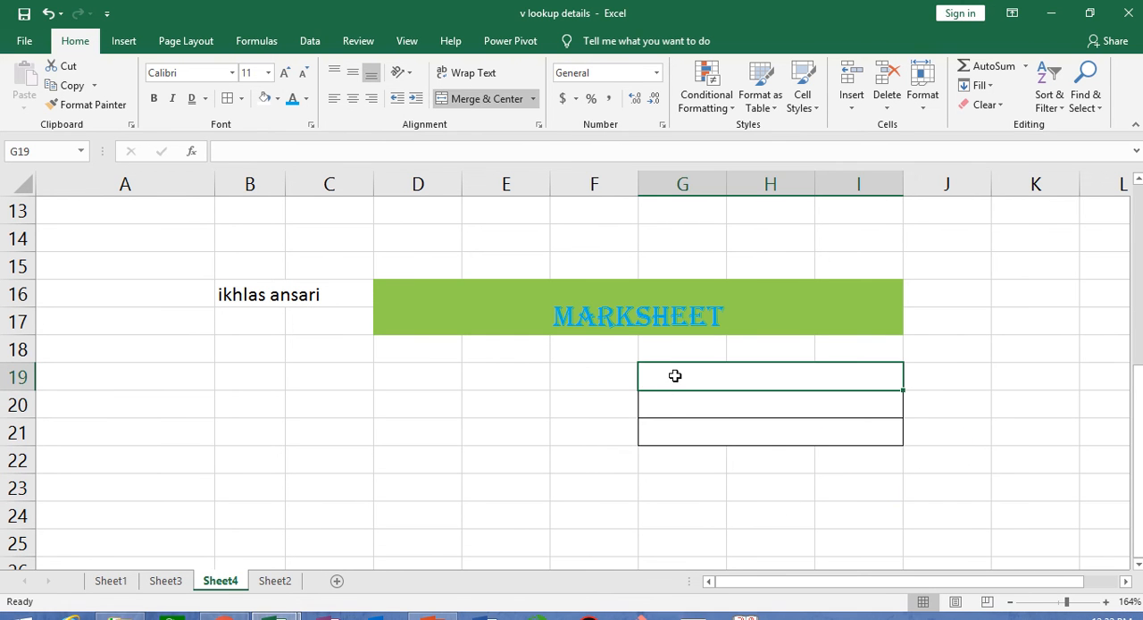
{"action": "left_click", "coordinate": [685, 405]}
{"action": "left_click", "coordinate": [686, 426]}
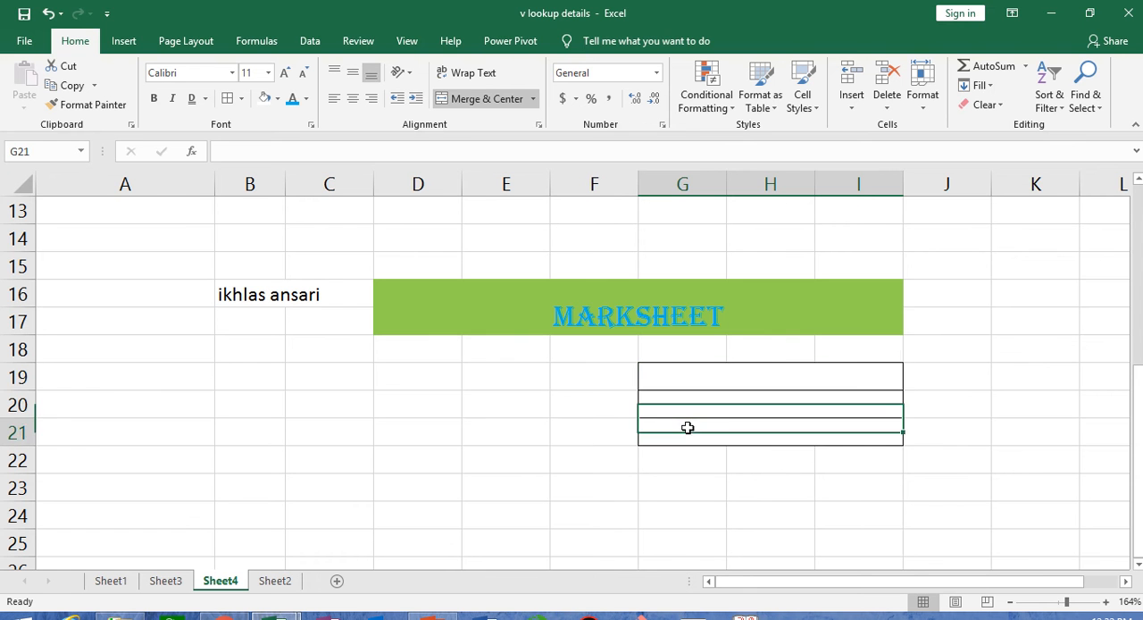
{"action": "left_click", "coordinate": [666, 382]}
{"action": "left_click", "coordinate": [668, 400]}
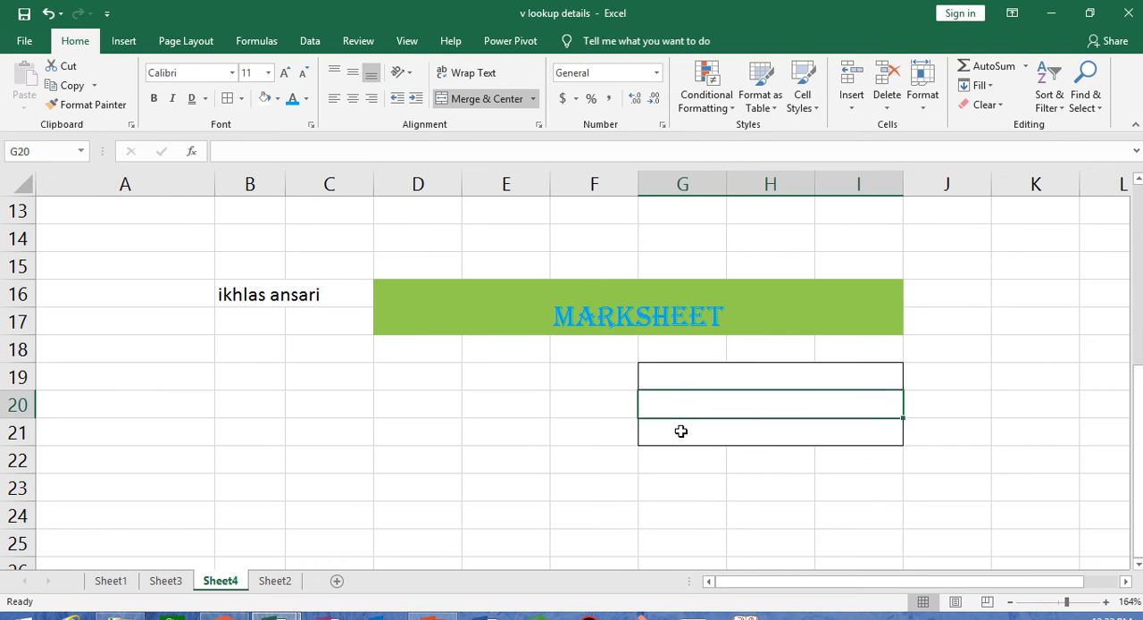
{"action": "left_click", "coordinate": [686, 429]}
- Unmerge all merged cells within the range F18:J23
{"action": "left_click_drag", "start_coordinate": [617, 354], "coordinate": [968, 489]}
{"action": "left_click", "coordinate": [533, 99]}
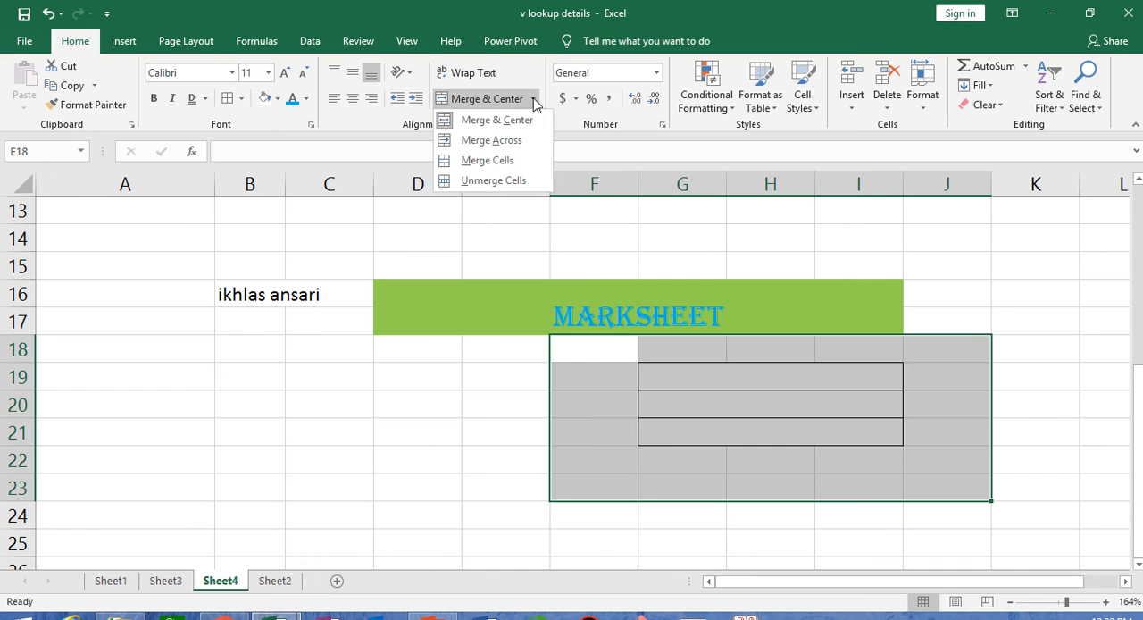
{"action": "left_click", "coordinate": [493, 180]}
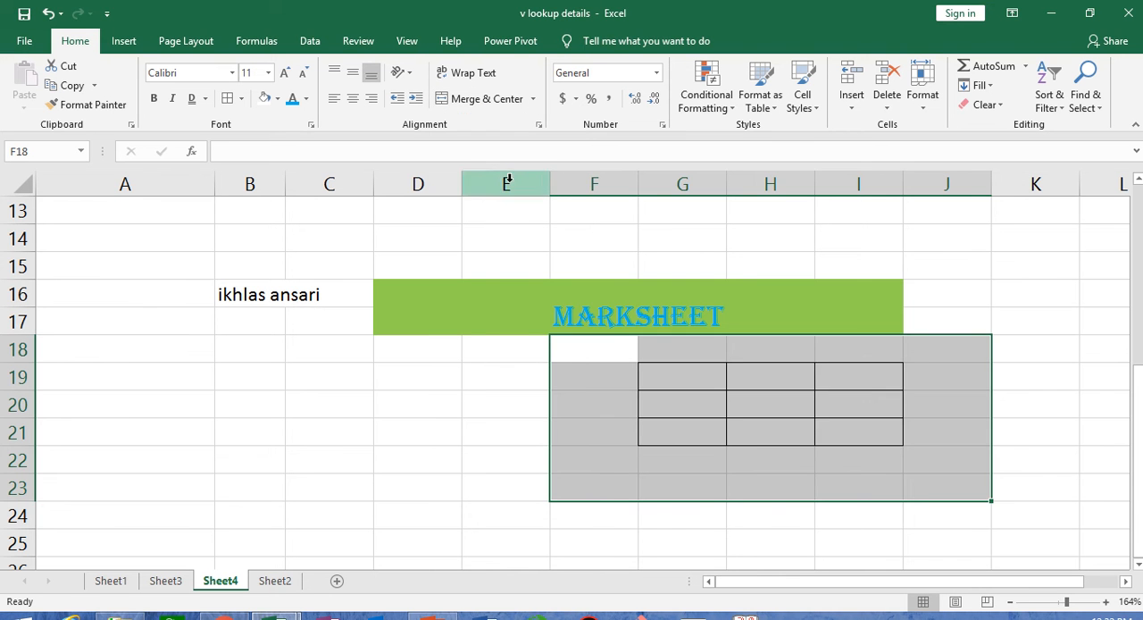
{"action": "left_click", "coordinate": [647, 513]}
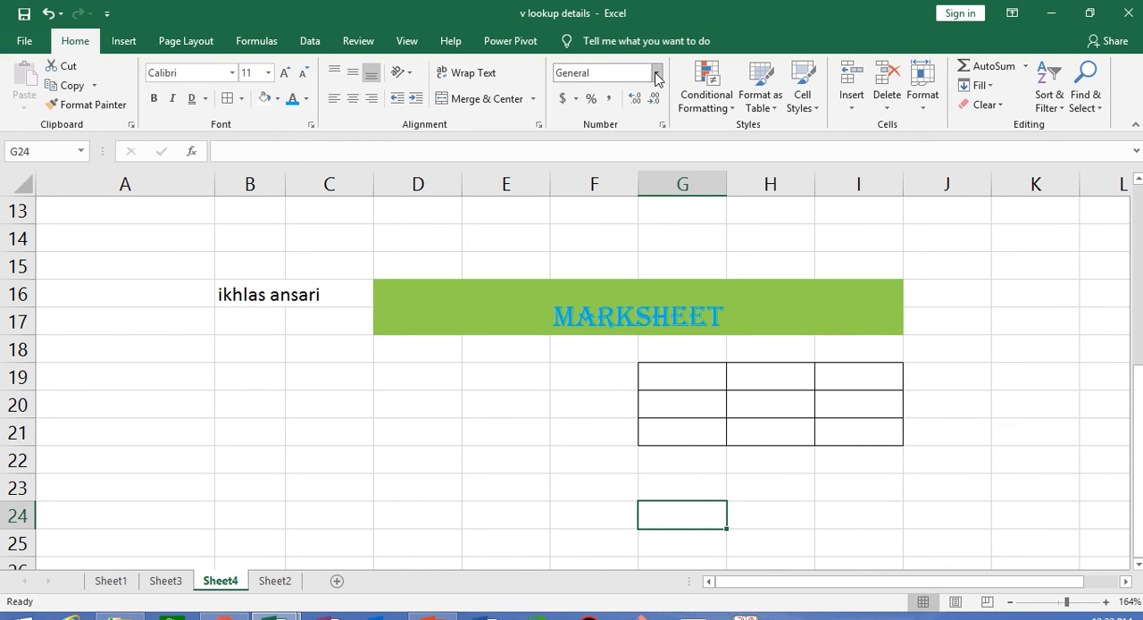
- Enter the number 10 in cell B20 and select that cell
{"action": "left_click", "coordinate": [252, 396]}
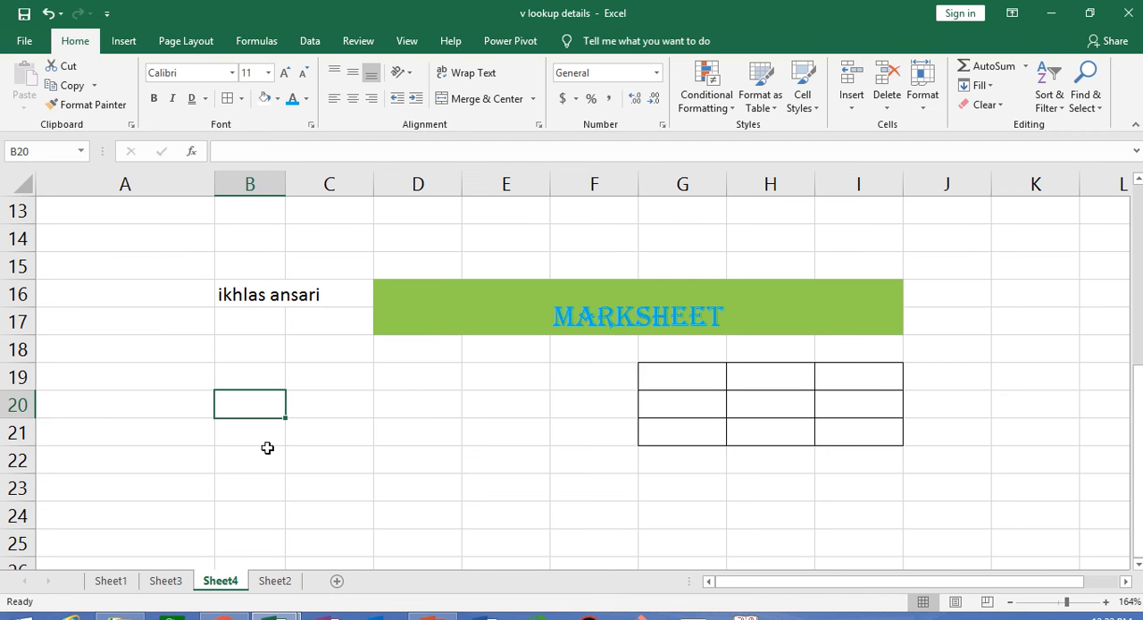
{"action": "type", "text": "10"}
{"action": "key", "text": "Return"}
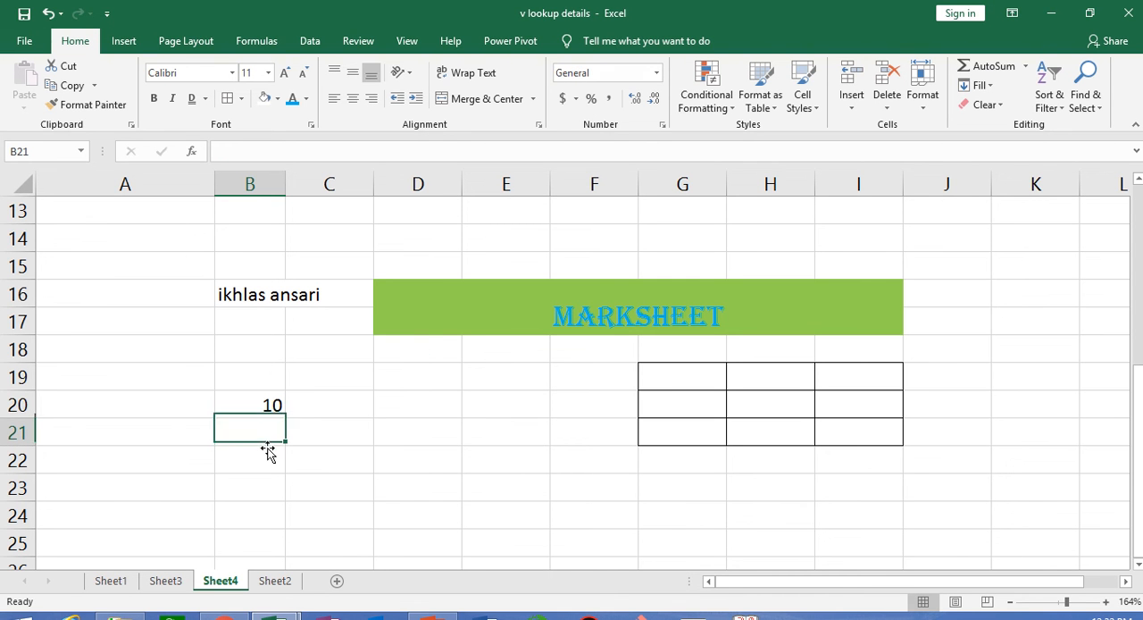
{"action": "left_click", "coordinate": [258, 406]}
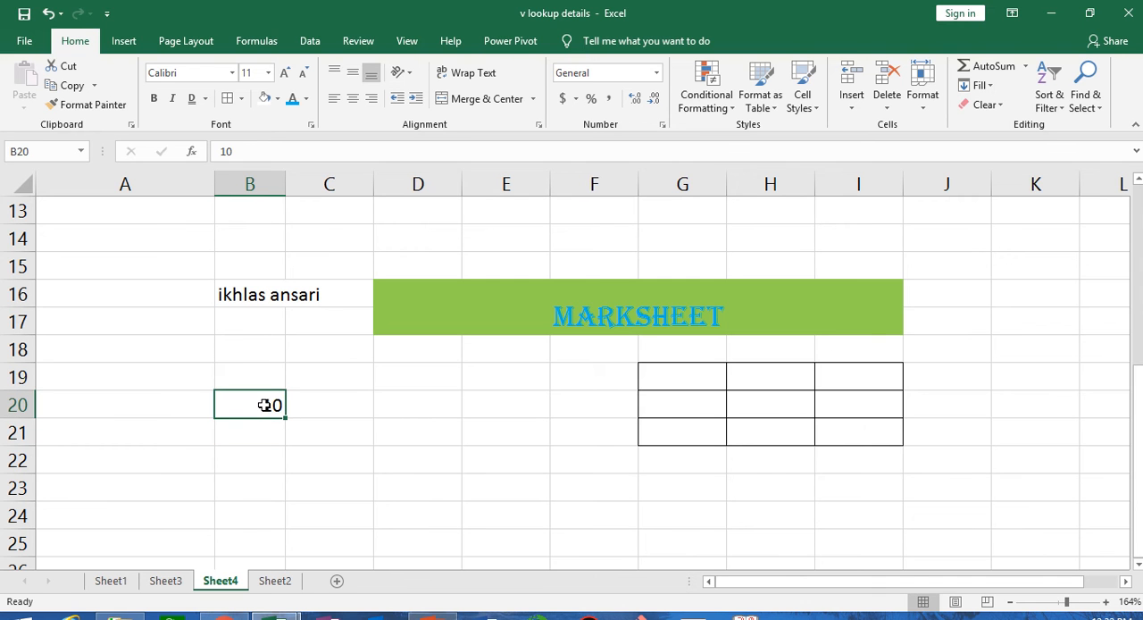
- Apply the dollar Accounting format to C18:C24 and enter 10 in C18 and 20 in C19
{"action": "left_click_drag", "start_coordinate": [326, 355], "coordinate": [332, 527]}
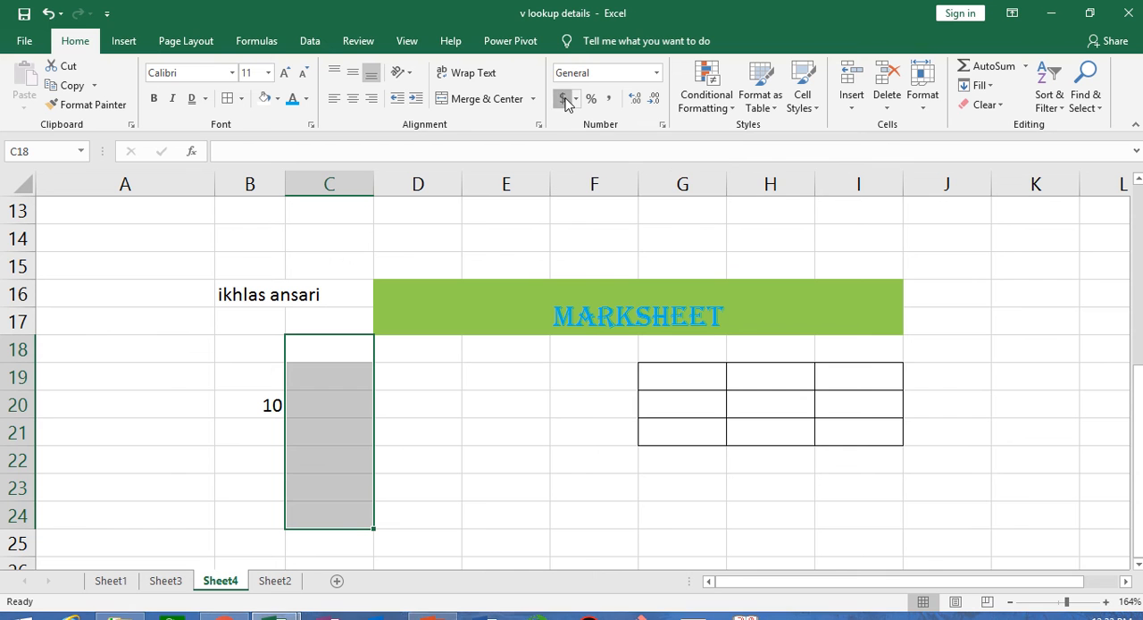
{"action": "left_click", "coordinate": [565, 100]}
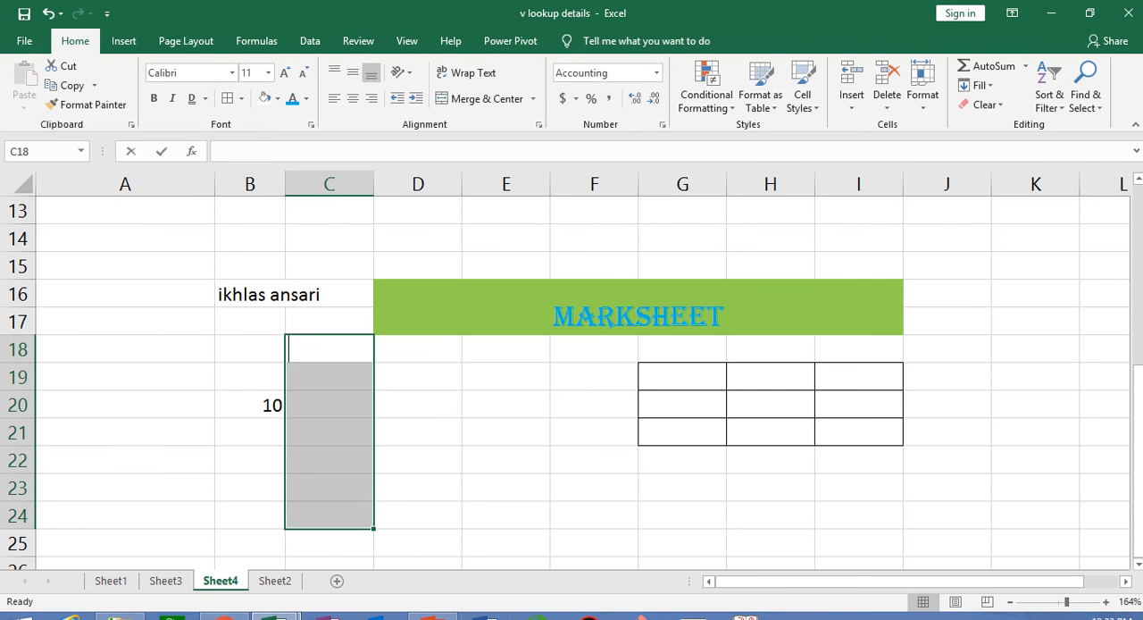
{"action": "type", "text": "10"}
{"action": "key", "text": "Return"}
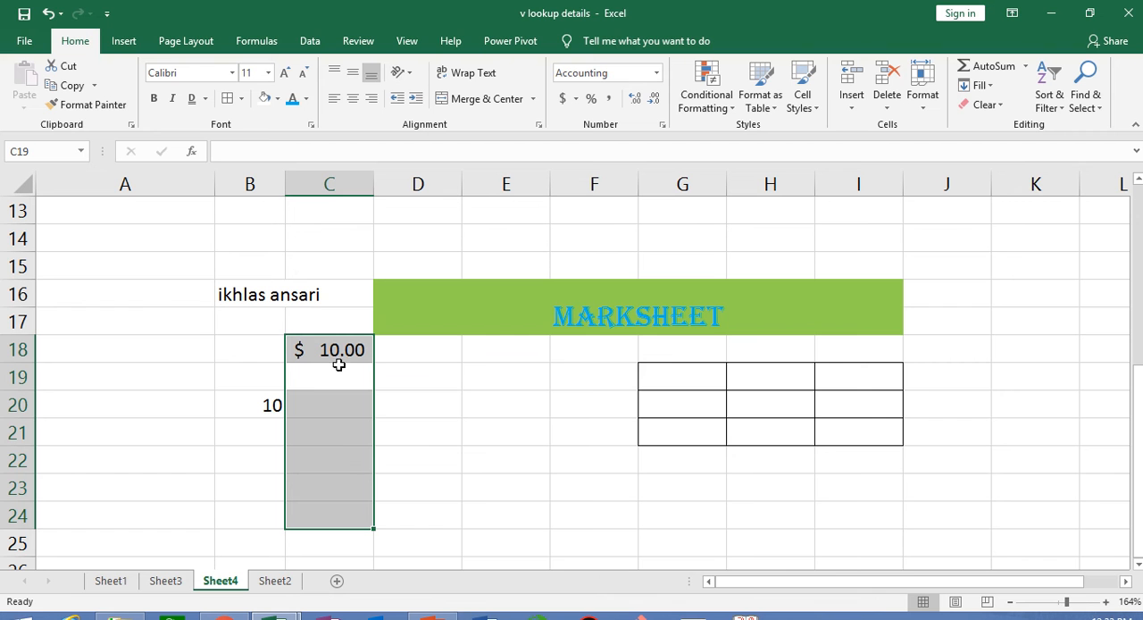
{"action": "type", "text": "20"}
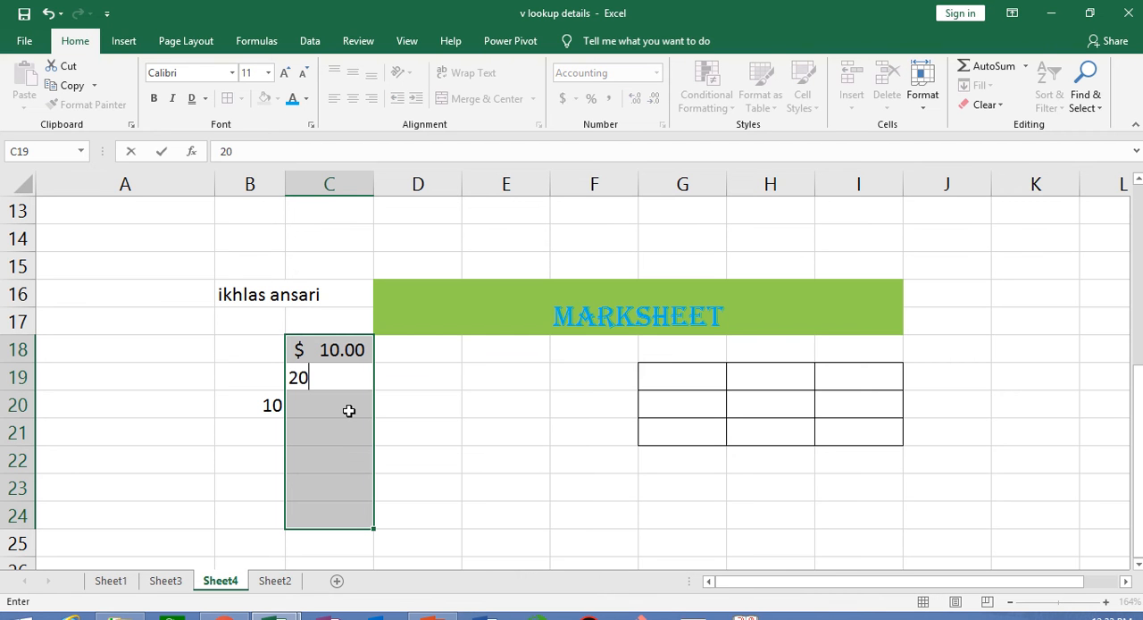
{"action": "key", "text": "Return"}
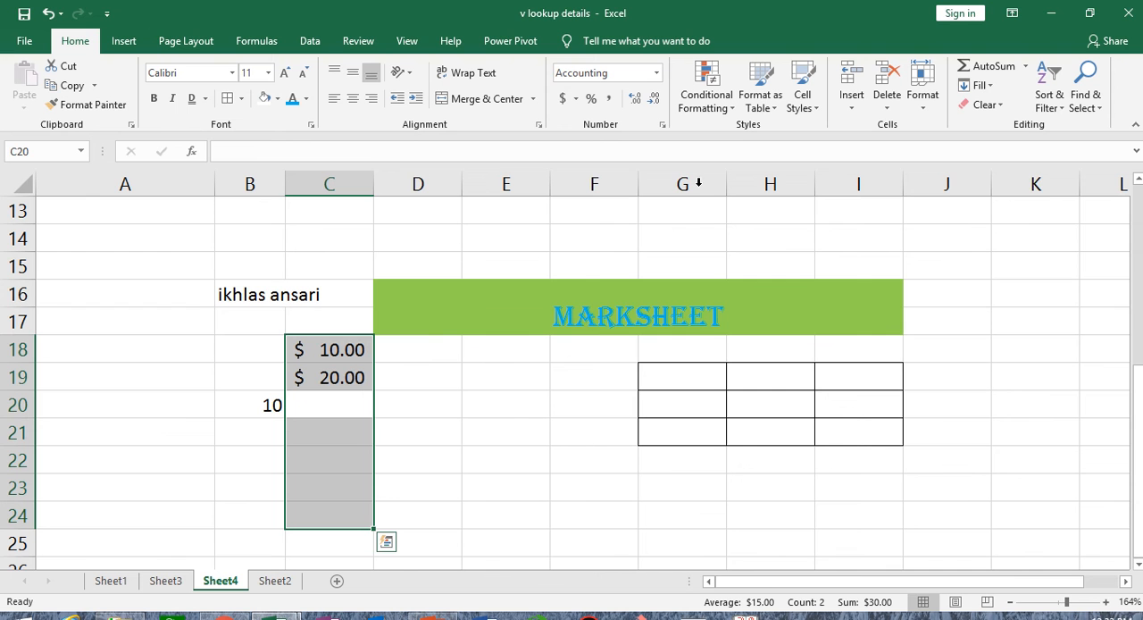
- Reduce the dollar amounts in column C to one decimal place and select C18:C20
{"action": "double_click", "coordinate": [658, 106]}
{"action": "left_click", "coordinate": [456, 483]}
{"action": "key", "text": "ctrl+z"}
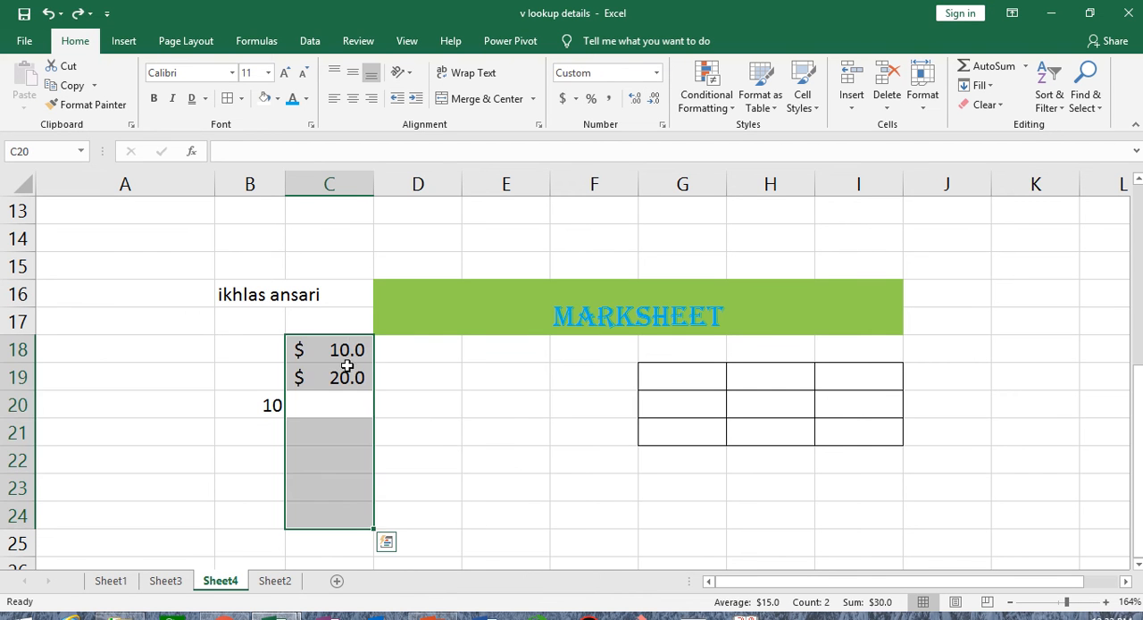
{"action": "left_click_drag", "start_coordinate": [339, 346], "coordinate": [339, 407]}
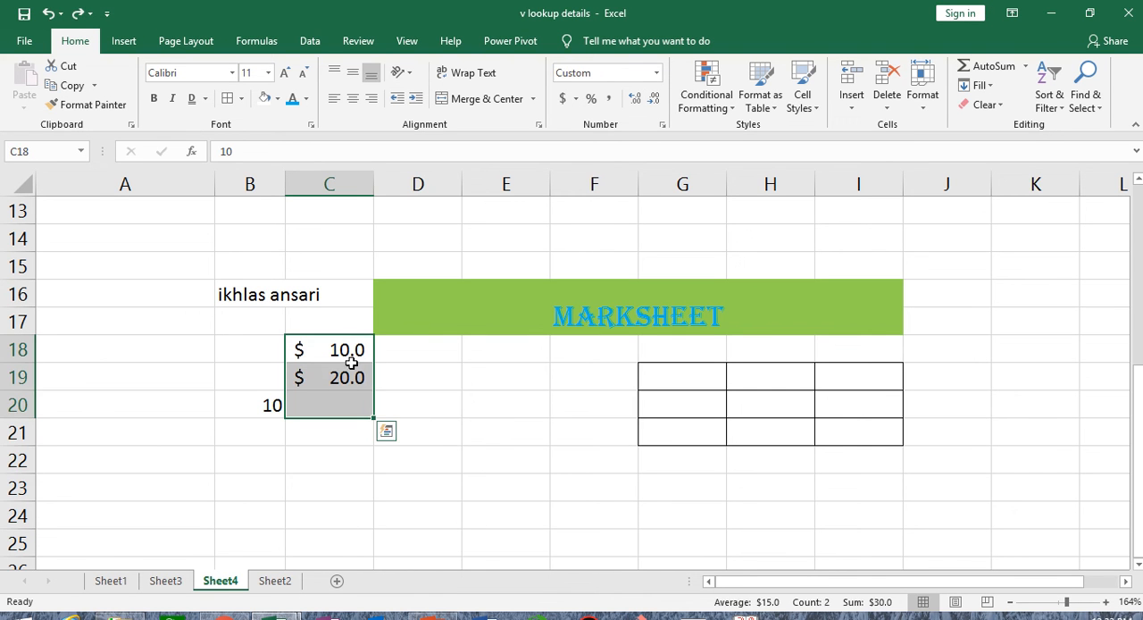
- Adjust the decimals of the dollar amounts in C18:C19 up to two places and back down to none
{"action": "left_click_drag", "start_coordinate": [354, 353], "coordinate": [353, 393]}
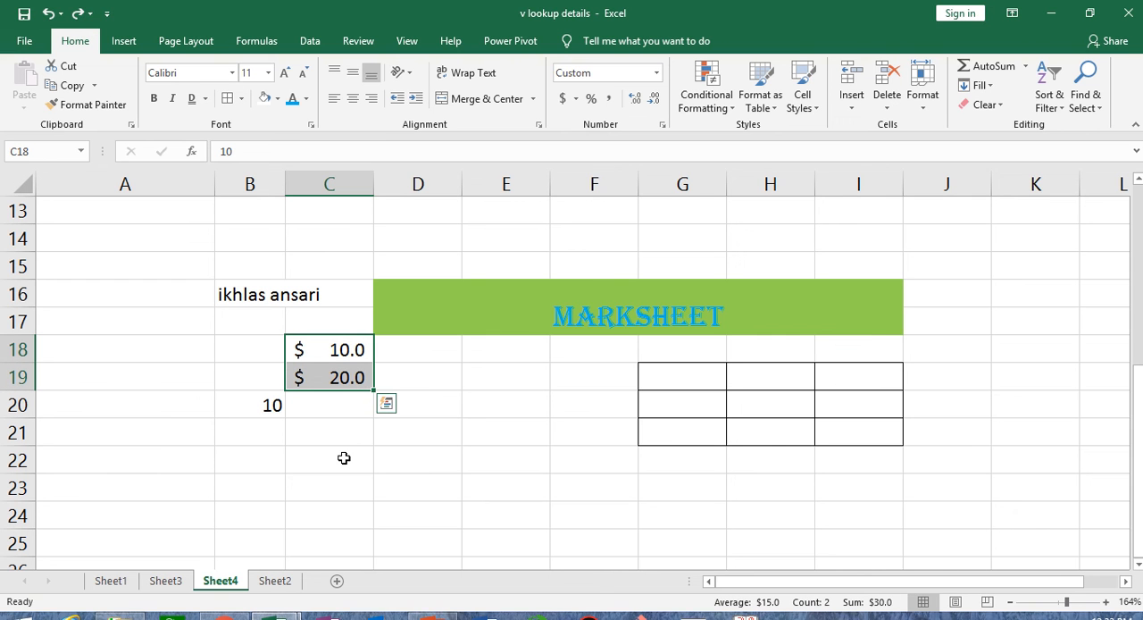
{"action": "left_click", "coordinate": [655, 98]}
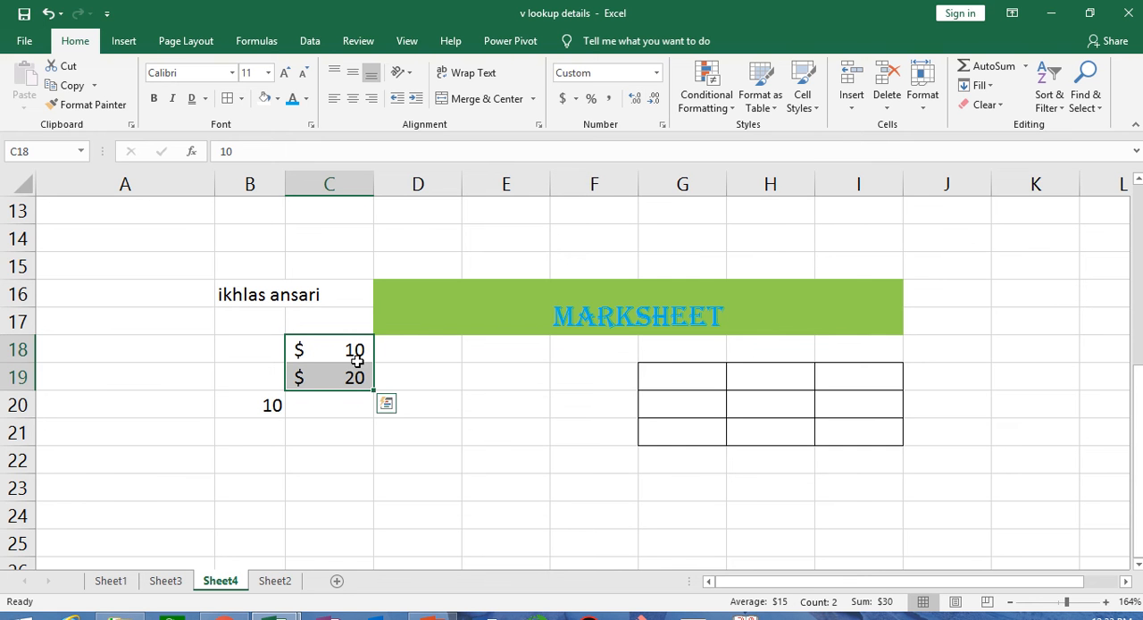
{"action": "left_click", "coordinate": [635, 99]}
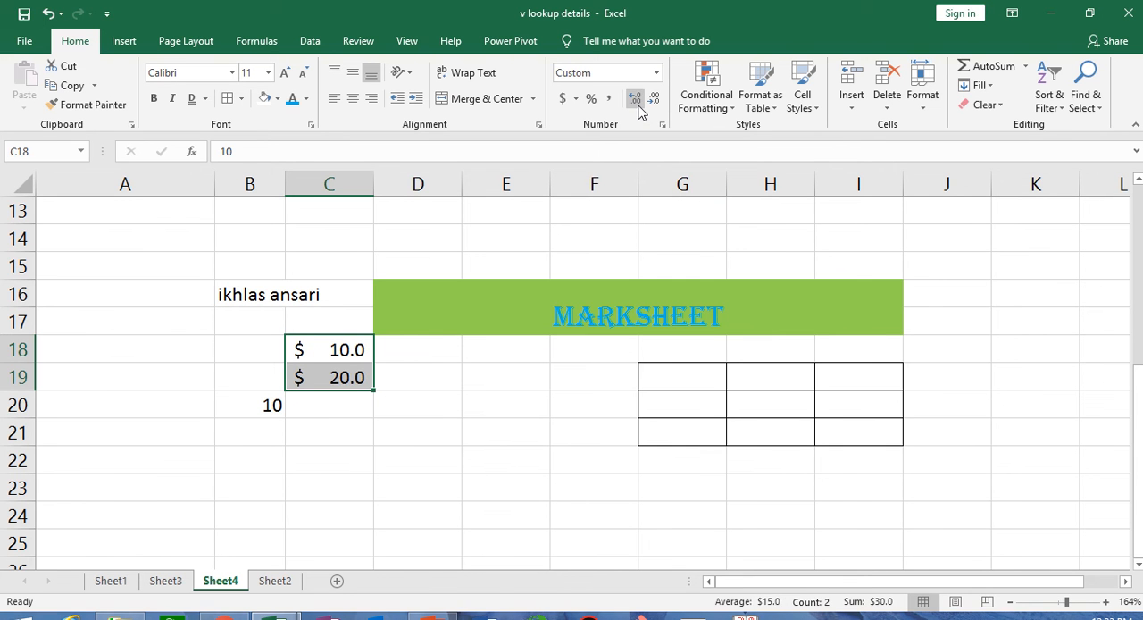
{"action": "left_click", "coordinate": [638, 106]}
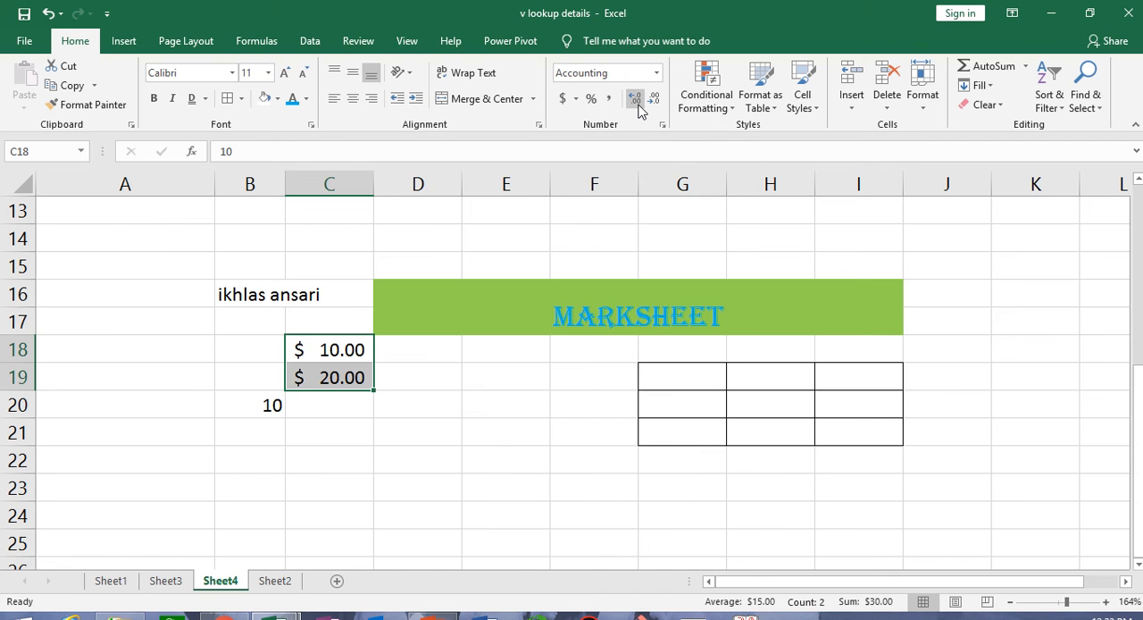
{"action": "left_click", "coordinate": [654, 98]}
{"action": "left_click", "coordinate": [655, 98]}
- Enter the value 85.9898 in cell E22 and keep that cell selected
{"action": "left_click", "coordinate": [481, 465]}
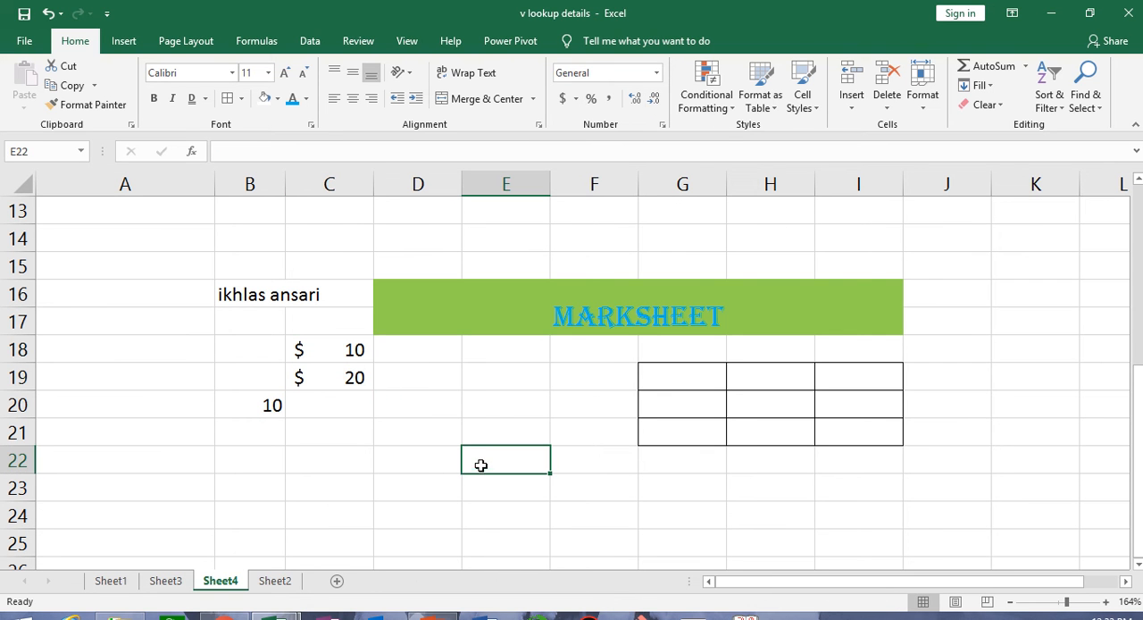
{"action": "type", "text": "85"}
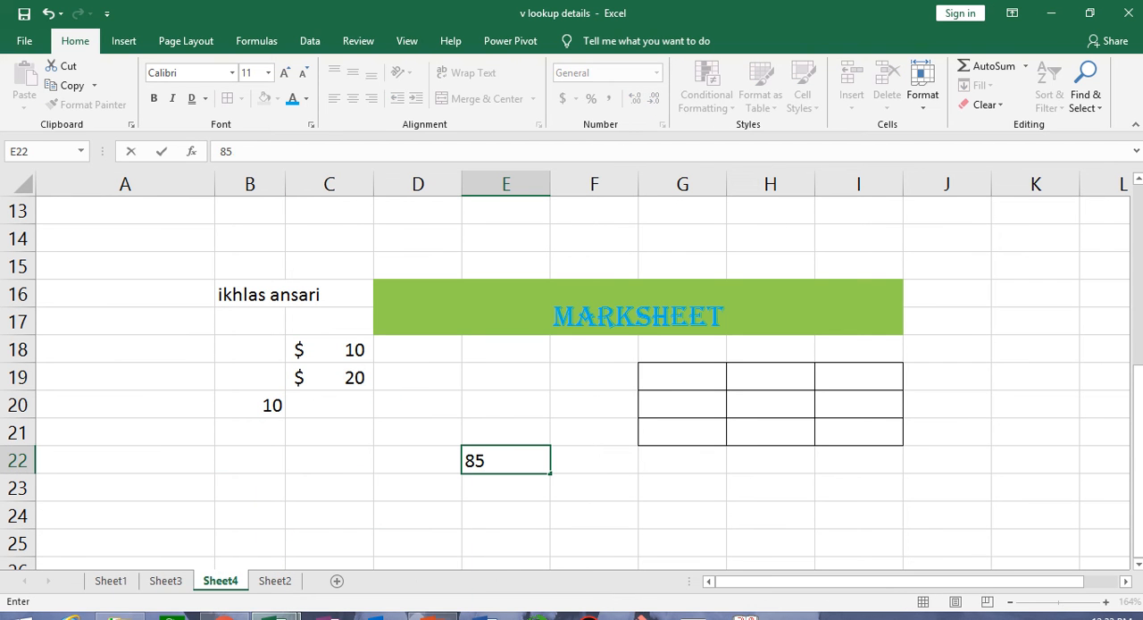
{"action": "type", "text": ".9898"}
{"action": "mouse_move", "coordinate": [274, 617]}
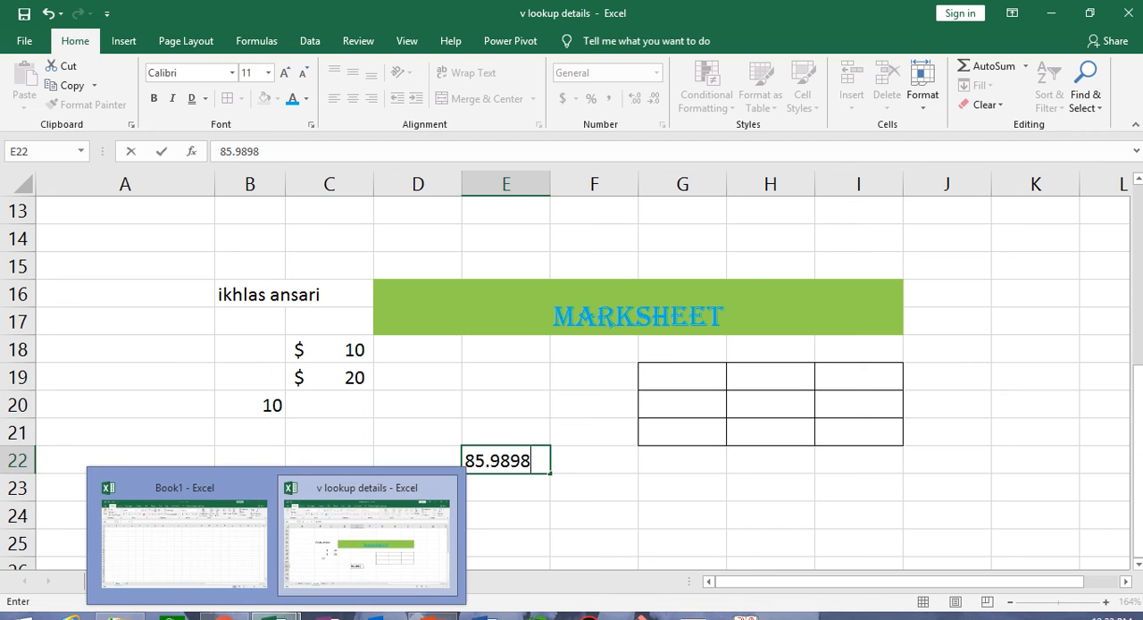
{"action": "left_click", "coordinate": [523, 461]}
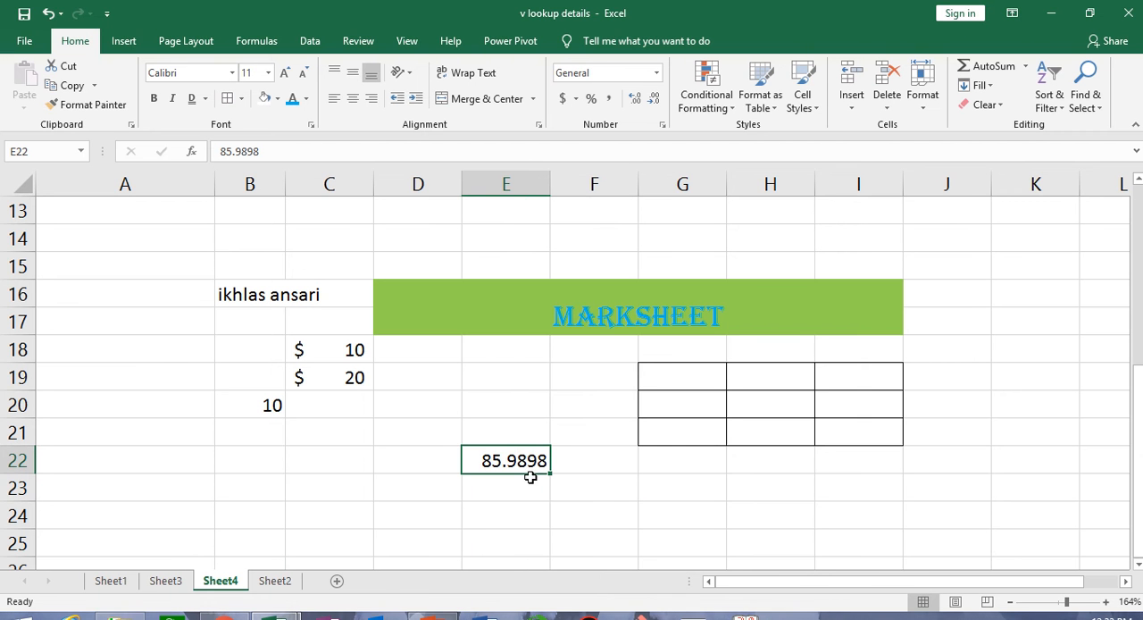
- Reduce the decimals shown in E22 and bring them back to four places
{"action": "left_click", "coordinate": [654, 100]}
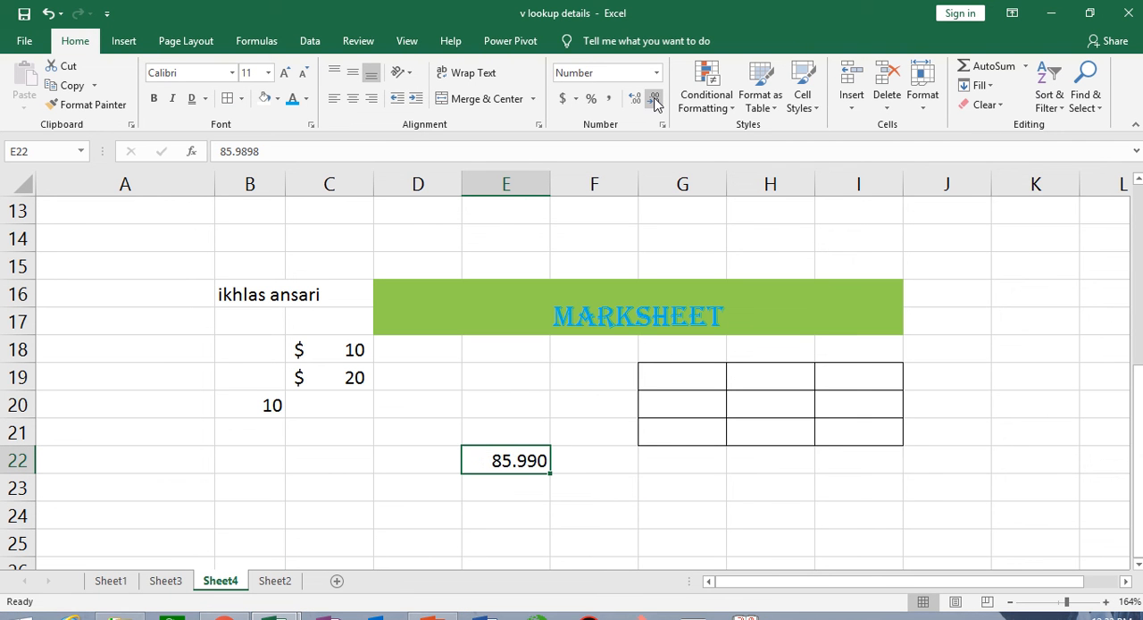
{"action": "left_click", "coordinate": [655, 100]}
{"action": "left_click", "coordinate": [637, 102]}
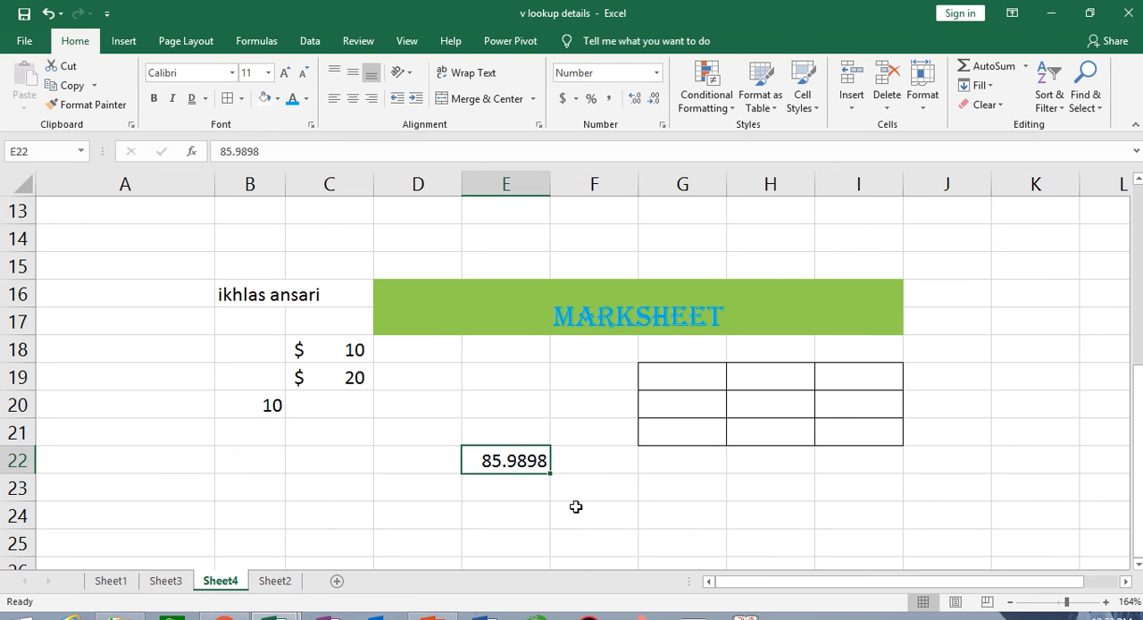
- Look over the currency choices offered for the Accounting format with cell E24 selected
{"action": "left_click", "coordinate": [508, 511]}
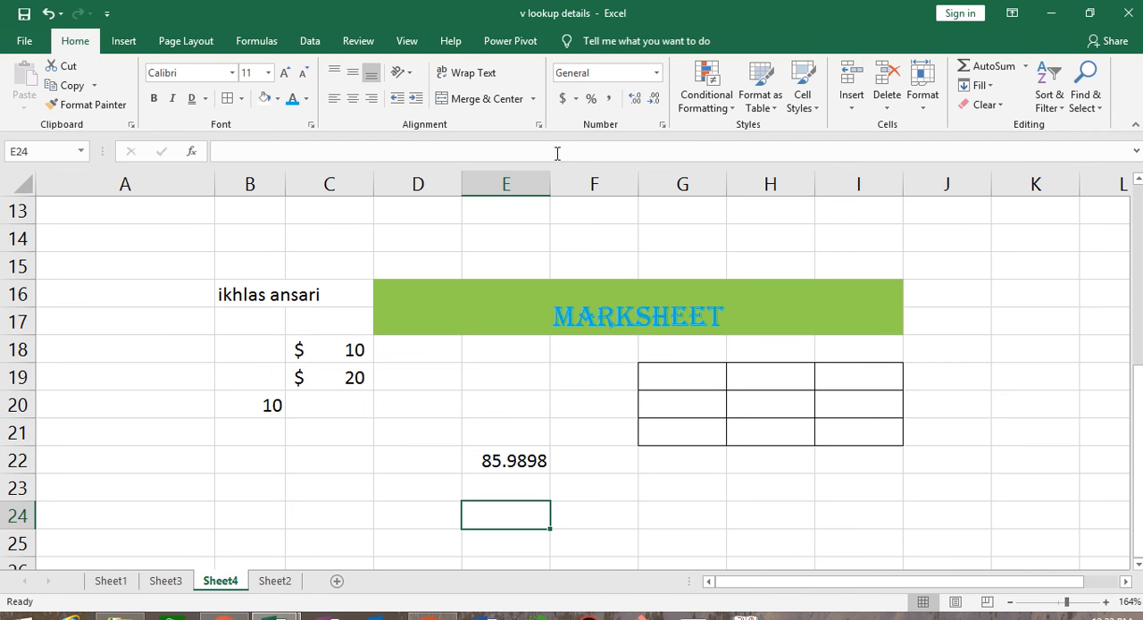
{"action": "left_click", "coordinate": [576, 99]}
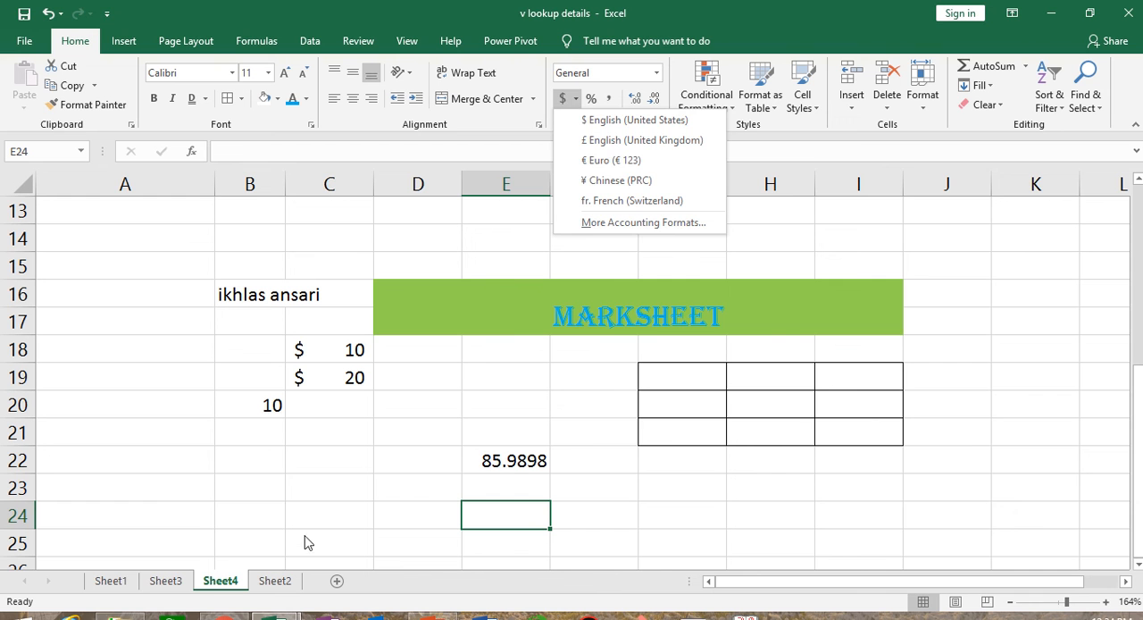
{"action": "left_click", "coordinate": [298, 492]}
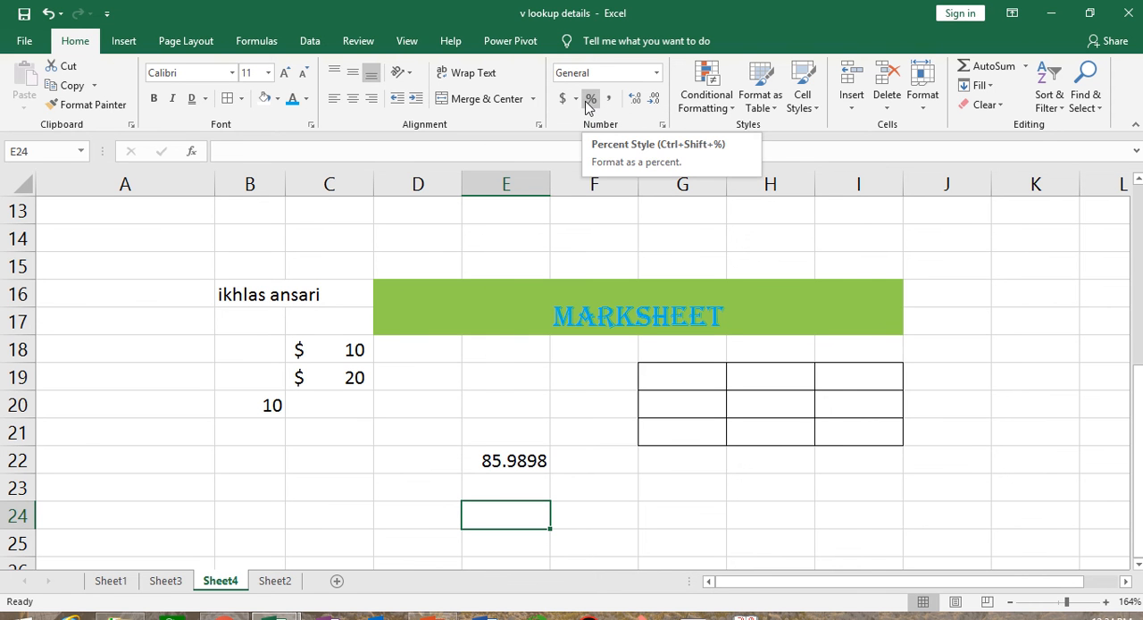
- Apply the percentage format to J14:J20 and enter 85% in J14
{"action": "left_click", "coordinate": [959, 240]}
{"action": "left_click_drag", "start_coordinate": [974, 229], "coordinate": [987, 404]}
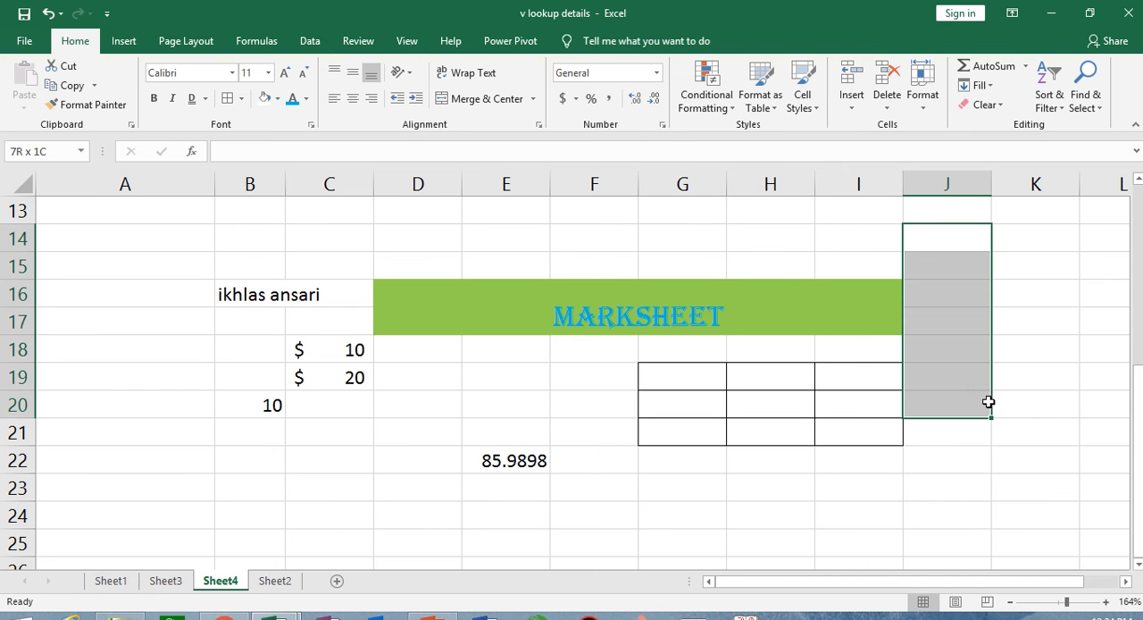
{"action": "left_click", "coordinate": [592, 98]}
{"action": "type", "text": "85"}
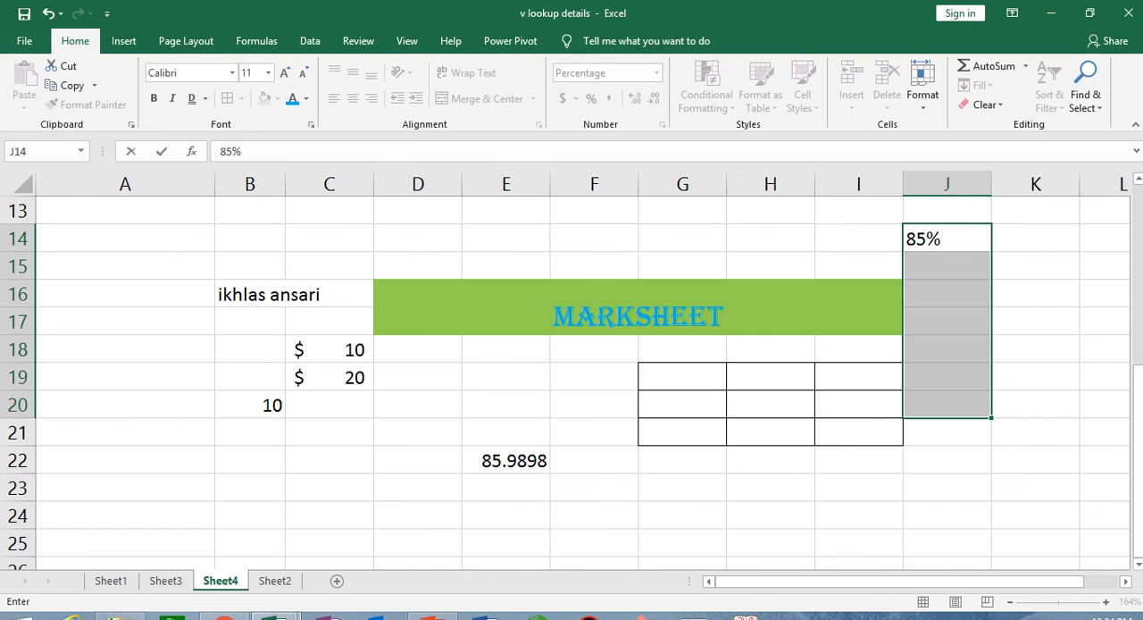
{"action": "key", "text": "Return"}
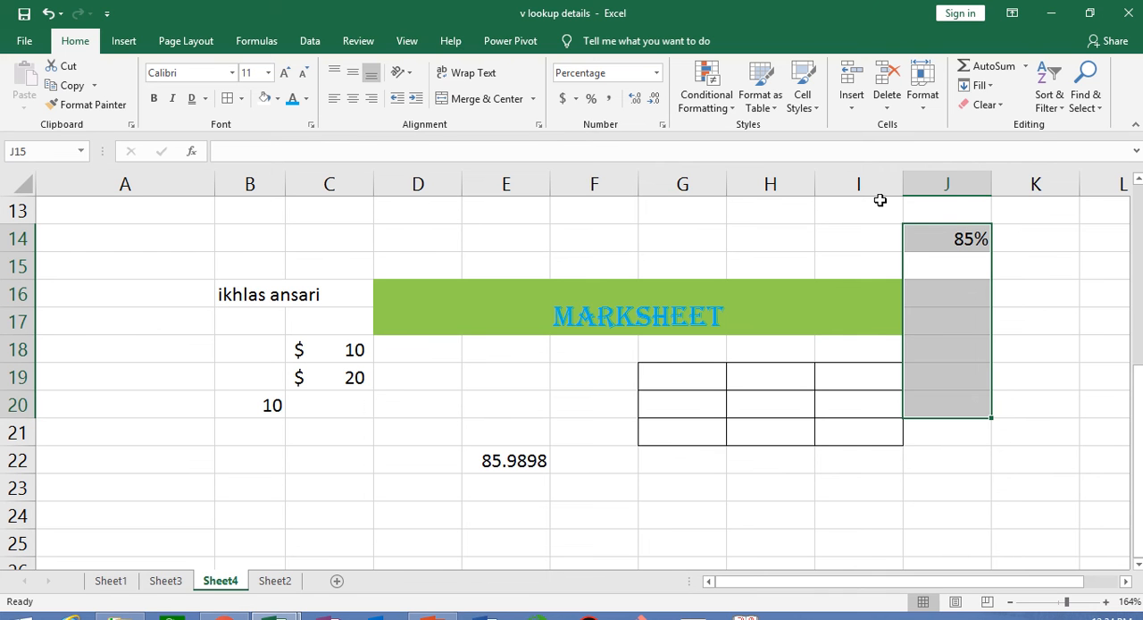
{"action": "mouse_move", "coordinate": [637, 7]}
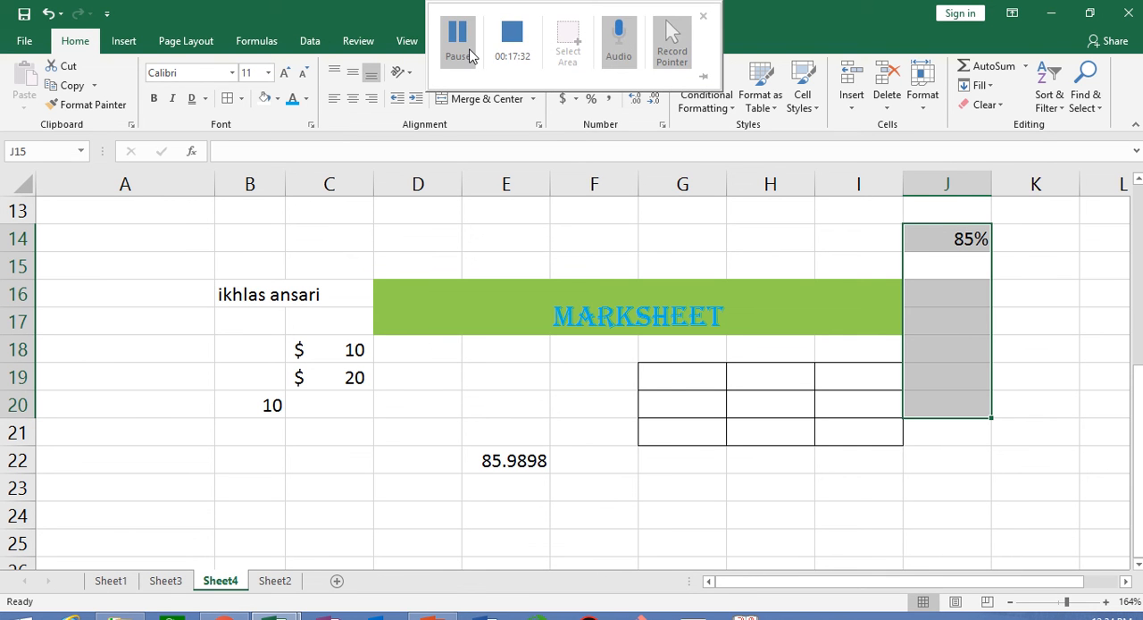
- Enter the number 85500 in cell K17
{"action": "left_click", "coordinate": [1019, 478]}
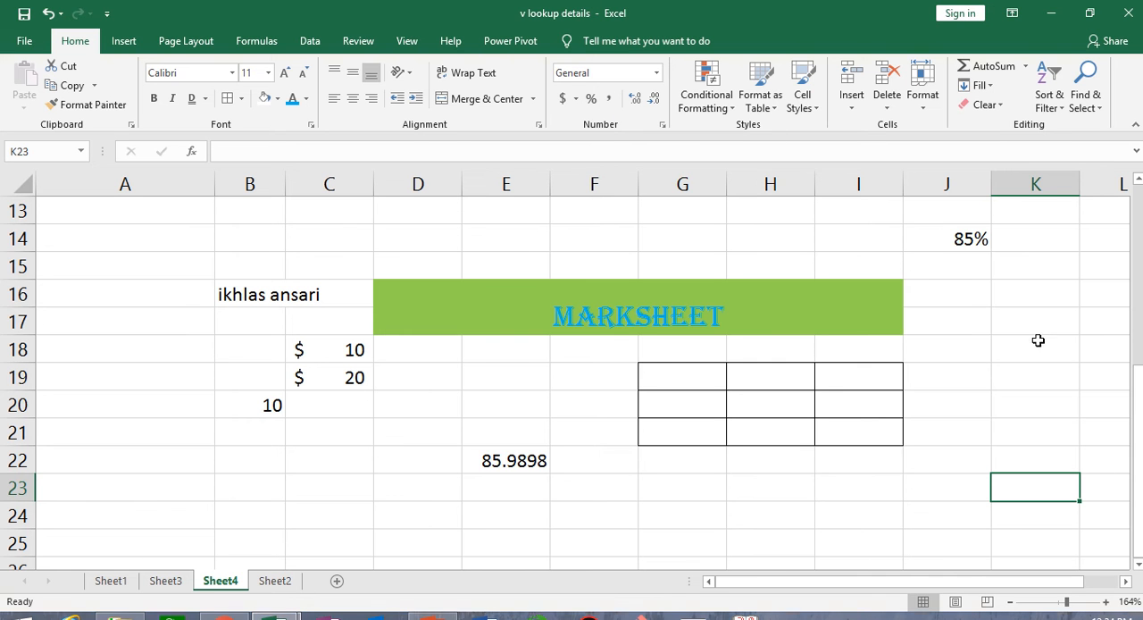
{"action": "key", "text": "Up"}
{"action": "left_click", "coordinate": [1031, 314]}
{"action": "type", "text": "85500"}
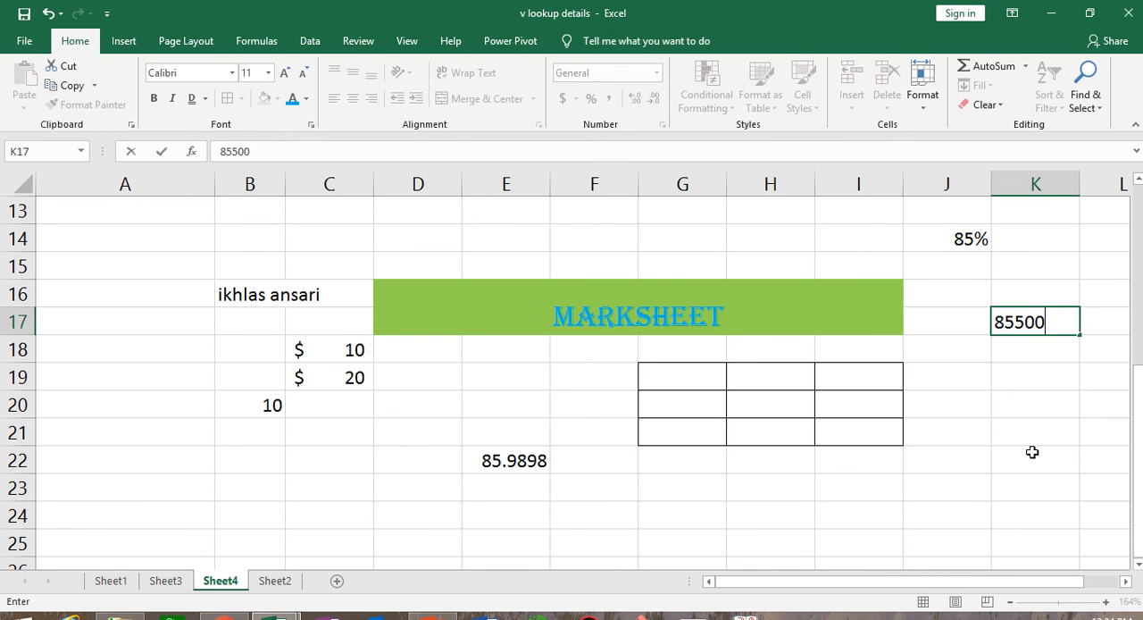
{"action": "key", "text": "Return"}
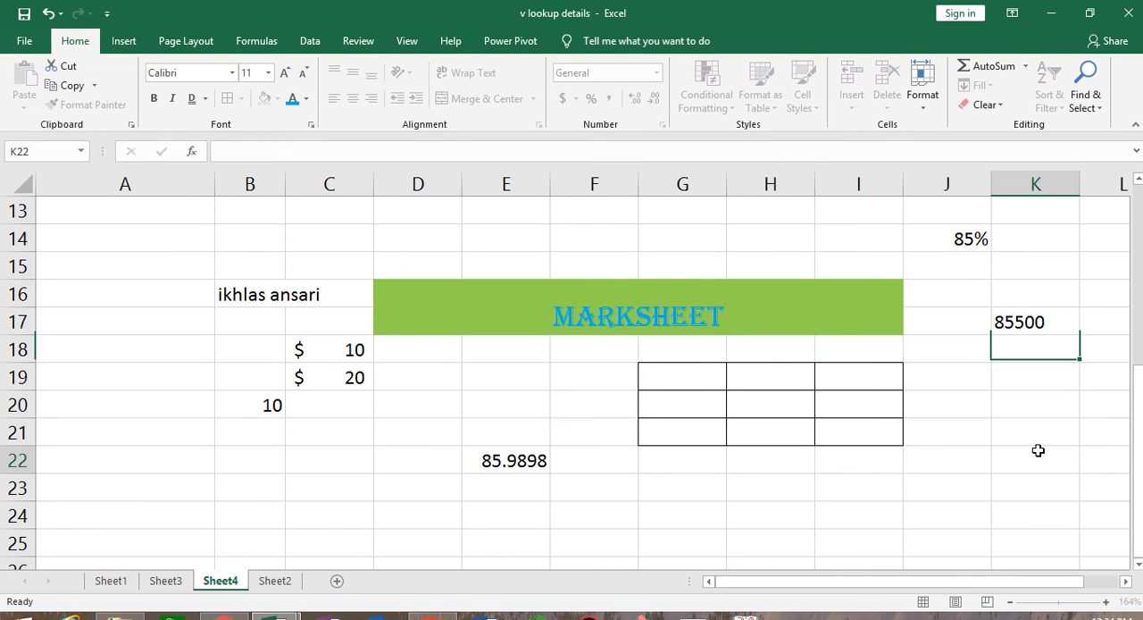
{"action": "left_click", "coordinate": [1032, 452]}
- Apply the comma style to K17 and reduce its decimals by two places
{"action": "left_click", "coordinate": [1021, 321]}
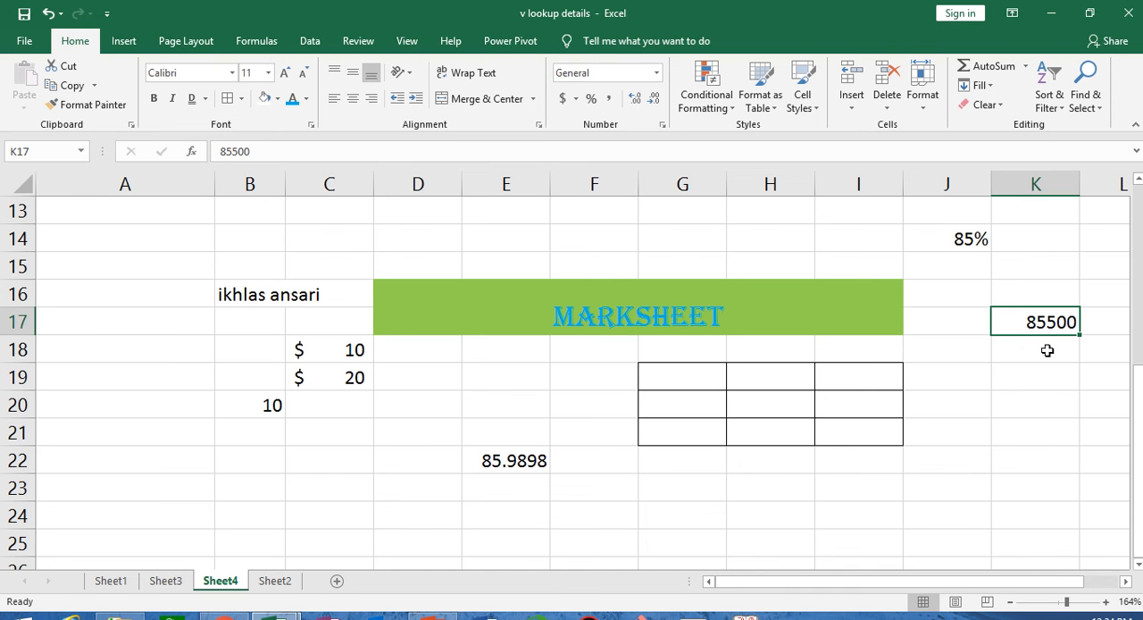
{"action": "left_click", "coordinate": [611, 100]}
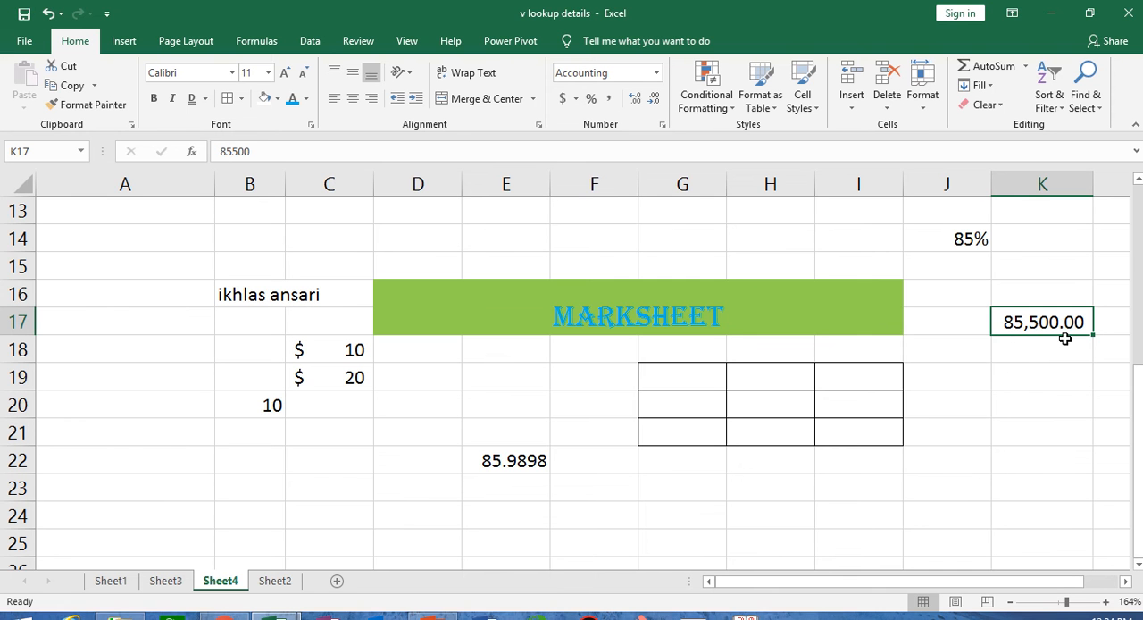
{"action": "left_click", "coordinate": [654, 100]}
{"action": "left_click", "coordinate": [654, 100]}
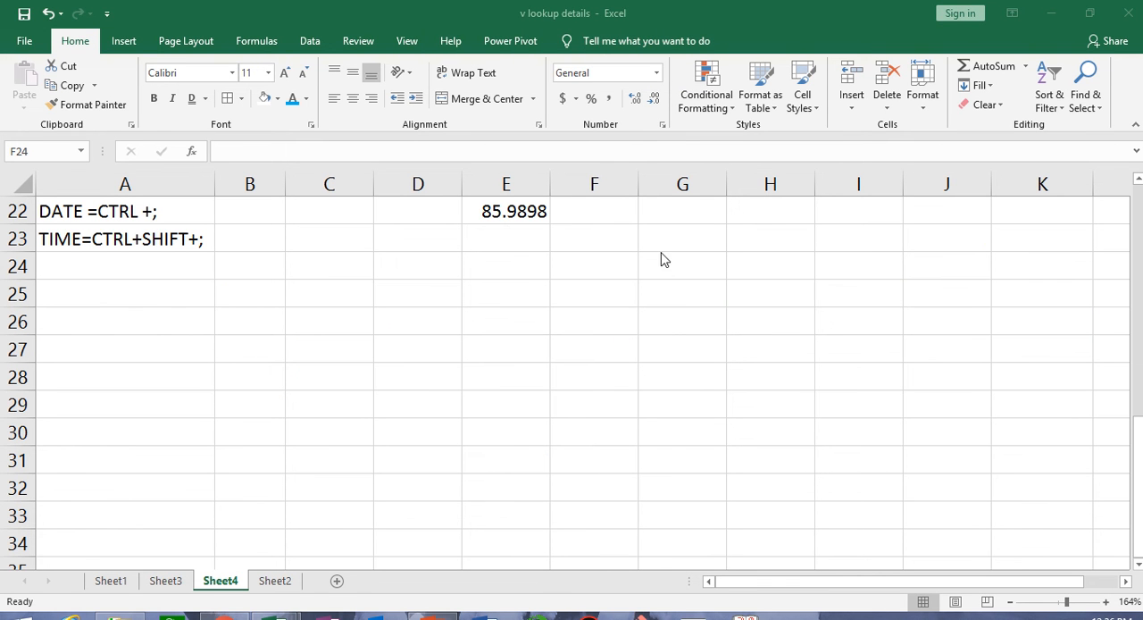
- Look over the list of number formats for cell F24, close it unchanged and select G25
{"action": "left_click", "coordinate": [656, 73]}
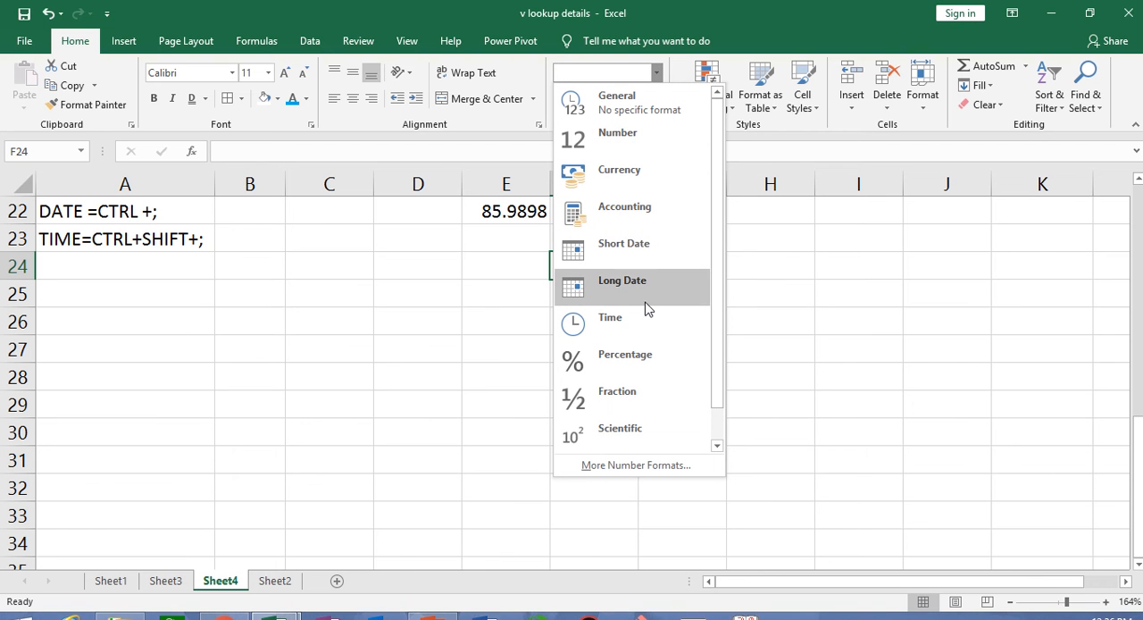
{"action": "left_click", "coordinate": [769, 349]}
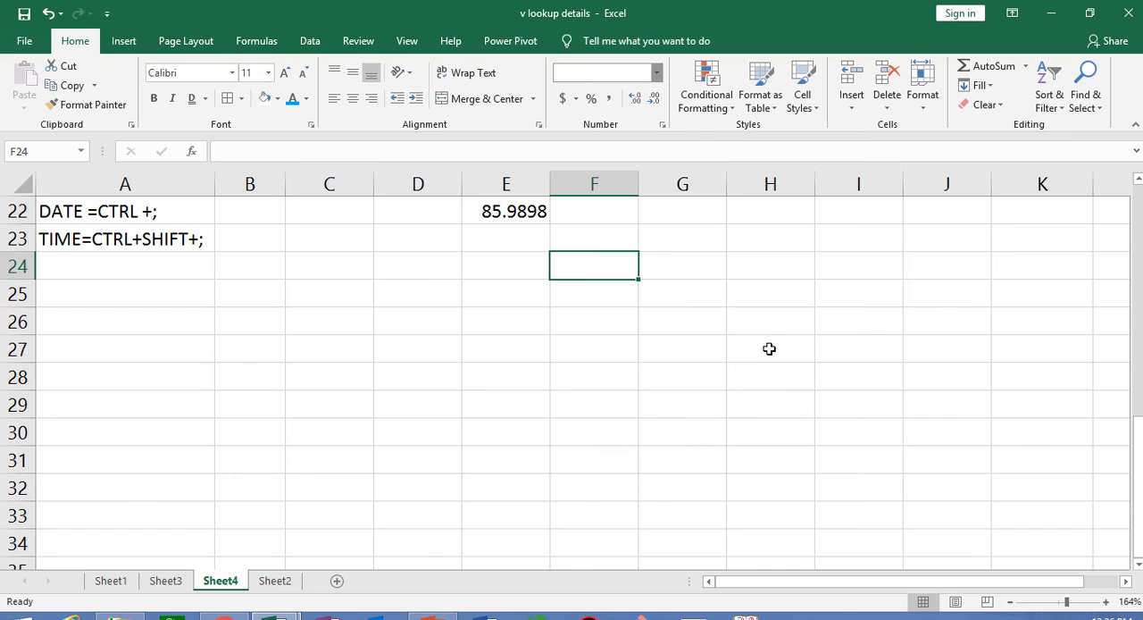
{"action": "left_click", "coordinate": [769, 348]}
{"action": "left_click", "coordinate": [690, 293]}
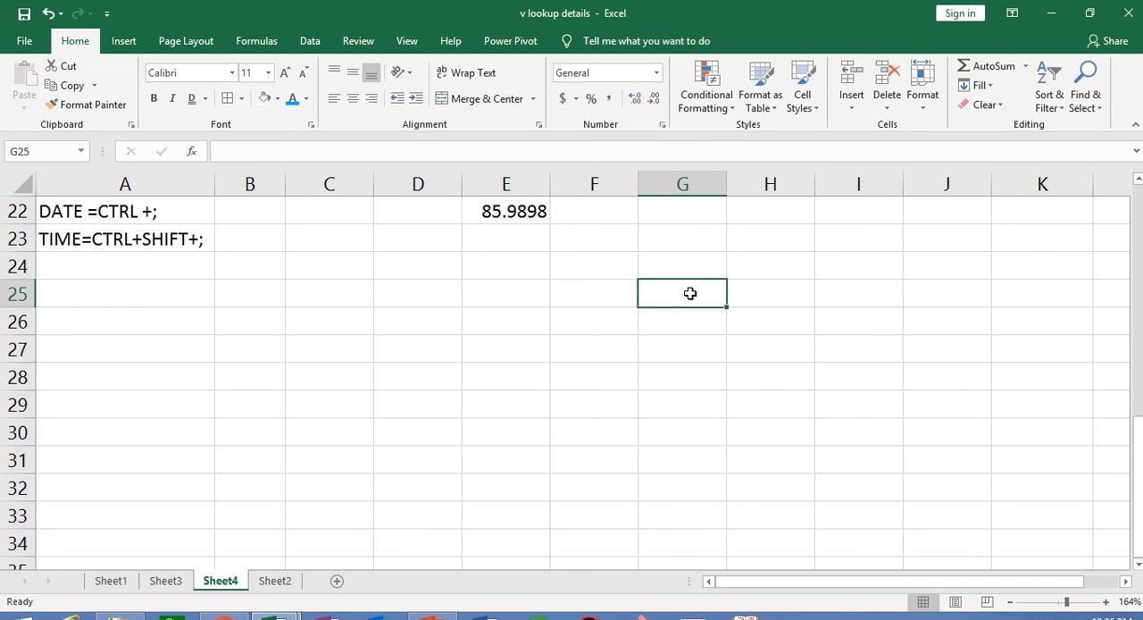
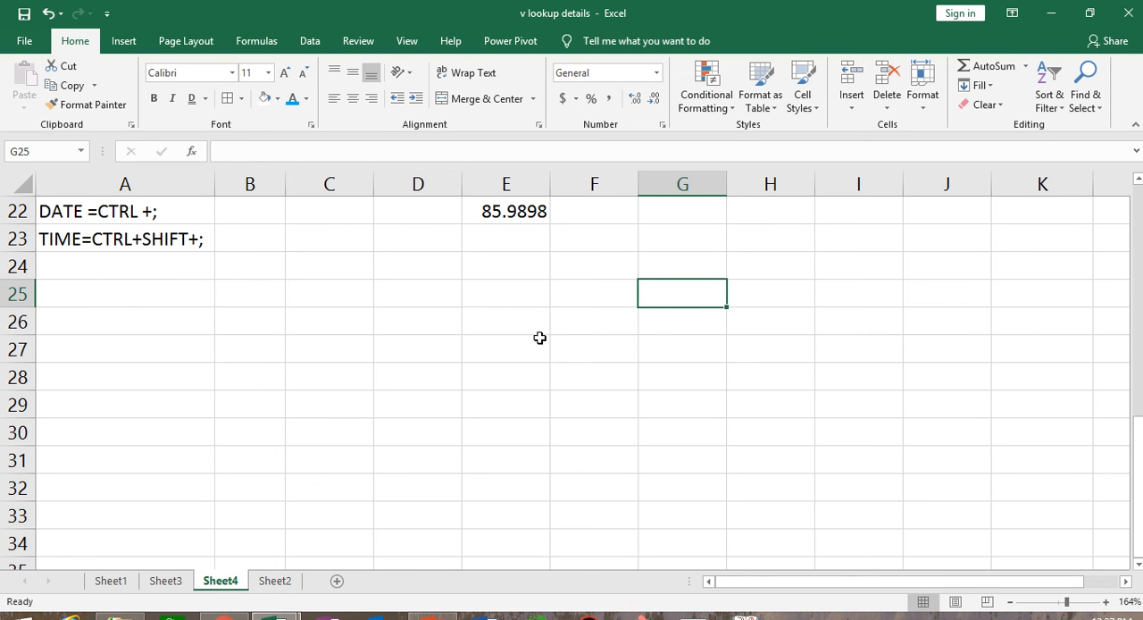
- Insert the current date, 3/7/2019, in cell G25
{"action": "key", "text": "ctrl+semicolon"}
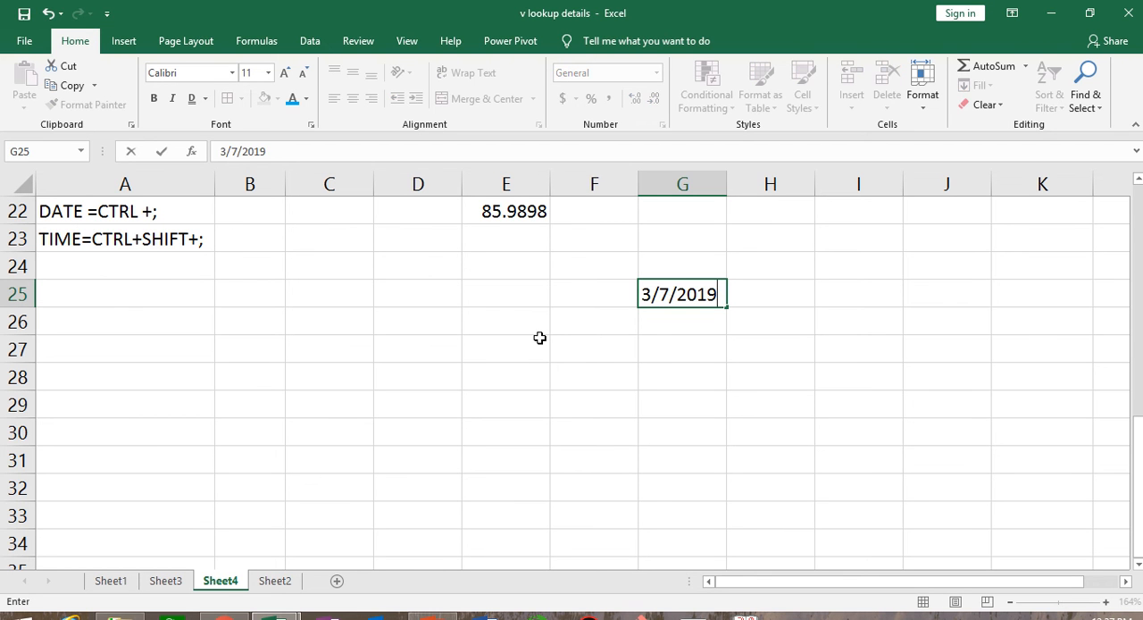
{"action": "left_click", "coordinate": [691, 368]}
{"action": "left_click", "coordinate": [688, 294]}
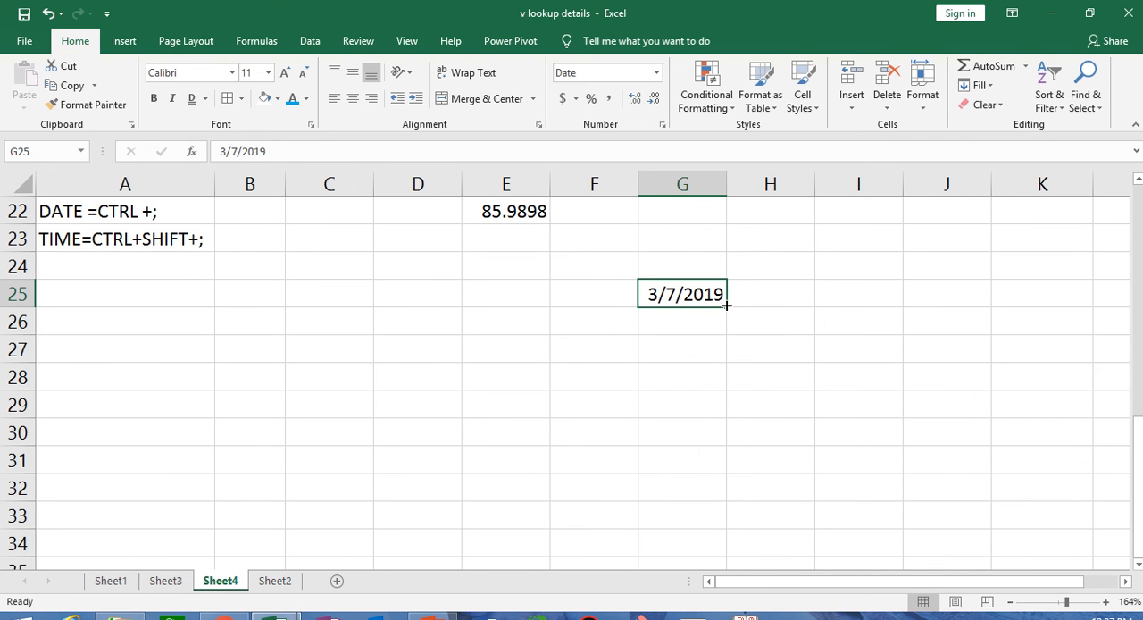
- Insert the current time, 12:37 PM, in cell G26 below the date
{"action": "left_click", "coordinate": [121, 239]}
{"action": "left_click", "coordinate": [691, 321]}
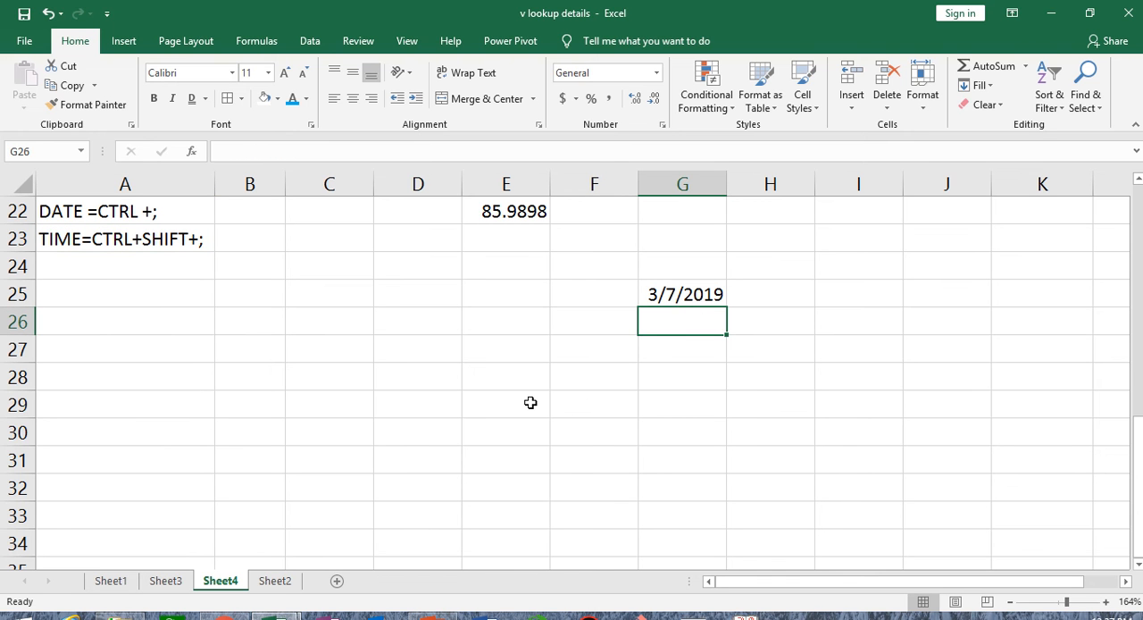
{"action": "key", "text": "ctrl+shift+semicolon"}
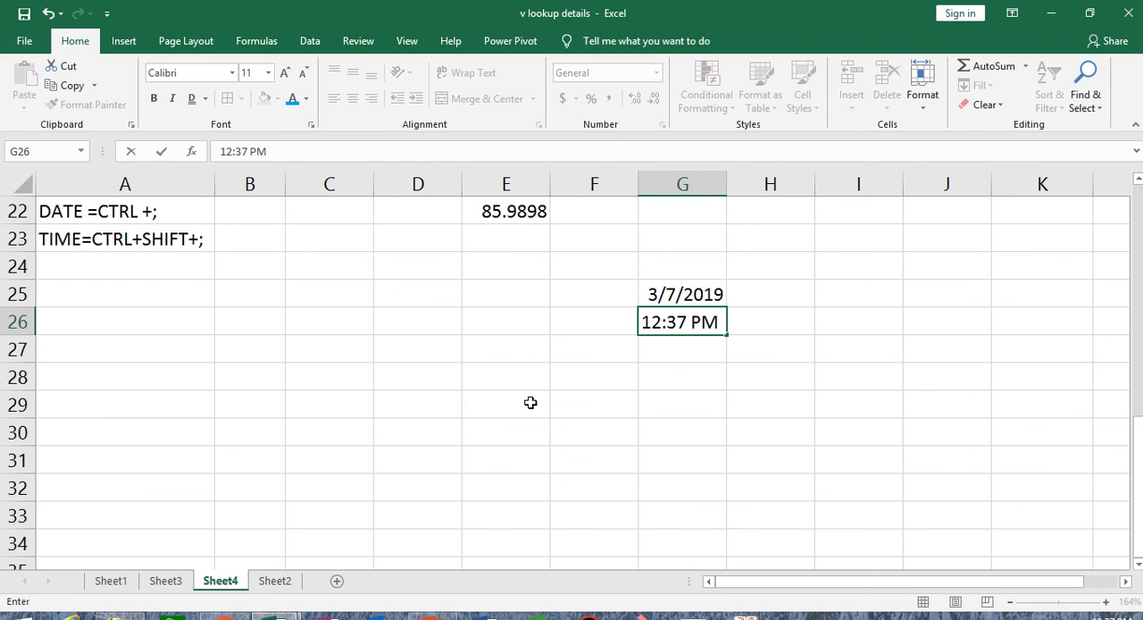
{"action": "mouse_move", "coordinate": [508, 3]}
{"action": "left_click", "coordinate": [444, 57]}
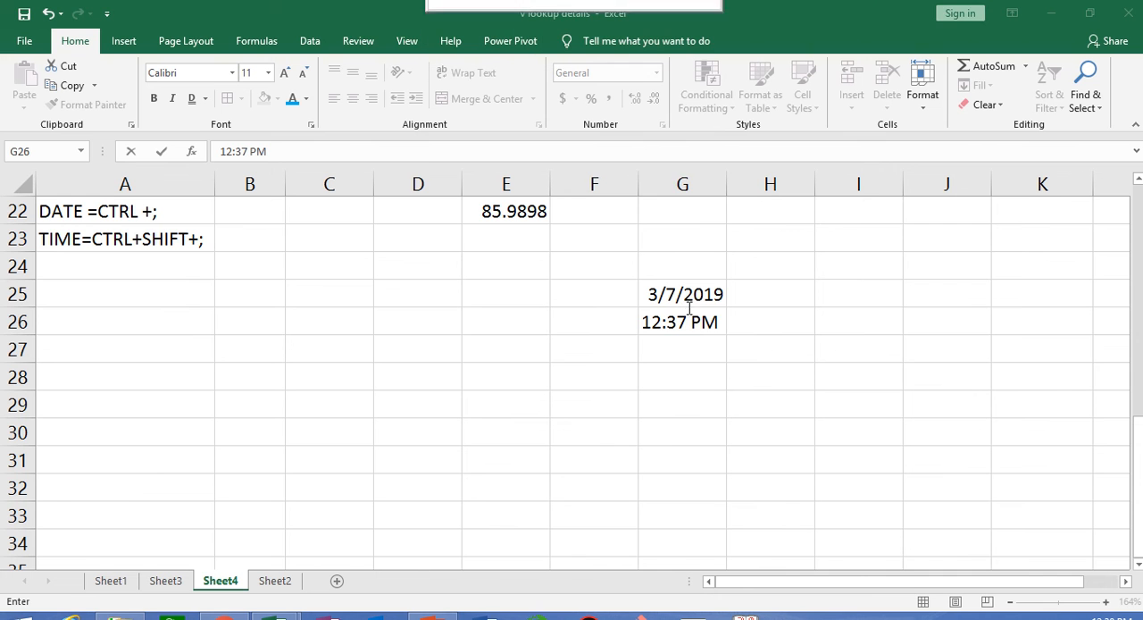
{"action": "left_click", "coordinate": [690, 295]}
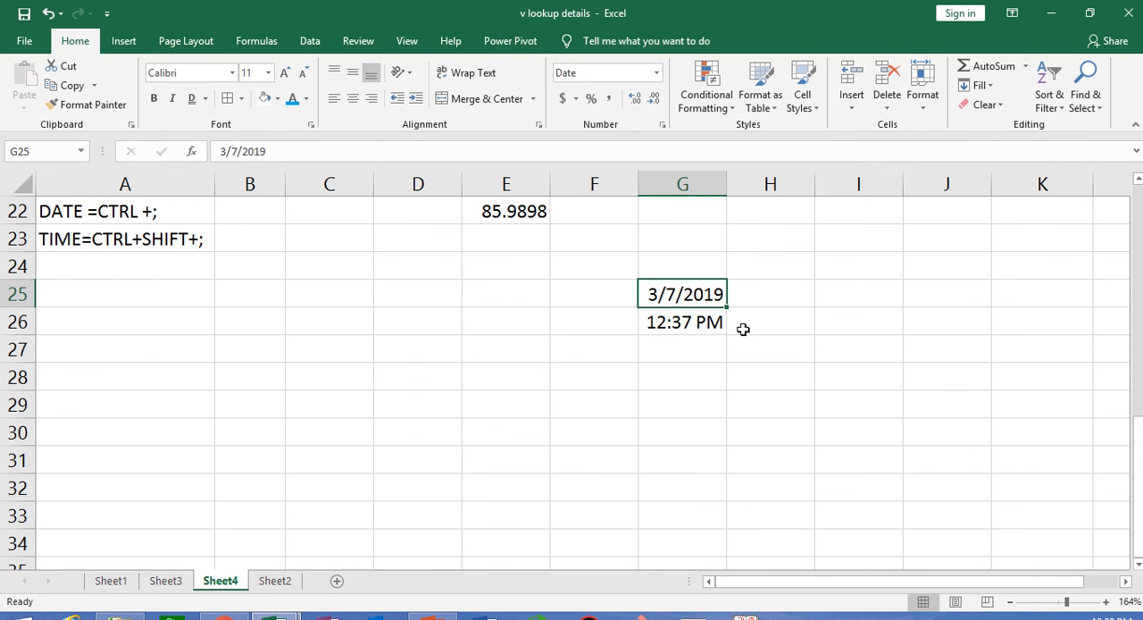
- Widen column G slightly so the date and time have more room
{"action": "left_click", "coordinate": [689, 322]}
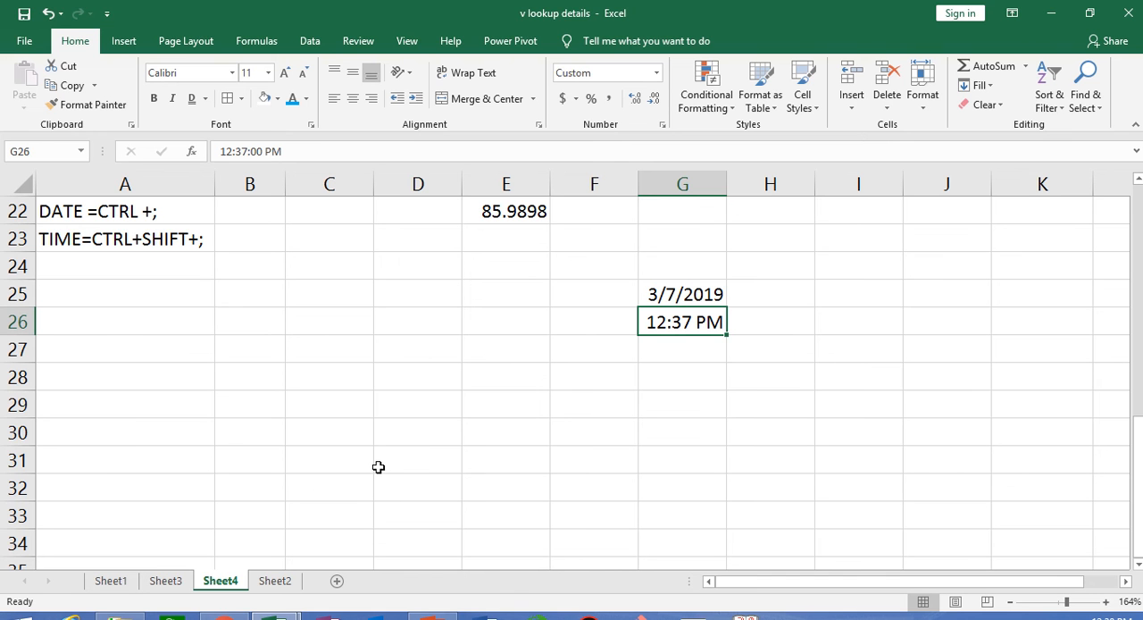
{"action": "left_click", "coordinate": [692, 296]}
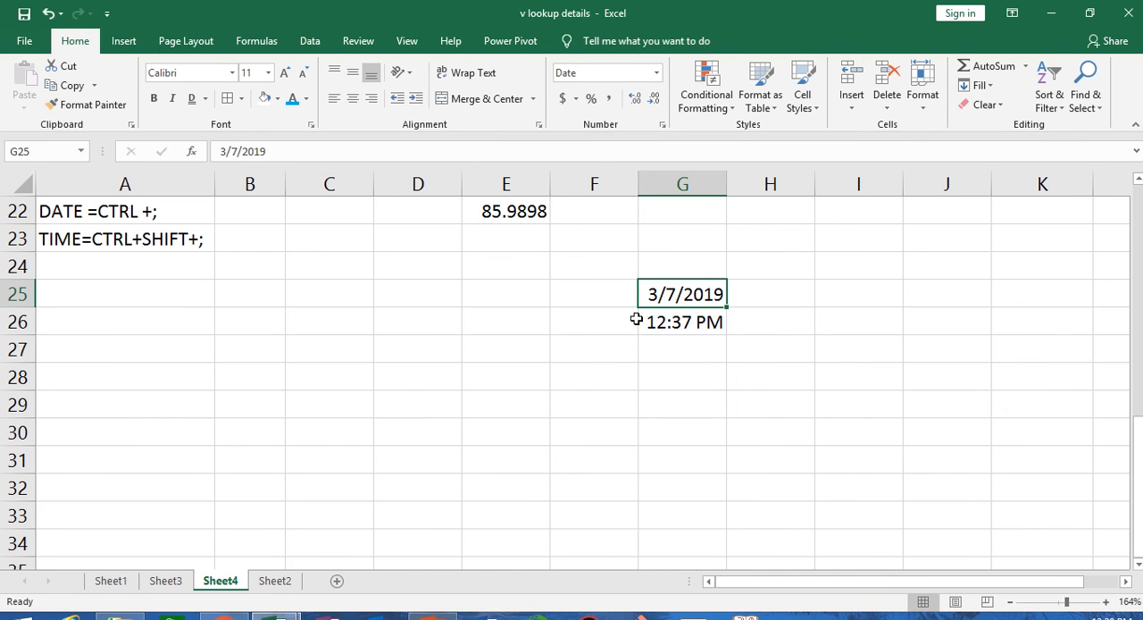
{"action": "left_click_drag", "start_coordinate": [728, 176], "coordinate": [743, 176]}
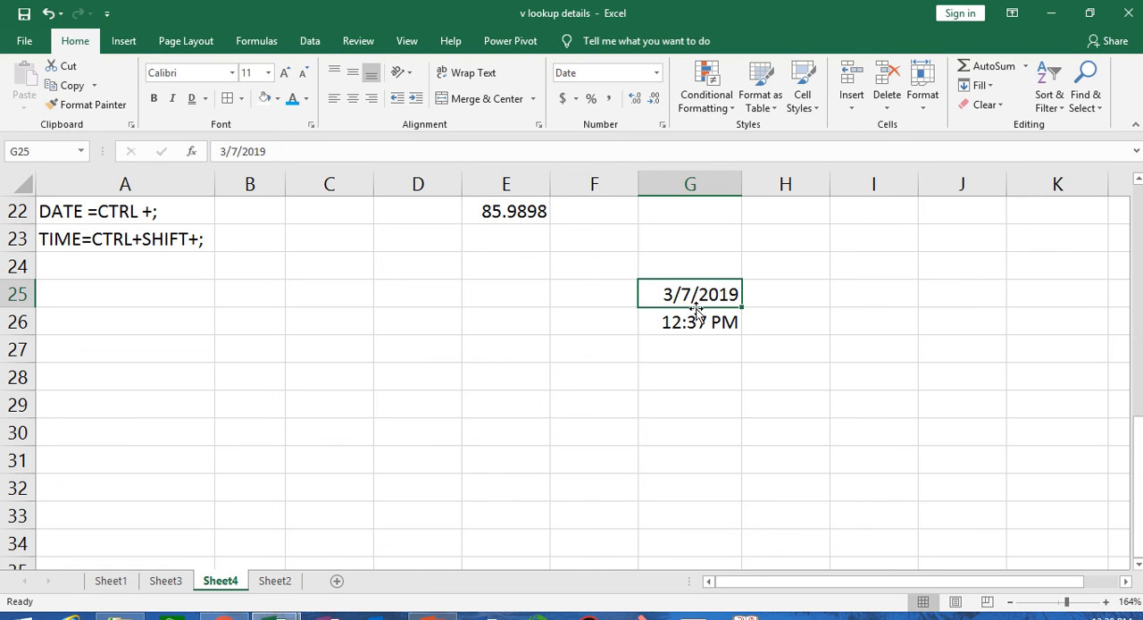
- Apply the Long Date format to the date in G25
{"action": "left_click", "coordinate": [657, 74]}
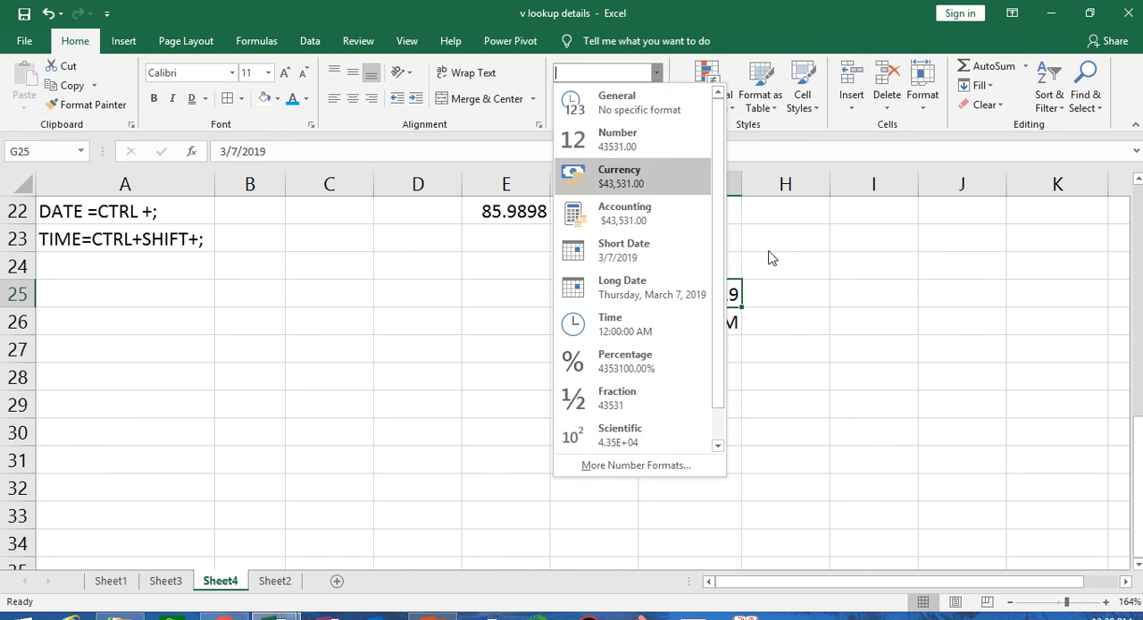
{"action": "left_click", "coordinate": [893, 335]}
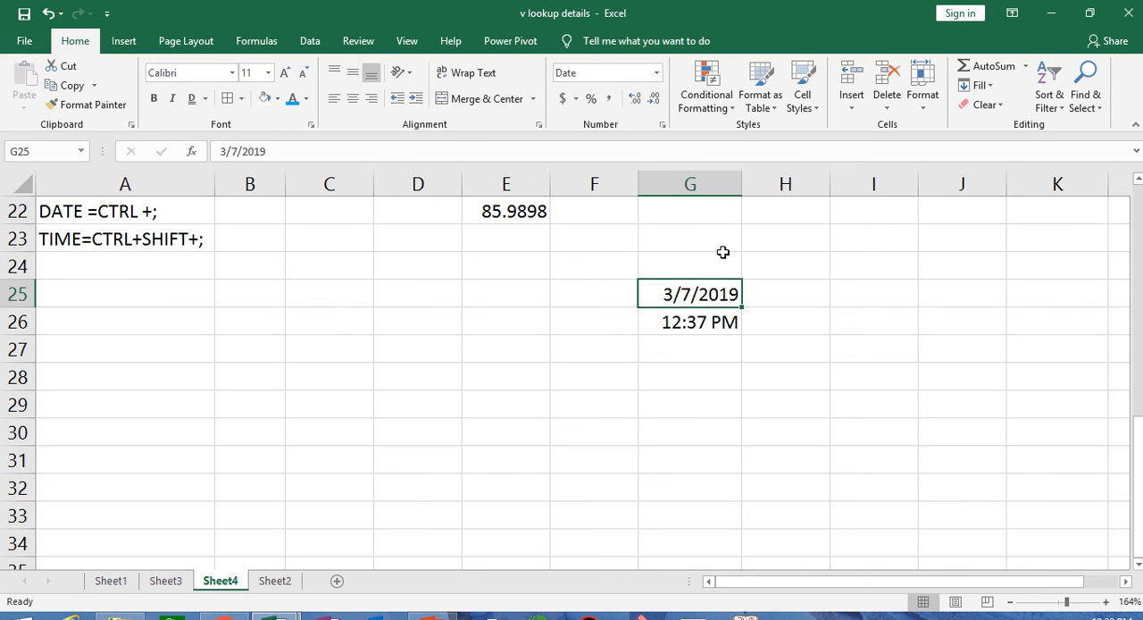
{"action": "left_click", "coordinate": [658, 75]}
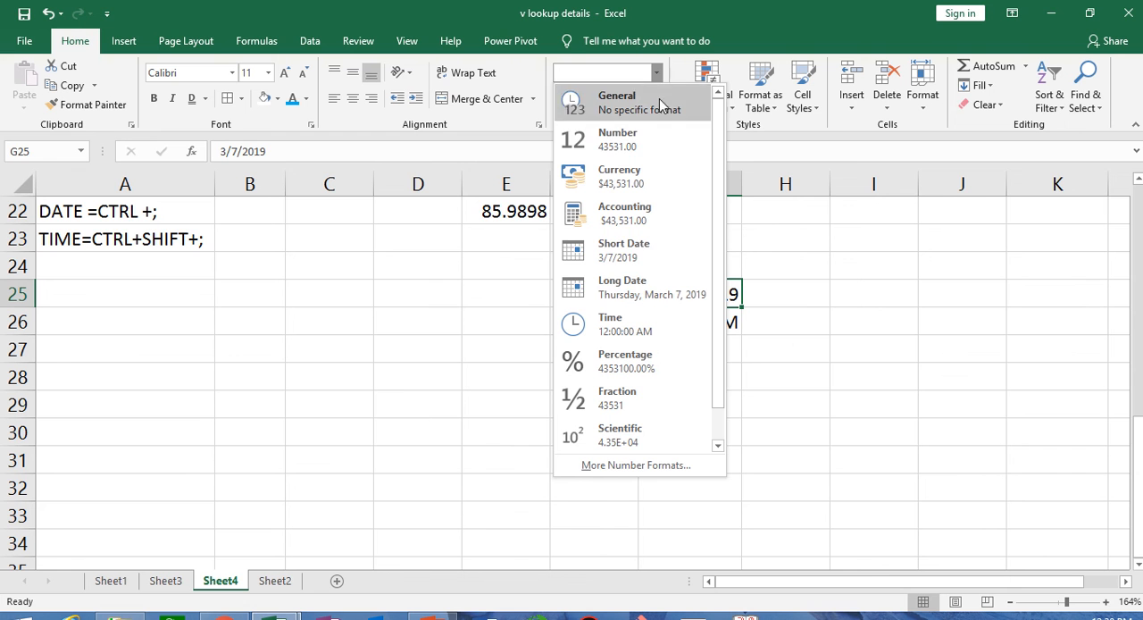
{"action": "left_click", "coordinate": [663, 293]}
{"action": "left_click", "coordinate": [759, 406]}
{"action": "left_click", "coordinate": [830, 480]}
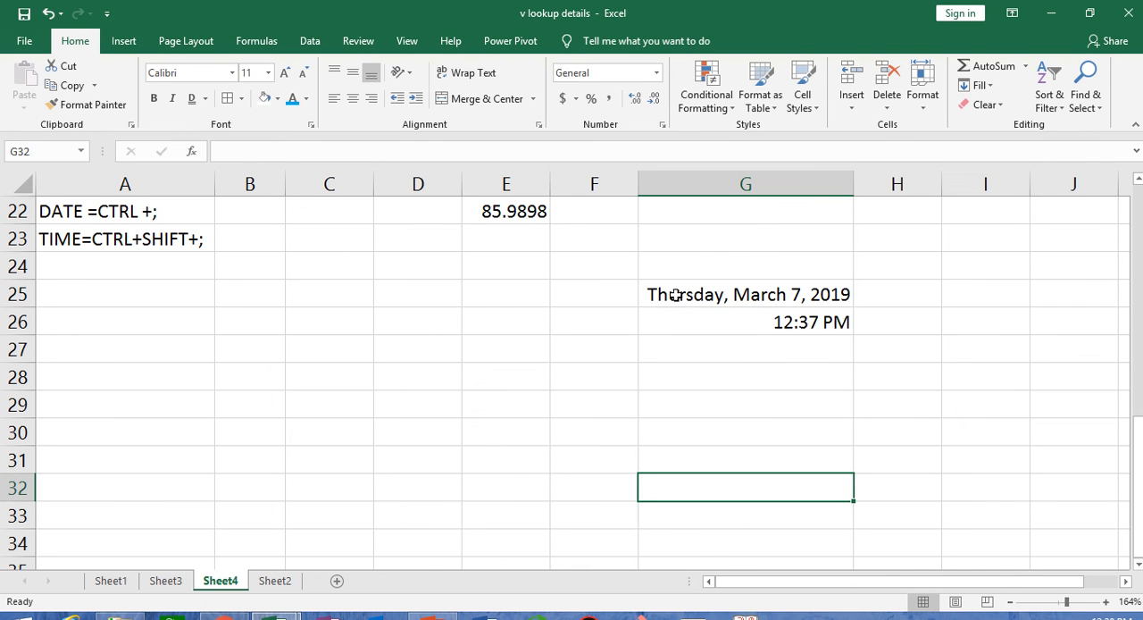
- Set the date in G25 back to the Short Date format
{"action": "left_click", "coordinate": [676, 295]}
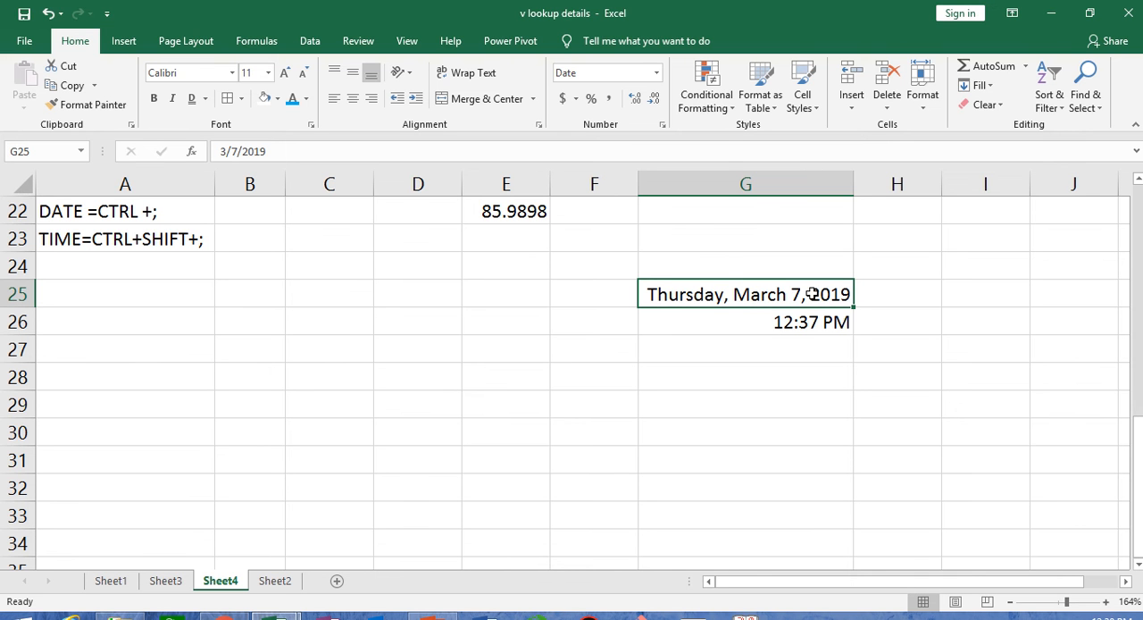
{"action": "left_click", "coordinate": [658, 74]}
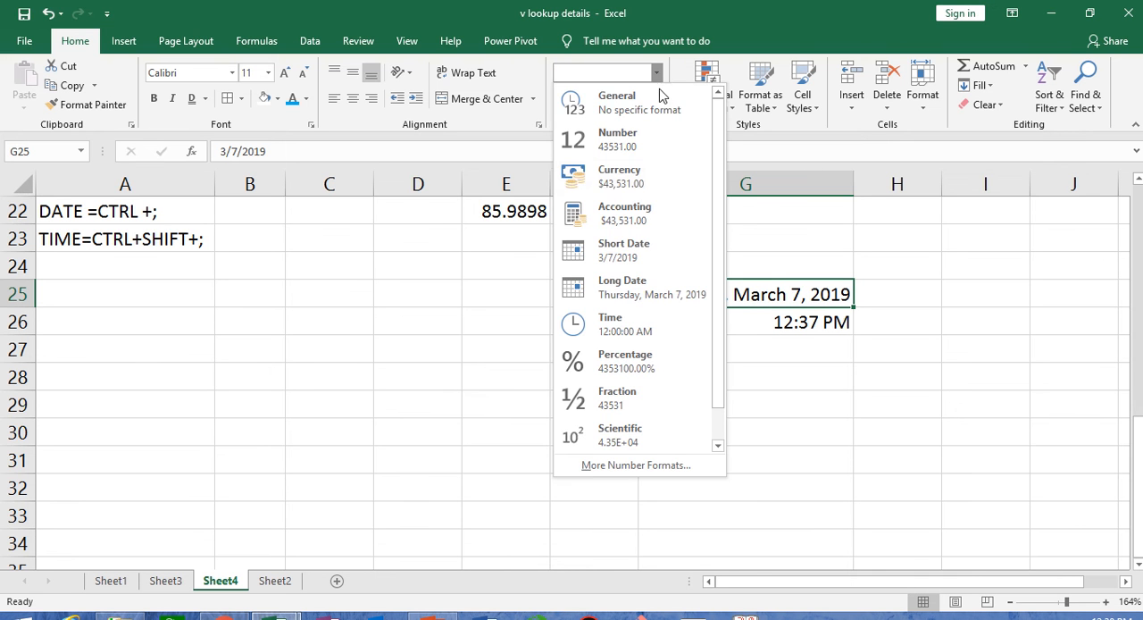
{"action": "left_click", "coordinate": [653, 254]}
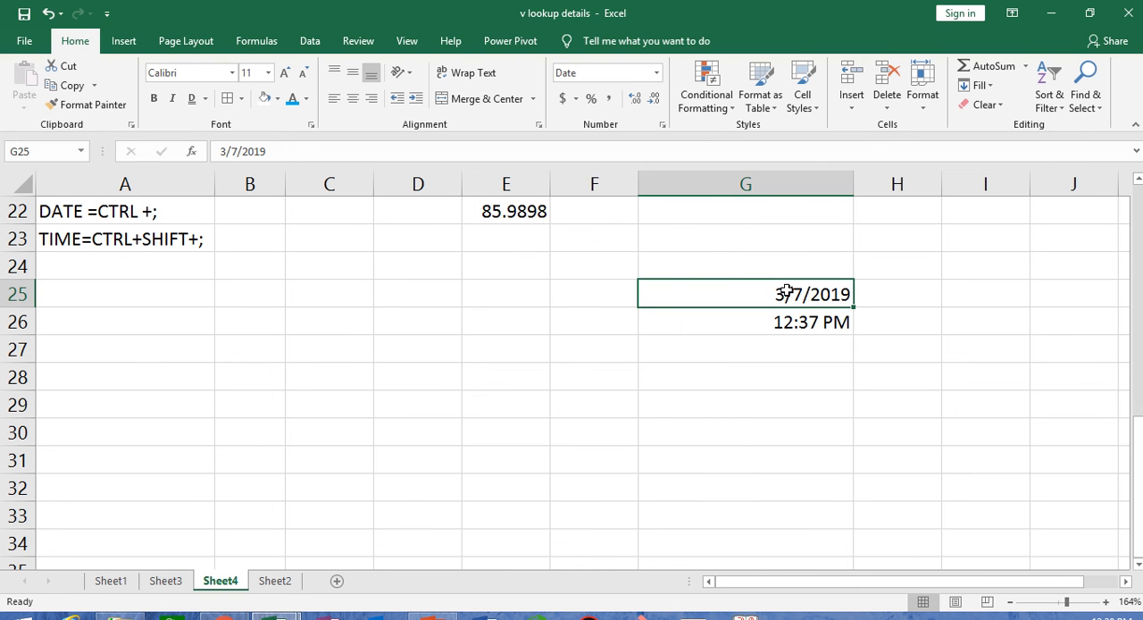
- Apply the Short Date format to I25 and enter 85 in it
{"action": "left_click", "coordinate": [983, 294]}
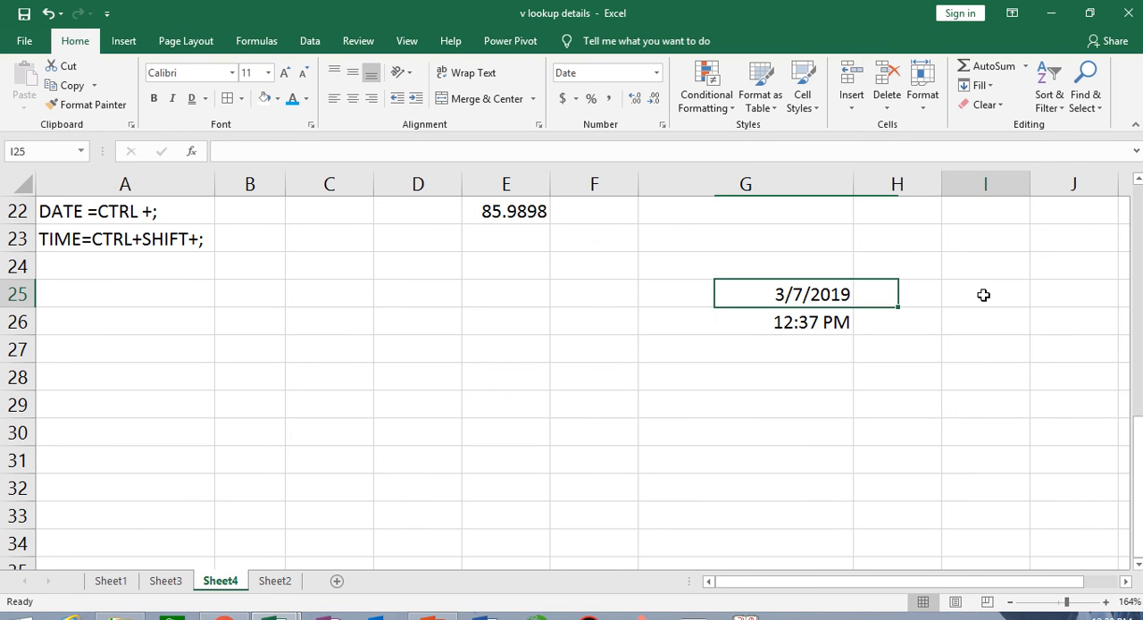
{"action": "left_click", "coordinate": [658, 73]}
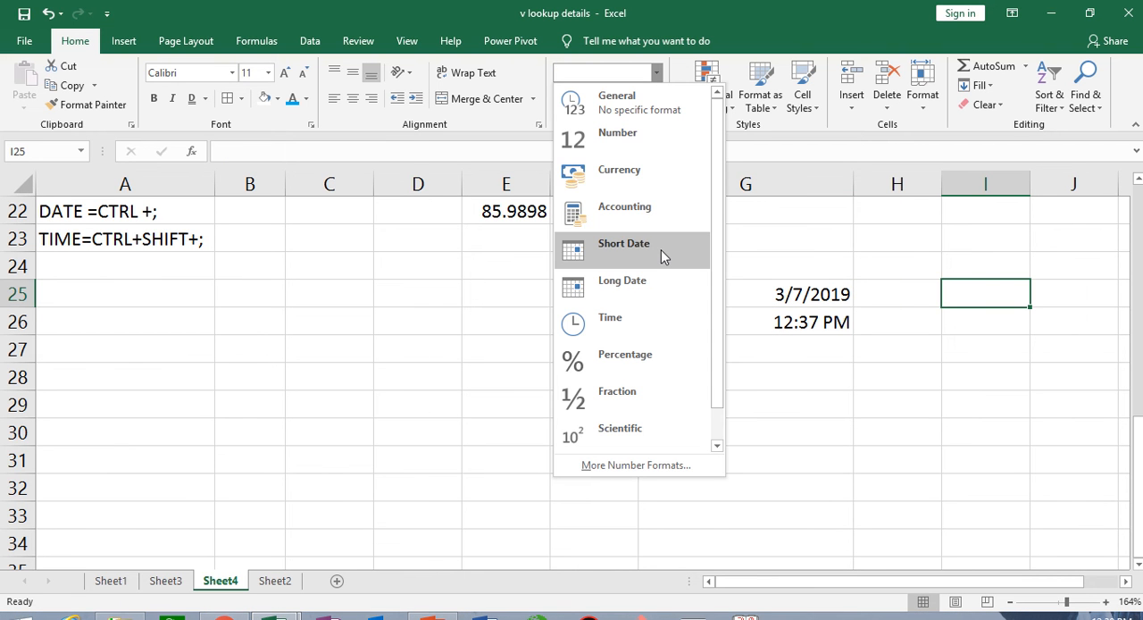
{"action": "left_click", "coordinate": [573, 247]}
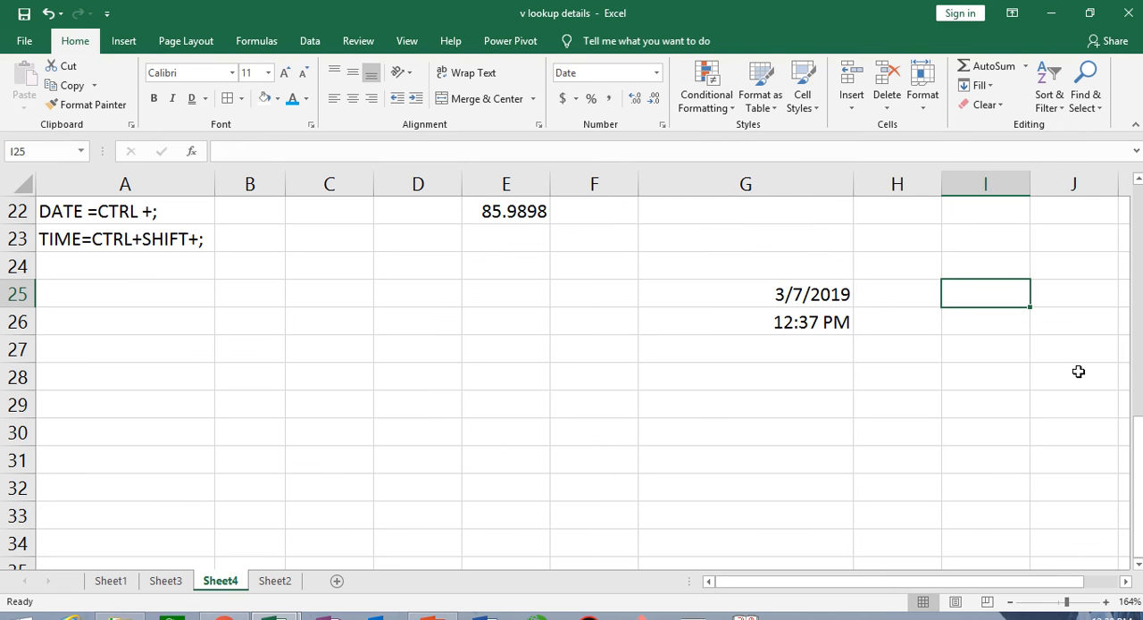
{"action": "type", "text": "85"}
{"action": "key", "text": "Return"}
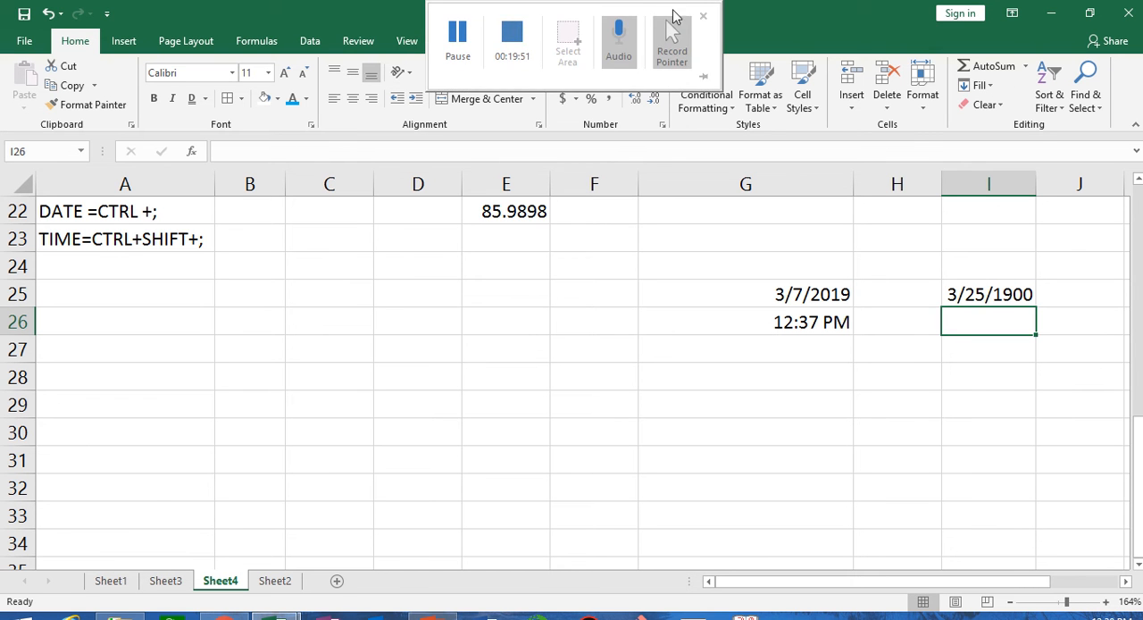
- Change the number format of I25 to General
{"action": "left_click", "coordinate": [972, 294]}
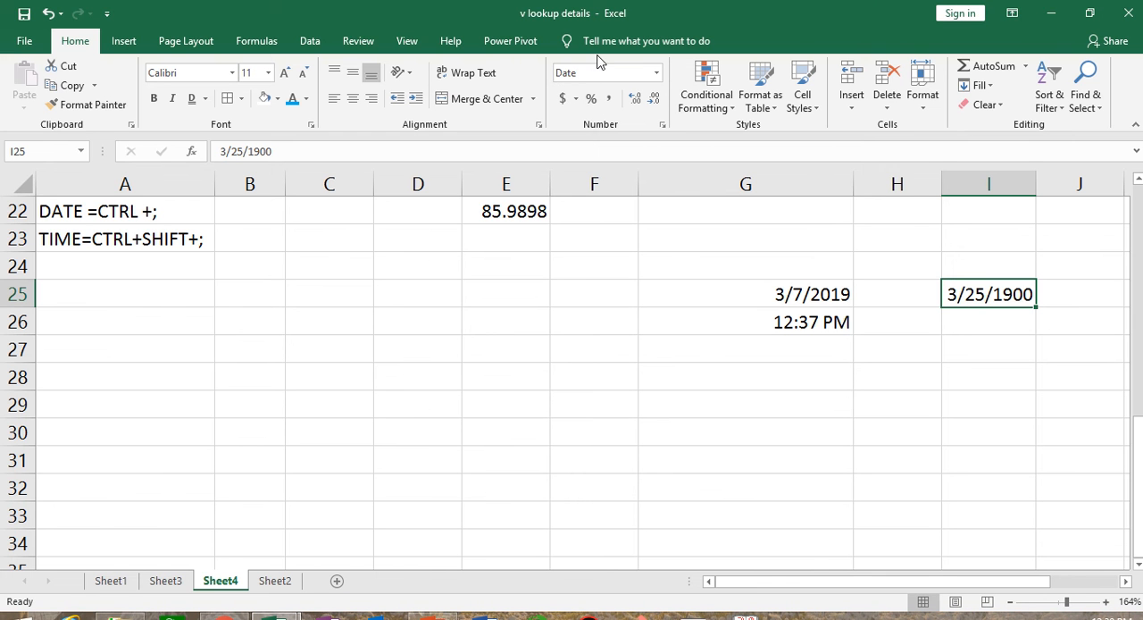
{"action": "left_click", "coordinate": [656, 75]}
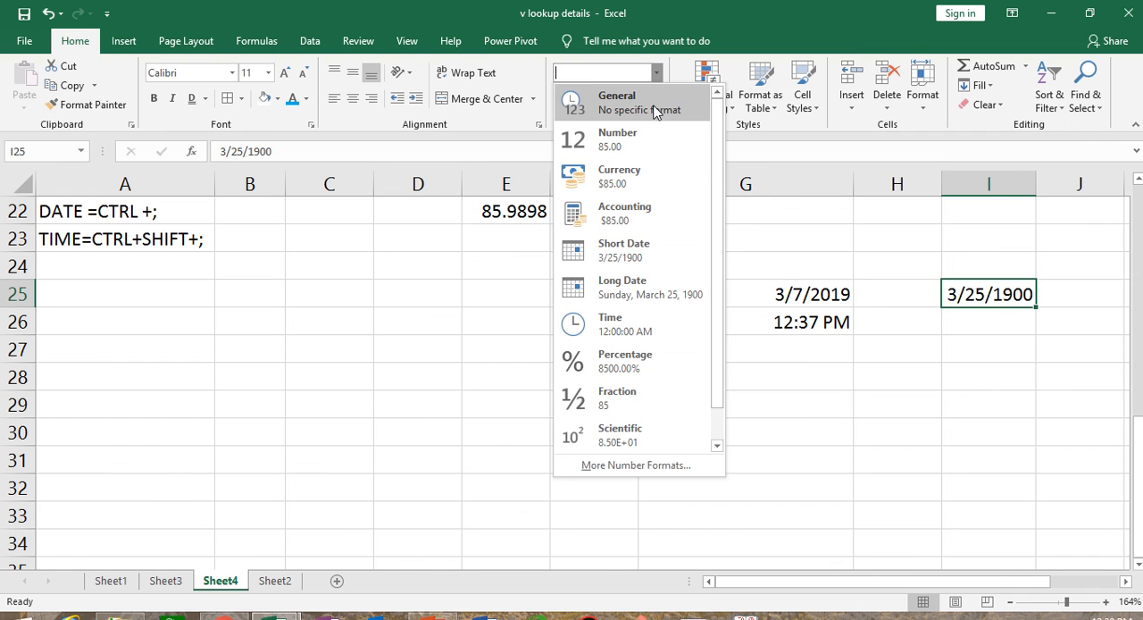
{"action": "left_click", "coordinate": [655, 106]}
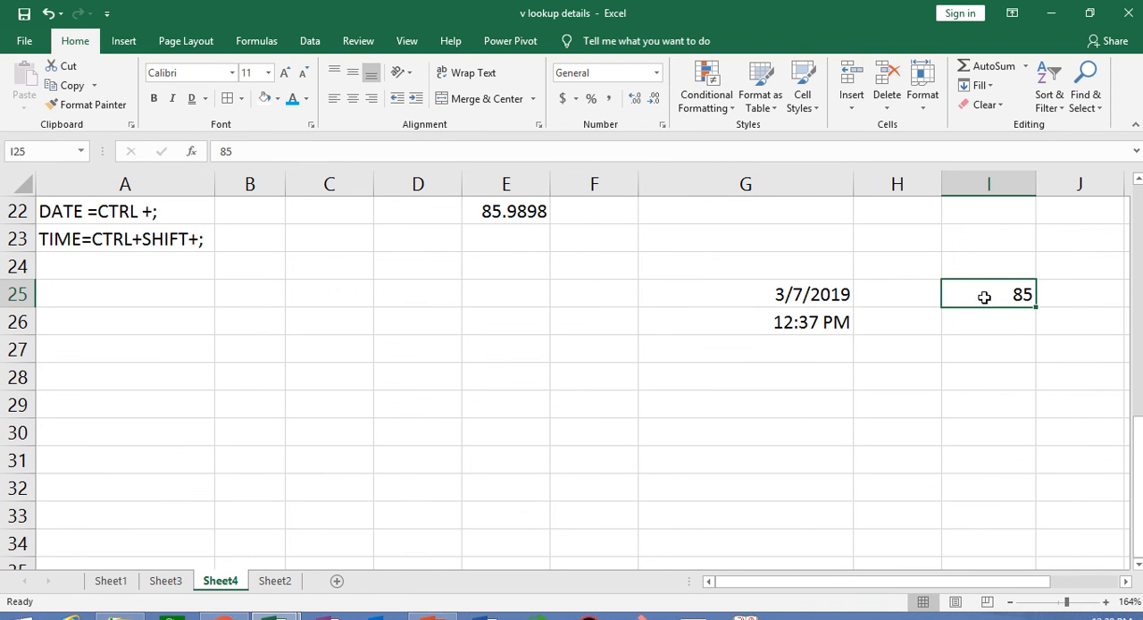
{"action": "left_click", "coordinate": [950, 453]}
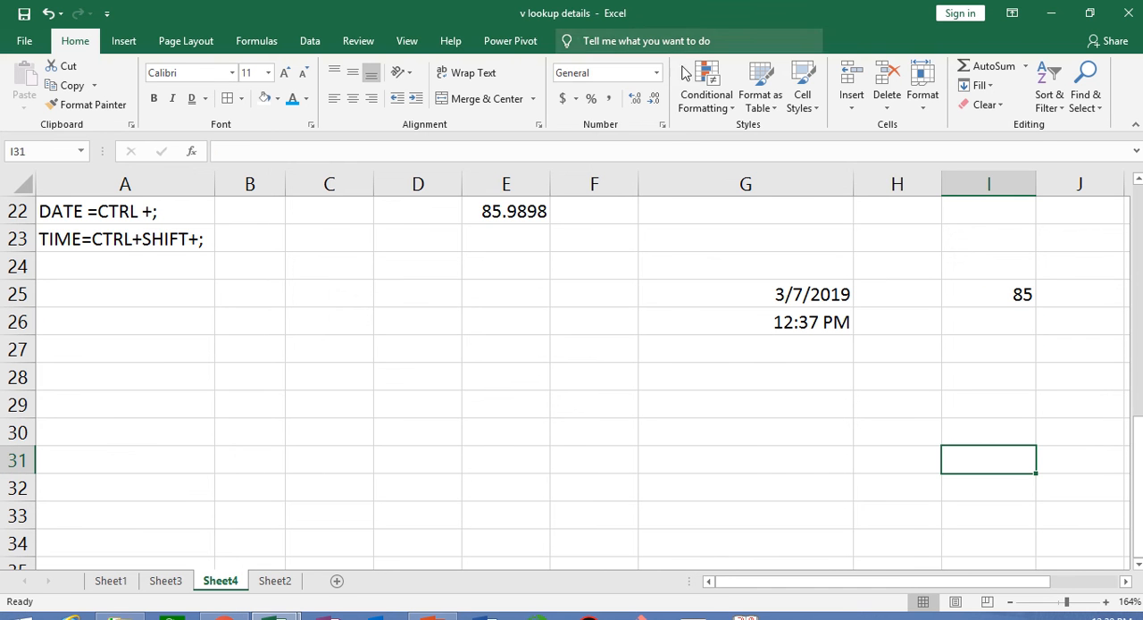
- Look over the list of number formats for cell F26 and close it unchanged
{"action": "mouse_move", "coordinate": [515, 43]}
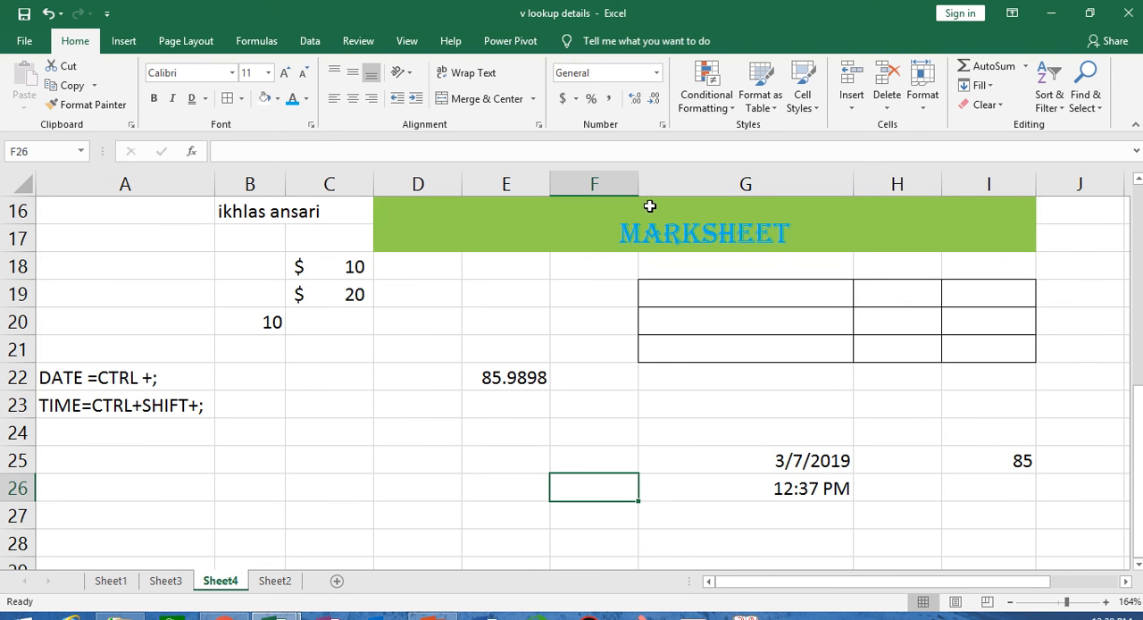
{"action": "left_click", "coordinate": [658, 76]}
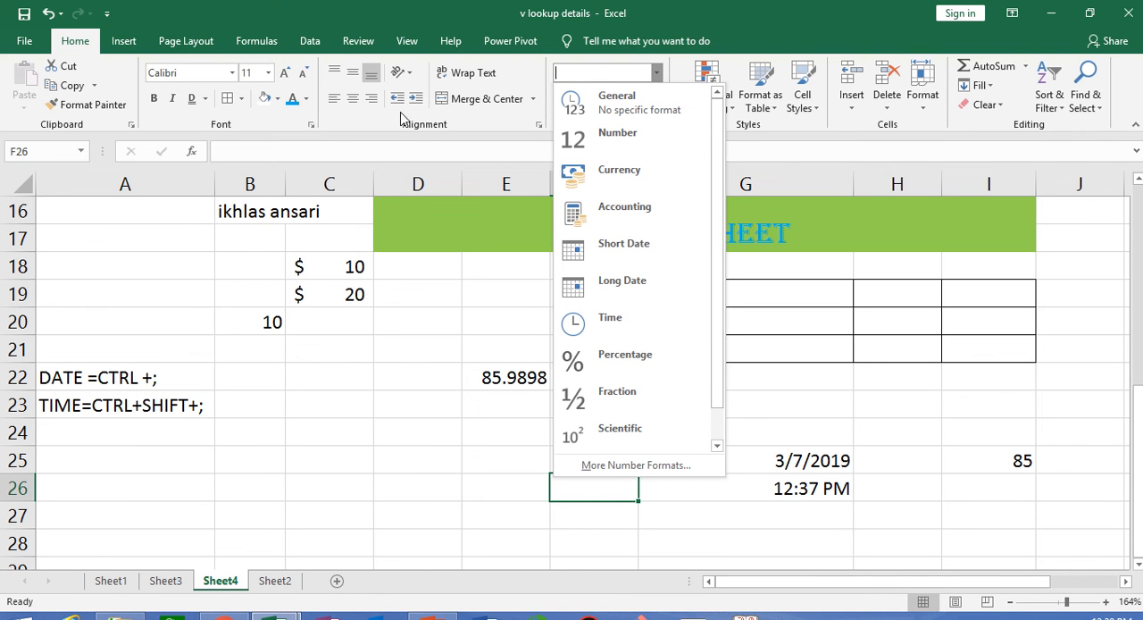
{"action": "left_click", "coordinate": [418, 482]}
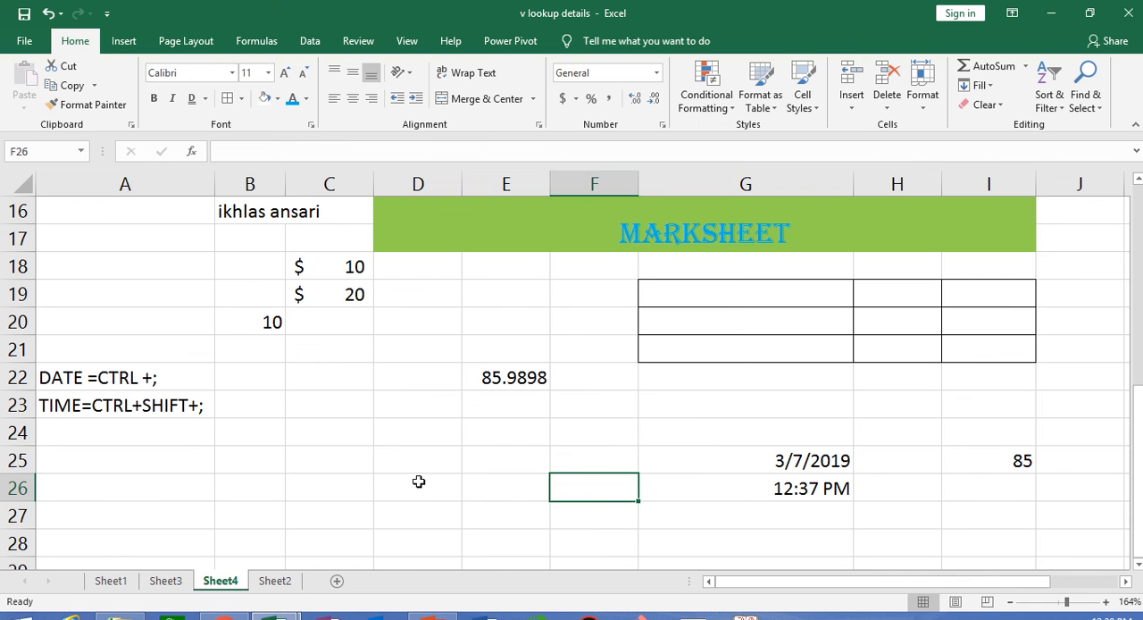
{"action": "left_click", "coordinate": [657, 75]}
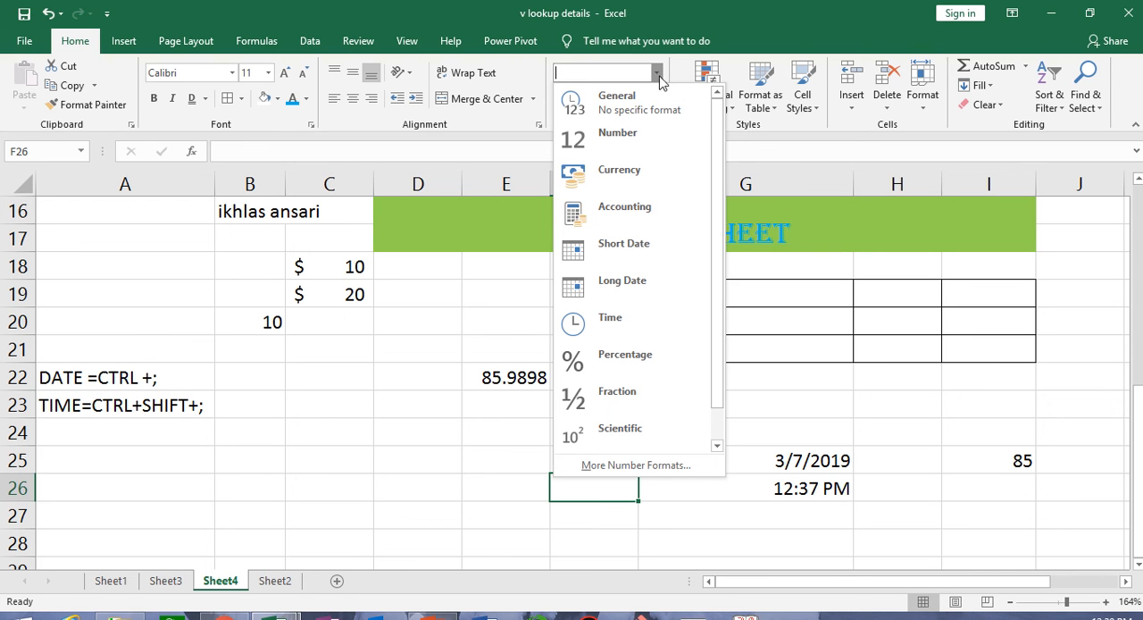
{"action": "left_click", "coordinate": [324, 441]}
- Enter 10 in C21 and apply the General format to C21:C27
{"action": "left_click_drag", "start_coordinate": [328, 360], "coordinate": [331, 506]}
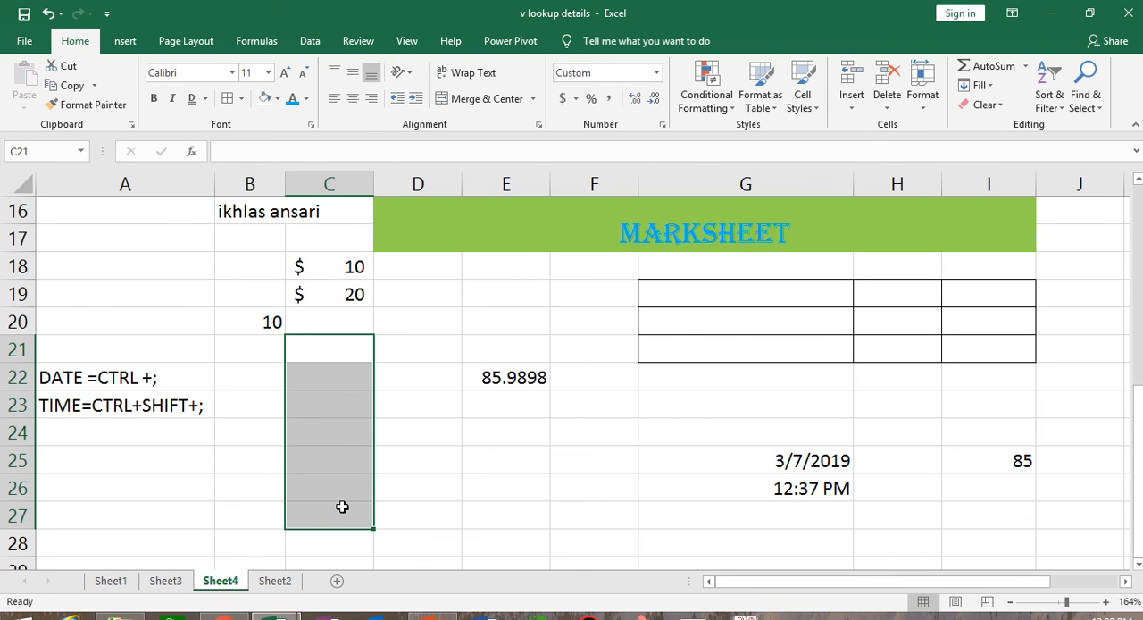
{"action": "type", "text": "10"}
{"action": "key", "text": "Return"}
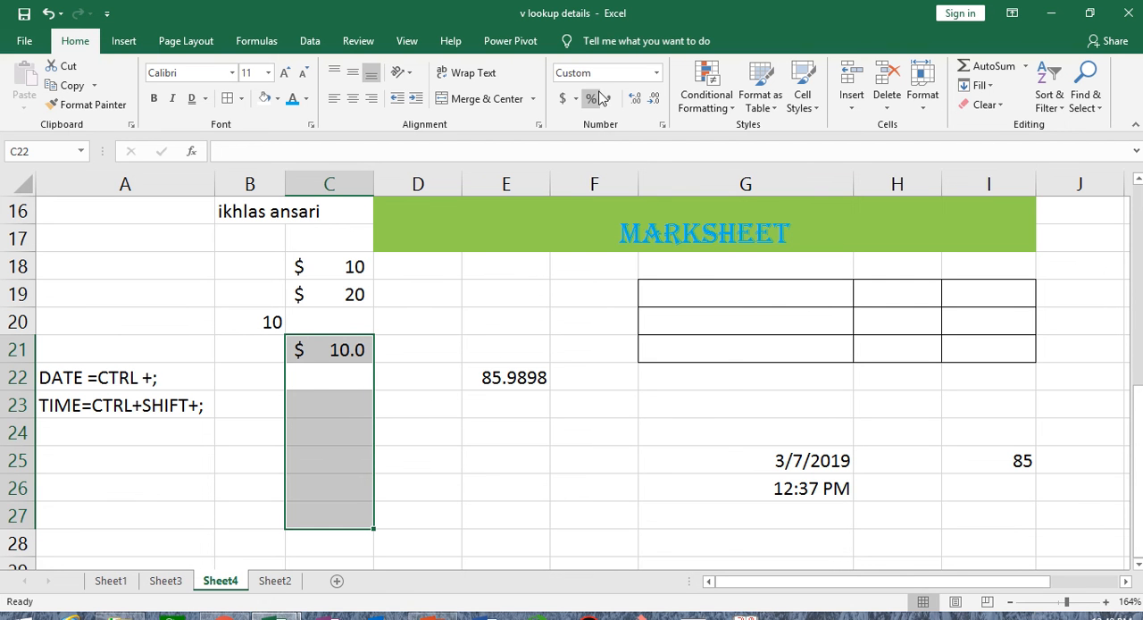
{"action": "left_click", "coordinate": [658, 74]}
{"action": "left_click", "coordinate": [647, 105]}
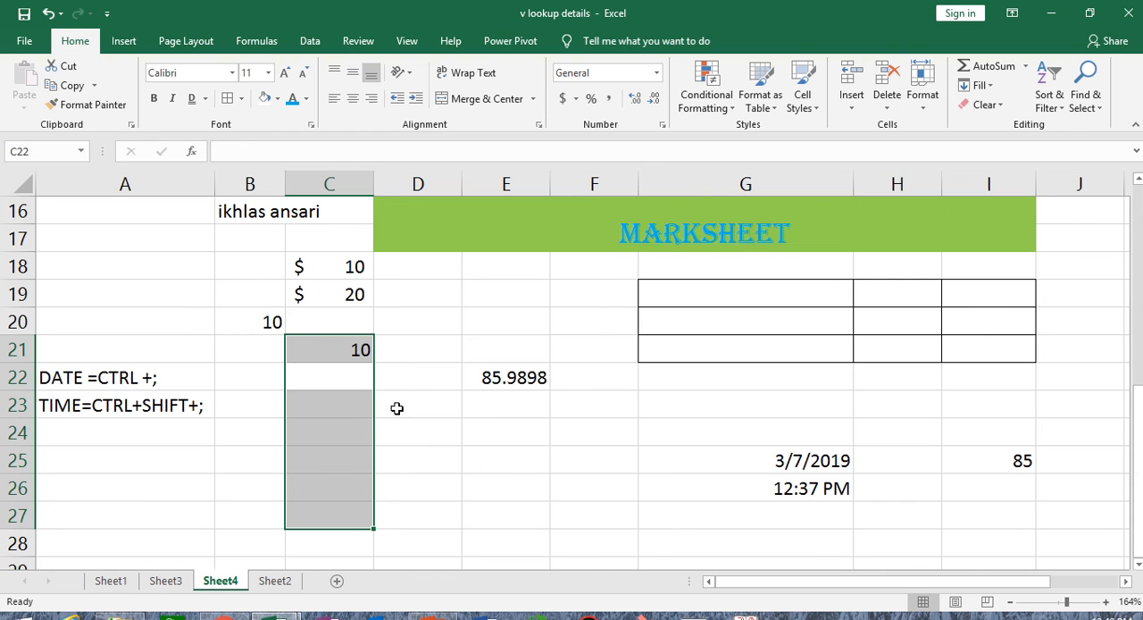
- Apply the custom number format "EMPLOYEE"0 to cells F31:F38
{"action": "scroll", "coordinate": [406, 479], "scroll_direction": "down", "scroll_amount": 4}
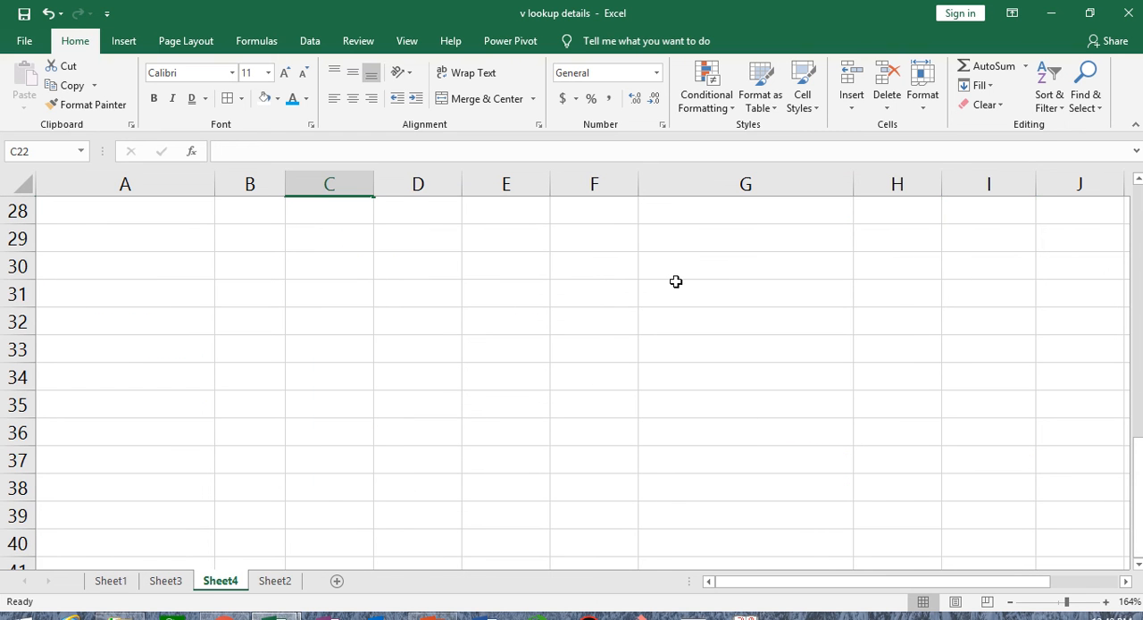
{"action": "left_click_drag", "start_coordinate": [618, 287], "coordinate": [616, 487]}
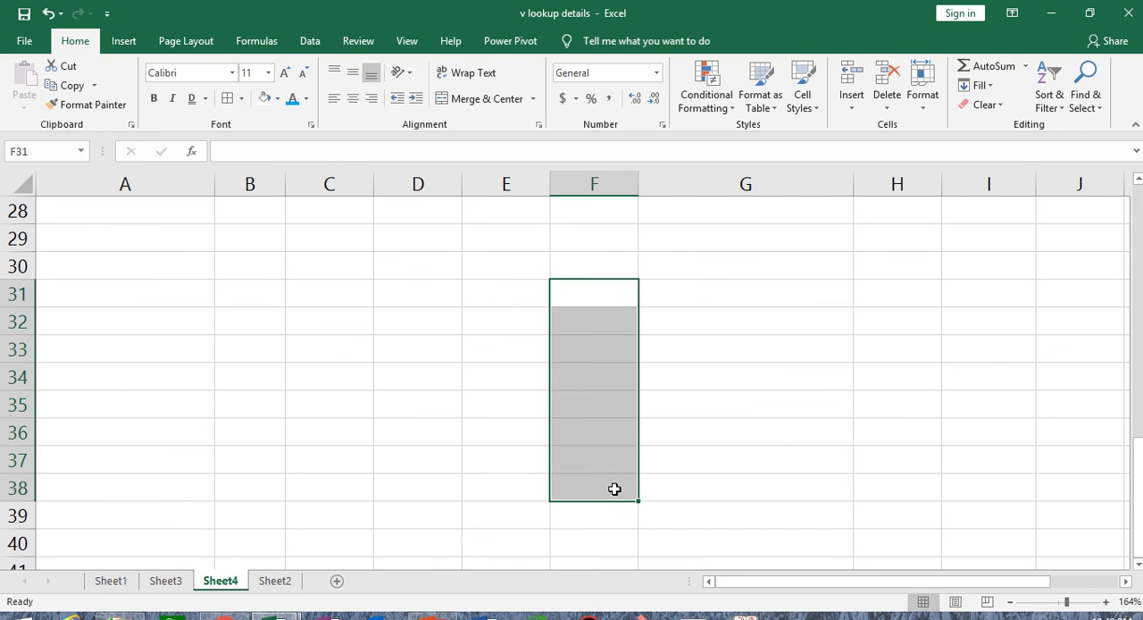
{"action": "left_click", "coordinate": [663, 125]}
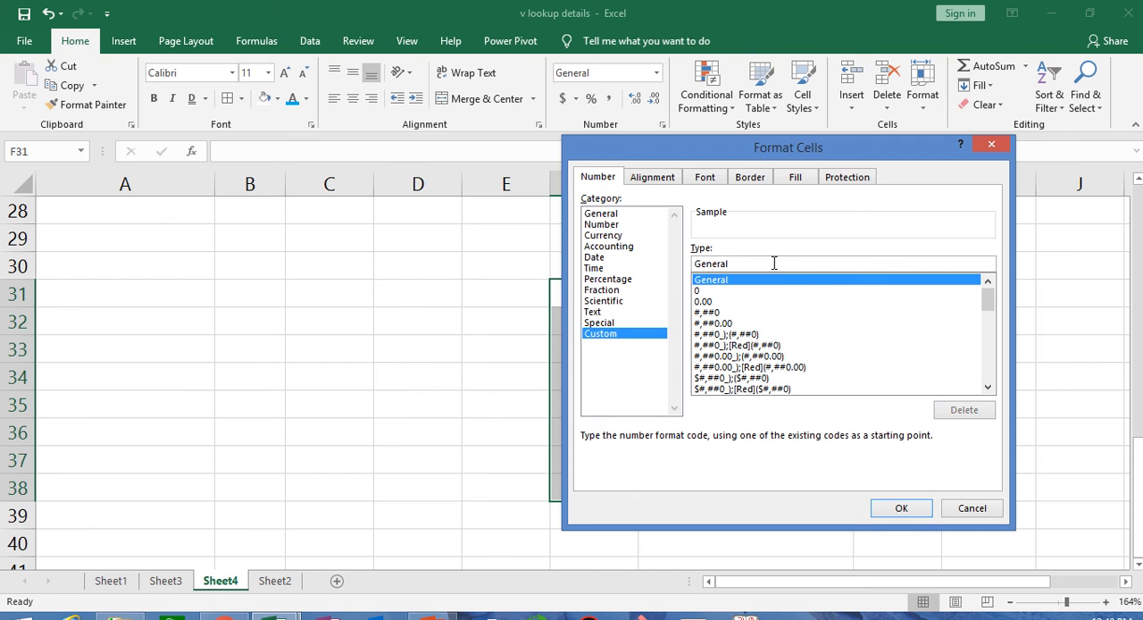
{"action": "left_click_drag", "start_coordinate": [725, 144], "coordinate": [265, 189]}
{"action": "left_click", "coordinate": [269, 305]}
{"action": "key", "text": "BackSpace"}
{"action": "key", "text": "BackSpace"}
{"action": "key", "text": "BackSpace"}
{"action": "key", "text": "BackSpace"}
{"action": "key", "text": "BackSpace"}
{"action": "key", "text": "BackSpace"}
{"action": "key", "text": "BackSpace"}
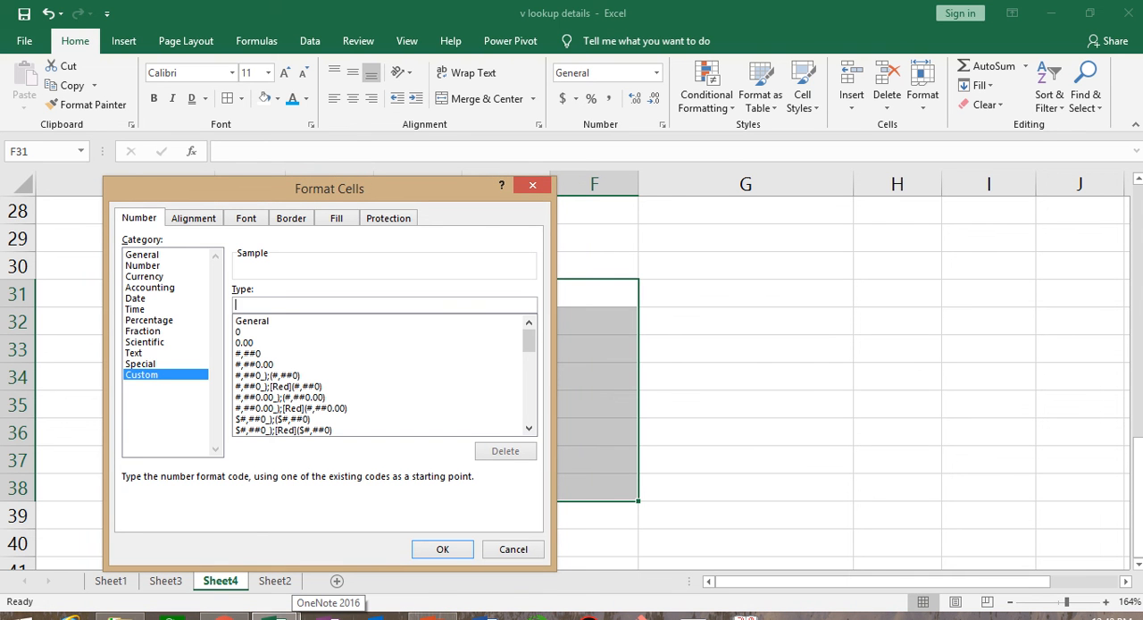
{"action": "type", "text": "\""}
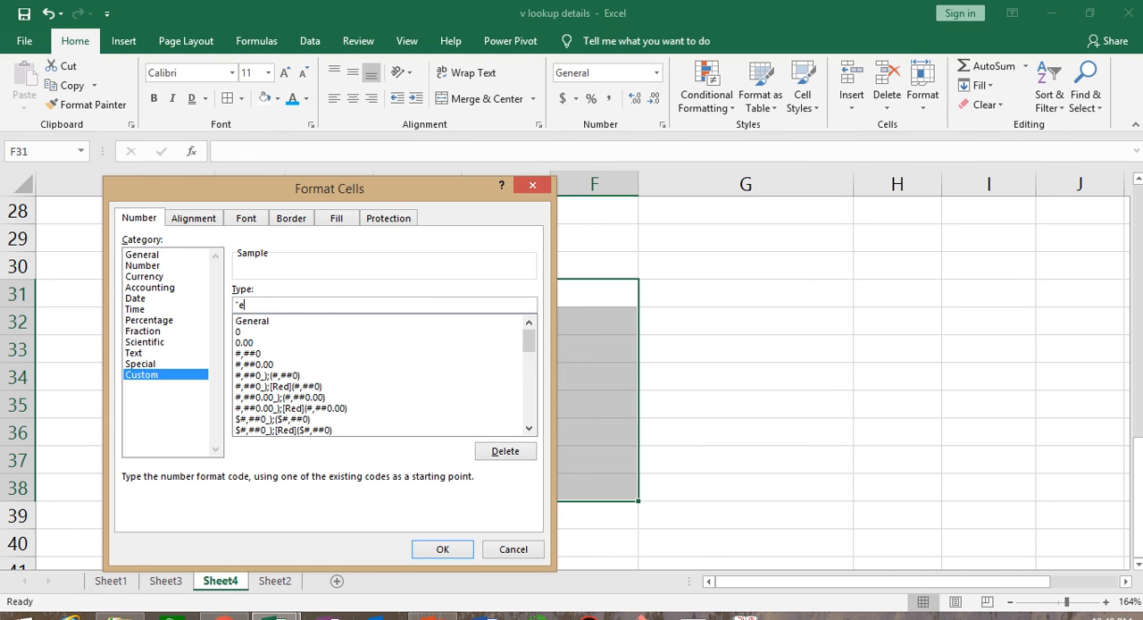
{"action": "type", "text": "EMPLOYEE\"0"}
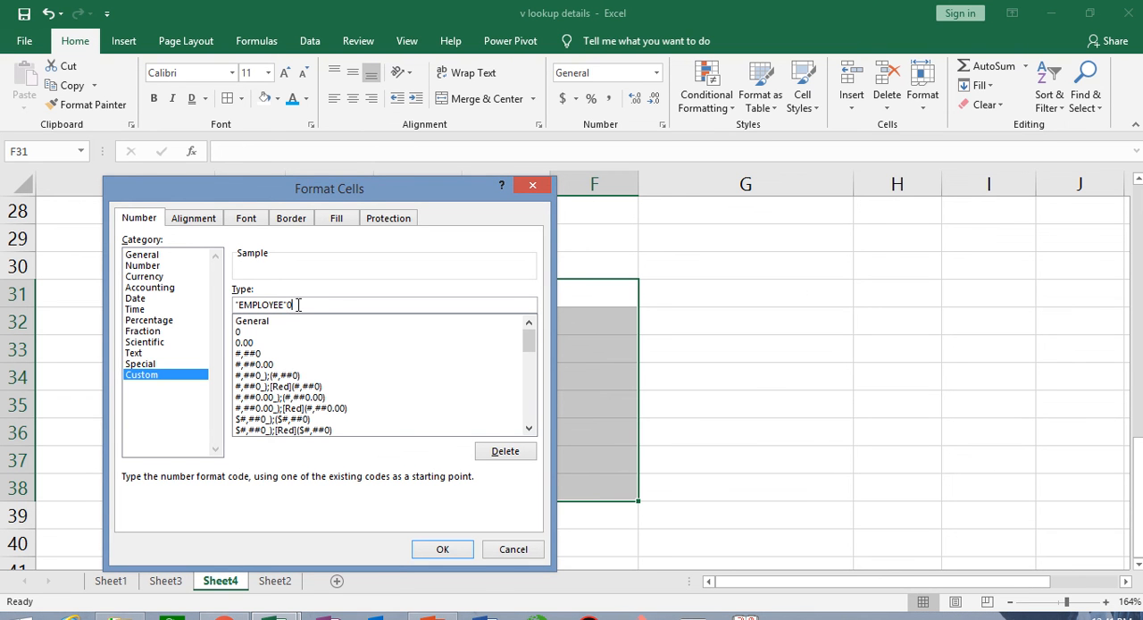
{"action": "left_click", "coordinate": [453, 551]}
- Enter 85 in F31 and 98 in F32
{"action": "left_click", "coordinate": [584, 286]}
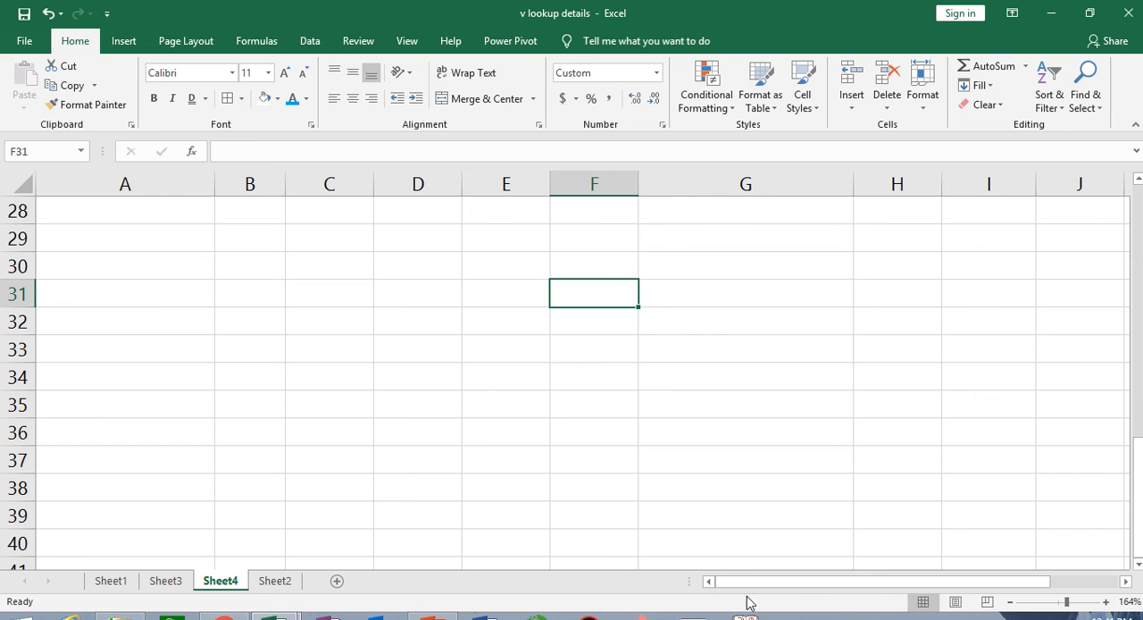
{"action": "type", "text": "85"}
{"action": "key", "text": "Return"}
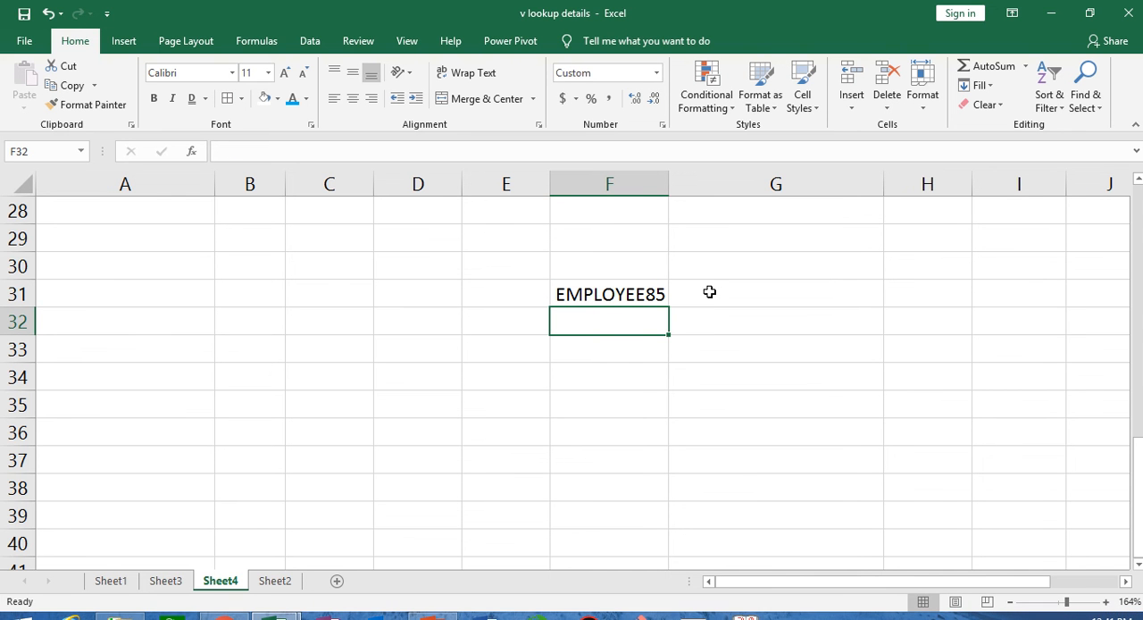
{"action": "type", "text": "98"}
{"action": "key", "text": "Return"}
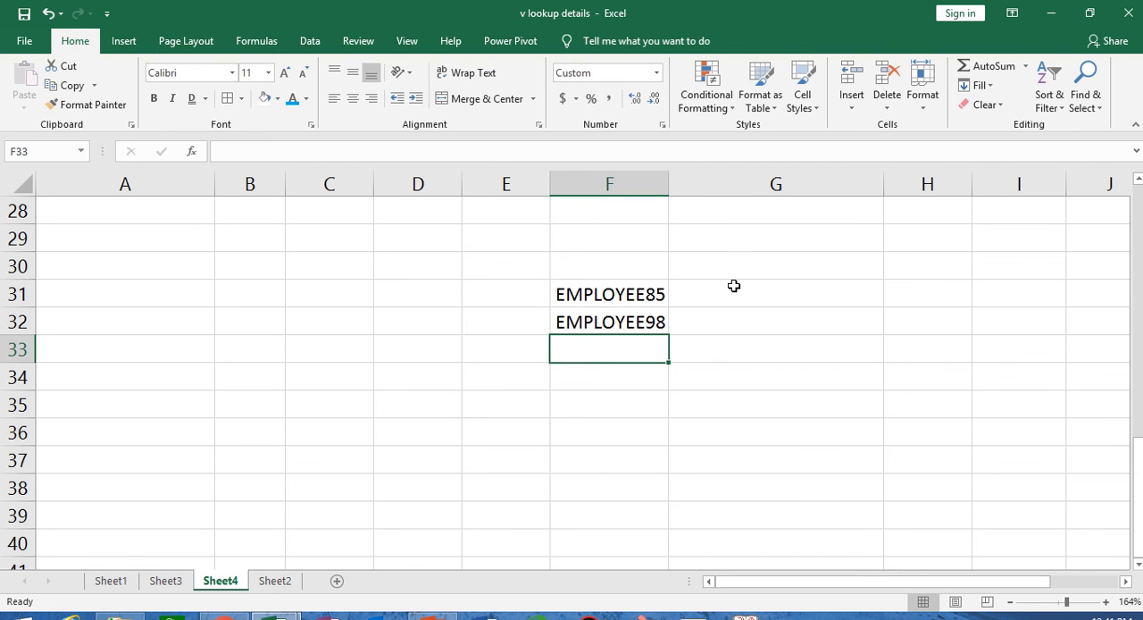
{"action": "left_click", "coordinate": [733, 285]}
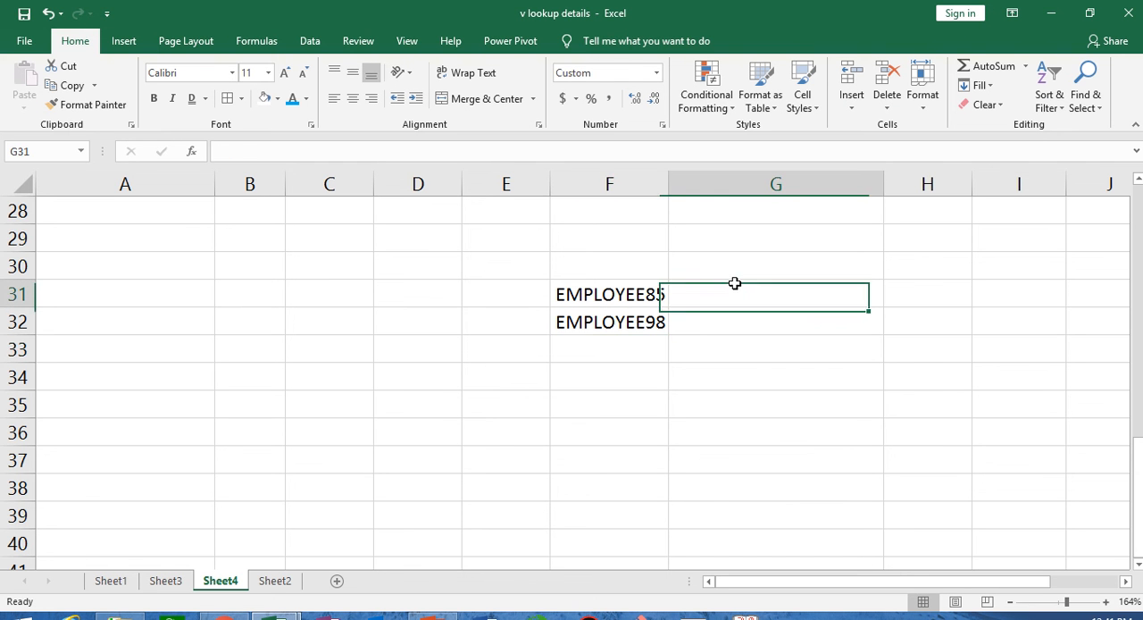
{"action": "type", "text": "10"}
{"action": "key", "text": "Return"}
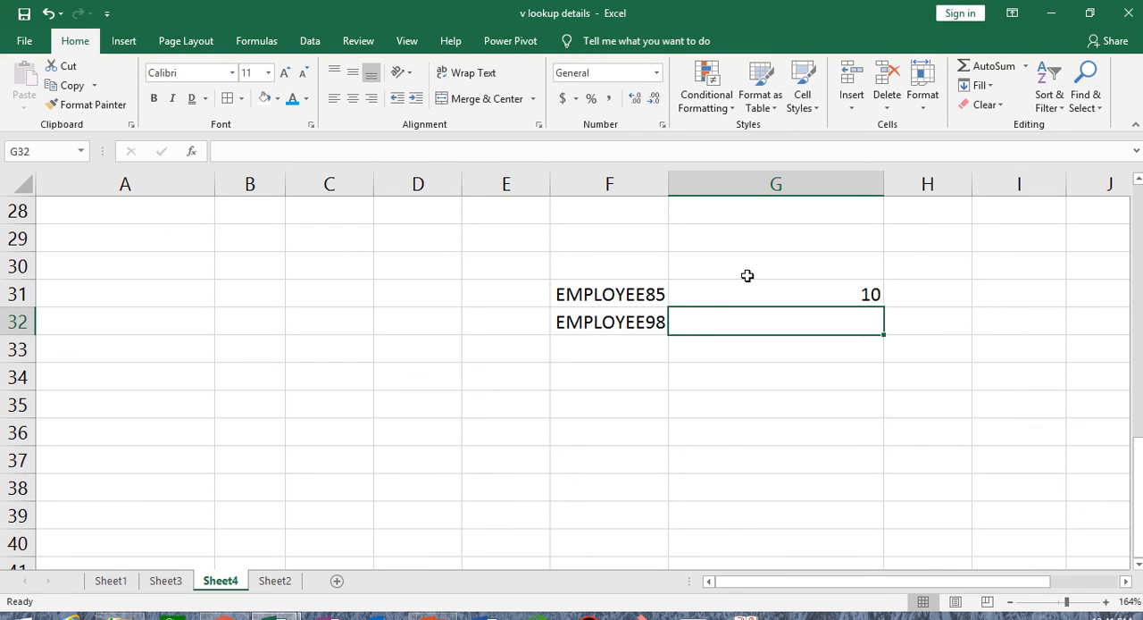
{"action": "key", "text": "Up"}
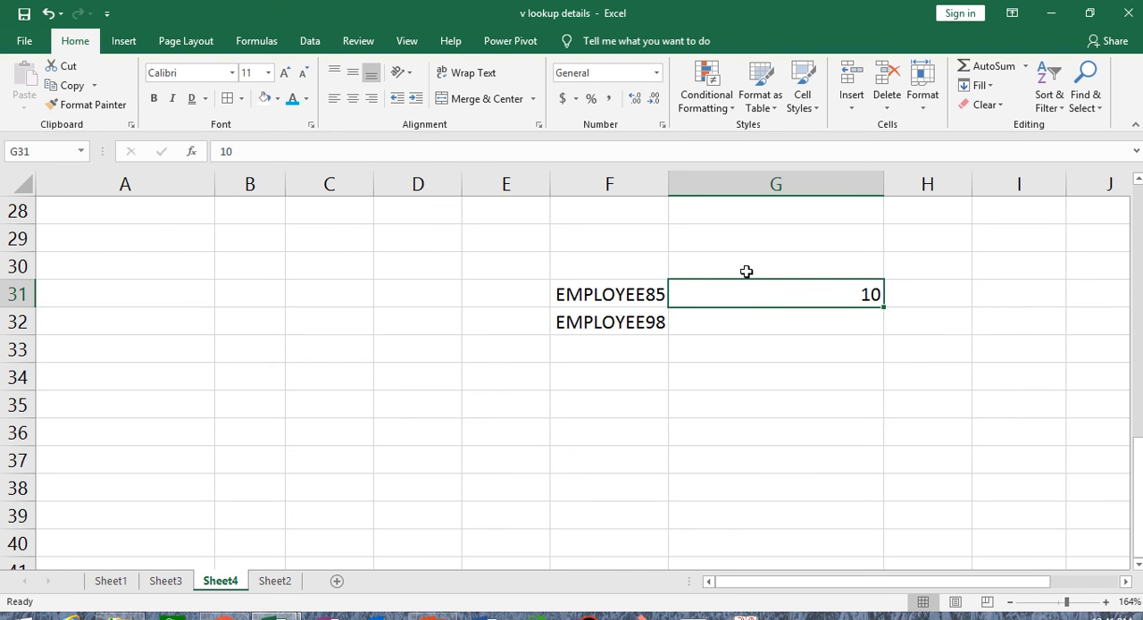
{"action": "key", "text": "End"}
{"action": "key", "text": "Delete"}
- Apply the custom number format 0"-CODE" to cells G31:G37
{"action": "left_click_drag", "start_coordinate": [771, 295], "coordinate": [789, 461]}
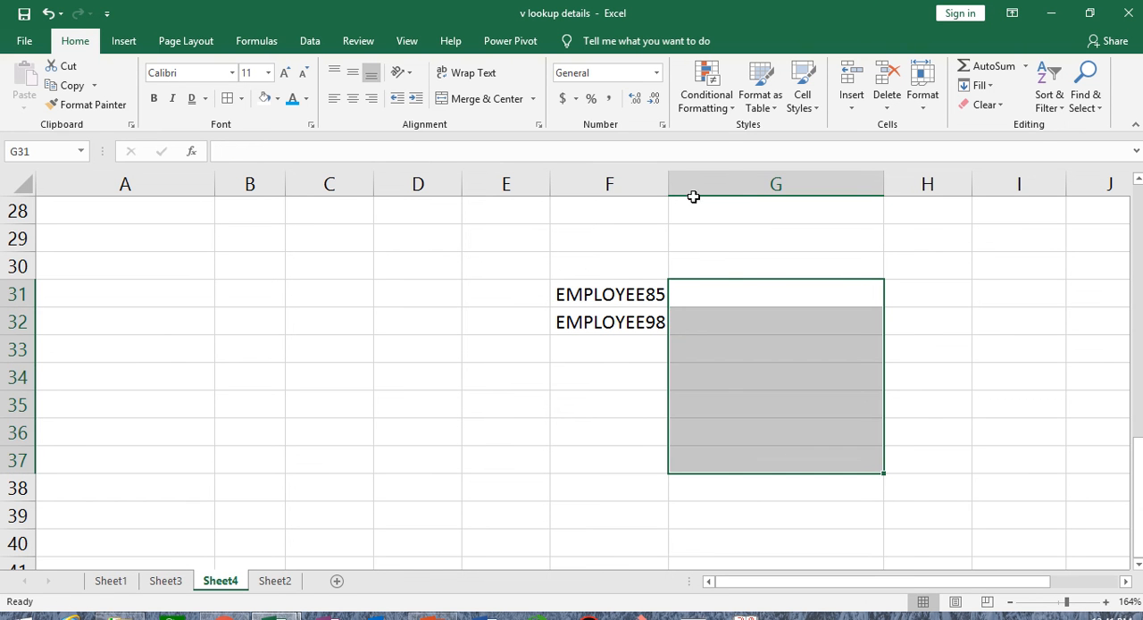
{"action": "left_click", "coordinate": [656, 72]}
{"action": "left_click", "coordinate": [636, 465]}
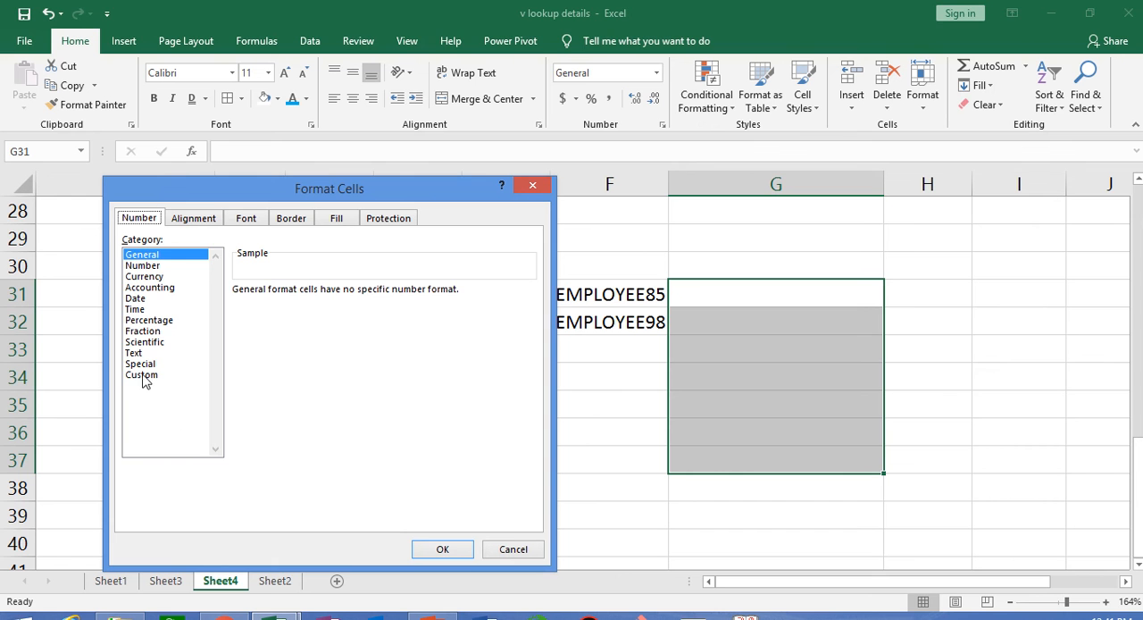
{"action": "left_click", "coordinate": [141, 375]}
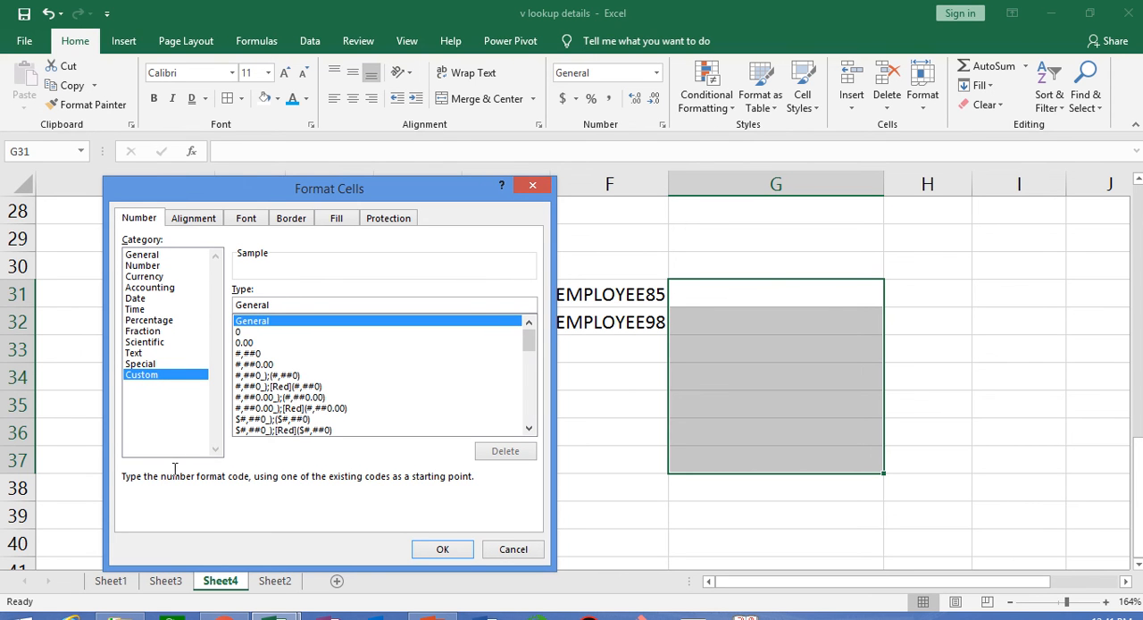
{"action": "double_click", "coordinate": [280, 304]}
{"action": "type", "text": "0"}
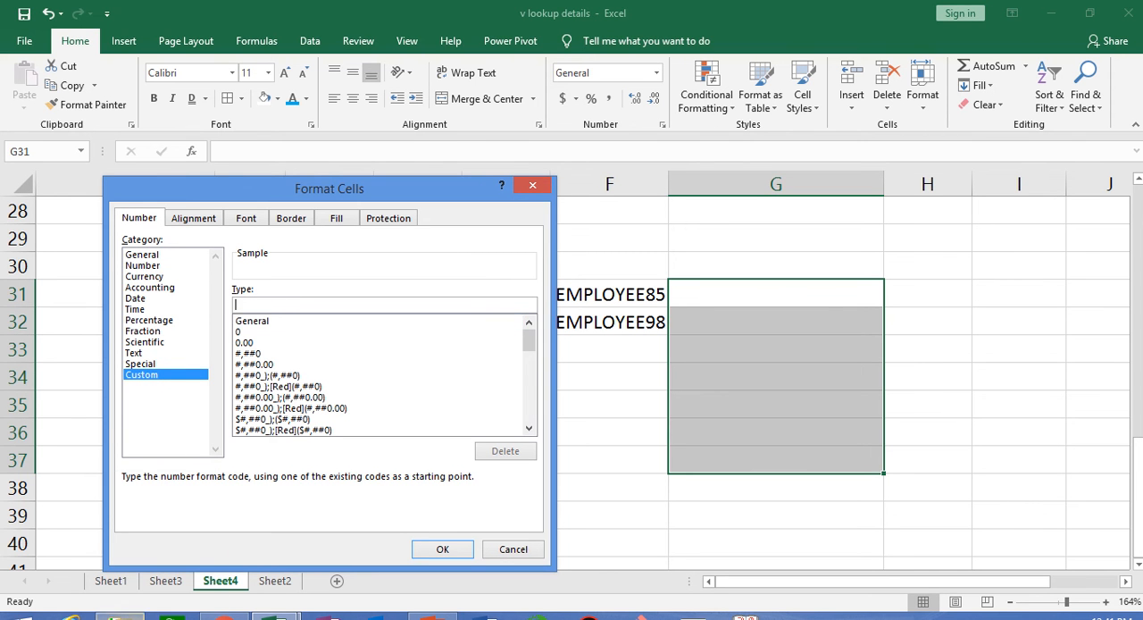
{"action": "mouse_move", "coordinate": [120, 614]}
{"action": "type", "text": "\"-CODE"}
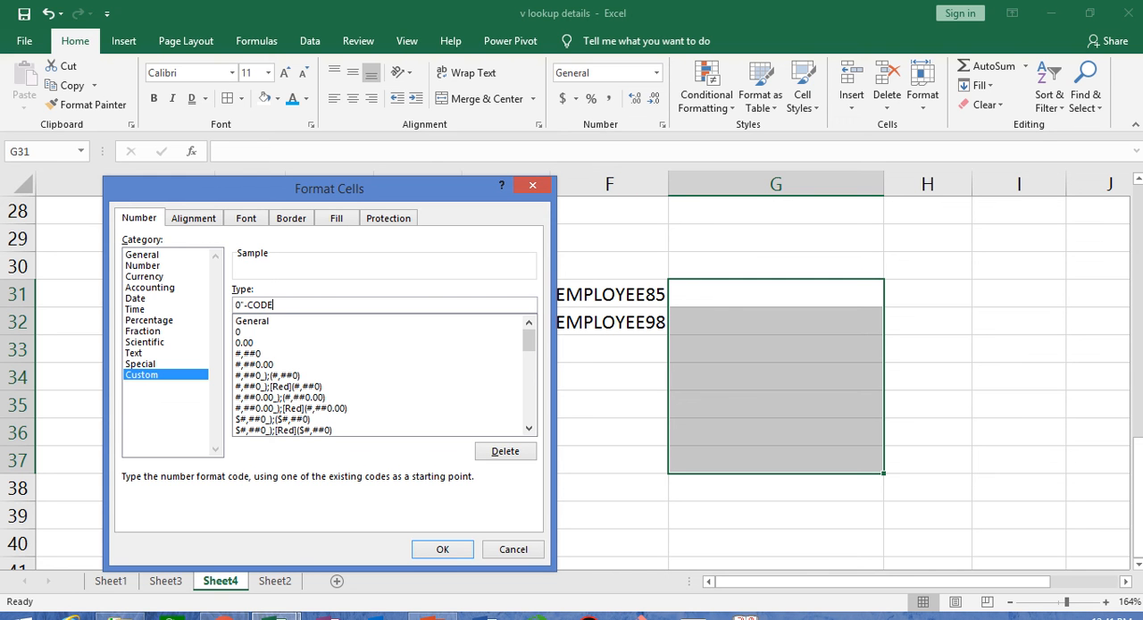
{"action": "type", "text": "\""}
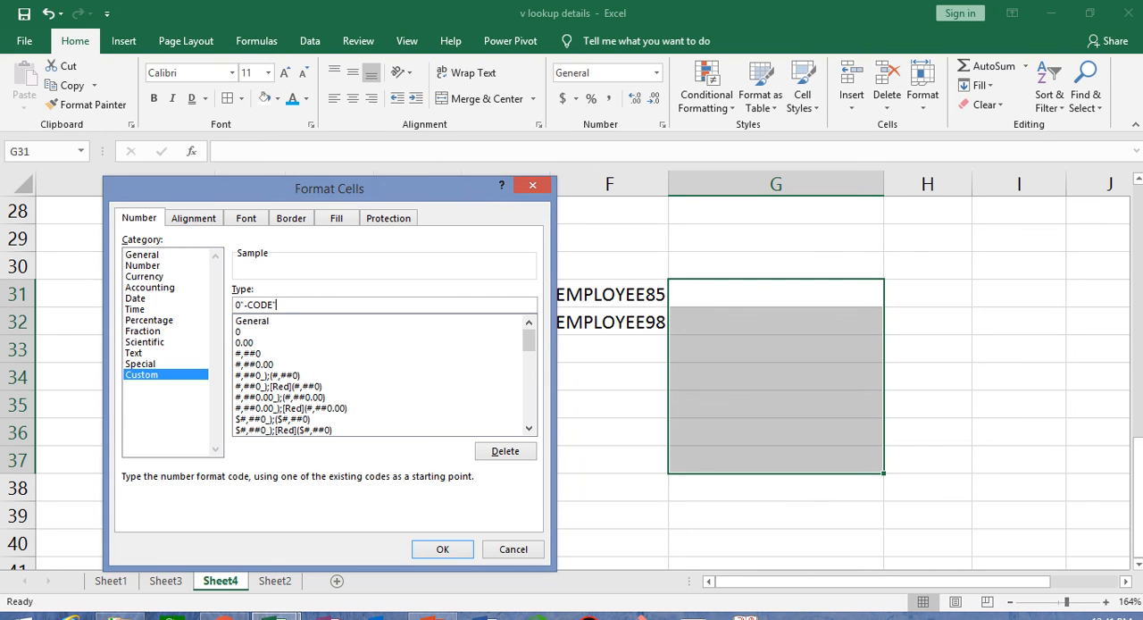
{"action": "left_click", "coordinate": [440, 549]}
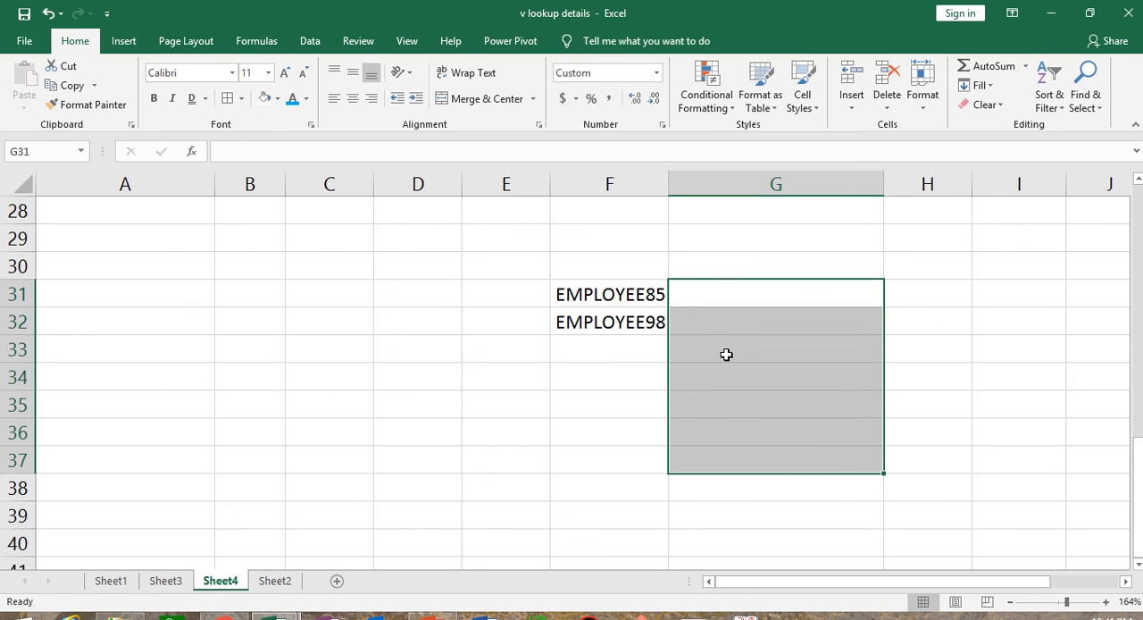
- Enter 85 in G31 and 96 in G32
{"action": "type", "text": "85"}
{"action": "key", "text": "Return"}
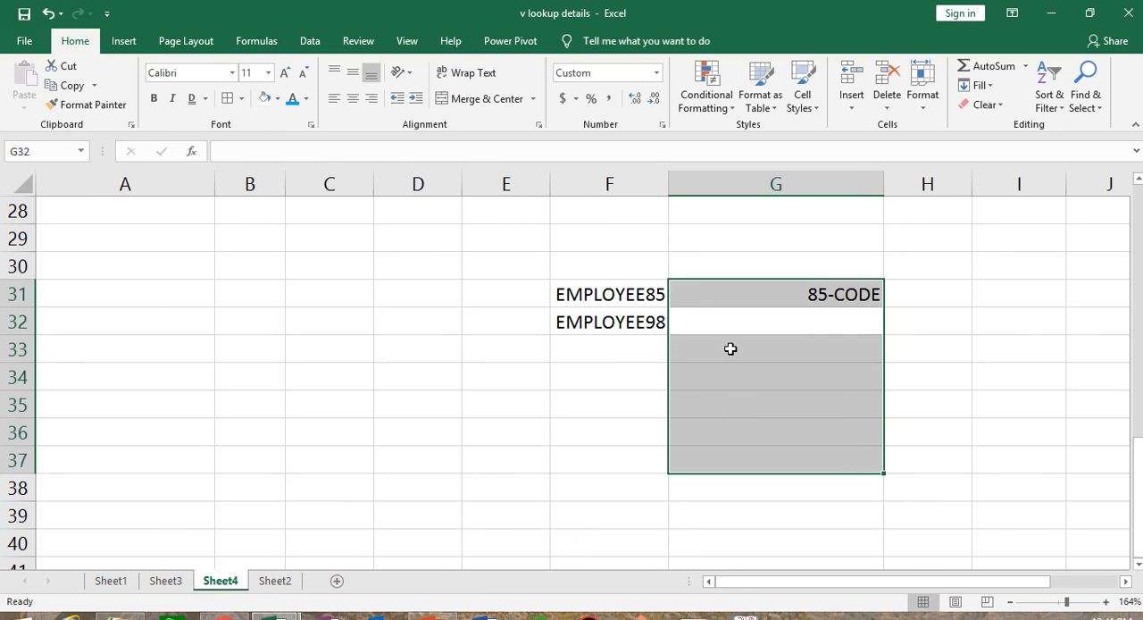
{"action": "left_click", "coordinate": [820, 319]}
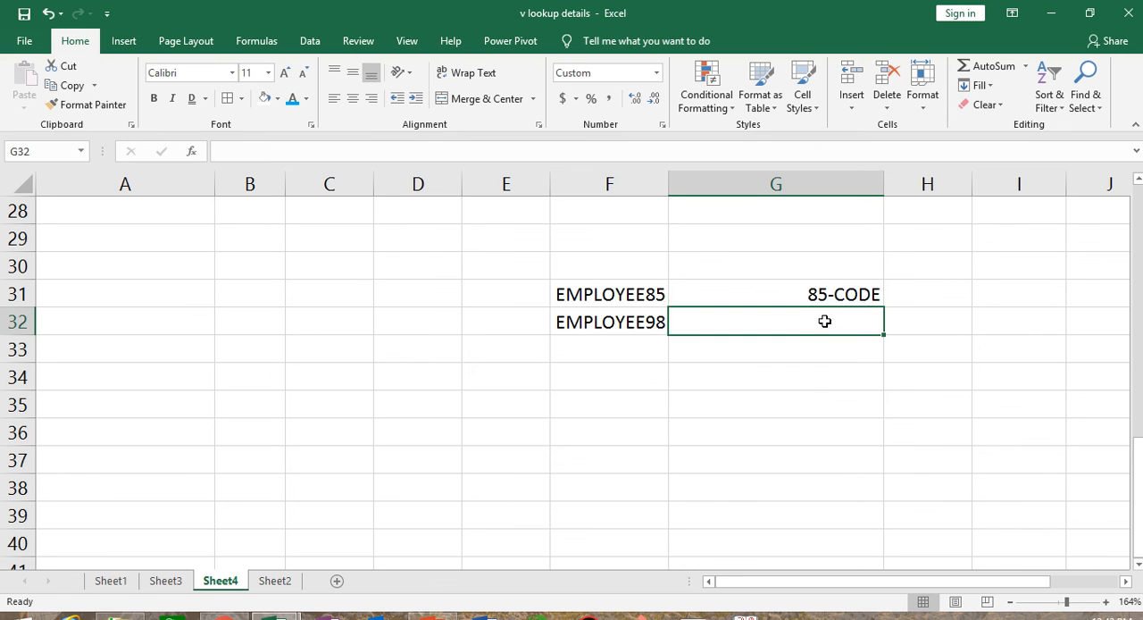
{"action": "type", "text": "96"}
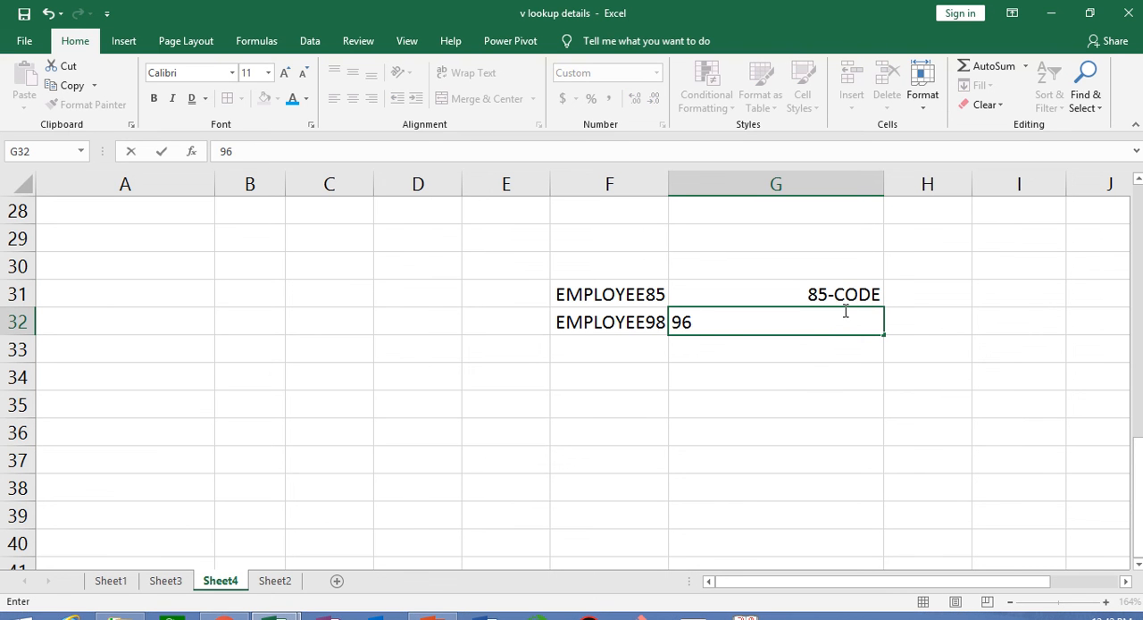
{"action": "key", "text": "Return"}
- Look over the Highlight Cells Rules options of Conditional Formatting and close them without applying any
{"action": "mouse_move", "coordinate": [814, 16]}
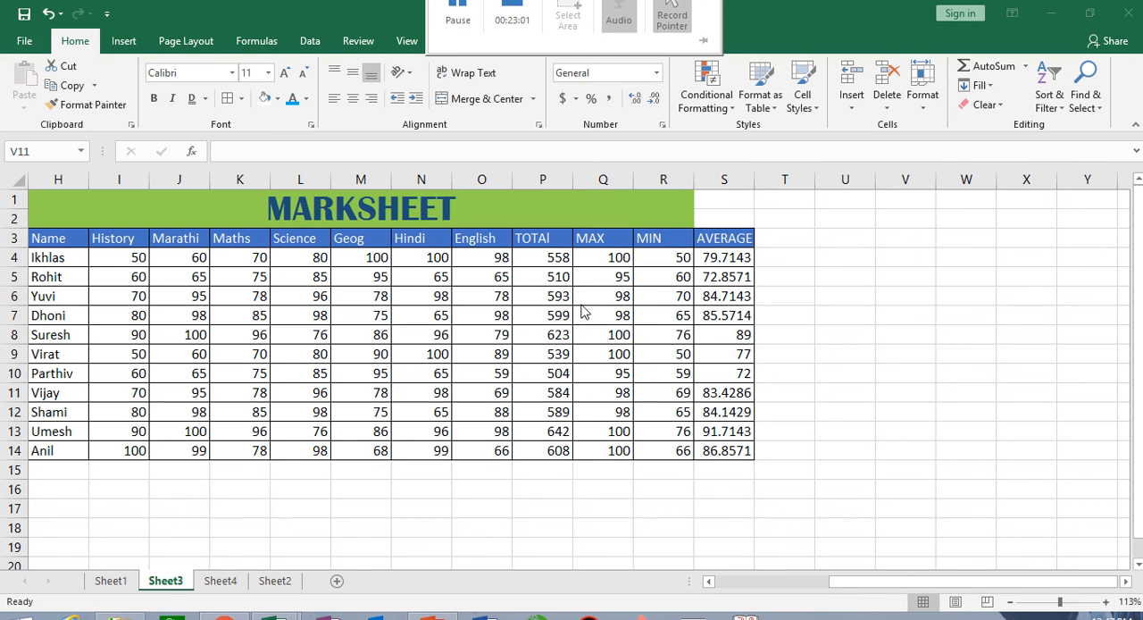
{"action": "left_click", "coordinate": [701, 105]}
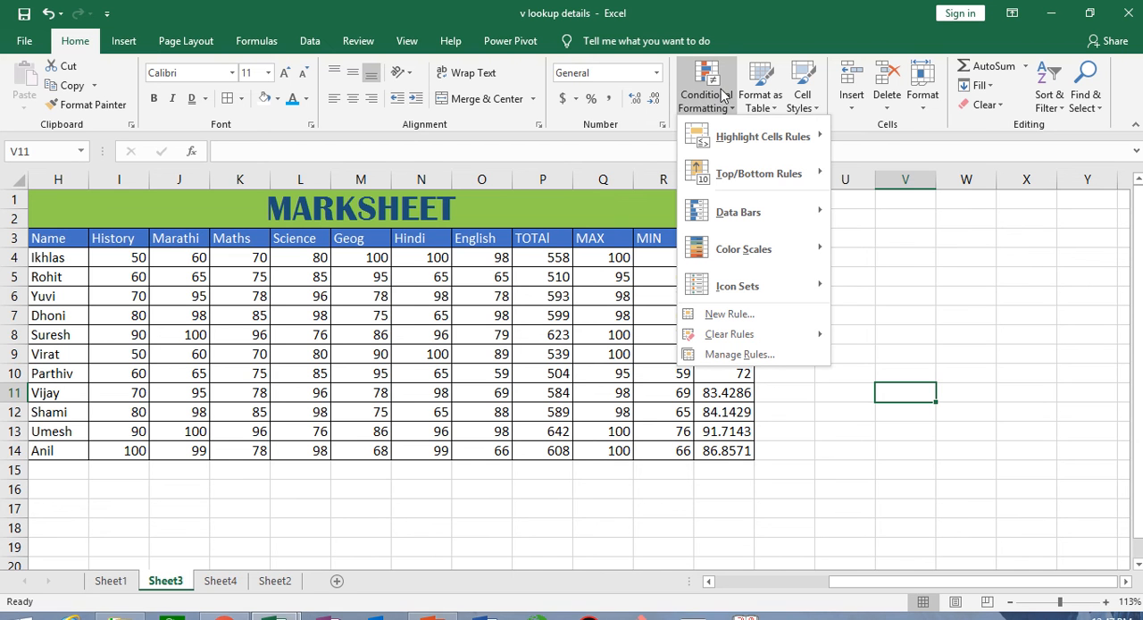
{"action": "mouse_move", "coordinate": [755, 134]}
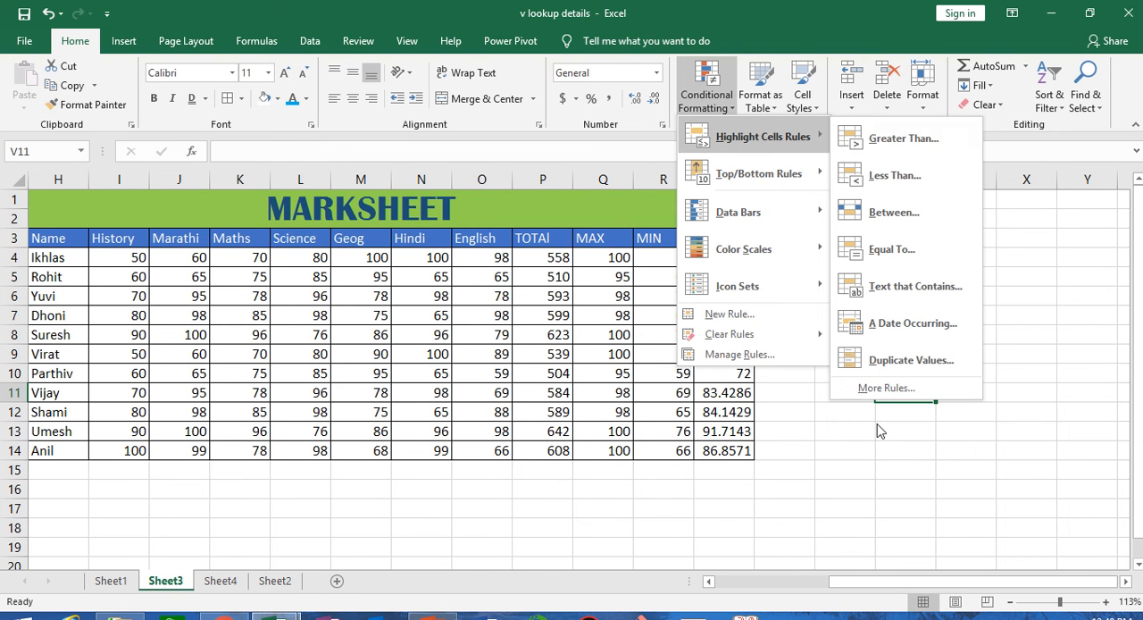
{"action": "left_click", "coordinate": [831, 465]}
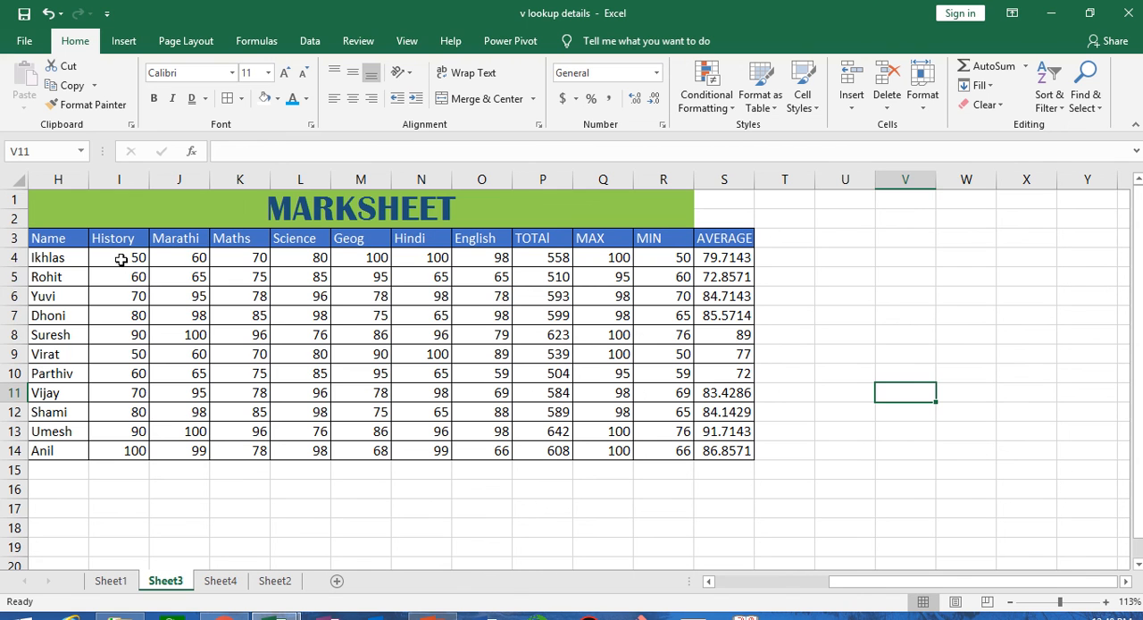
- Set up a Greater Than highlight rule with threshold 80 for the subject marks in I4:O14
{"action": "left_click_drag", "start_coordinate": [123, 259], "coordinate": [485, 450]}
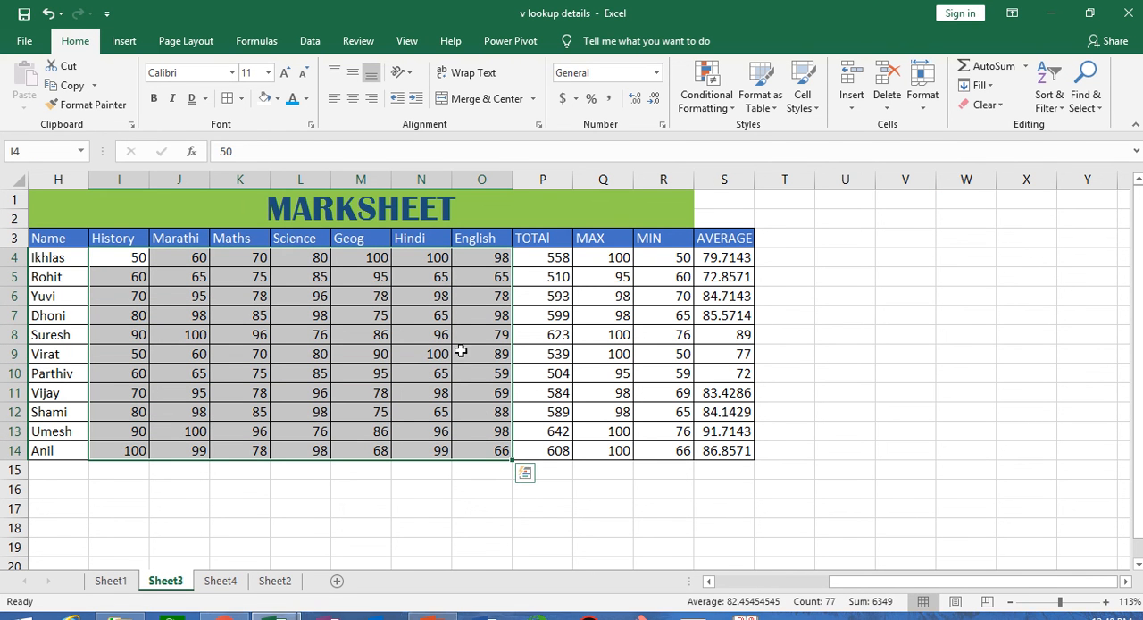
{"action": "left_click", "coordinate": [706, 97]}
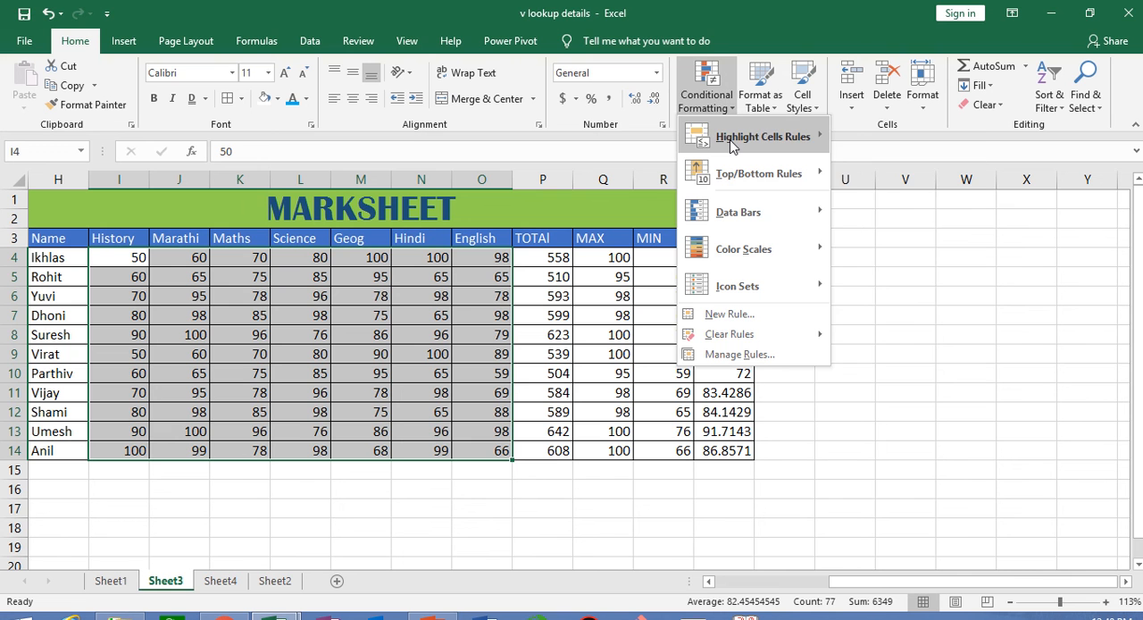
{"action": "mouse_move", "coordinate": [730, 146]}
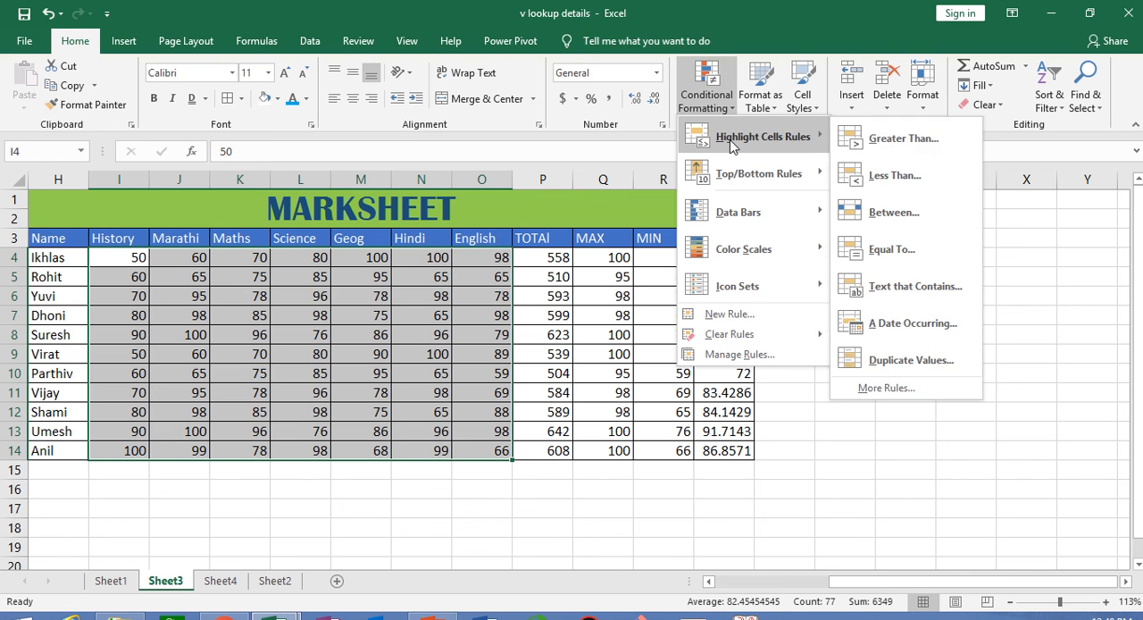
{"action": "left_click", "coordinate": [902, 141]}
{"action": "left_click_drag", "start_coordinate": [810, 222], "coordinate": [691, 84]}
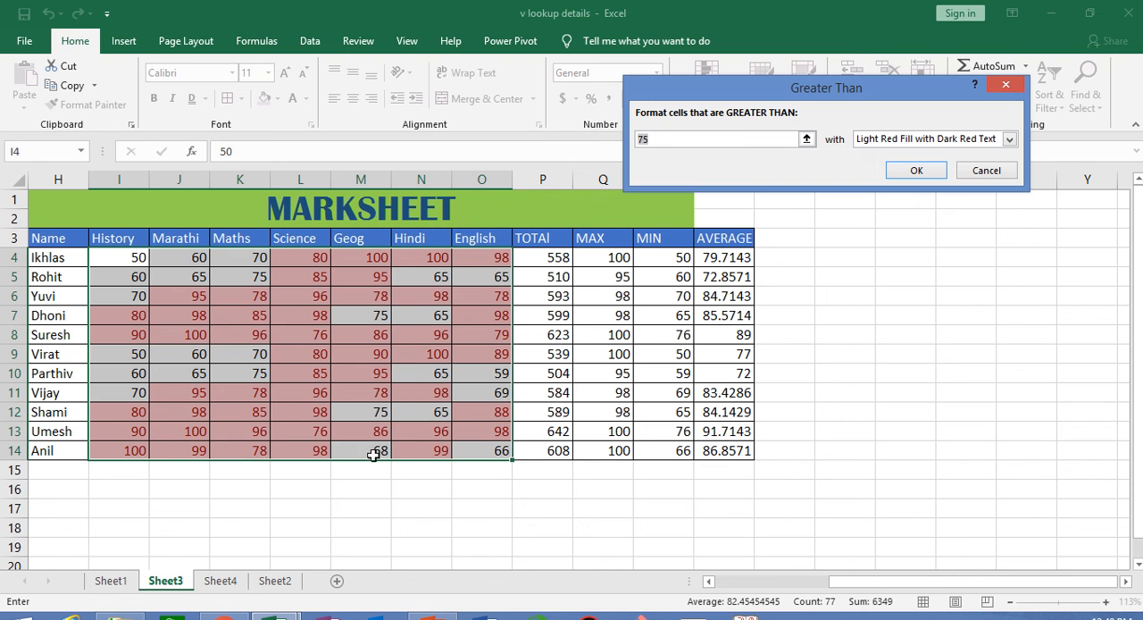
{"action": "left_click", "coordinate": [749, 139]}
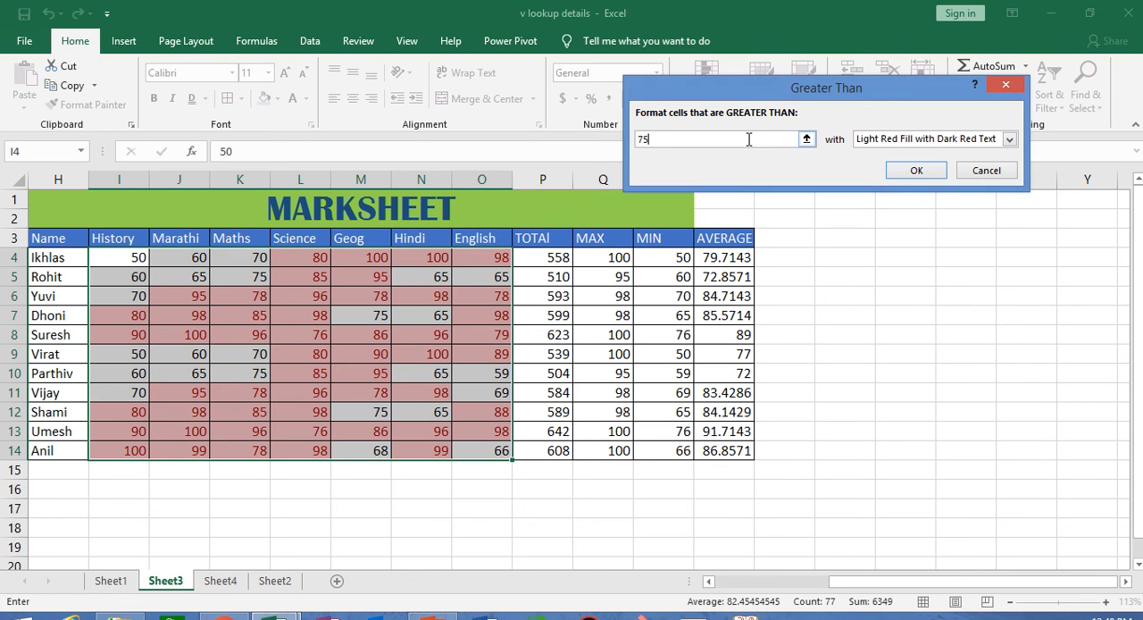
{"action": "key", "text": "BackSpace"}
{"action": "key", "text": "BackSpace"}
{"action": "type", "text": "8"}
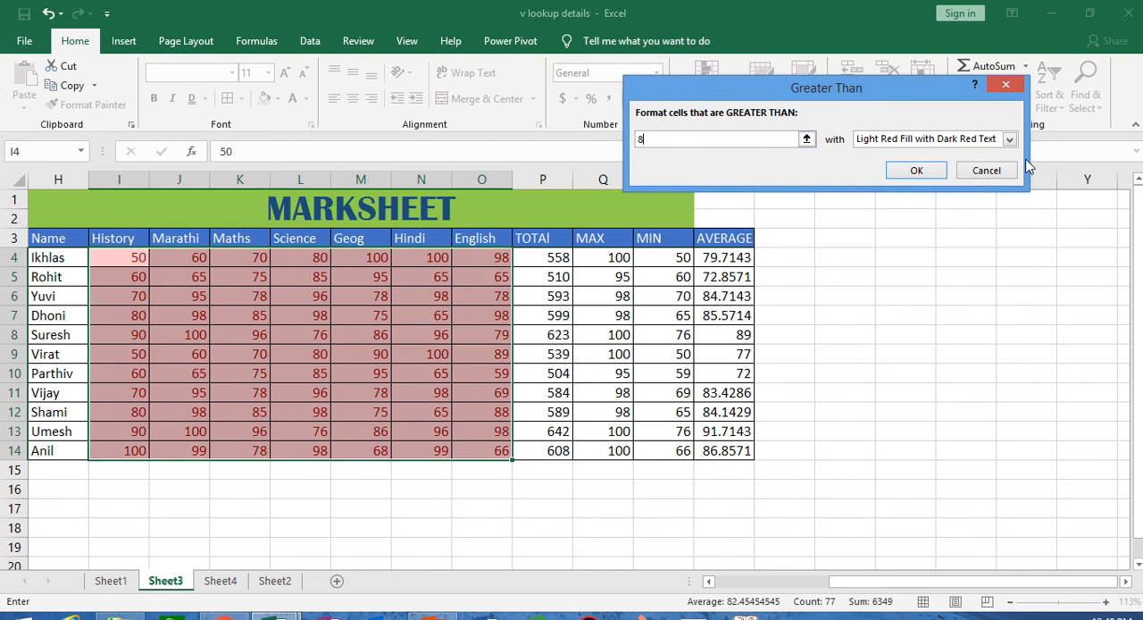
{"action": "type", "text": "0"}
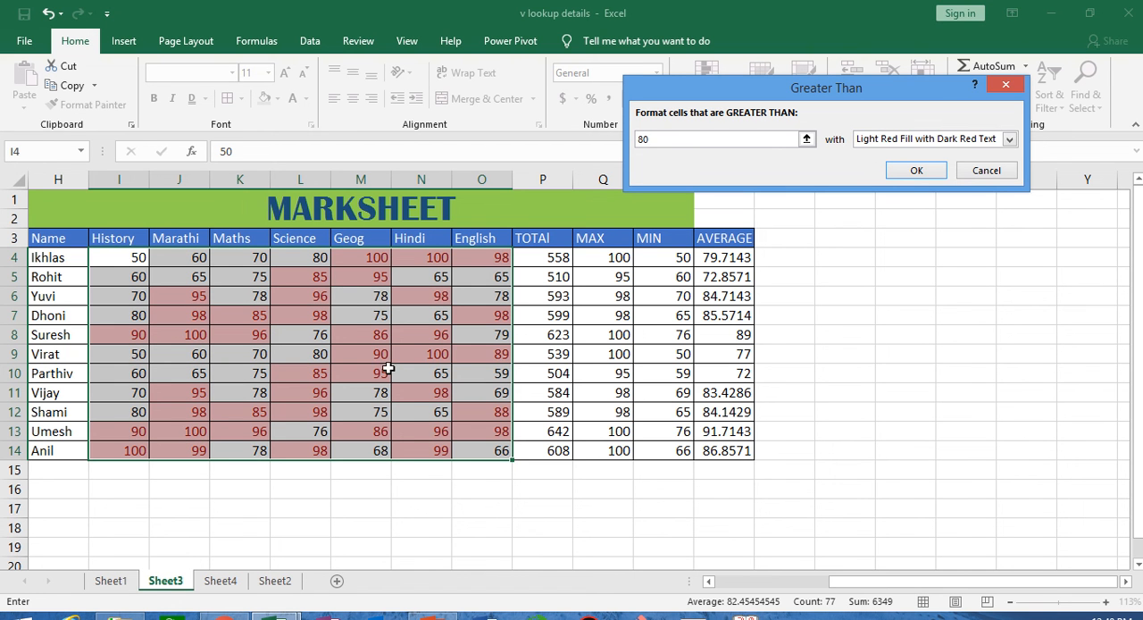
- Start a custom format for the Greater Than rule and choose a two-colour gradient fill with Diagonal down shading
{"action": "left_click", "coordinate": [1011, 139]}
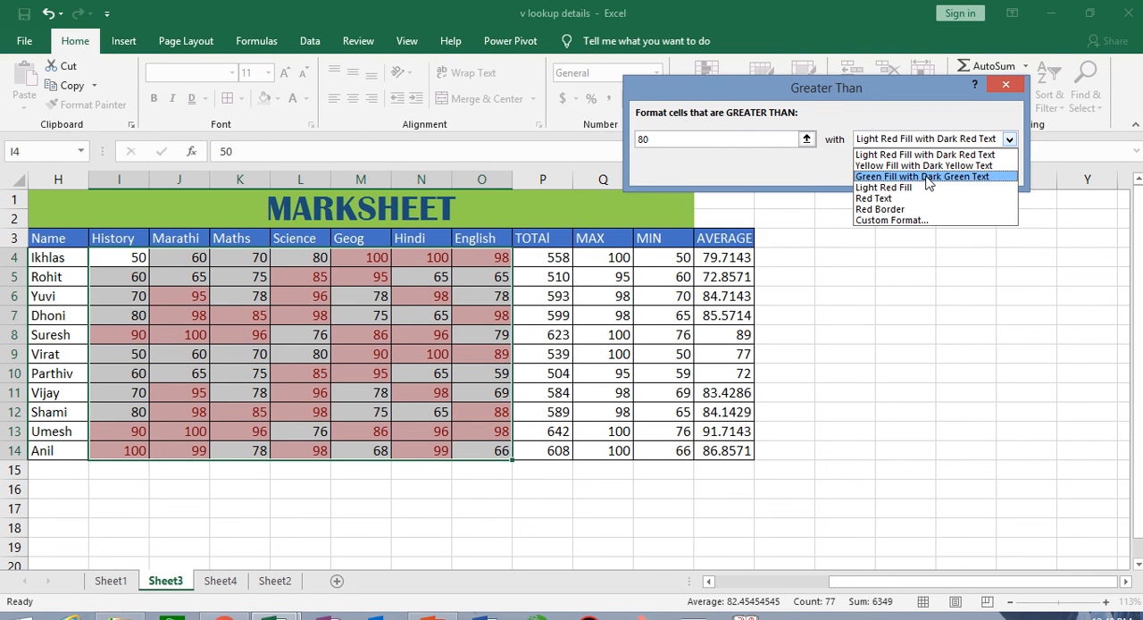
{"action": "left_click", "coordinate": [913, 223]}
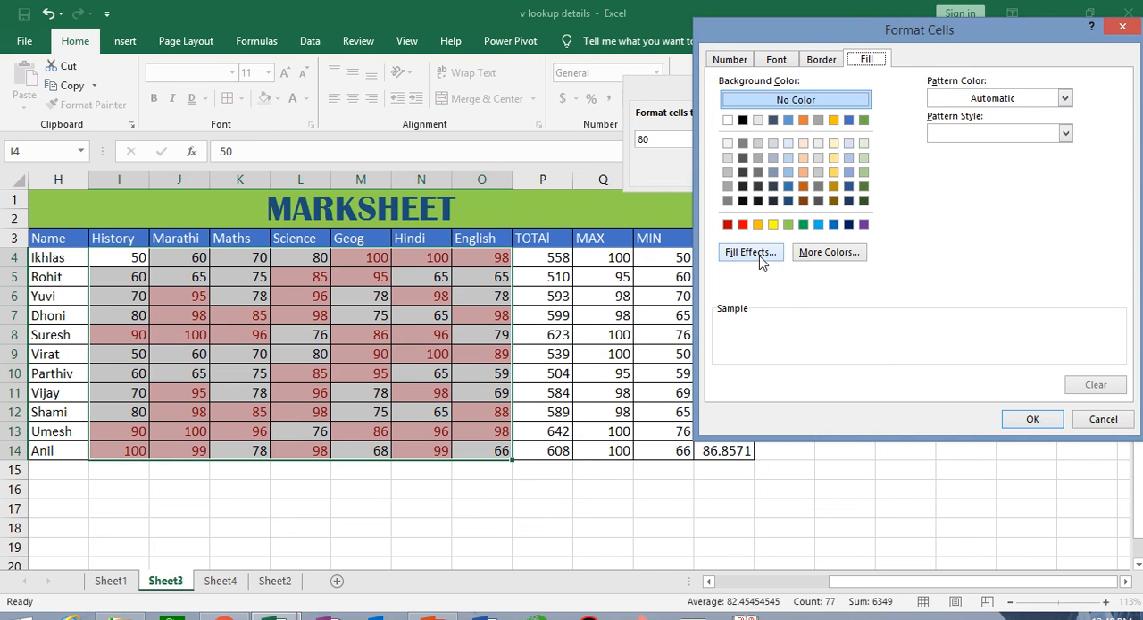
{"action": "left_click", "coordinate": [751, 253]}
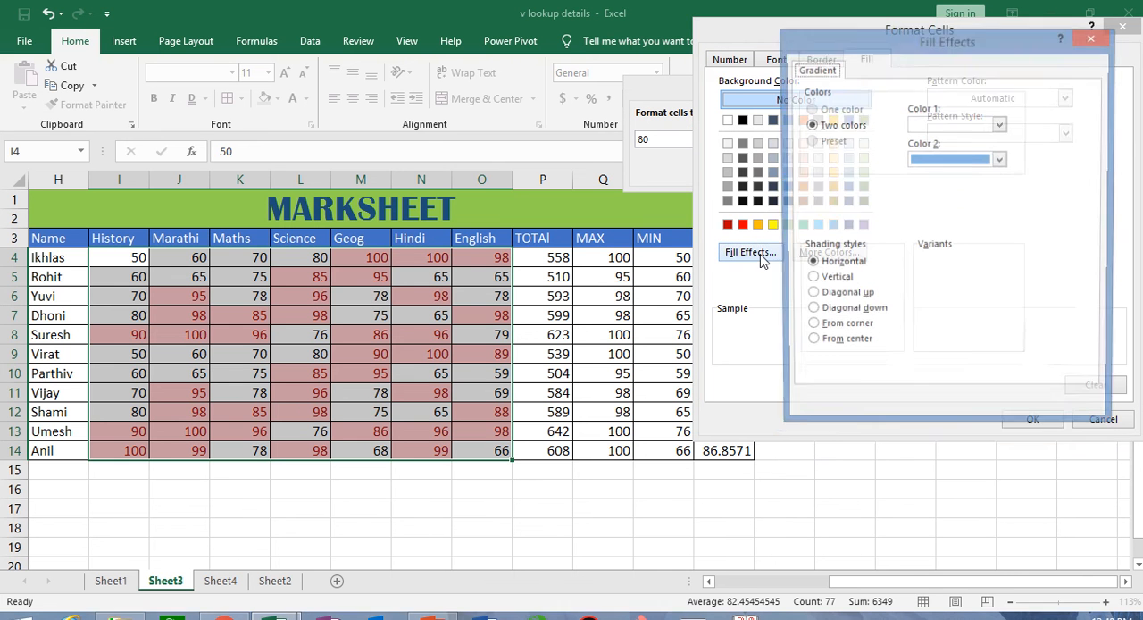
{"action": "left_click", "coordinate": [834, 282]}
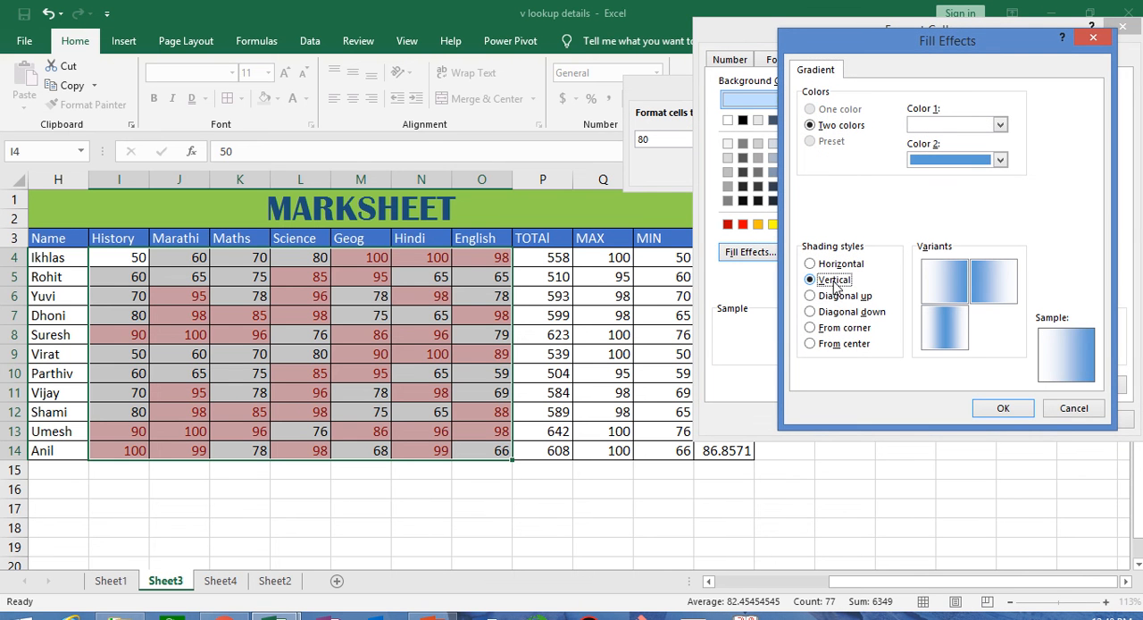
{"action": "left_click", "coordinate": [835, 297]}
{"action": "left_click", "coordinate": [835, 313]}
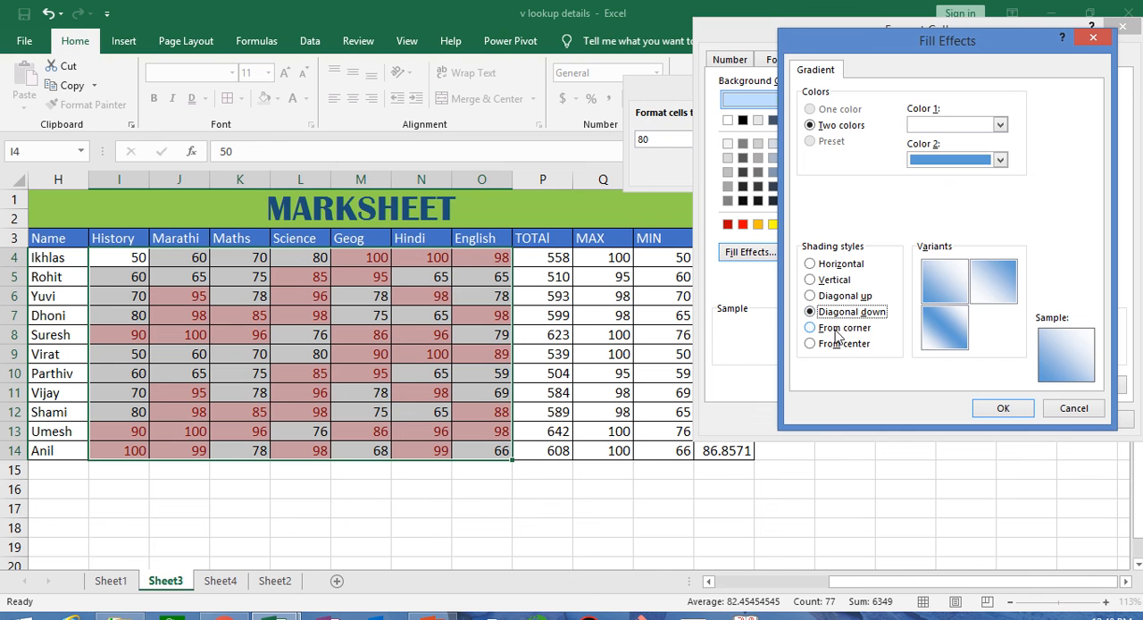
- Set the gradient's first colour to black and its second to red, and accept it as the rule's format
{"action": "left_click", "coordinate": [1000, 124]}
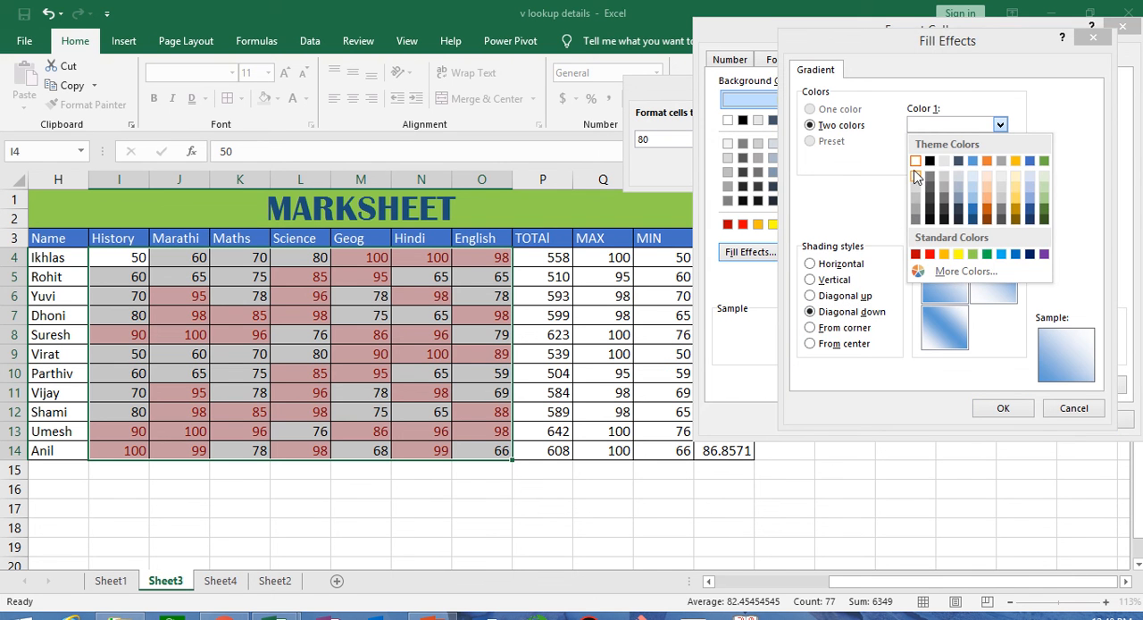
{"action": "left_click", "coordinate": [930, 161]}
{"action": "left_click", "coordinate": [1000, 159]}
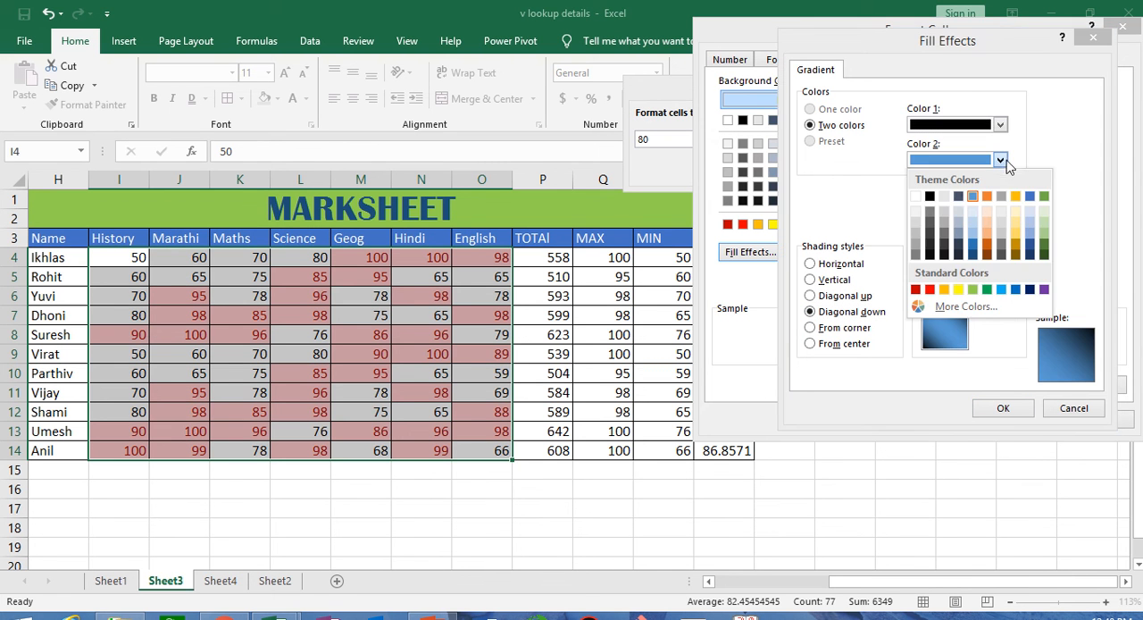
{"action": "left_click", "coordinate": [929, 291]}
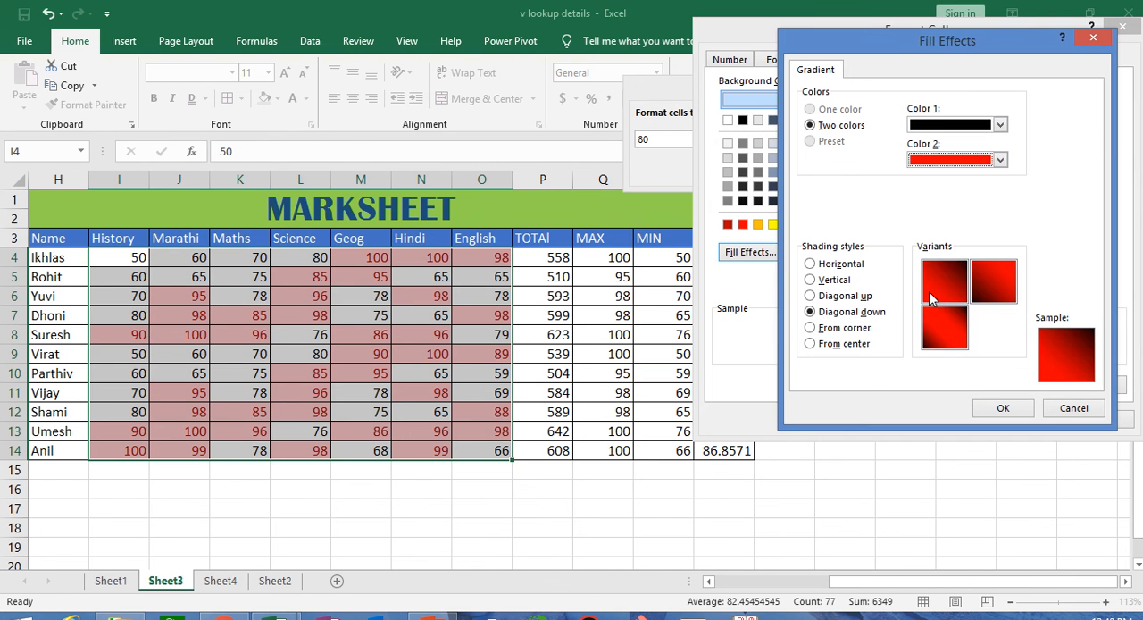
{"action": "left_click", "coordinate": [999, 410]}
{"action": "left_click", "coordinate": [1028, 418]}
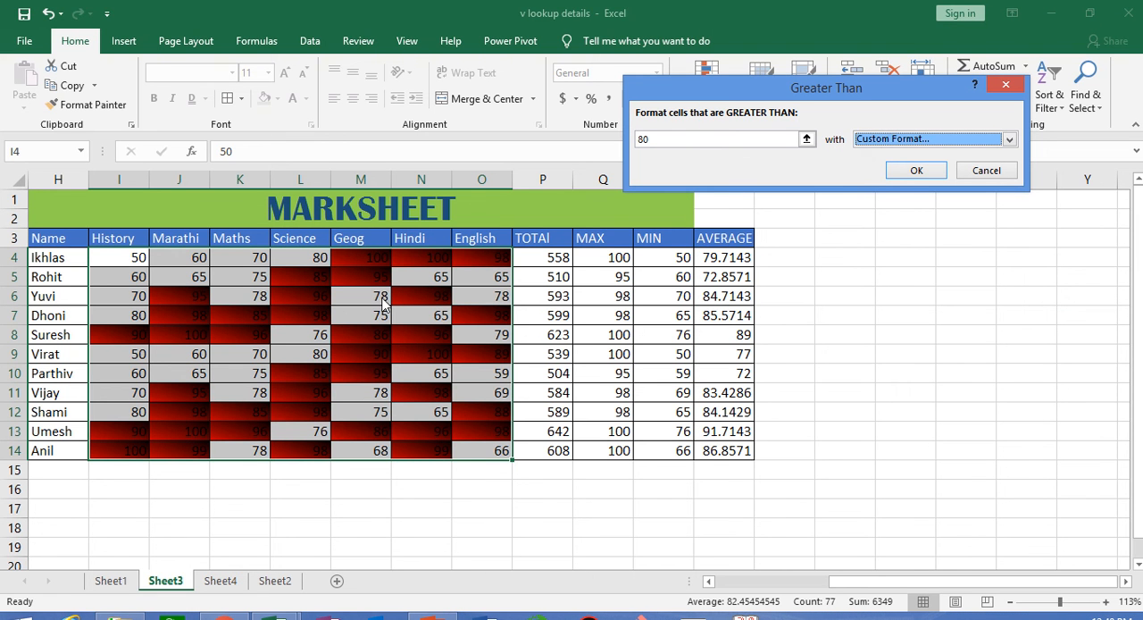
- Replace the rule's custom format with a solid green fill and apply the Greater Than 80 rule to I4:O14
{"action": "left_click", "coordinate": [1010, 140]}
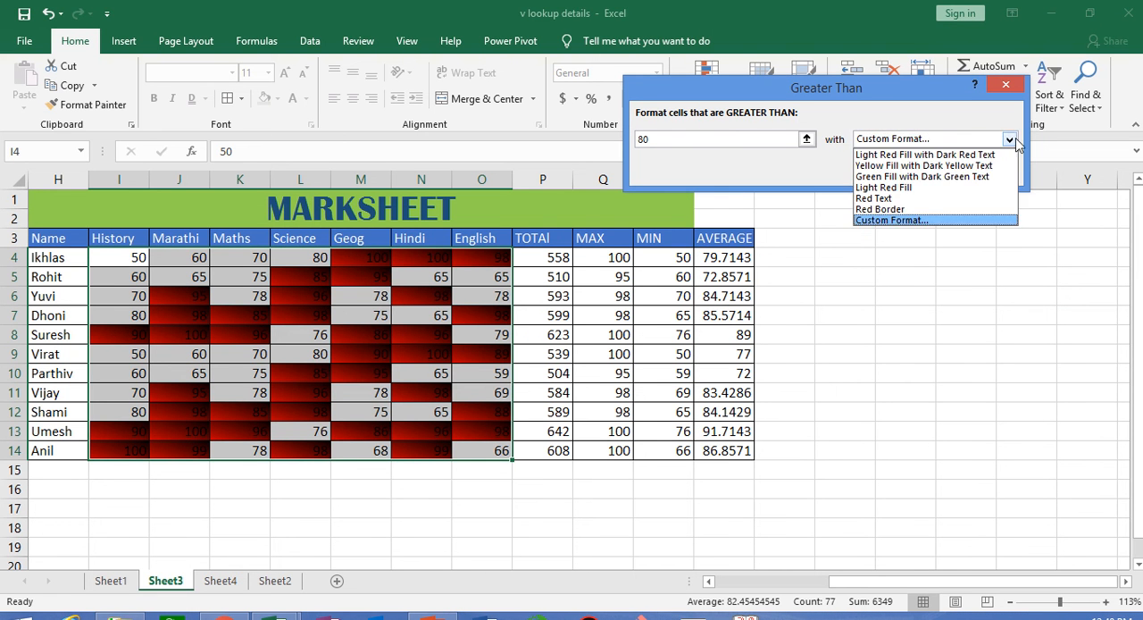
{"action": "left_click", "coordinate": [865, 222]}
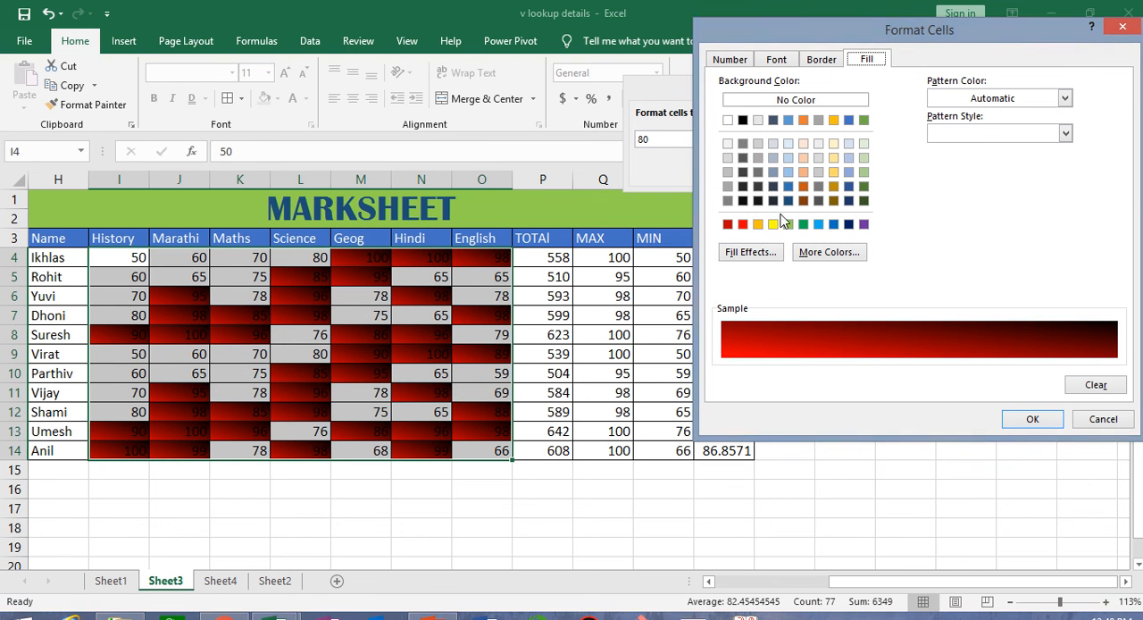
{"action": "left_click", "coordinate": [803, 226]}
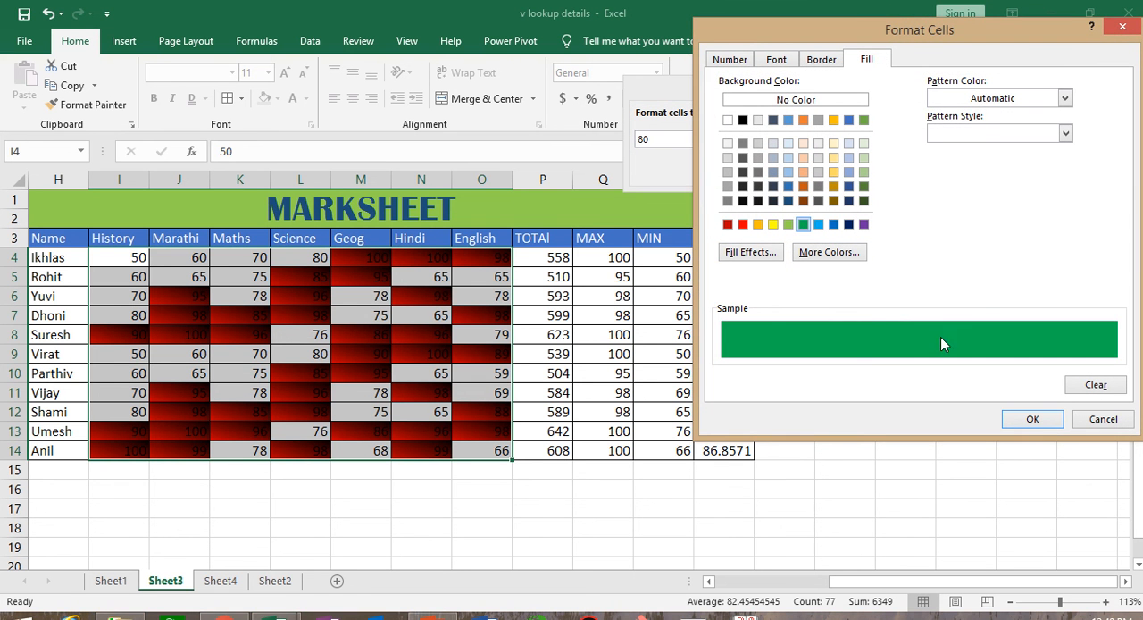
{"action": "left_click", "coordinate": [1029, 420]}
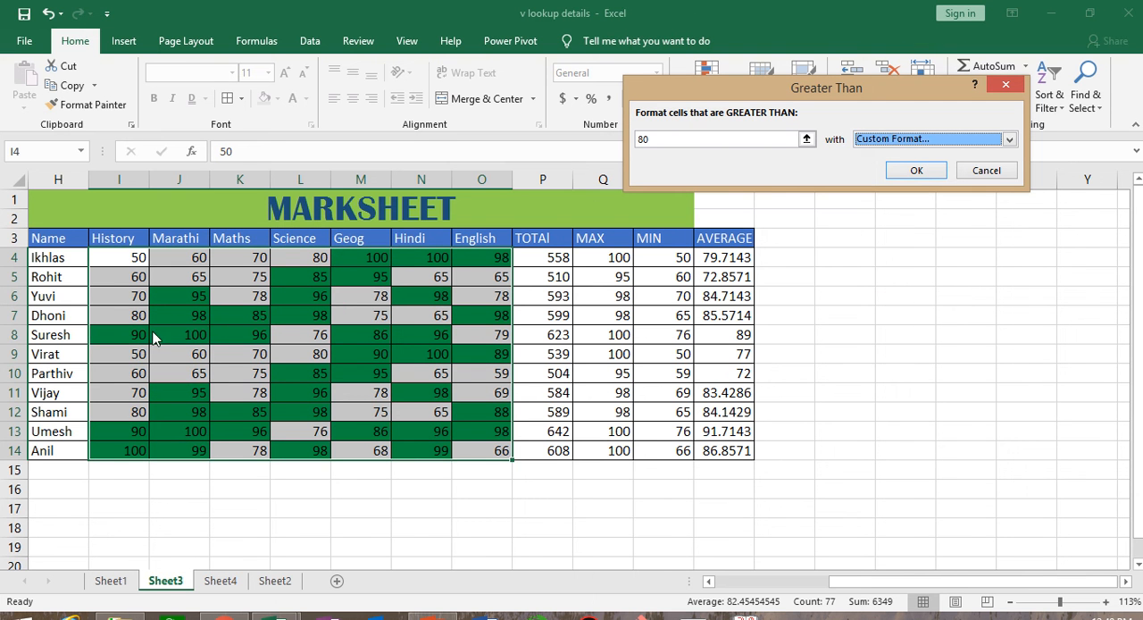
{"action": "left_click", "coordinate": [921, 171]}
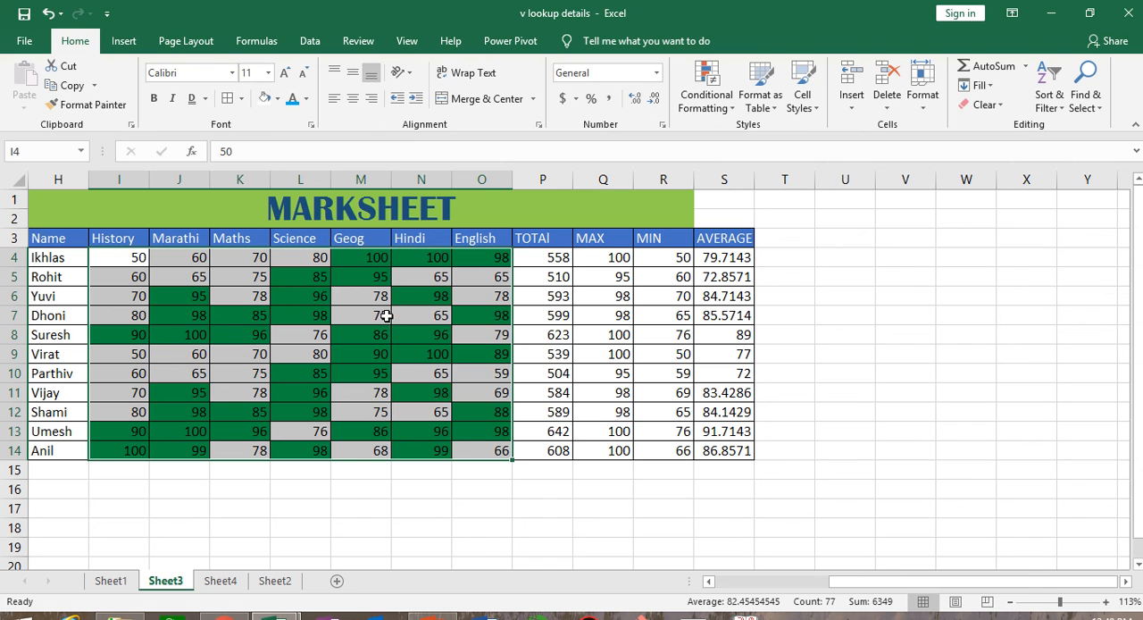
- Clear the conditional formatting rules from the selected mark cells I4:O14
{"action": "left_click", "coordinate": [702, 114]}
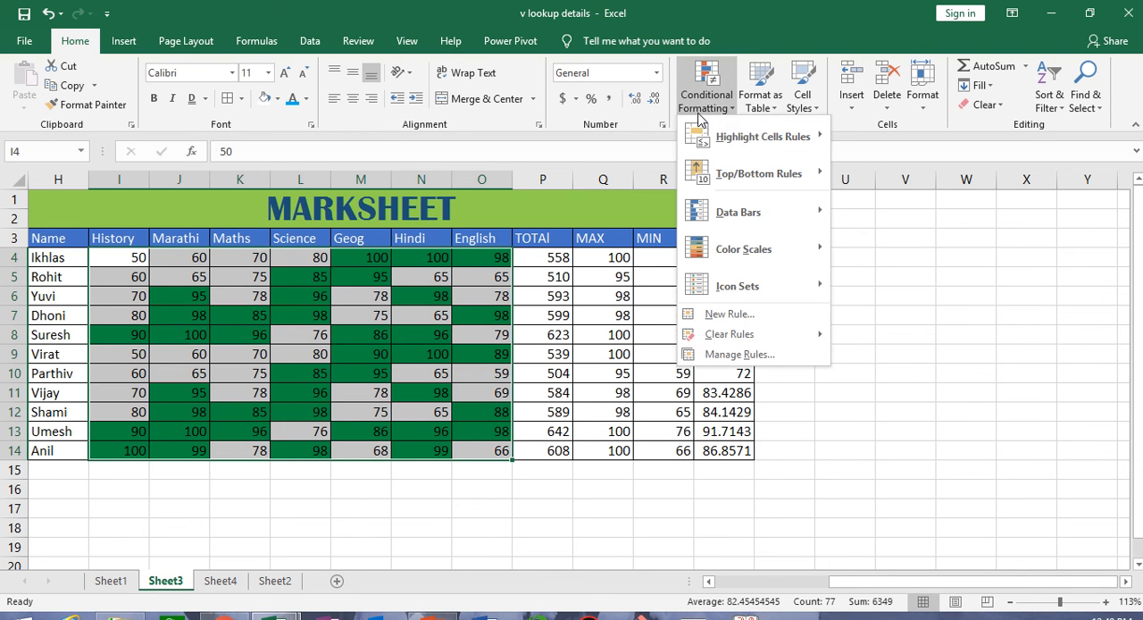
{"action": "mouse_move", "coordinate": [782, 341]}
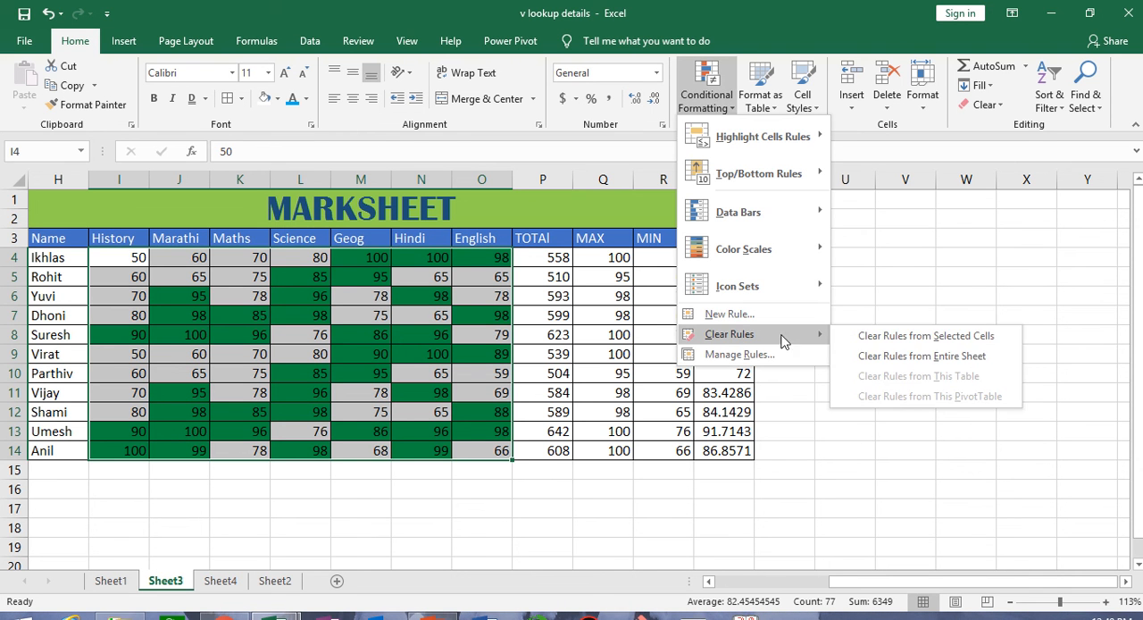
{"action": "left_click", "coordinate": [960, 337]}
- Preview a Less Than highlight rule on the marks with threshold 50 and with 60, and cancel it
{"action": "left_click", "coordinate": [706, 85]}
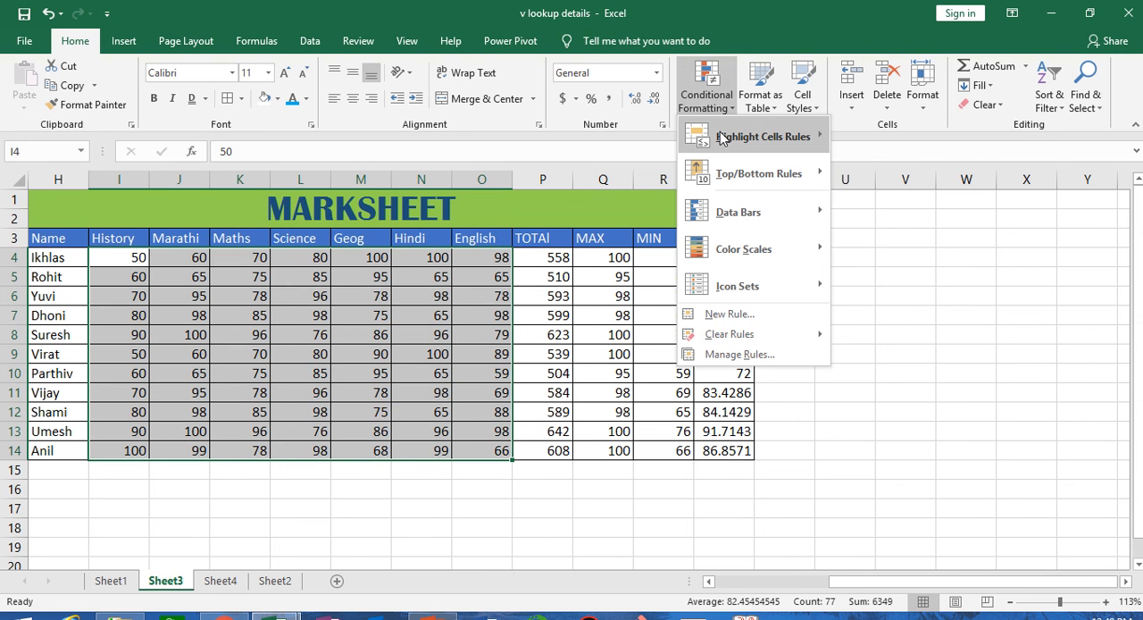
{"action": "mouse_move", "coordinate": [724, 141]}
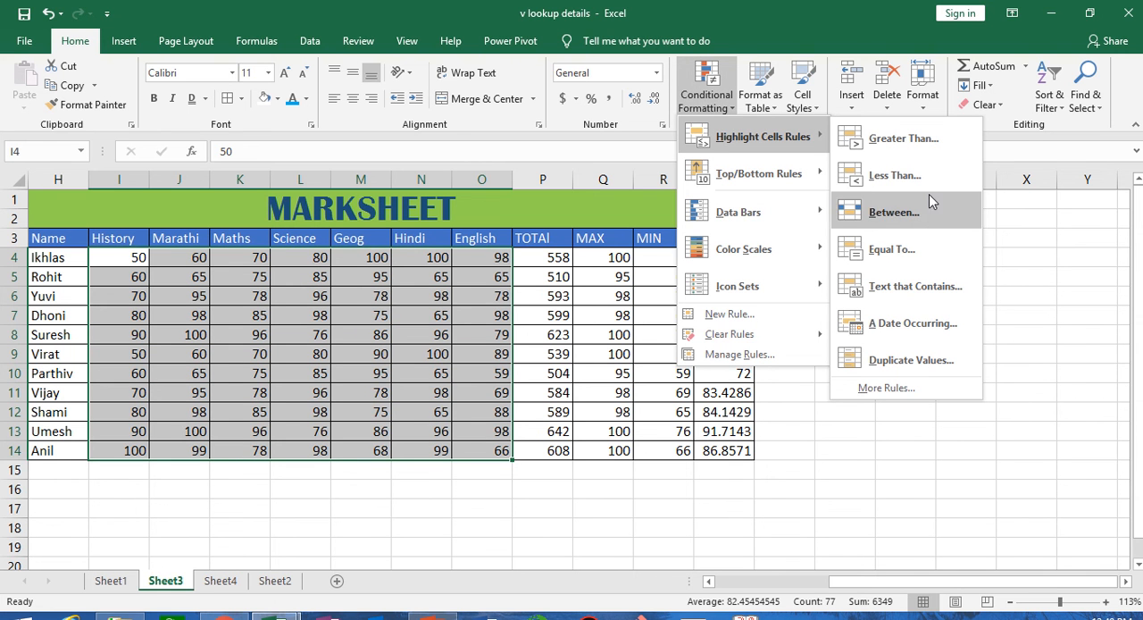
{"action": "left_click", "coordinate": [895, 175]}
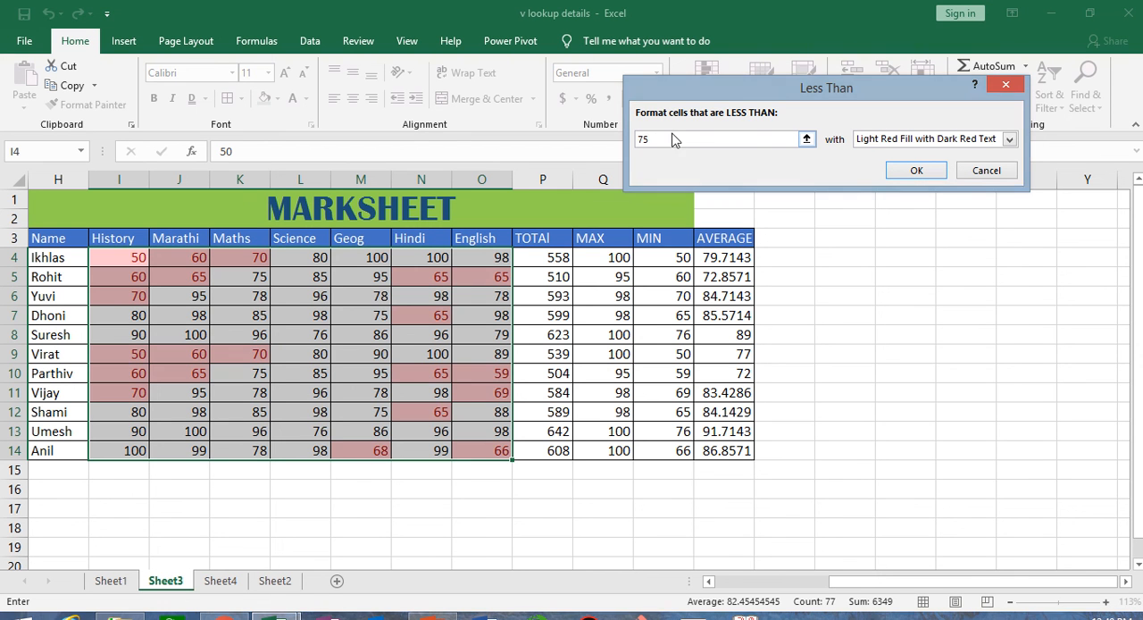
{"action": "key", "text": "BackSpace"}
{"action": "key", "text": "BackSpace"}
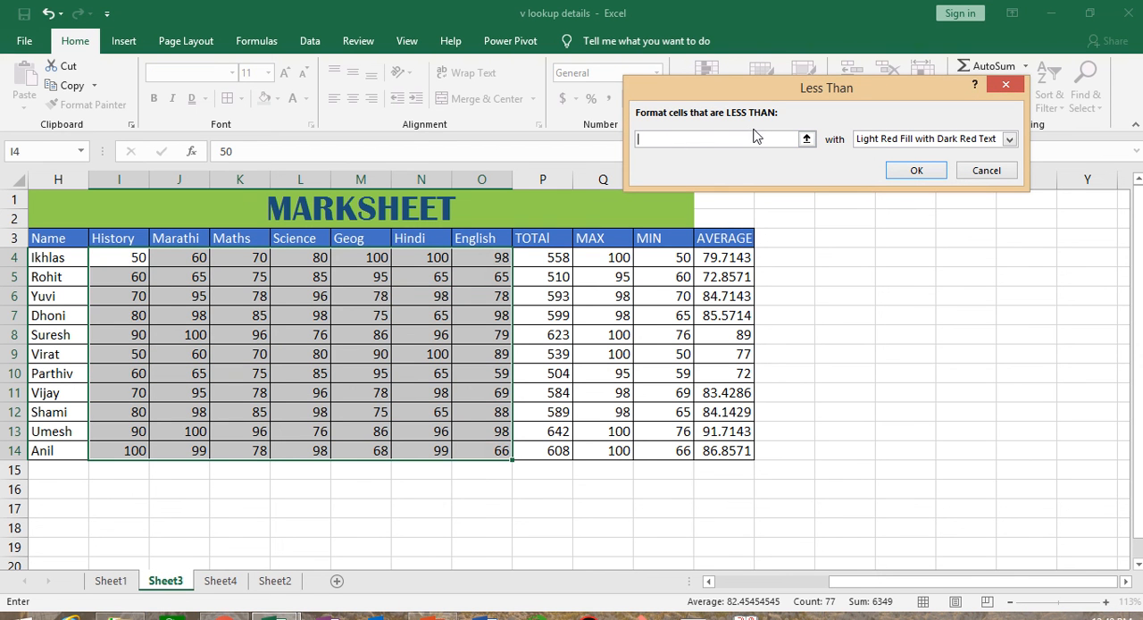
{"action": "type", "text": "50"}
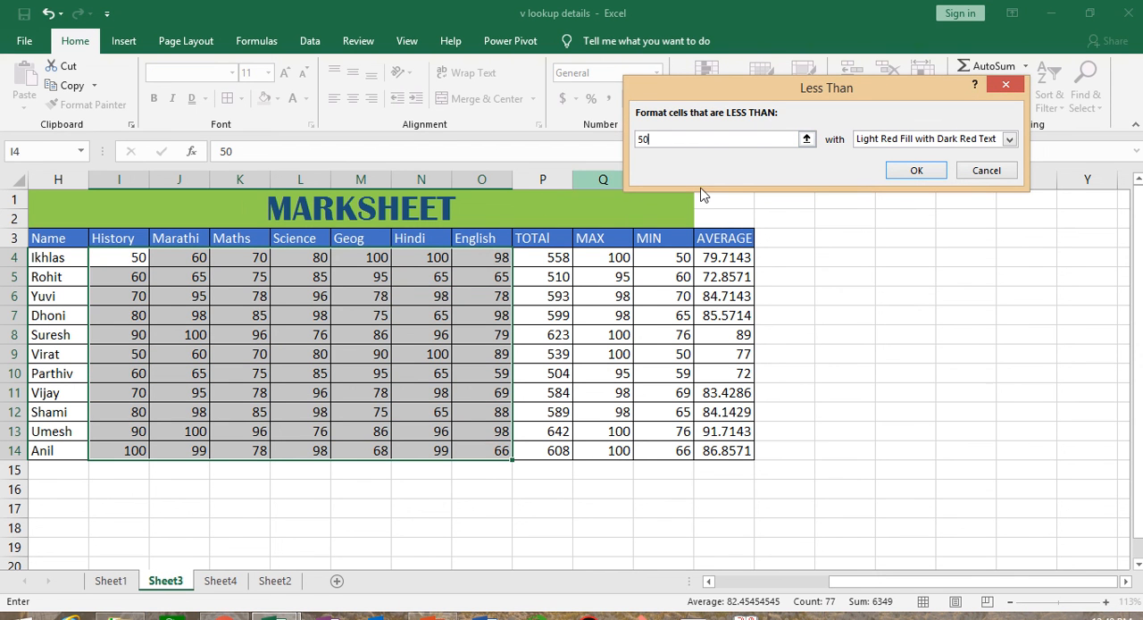
{"action": "key", "text": "BackSpace"}
{"action": "key", "text": "BackSpace"}
{"action": "type", "text": "60"}
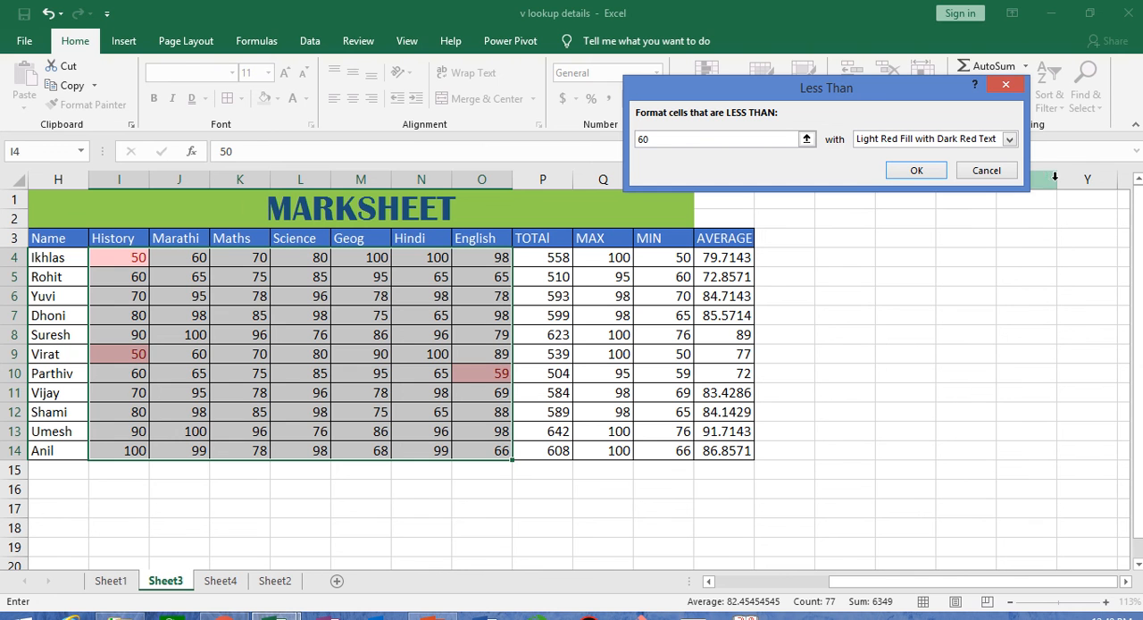
{"action": "left_click", "coordinate": [987, 171]}
- Preview a Between highlight rule on the marks for values from 50 to 70, and cancel it
{"action": "left_click", "coordinate": [706, 85]}
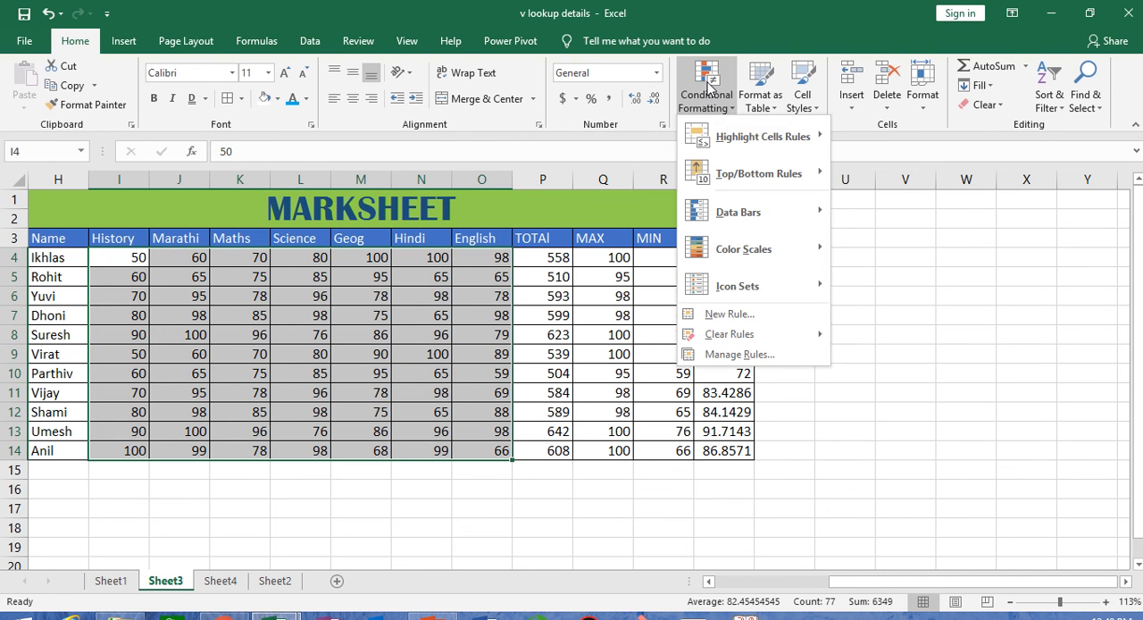
{"action": "mouse_move", "coordinate": [746, 145]}
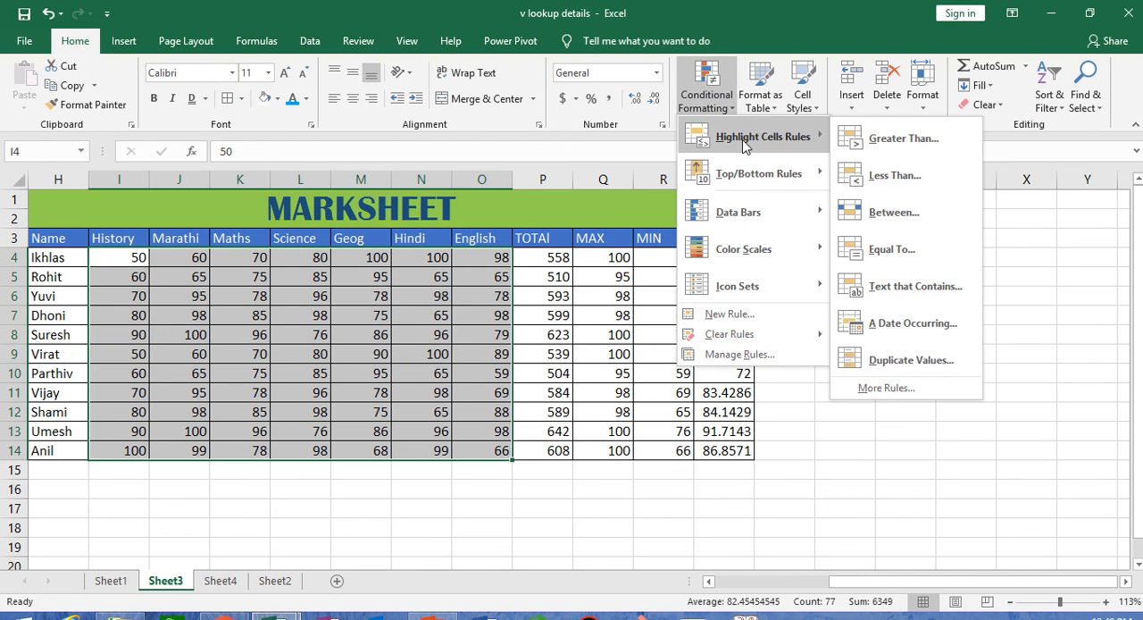
{"action": "left_click", "coordinate": [894, 212]}
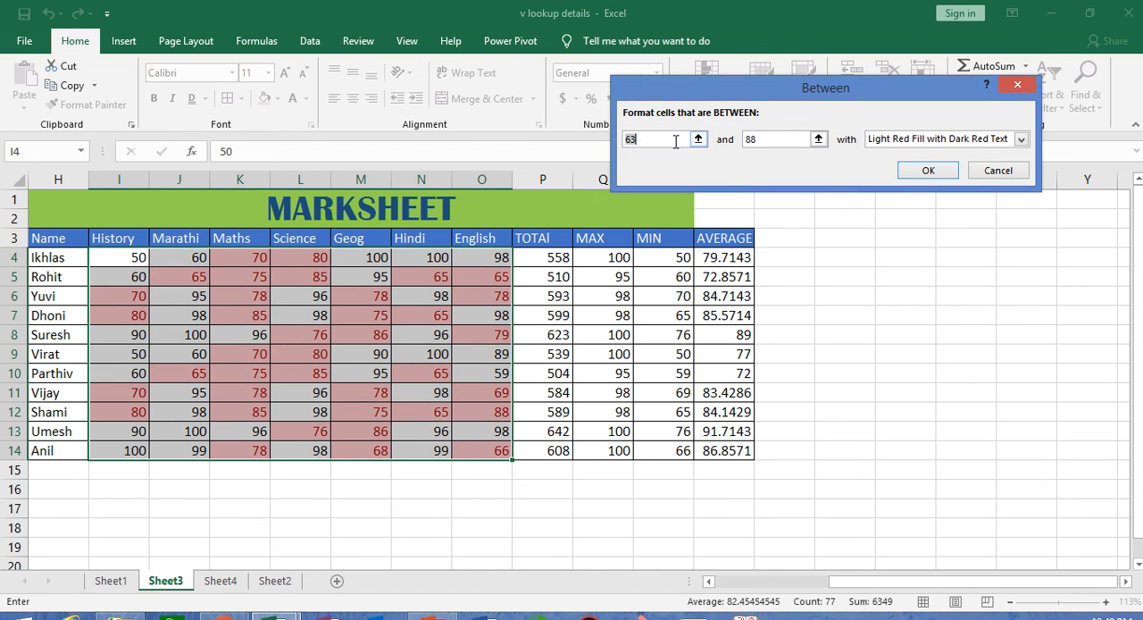
{"action": "left_click", "coordinate": [676, 141]}
{"action": "key", "text": "BackSpace"}
{"action": "key", "text": "BackSpace"}
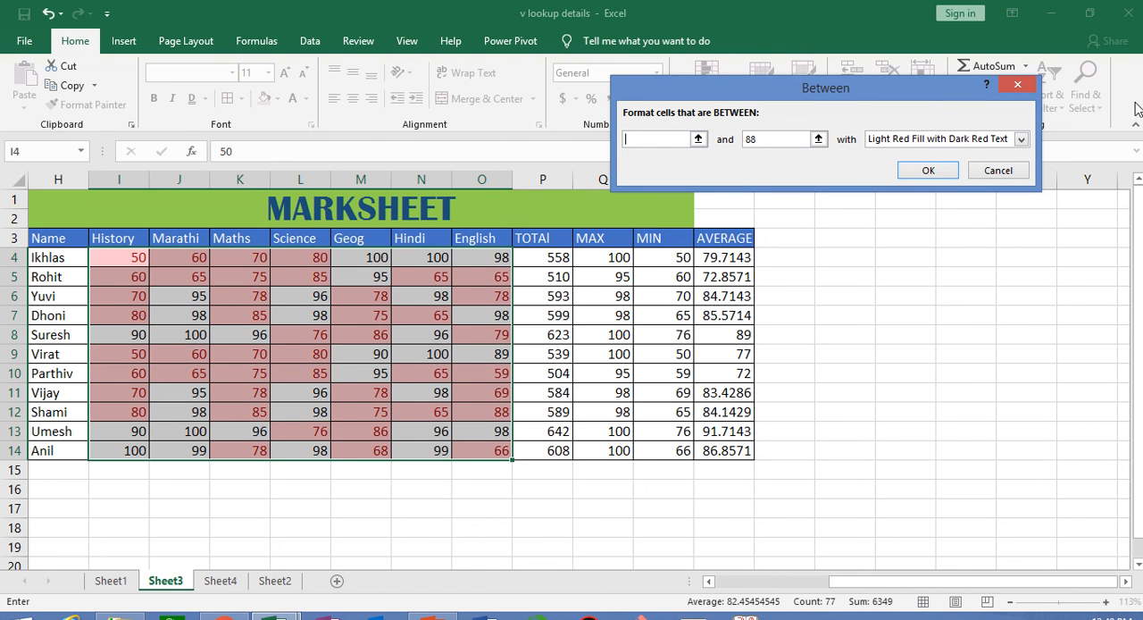
{"action": "type", "text": "50"}
{"action": "key", "text": "BackSpace"}
{"action": "key", "text": "BackSpace"}
{"action": "type", "text": "70"}
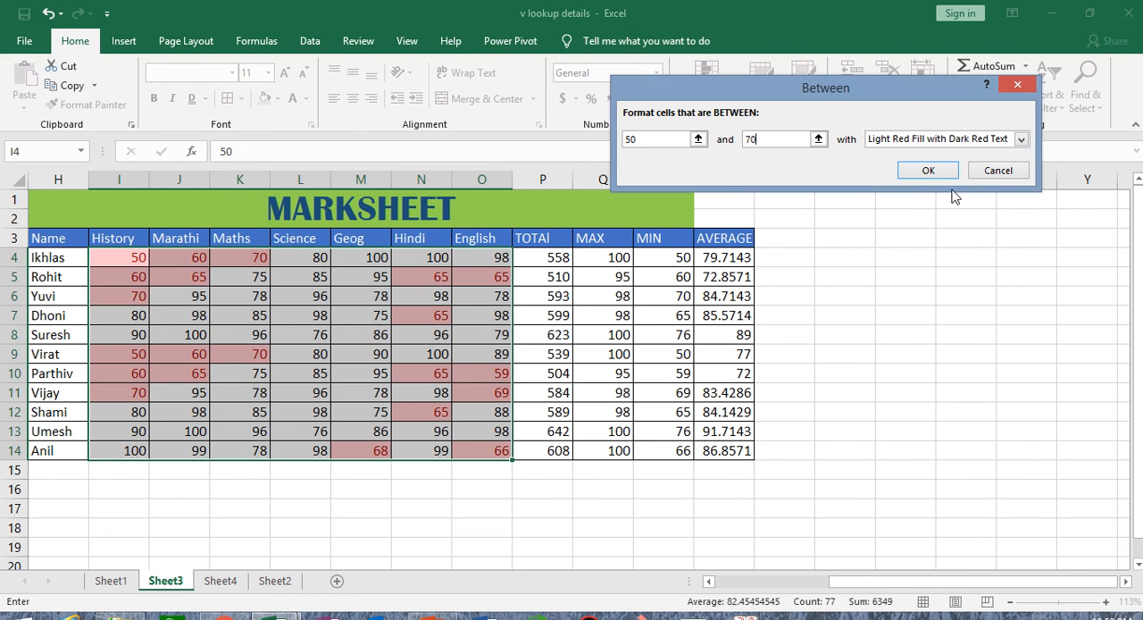
{"action": "left_click", "coordinate": [998, 170]}
- Preview an Equal To highlight rule on the marks for the value 100, and cancel it
{"action": "left_click", "coordinate": [708, 105]}
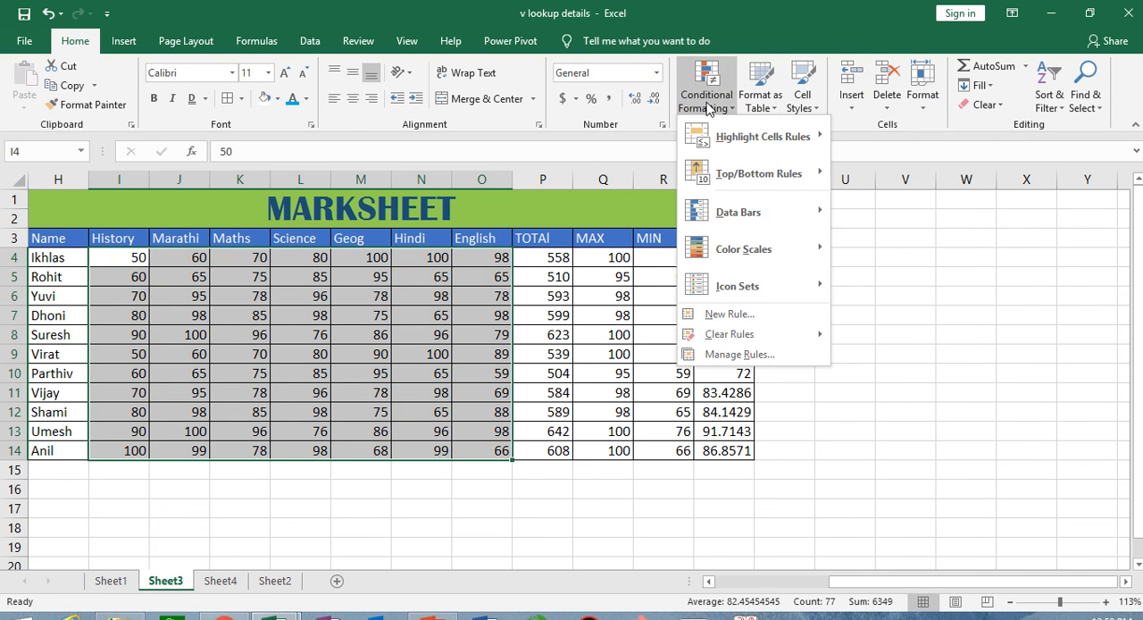
{"action": "mouse_move", "coordinate": [764, 135]}
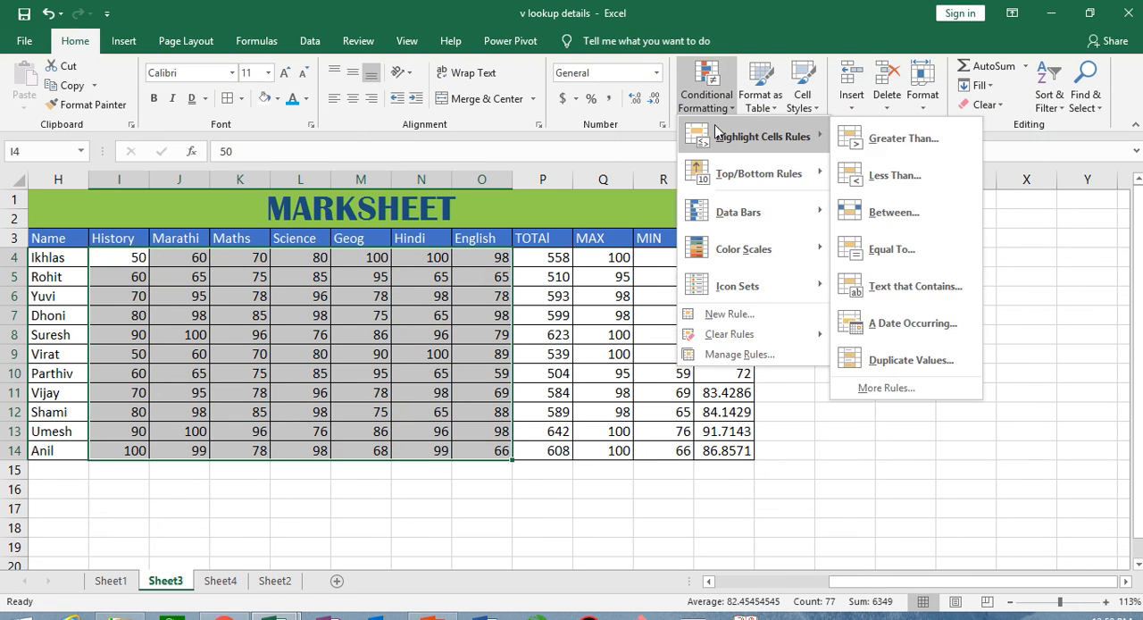
{"action": "left_click", "coordinate": [889, 252]}
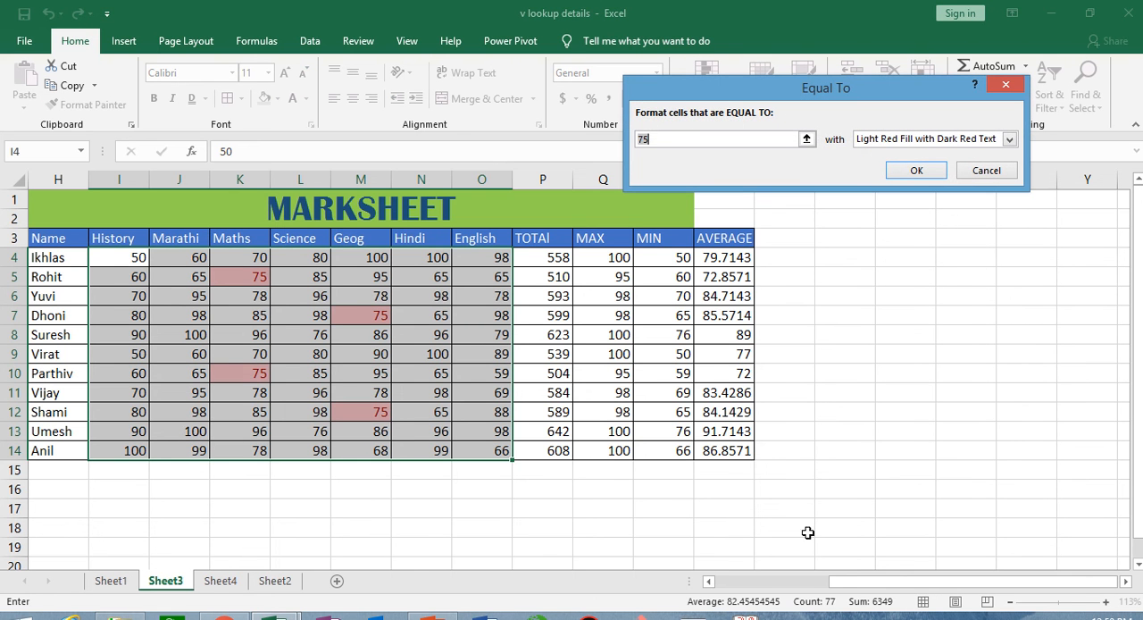
{"action": "key", "text": "BackSpace"}
{"action": "key", "text": "BackSpace"}
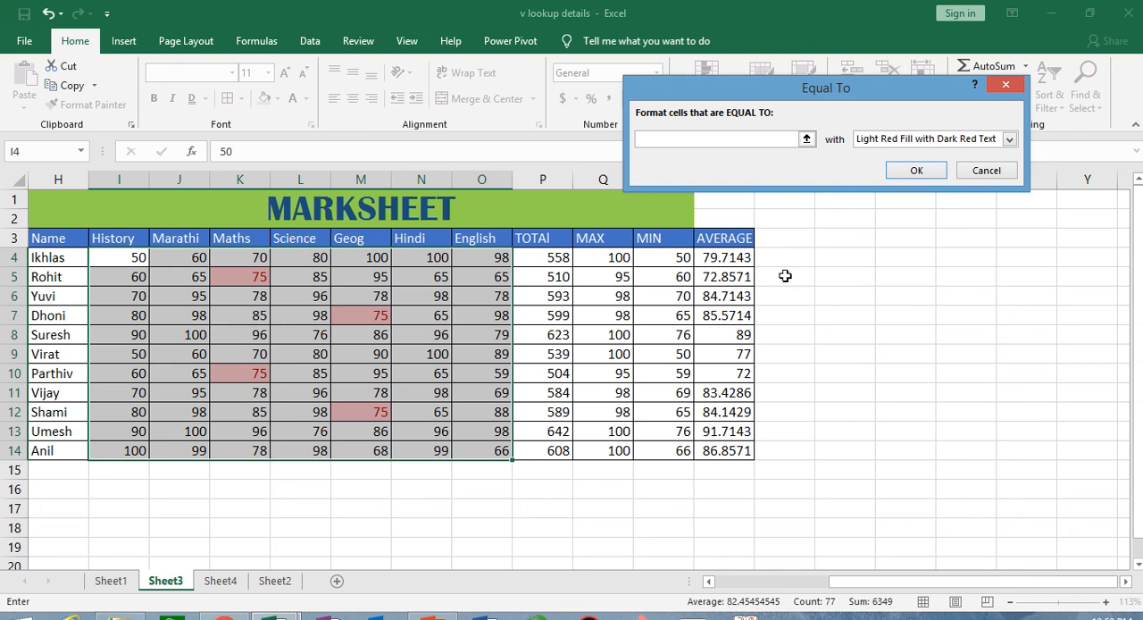
{"action": "type", "text": "100"}
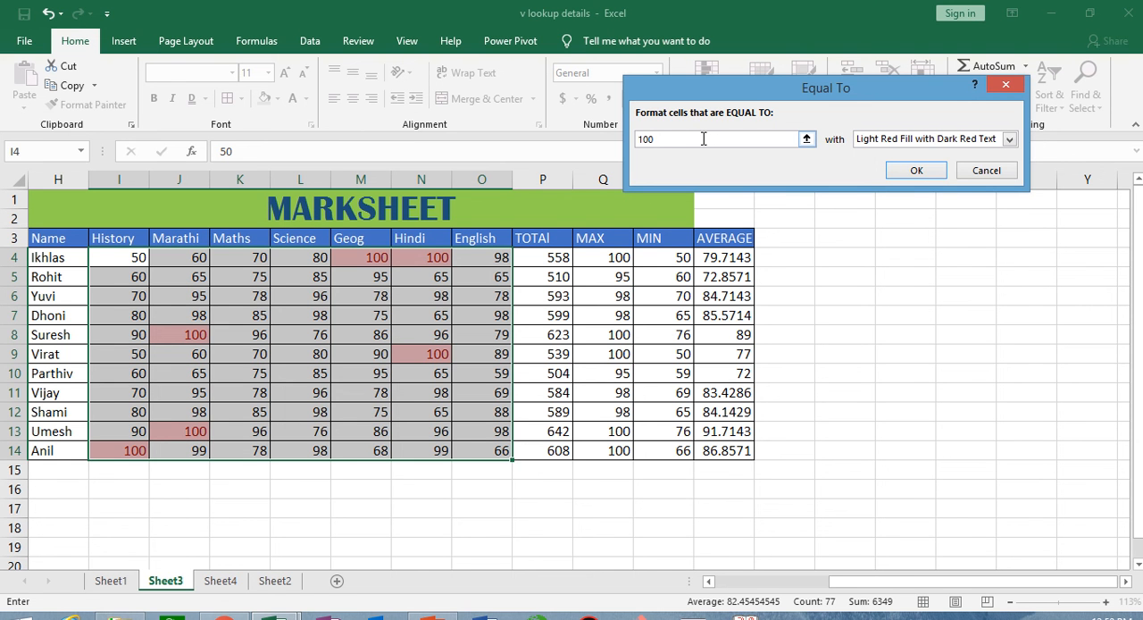
{"action": "left_click", "coordinate": [988, 171]}
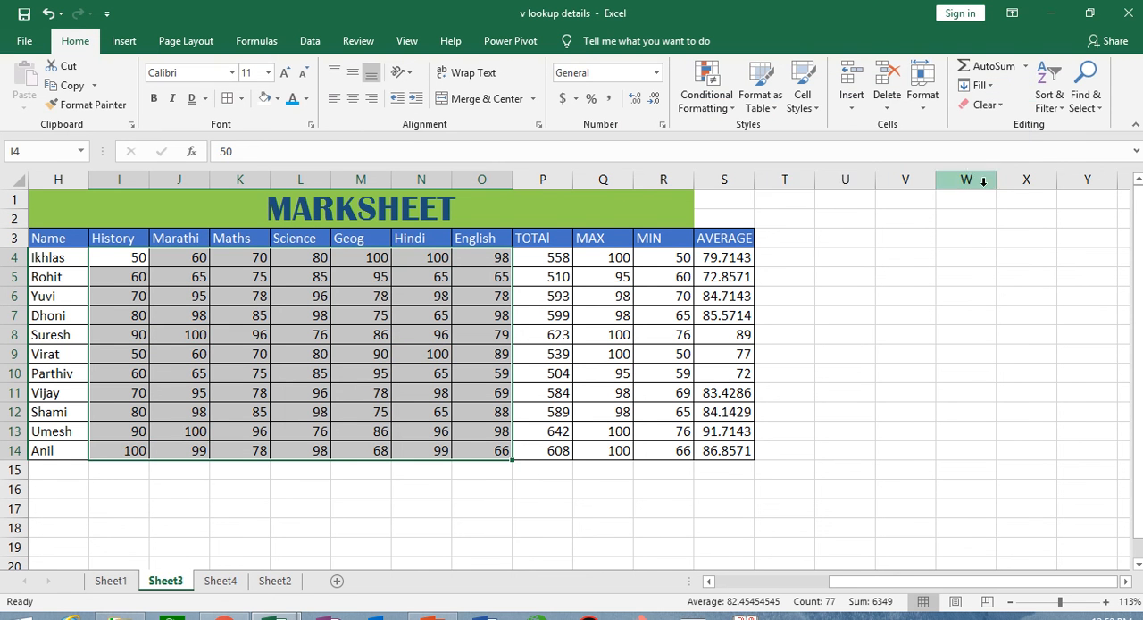
- Preview a Text That Contains highlight rule on the names in H4:H14 for the text P, and cancel it
{"action": "left_click", "coordinate": [722, 114]}
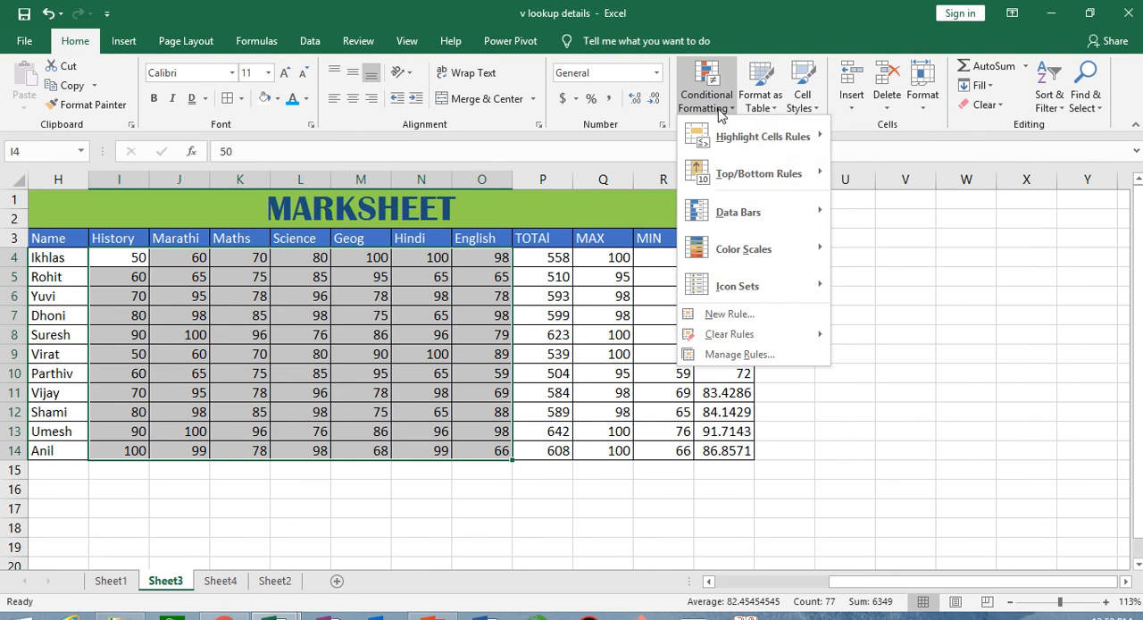
{"action": "mouse_move", "coordinate": [772, 135]}
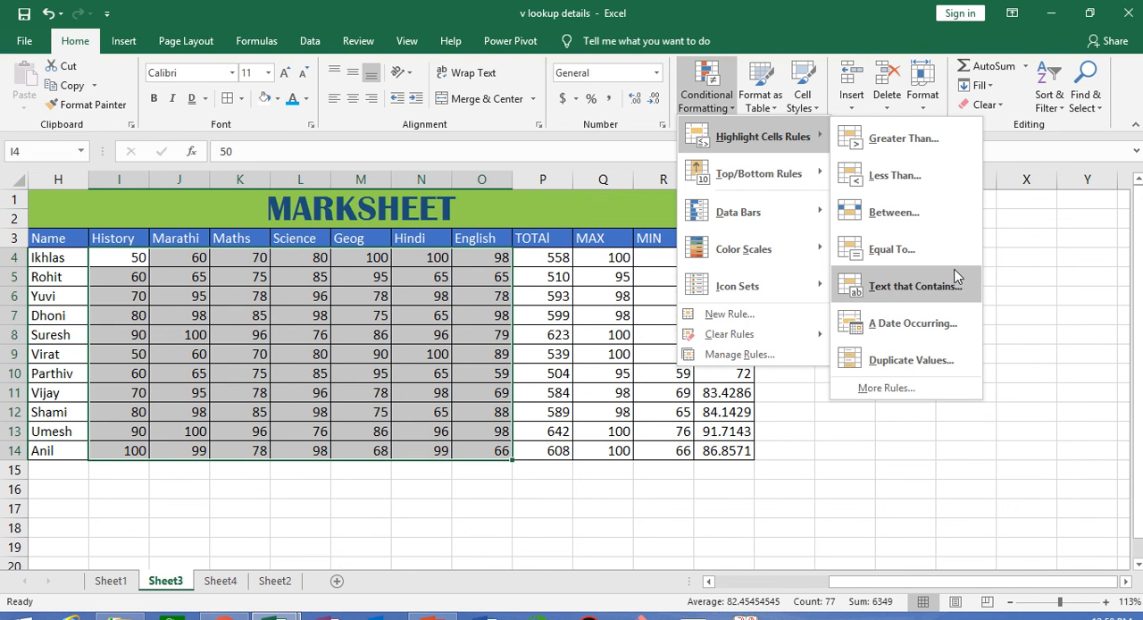
{"action": "left_click", "coordinate": [47, 258]}
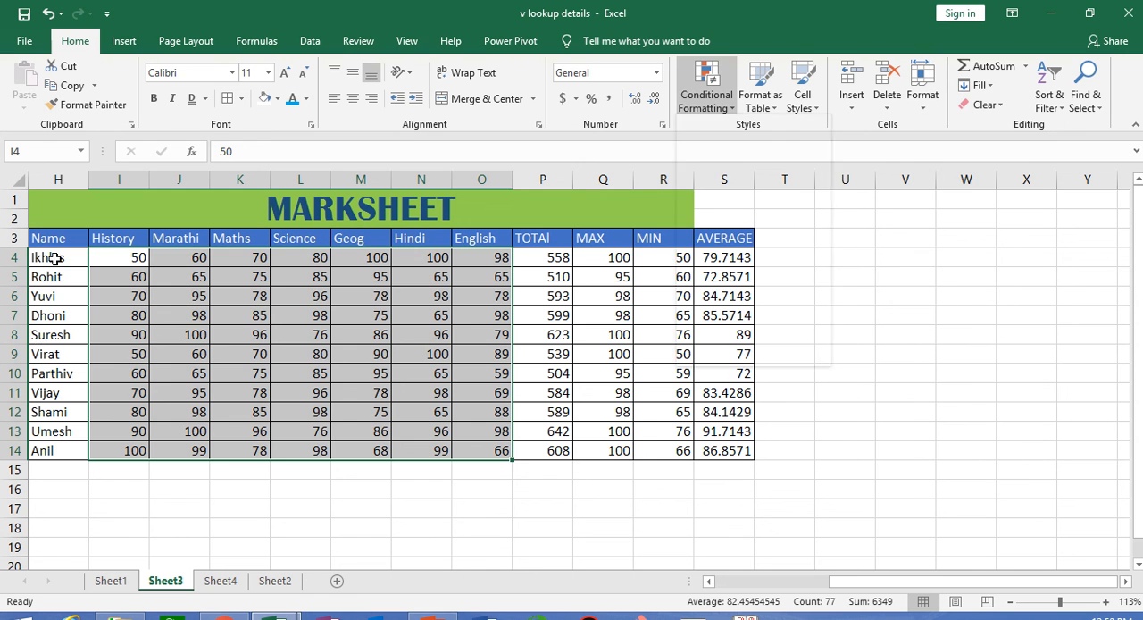
{"action": "left_click_drag", "start_coordinate": [46, 258], "coordinate": [54, 451]}
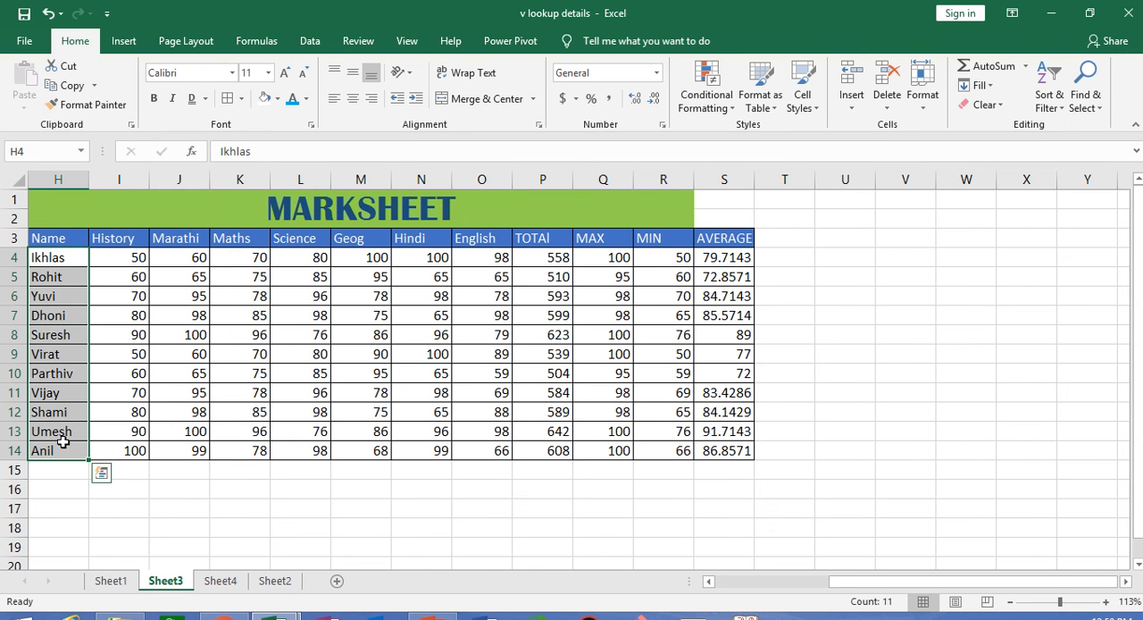
{"action": "left_click", "coordinate": [702, 99]}
{"action": "mouse_move", "coordinate": [731, 149]}
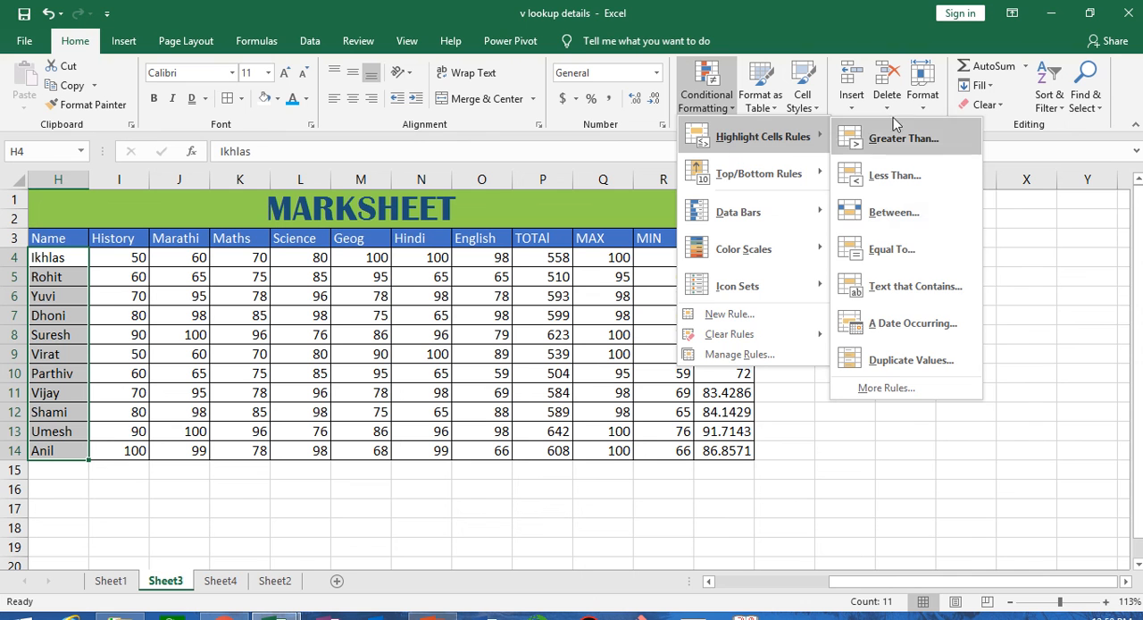
{"action": "left_click", "coordinate": [957, 297]}
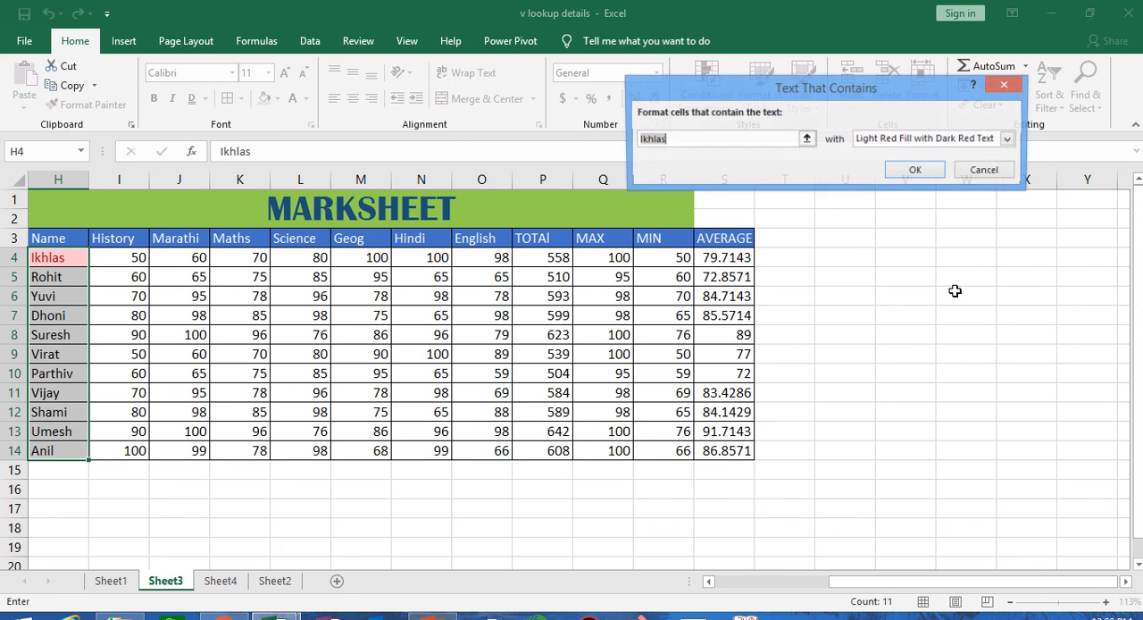
{"action": "left_click", "coordinate": [688, 141]}
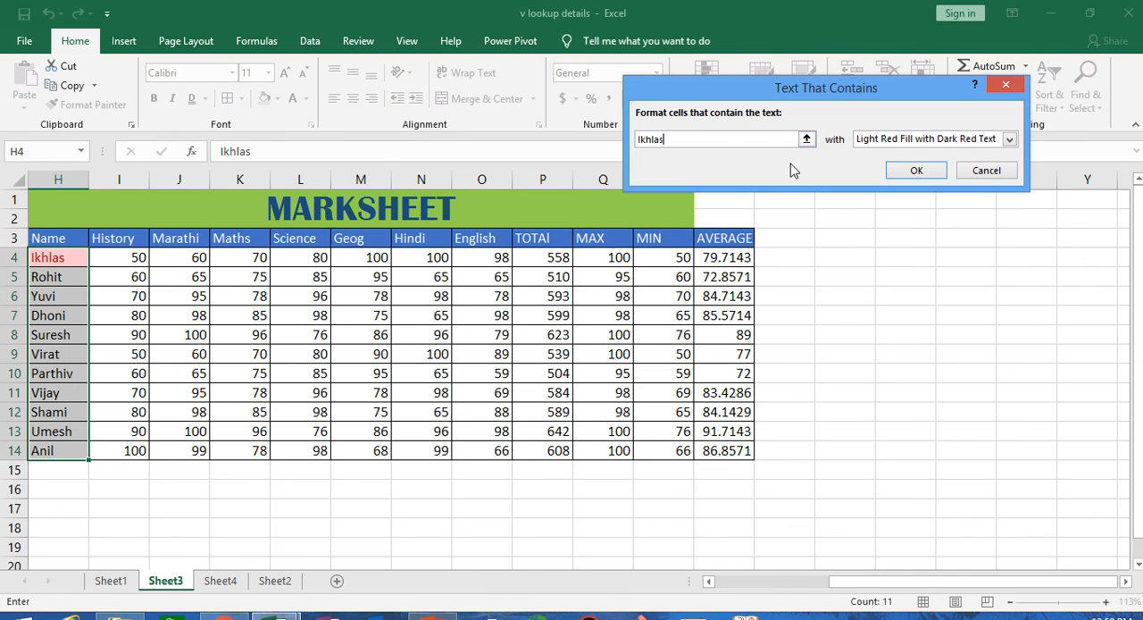
{"action": "key", "text": "BackSpace"}
{"action": "key", "text": "BackSpace"}
{"action": "key", "text": "BackSpace"}
{"action": "key", "text": "BackSpace"}
{"action": "key", "text": "BackSpace"}
{"action": "key", "text": "BackSpace"}
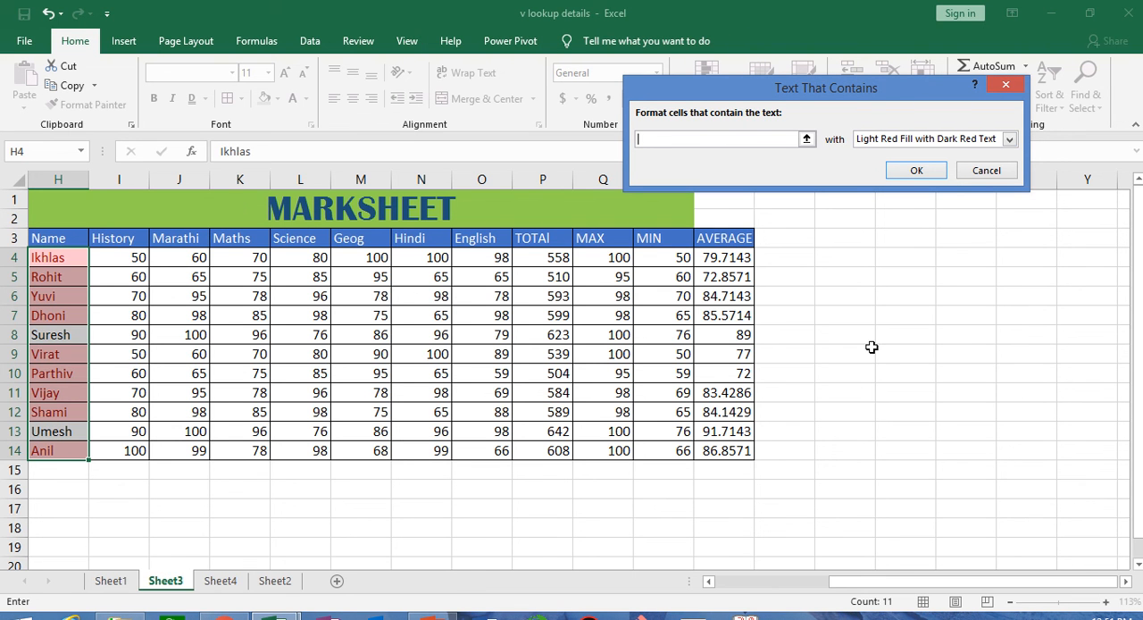
{"action": "type", "text": "P"}
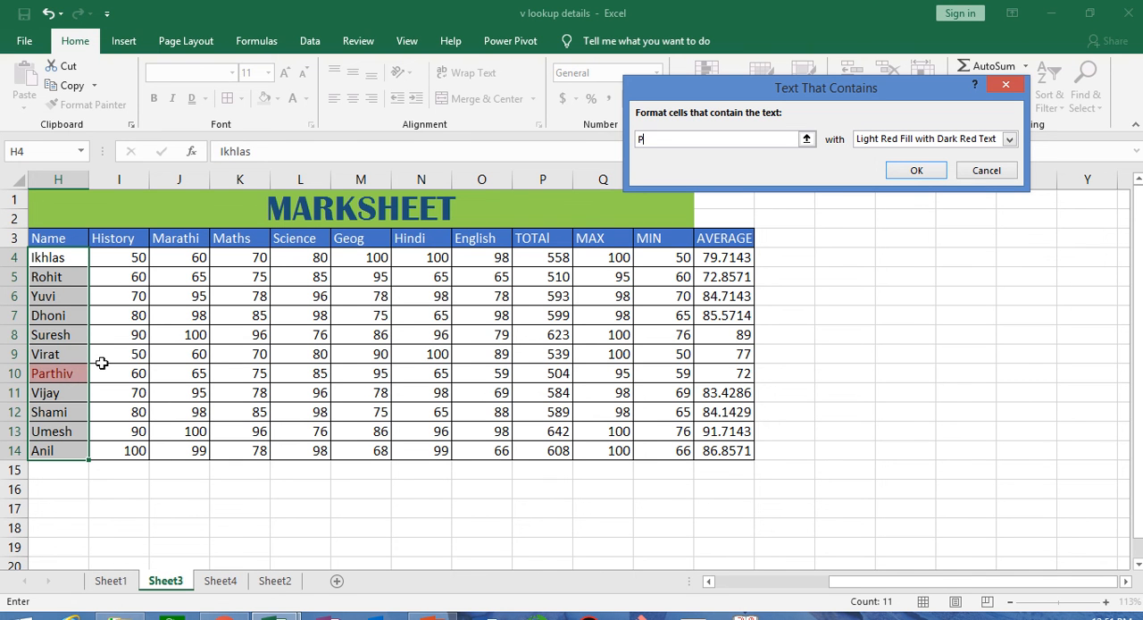
{"action": "left_click", "coordinate": [986, 170]}
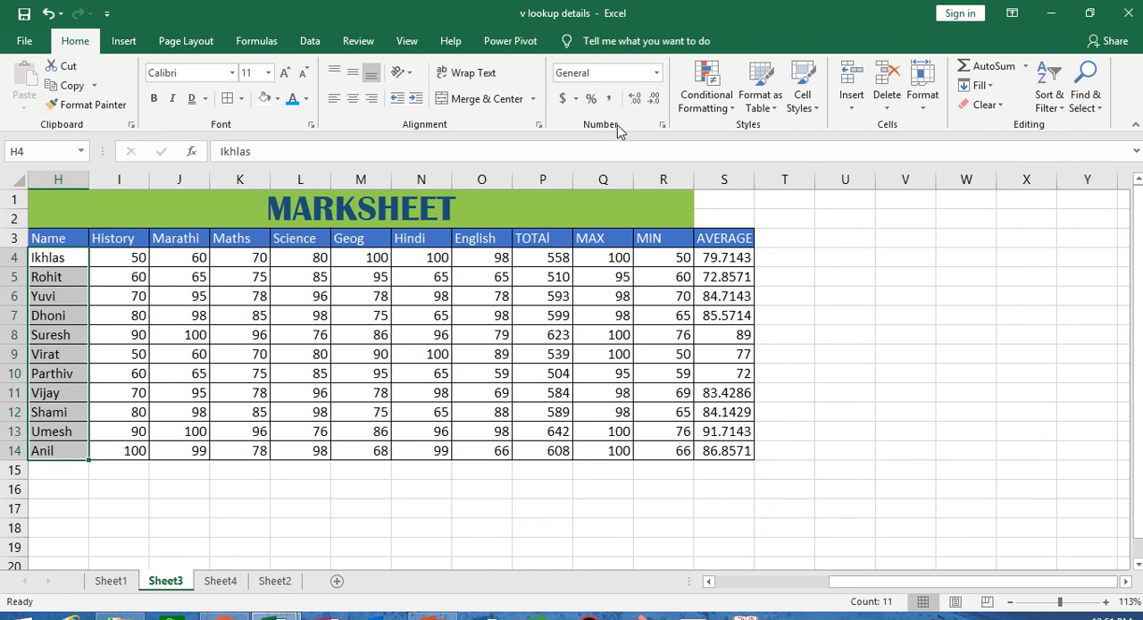
- Enter the current date 3/7/2019 in cell U3 and fit column U's width to it
{"action": "left_click", "coordinate": [719, 99]}
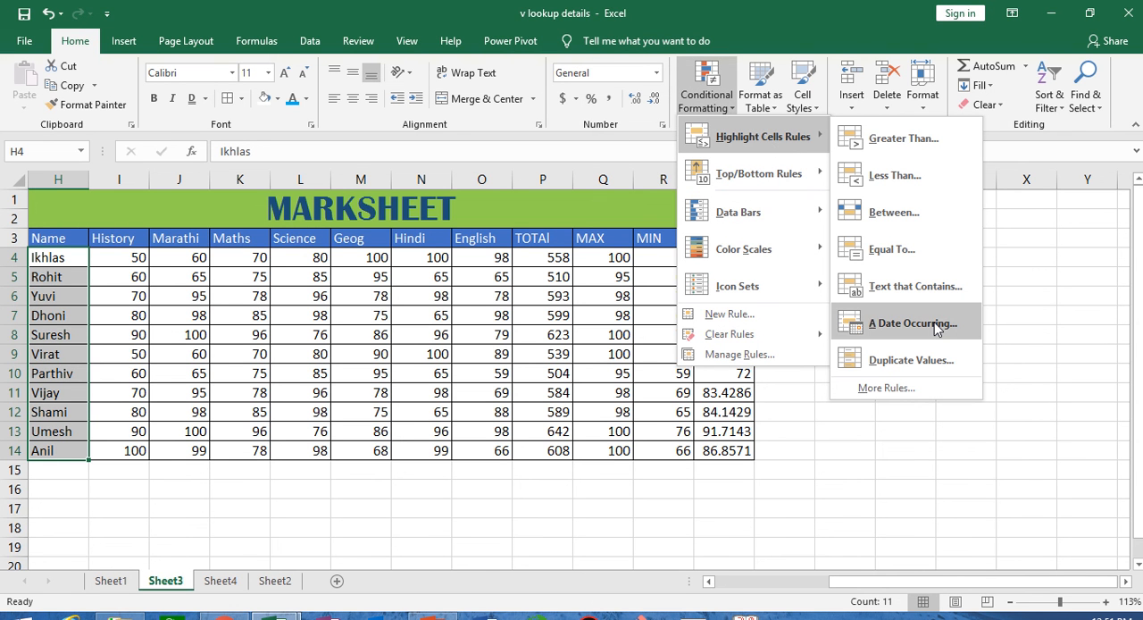
{"action": "left_click", "coordinate": [890, 462]}
{"action": "left_click", "coordinate": [842, 239]}
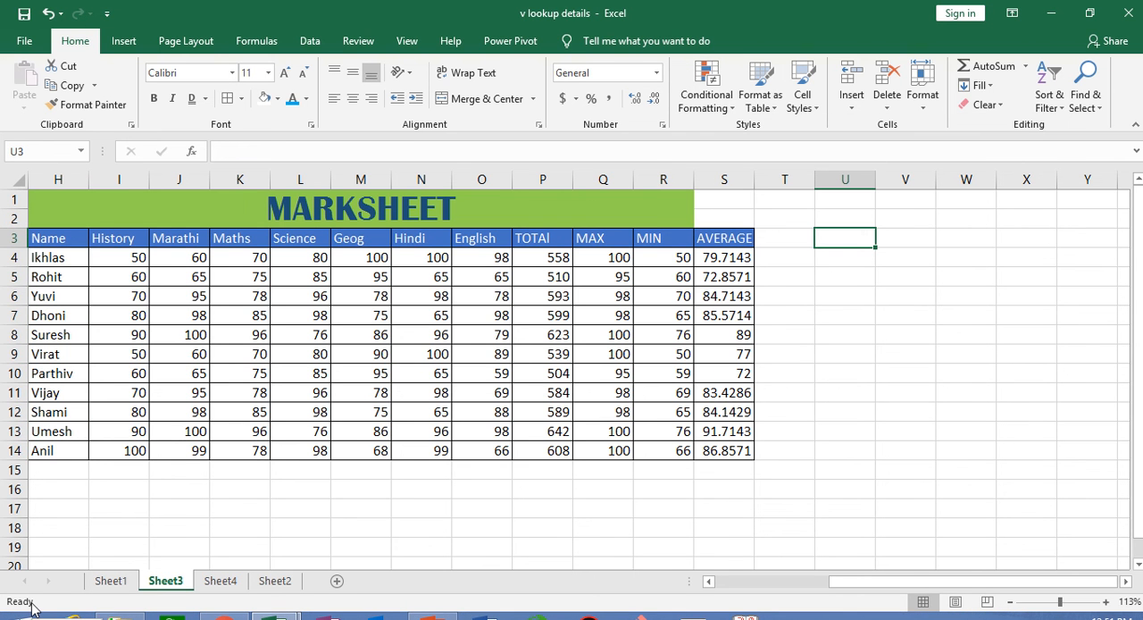
{"action": "key", "text": "ctrl+semicolon"}
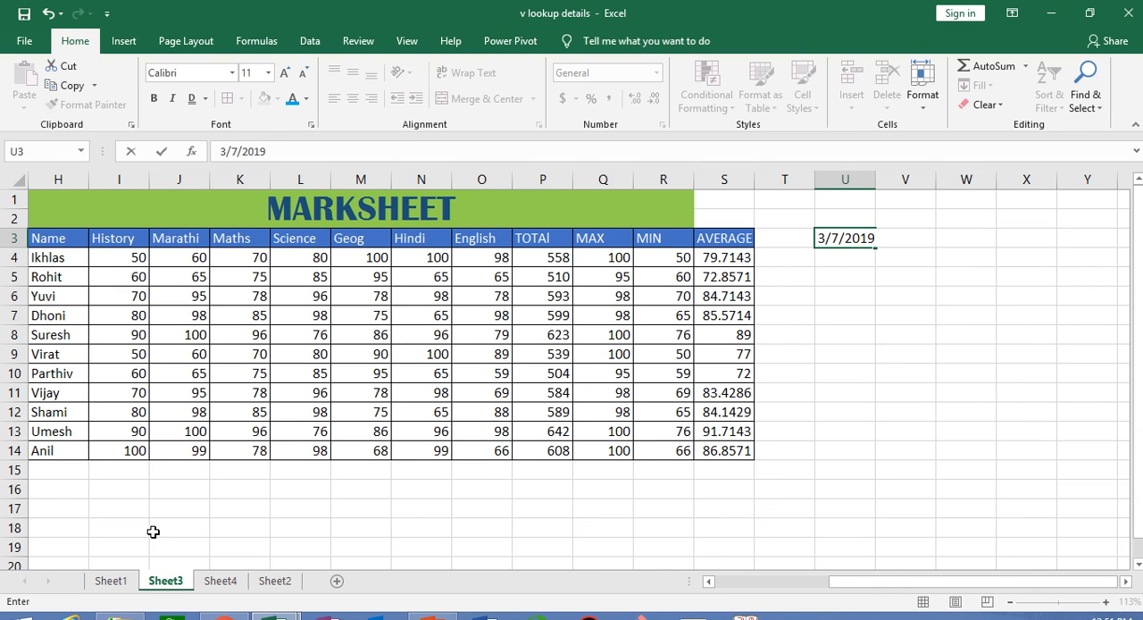
{"action": "left_click", "coordinate": [862, 399]}
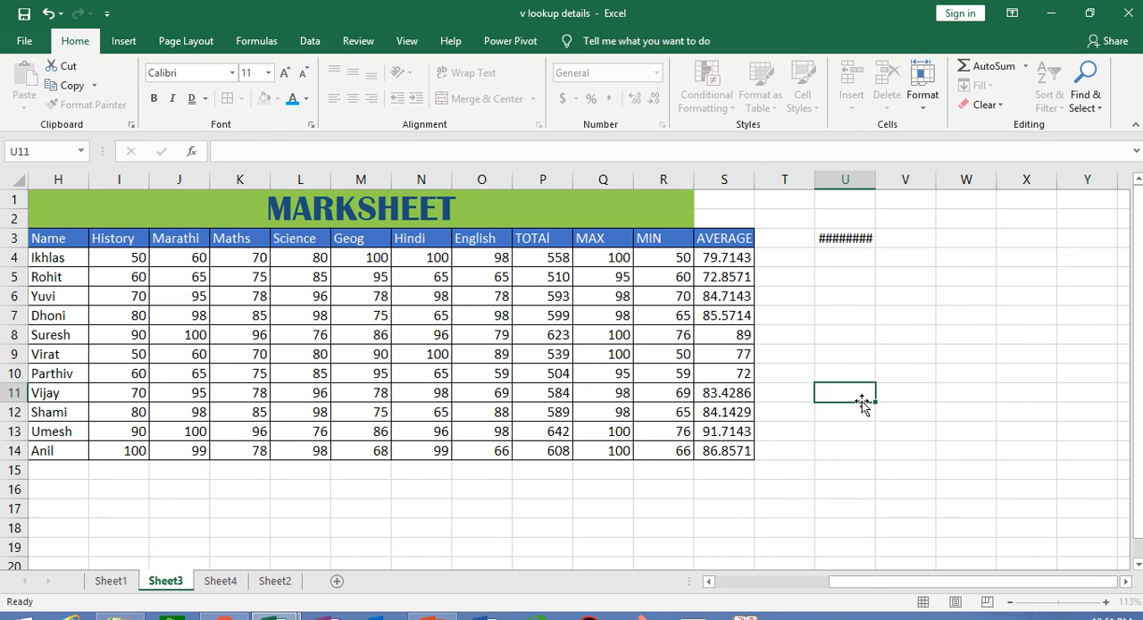
{"action": "double_click", "coordinate": [876, 178]}
- Fill the date from U3 down to U16 as a daily series and fit column U's width to the dates
{"action": "left_click", "coordinate": [868, 240]}
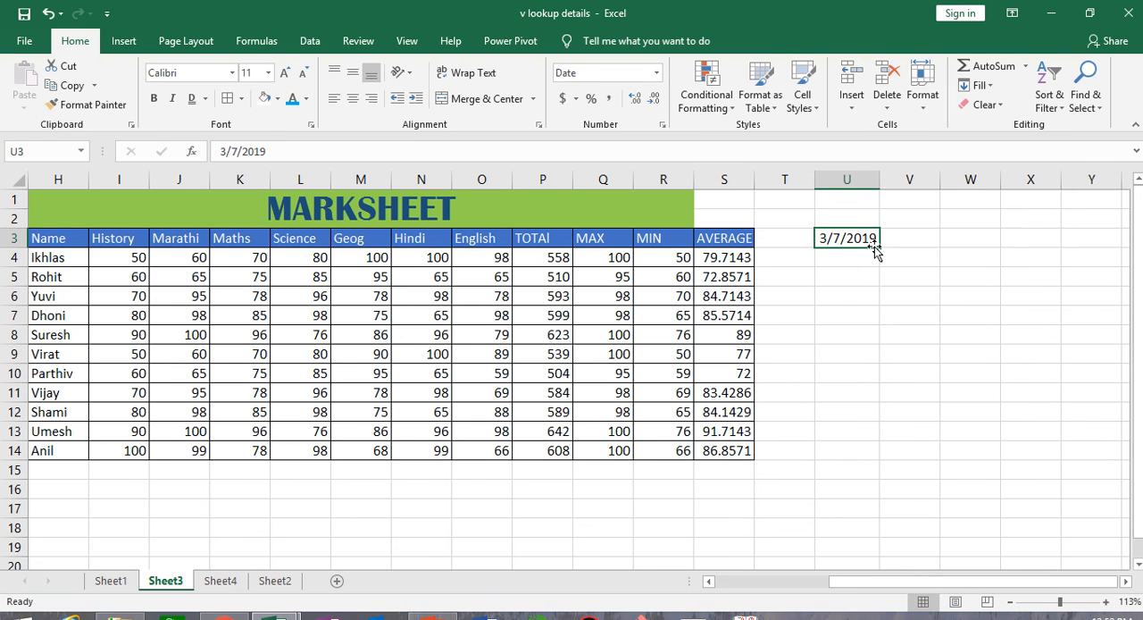
{"action": "left_click_drag", "start_coordinate": [878, 246], "coordinate": [880, 497]}
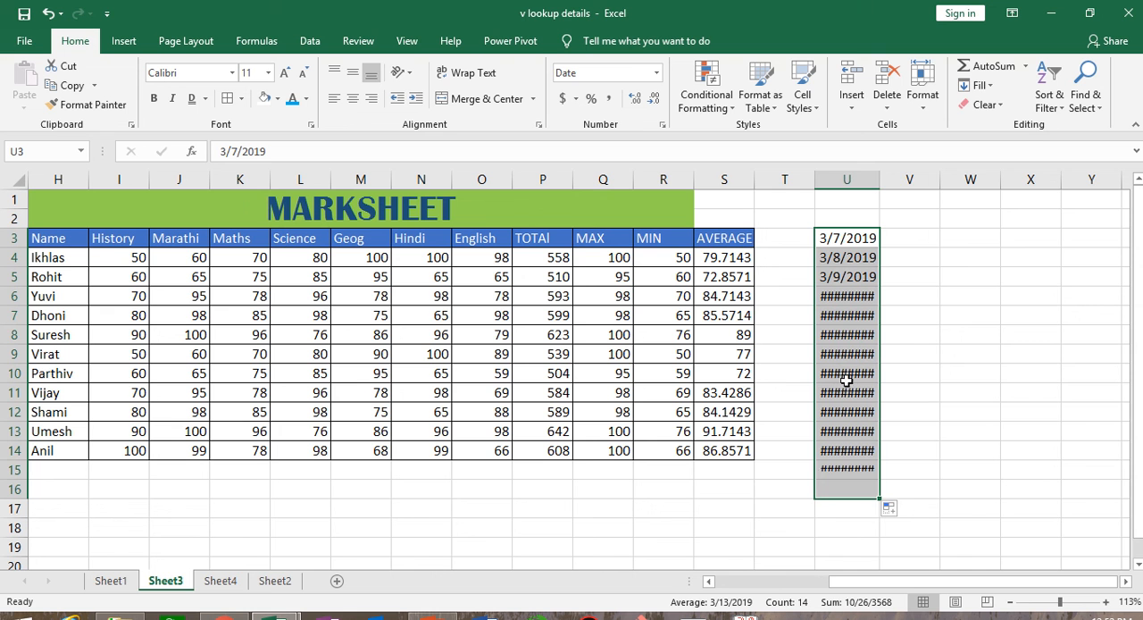
{"action": "double_click", "coordinate": [880, 181]}
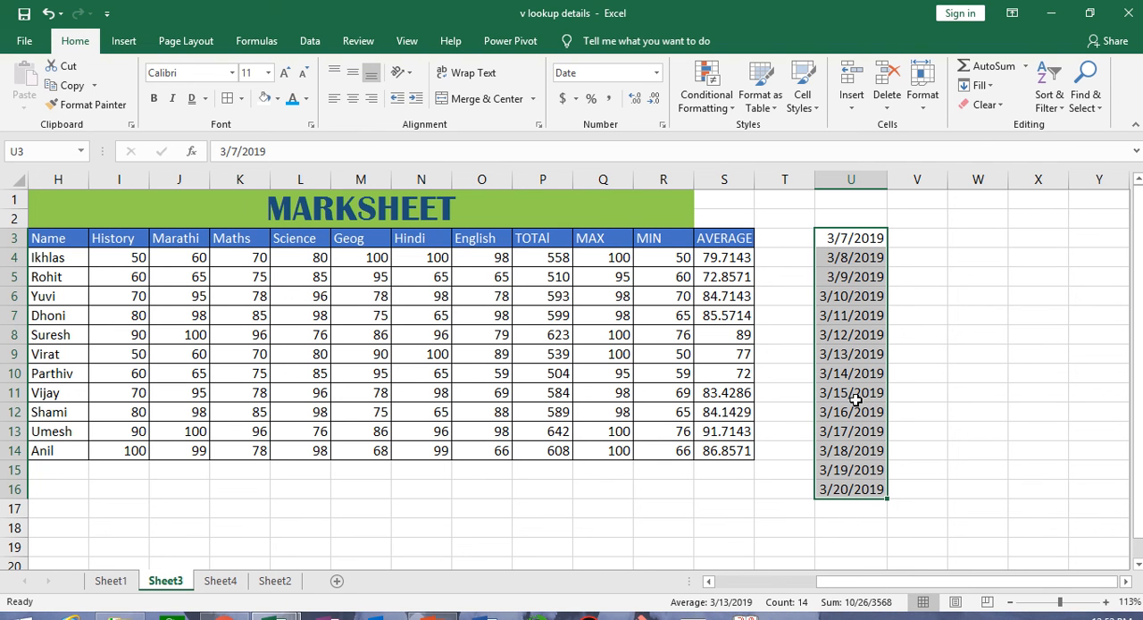
- Open the date format customization in the Windows regional settings, starting from the system clock's date and time settings
{"action": "mouse_move", "coordinate": [497, 6]}
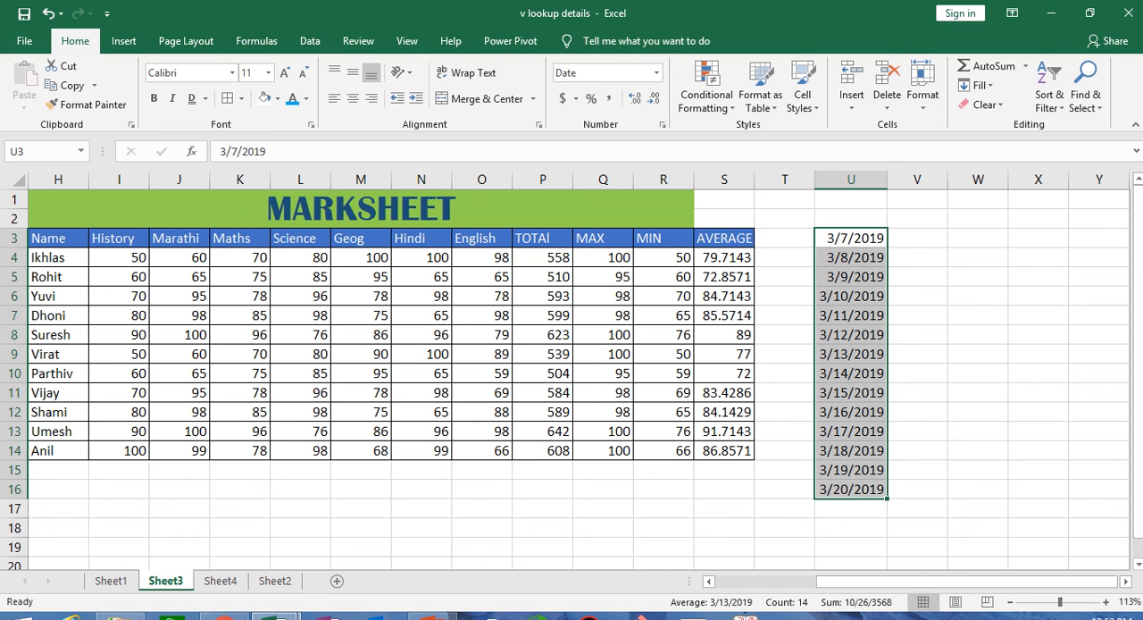
{"action": "left_click", "coordinate": [1107, 615]}
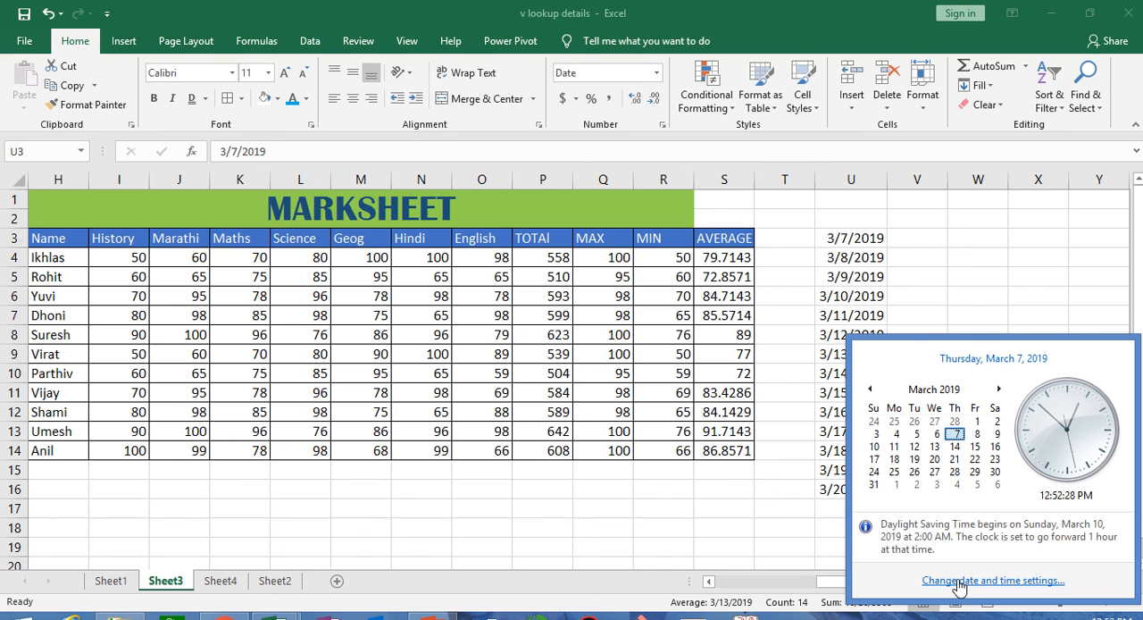
{"action": "left_click", "coordinate": [960, 580]}
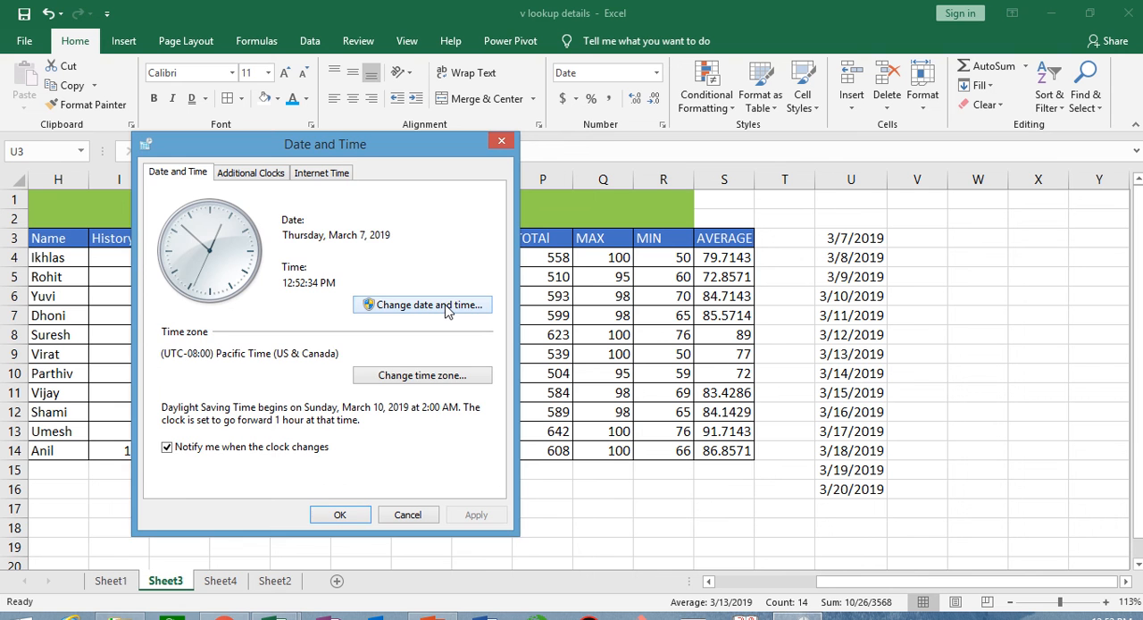
{"action": "left_click", "coordinate": [448, 309]}
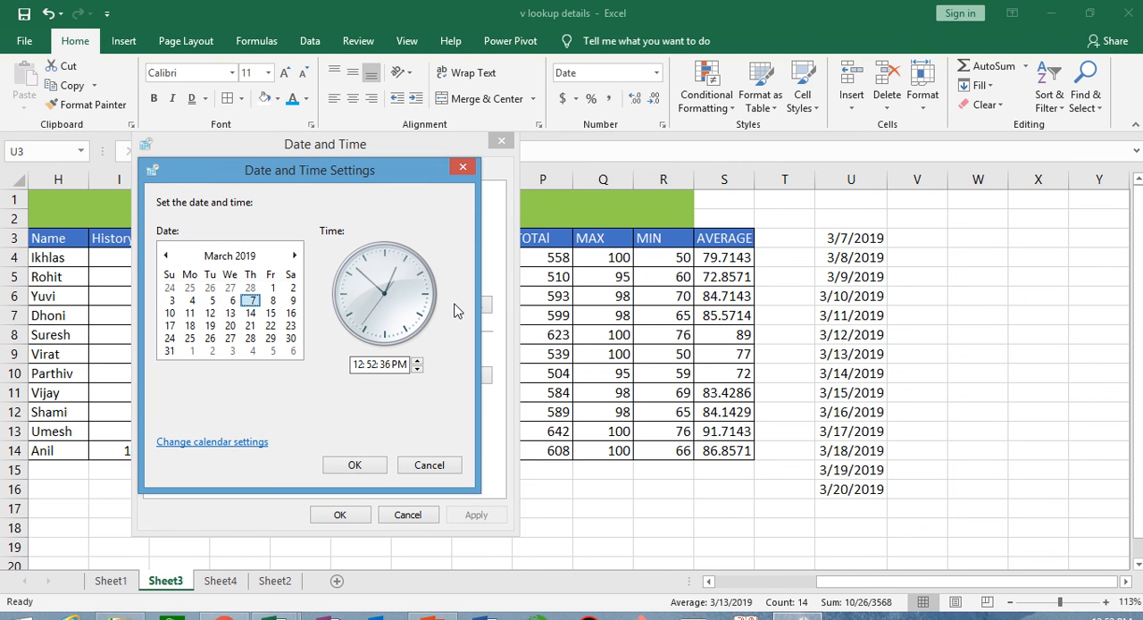
{"action": "left_click", "coordinate": [227, 441]}
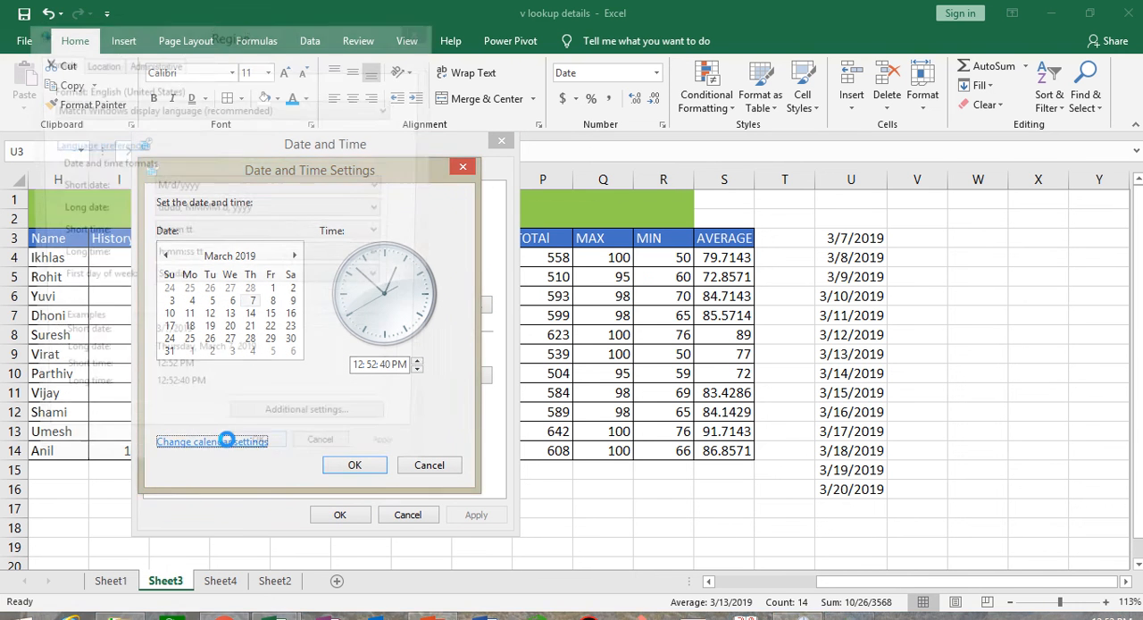
{"action": "left_click_drag", "start_coordinate": [276, 93], "coordinate": [327, 44]}
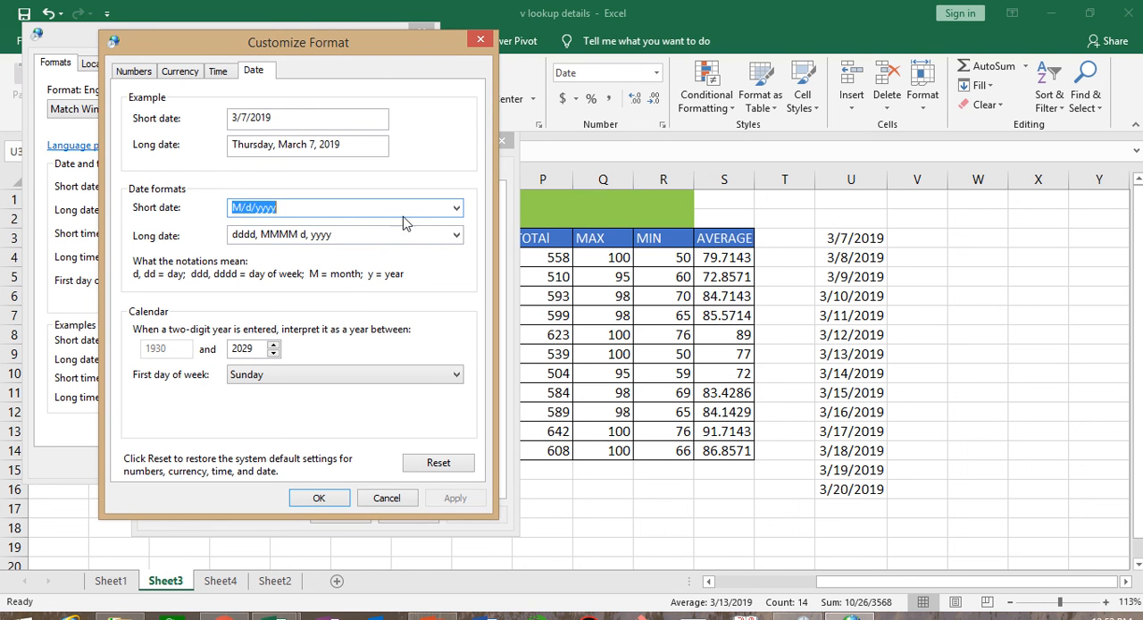
- Set the Windows short date format to dd-MMM-yy, apply it in the regional settings, and return to the worksheet
{"action": "left_click", "coordinate": [455, 209]}
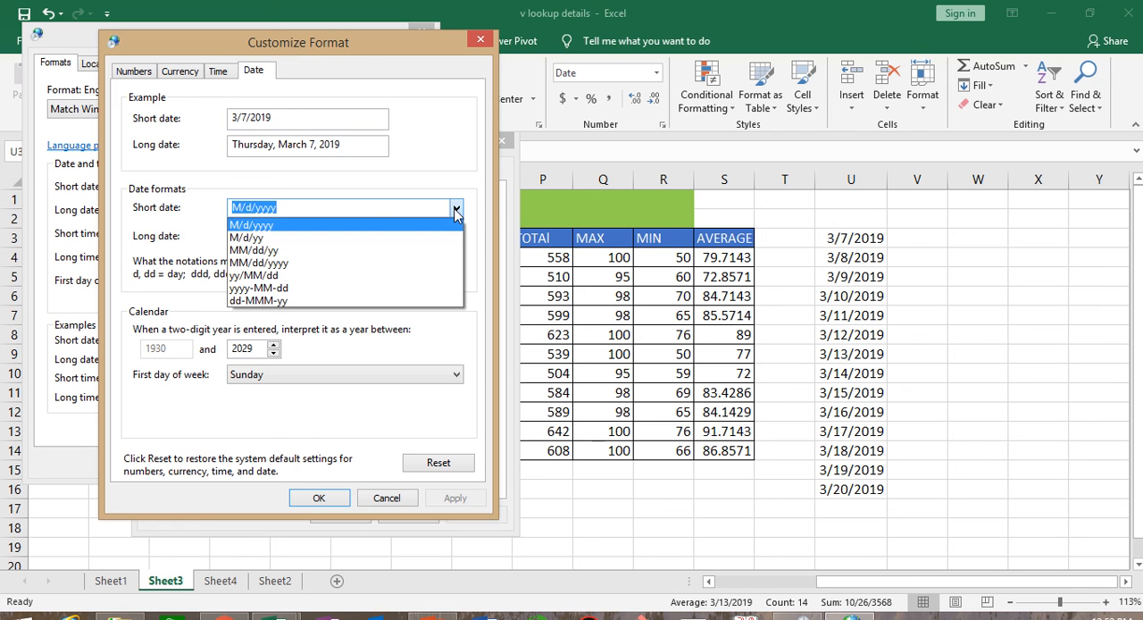
{"action": "left_click", "coordinate": [321, 306]}
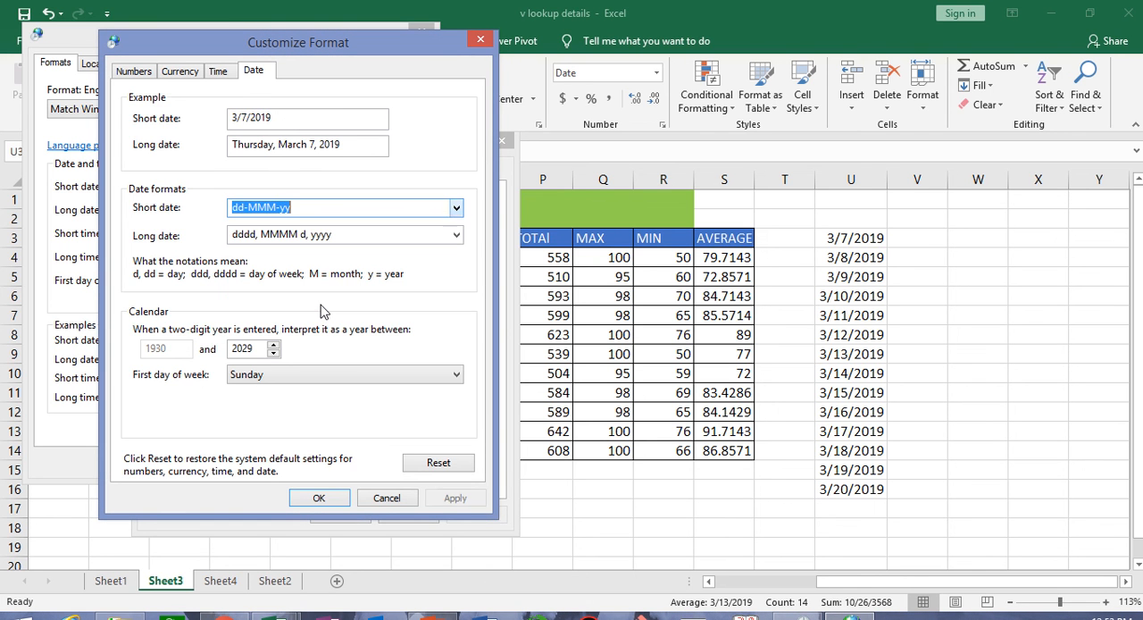
{"action": "left_click", "coordinate": [457, 498]}
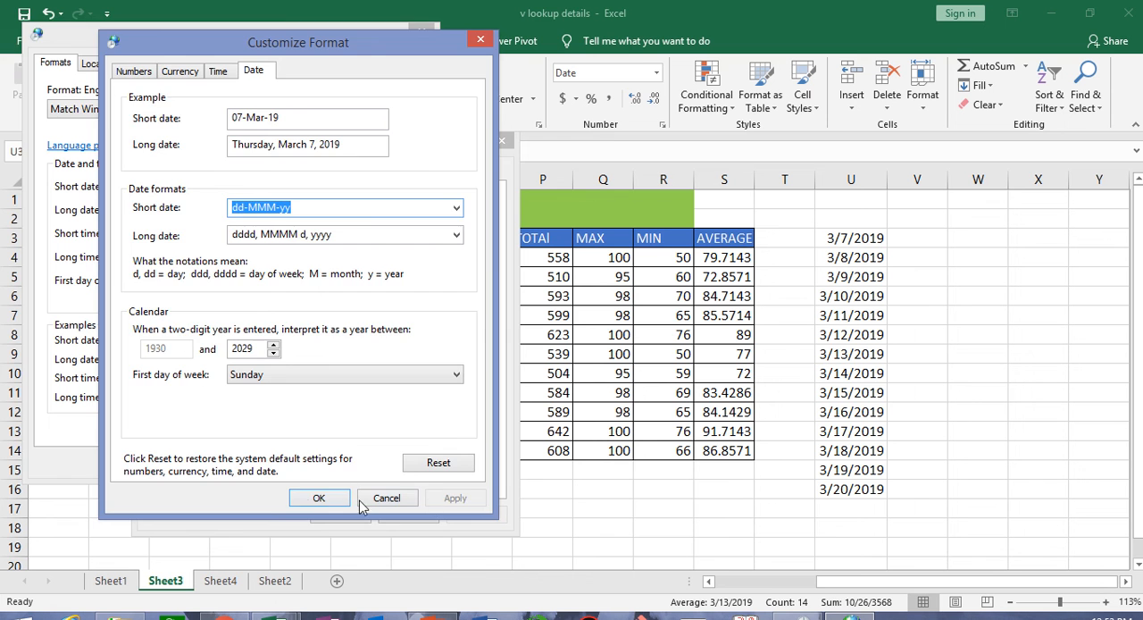
{"action": "left_click", "coordinate": [310, 506]}
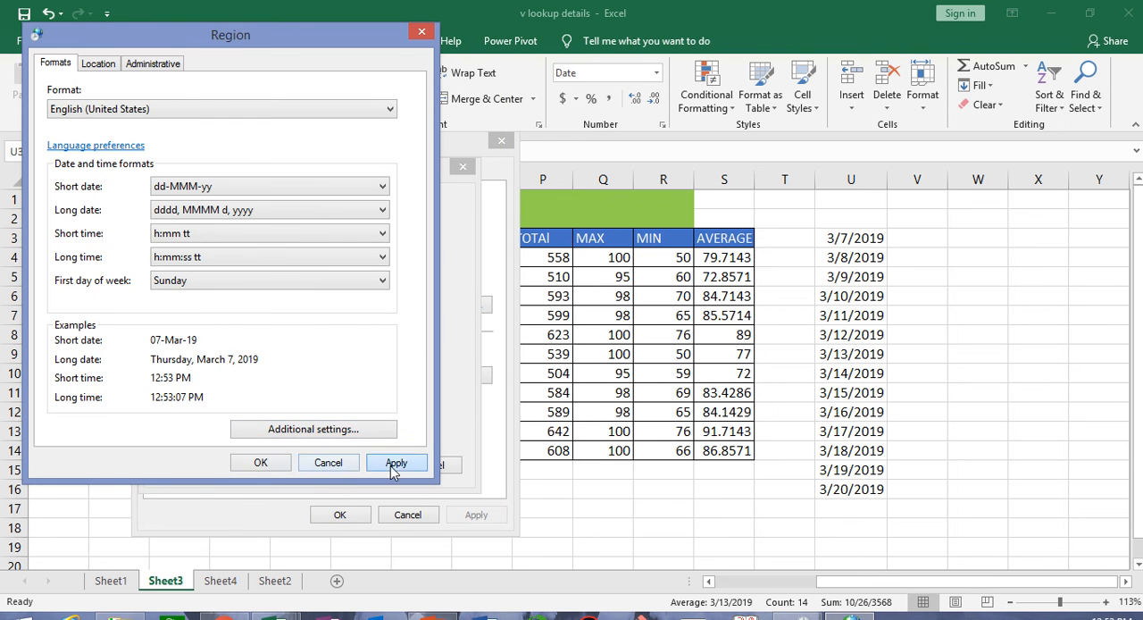
{"action": "left_click", "coordinate": [393, 466]}
{"action": "left_click", "coordinate": [277, 470]}
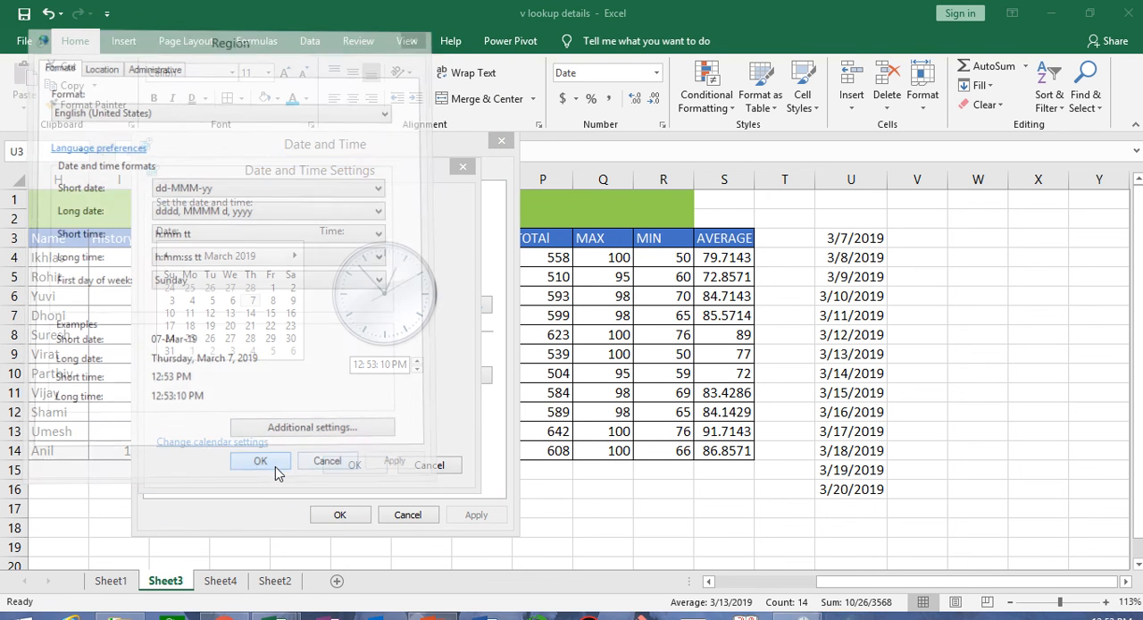
{"action": "left_click", "coordinate": [979, 342]}
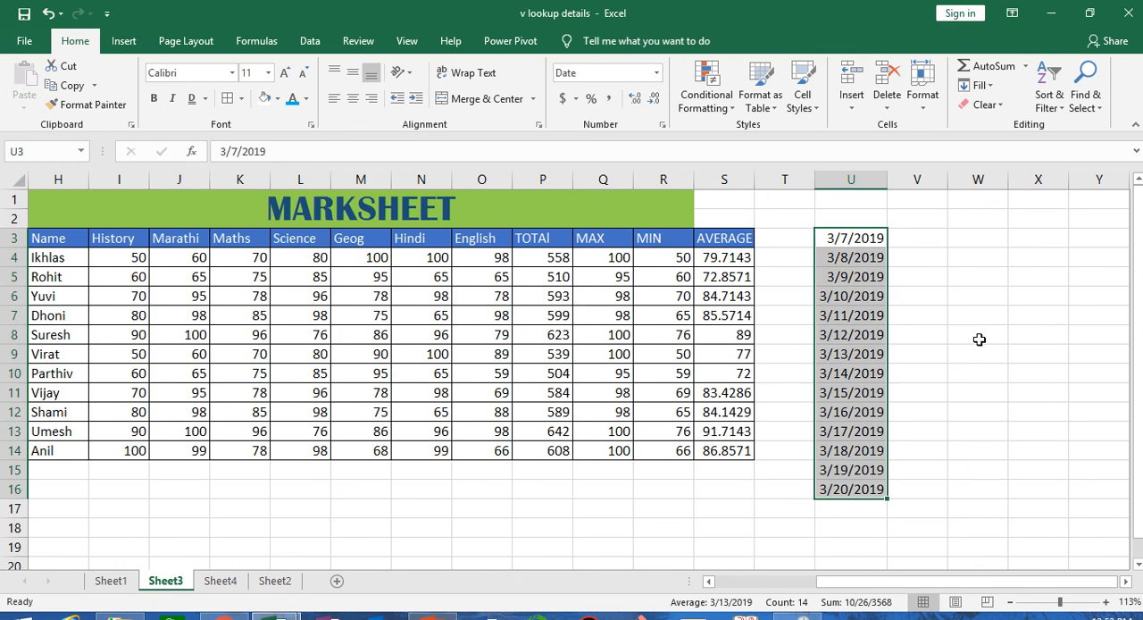
- Enter the current date 3/7/2019 in cell W3 and fit column W's width to it
{"action": "left_click", "coordinate": [953, 238]}
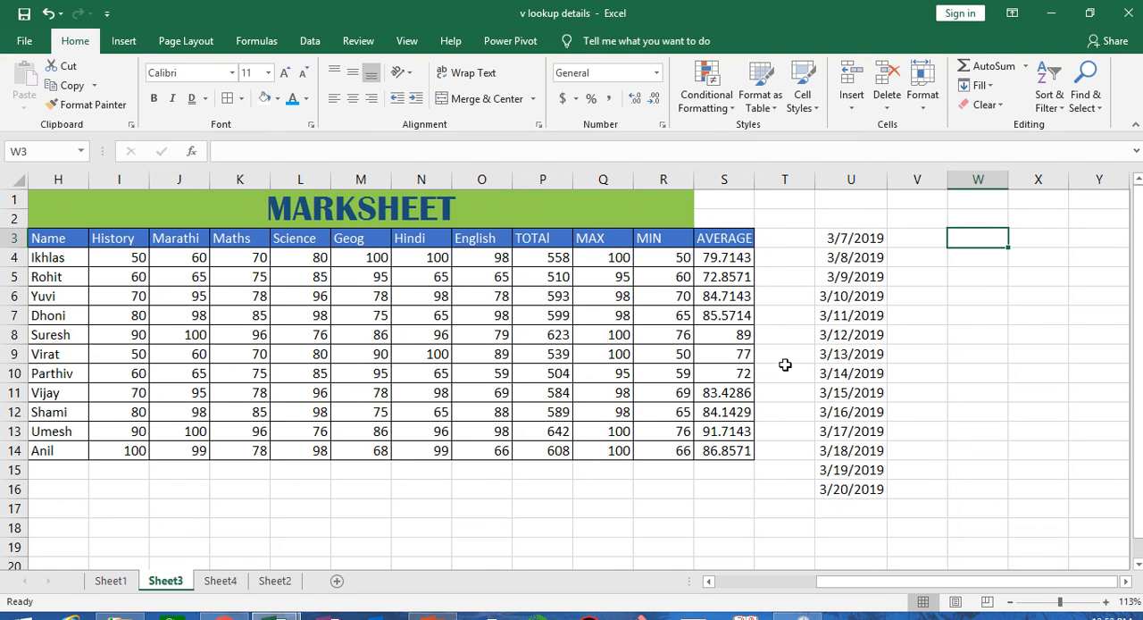
{"action": "key", "text": "ctrl+semicolon"}
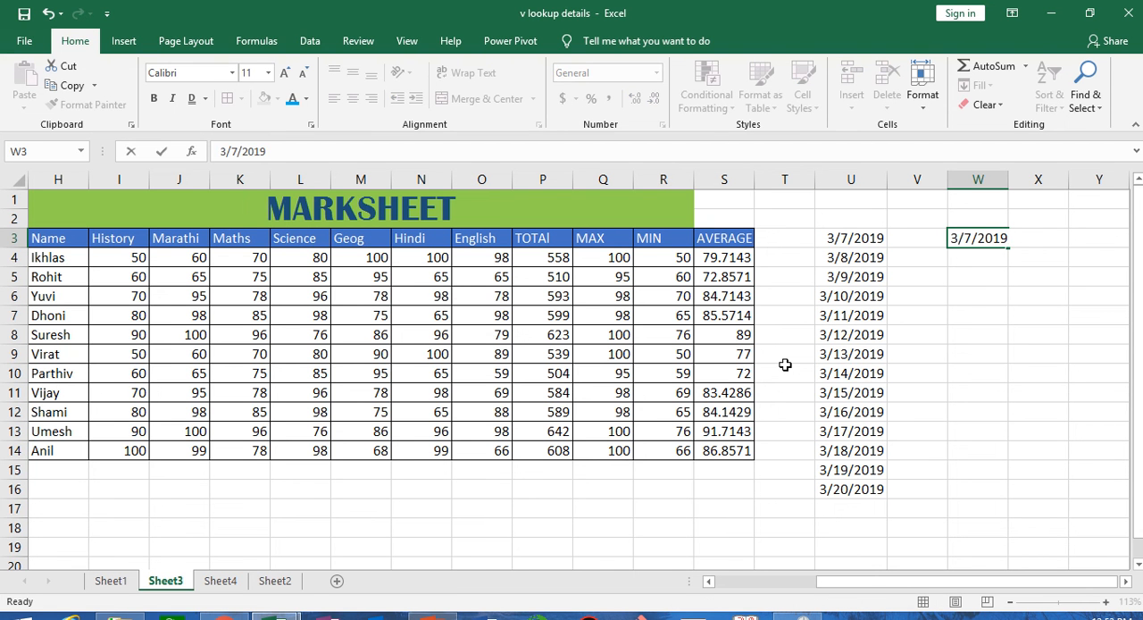
{"action": "key", "text": "Return"}
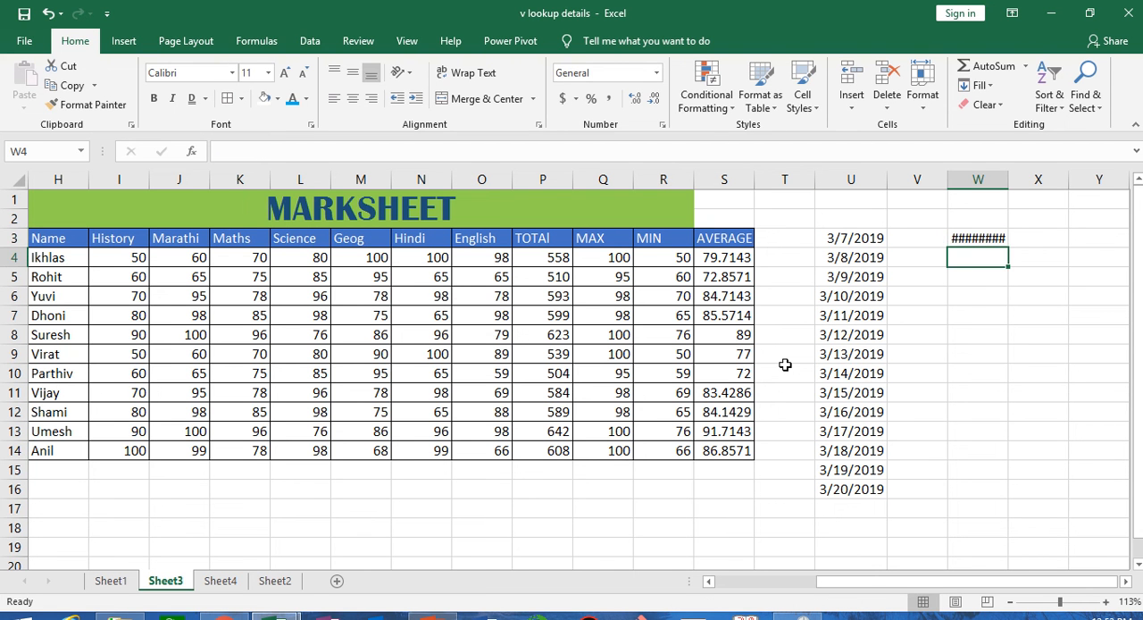
{"action": "double_click", "coordinate": [1007, 182]}
{"action": "left_click", "coordinate": [973, 238]}
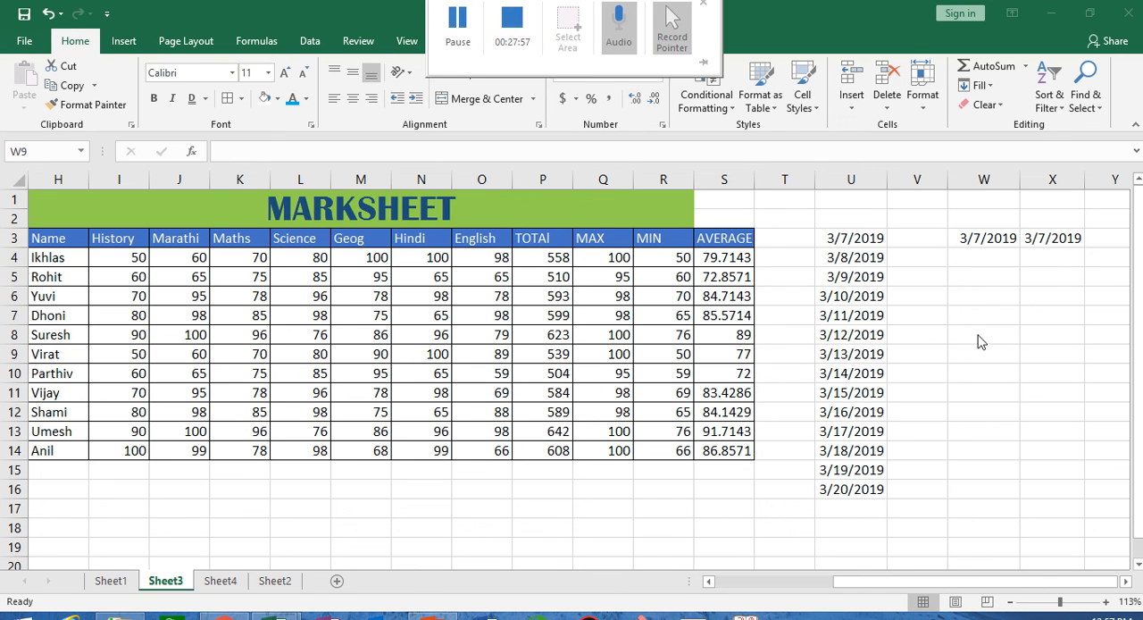
{"action": "left_click", "coordinate": [985, 241]}
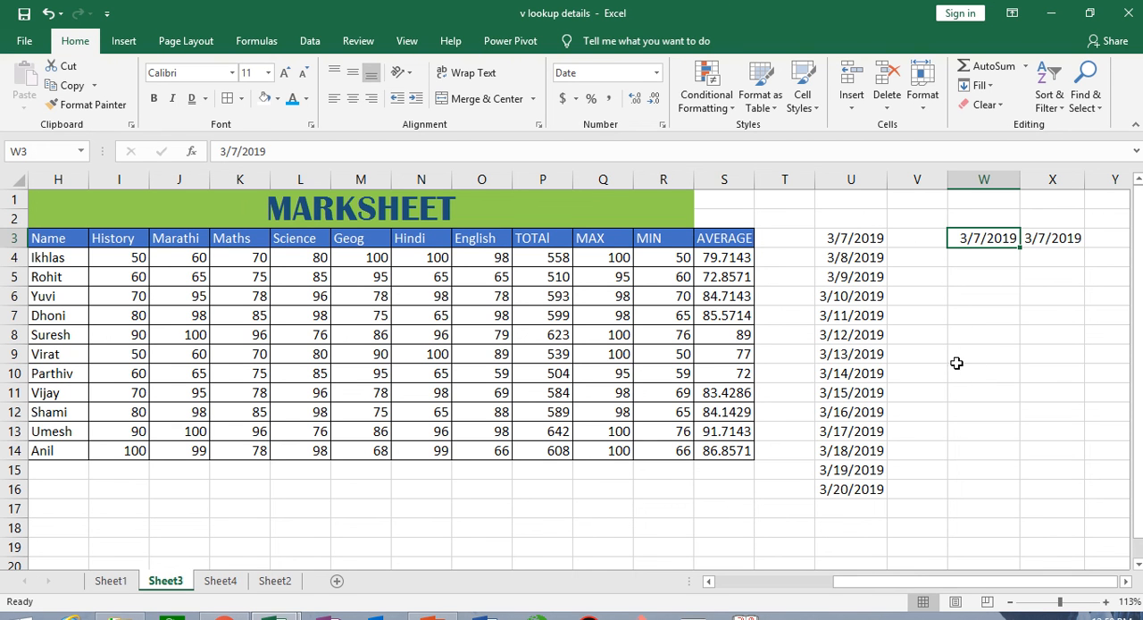
{"action": "left_click", "coordinate": [929, 242]}
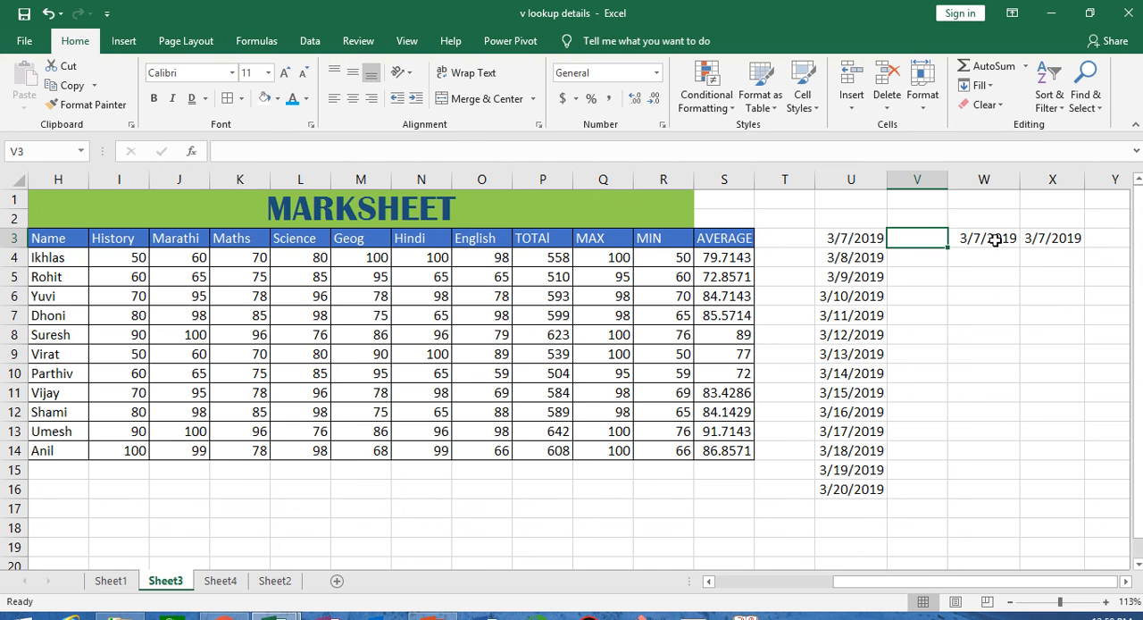
- Open the Windows regional date customization from the system clock and review the available short date formats
{"action": "left_click", "coordinate": [1123, 615]}
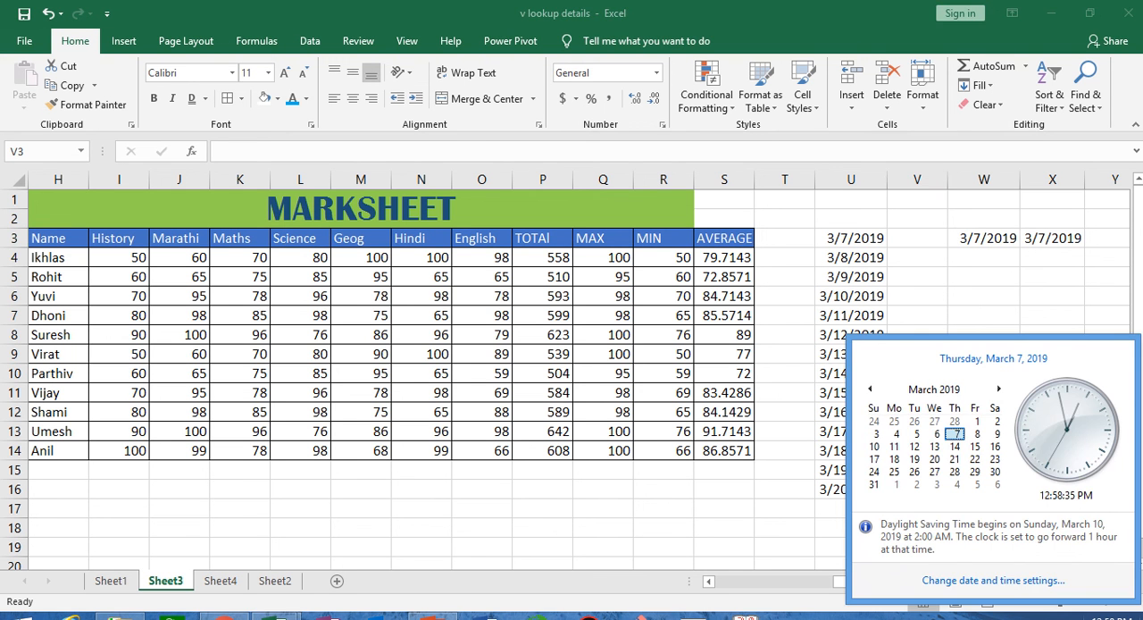
{"action": "left_click", "coordinate": [1018, 583]}
{"action": "left_click", "coordinate": [421, 303]}
{"action": "left_click", "coordinate": [223, 433]}
{"action": "left_click", "coordinate": [409, 265]}
{"action": "left_click", "coordinate": [260, 357]}
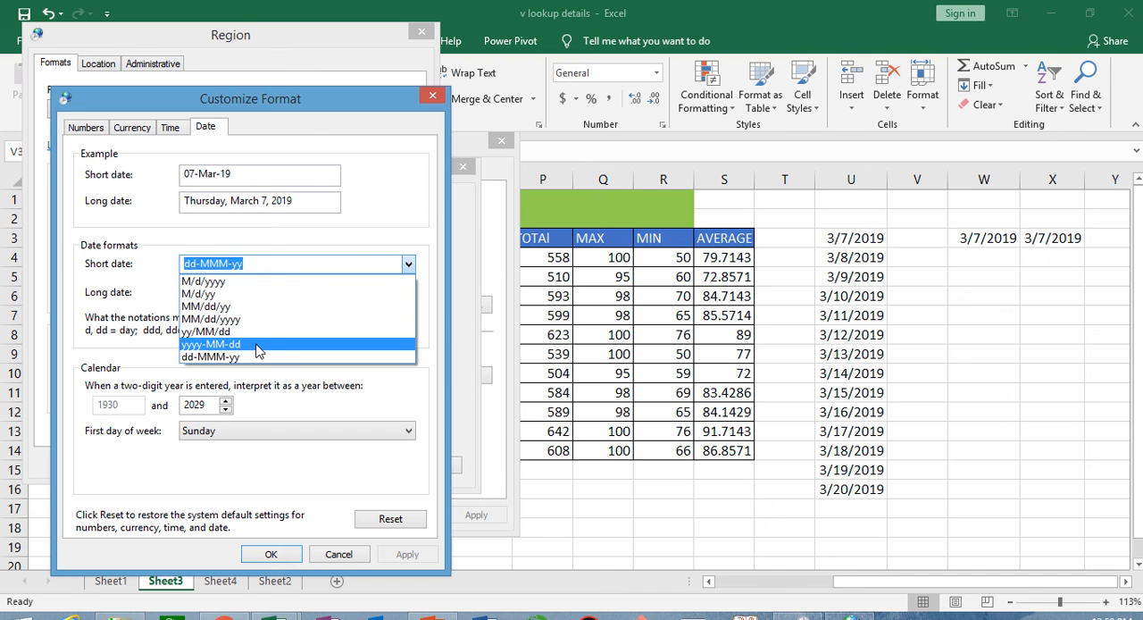
{"action": "left_click", "coordinate": [384, 139]}
- Review the regional time, currency and number formats, and leave the date and time settings without changes
{"action": "left_click", "coordinate": [173, 128]}
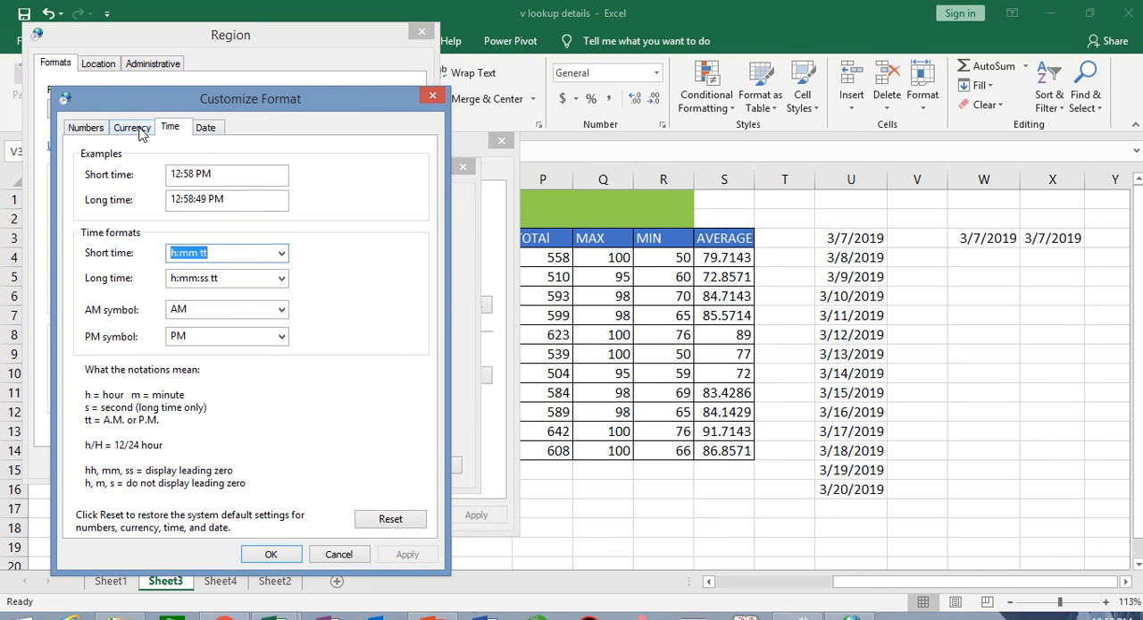
{"action": "left_click", "coordinate": [134, 129]}
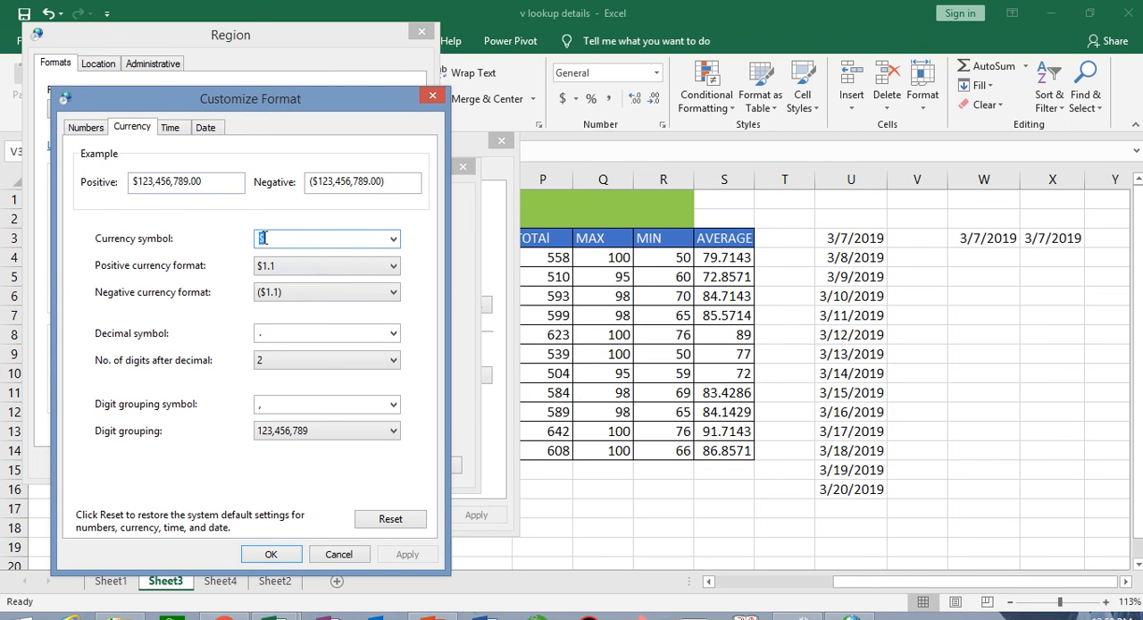
{"action": "left_click", "coordinate": [85, 128]}
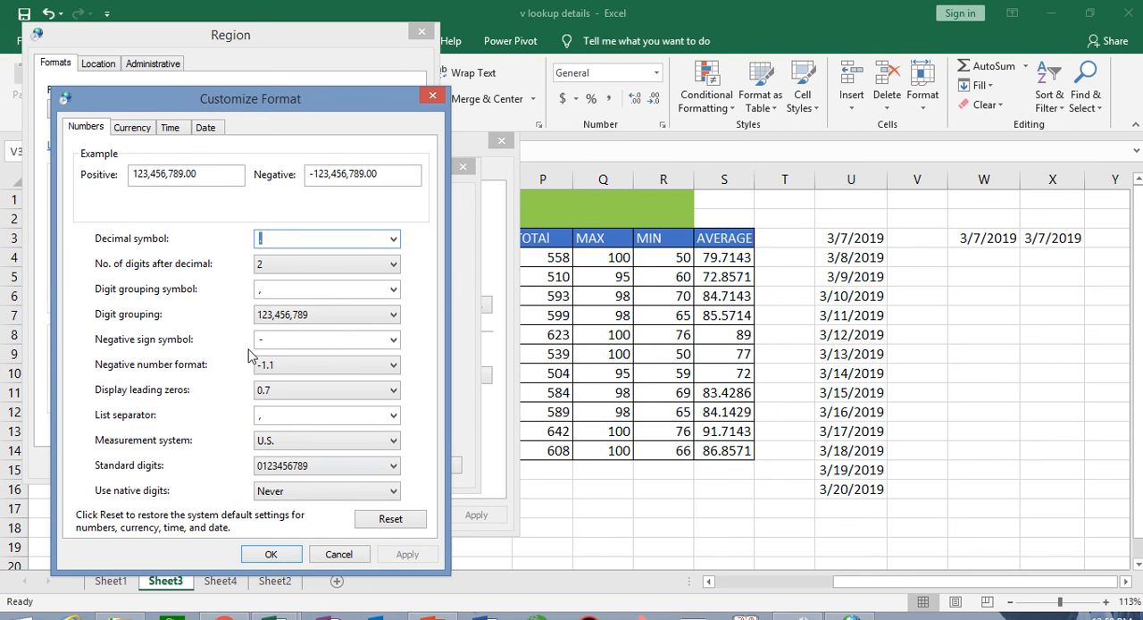
{"action": "left_click", "coordinate": [339, 554]}
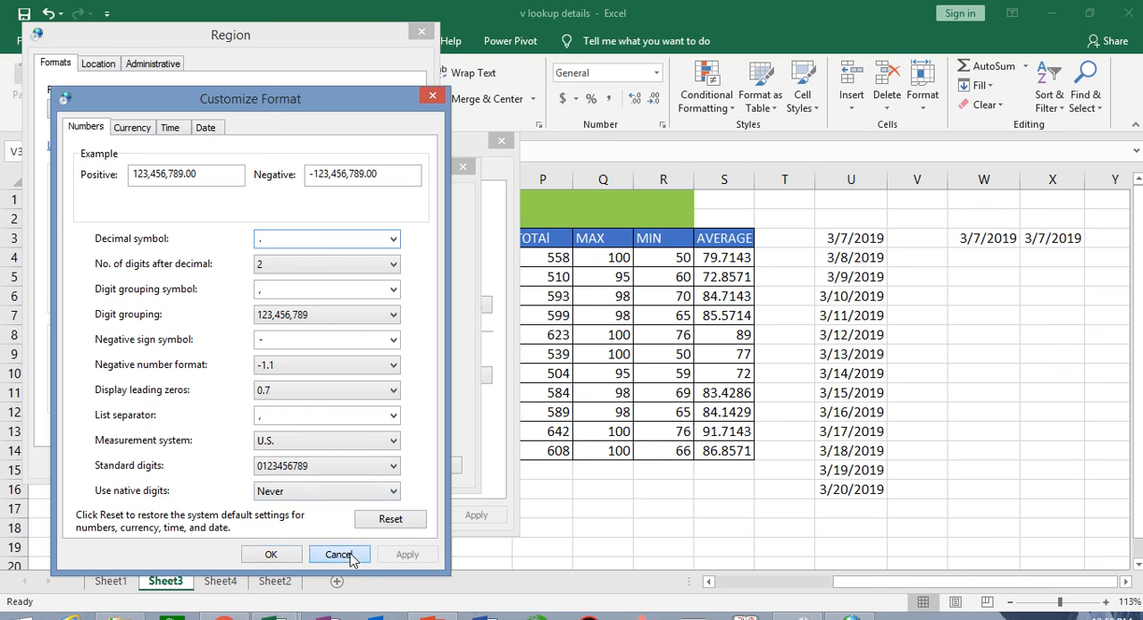
{"action": "left_click", "coordinate": [328, 462]}
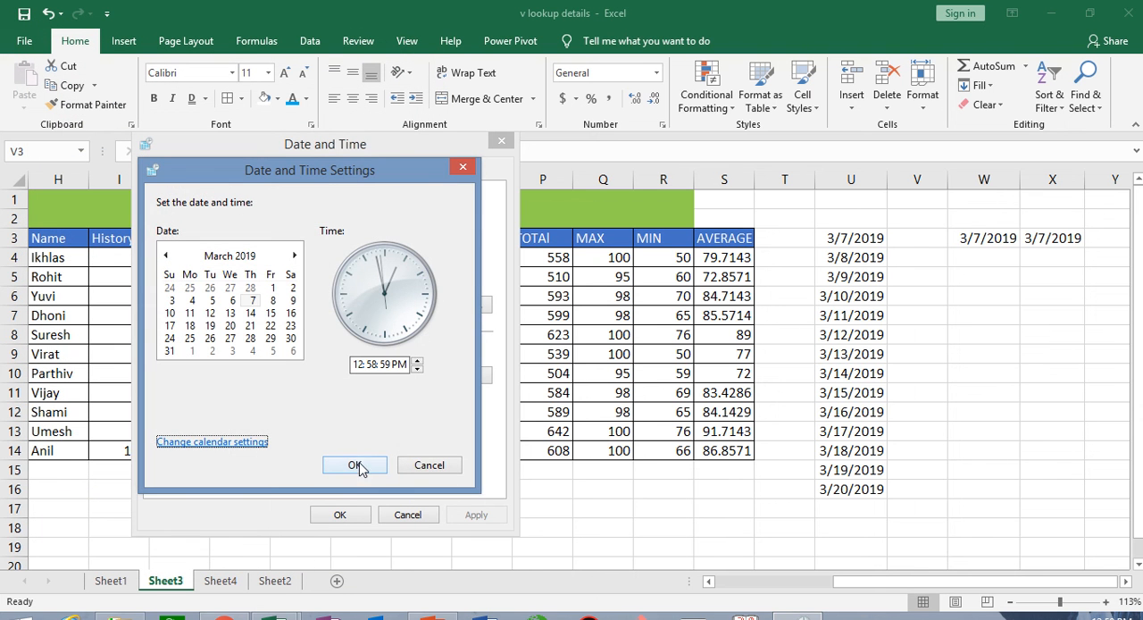
{"action": "left_click", "coordinate": [428, 466]}
{"action": "left_click", "coordinate": [402, 513]}
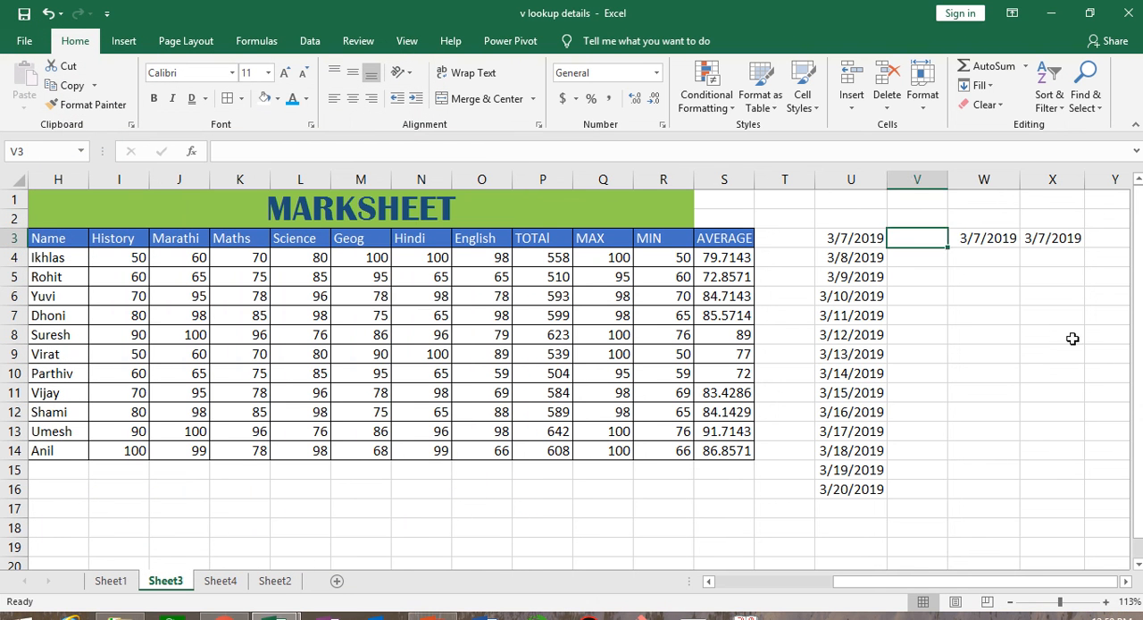
- Clear the trial dates beside the date series by deleting the contents of V2:X4
{"action": "left_click", "coordinate": [1071, 338]}
{"action": "left_click_drag", "start_coordinate": [932, 218], "coordinate": [1066, 260]}
{"action": "key", "text": "Delete"}
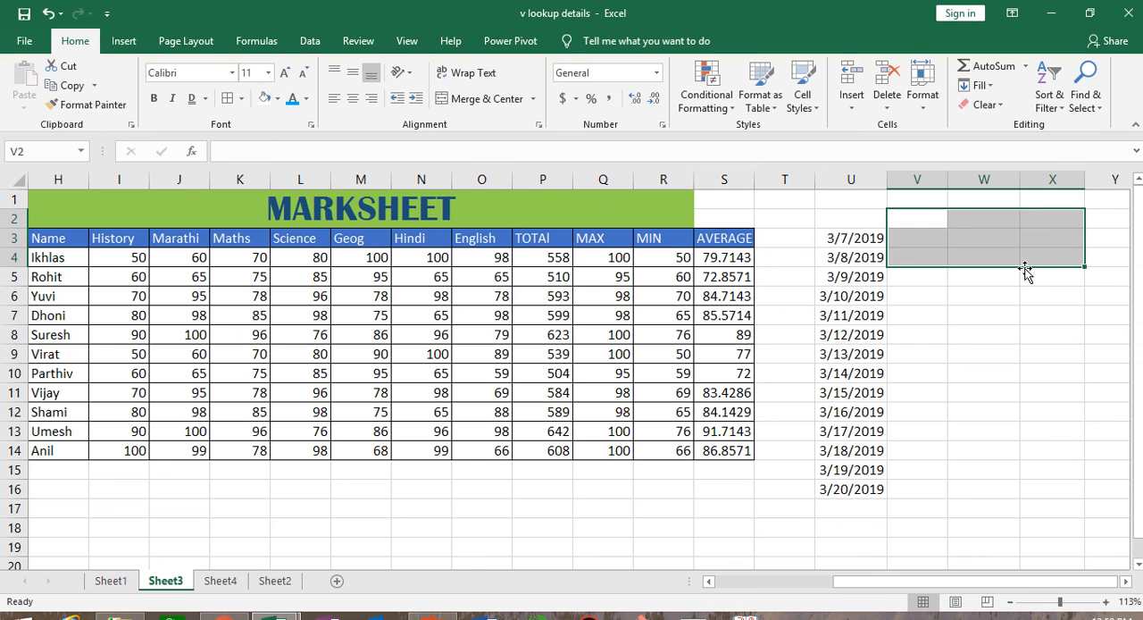
- Preview the A Date Occurring highlight rule on U3:U16 with Today and Tomorrow, and cancel it
{"action": "left_click_drag", "start_coordinate": [822, 239], "coordinate": [831, 487]}
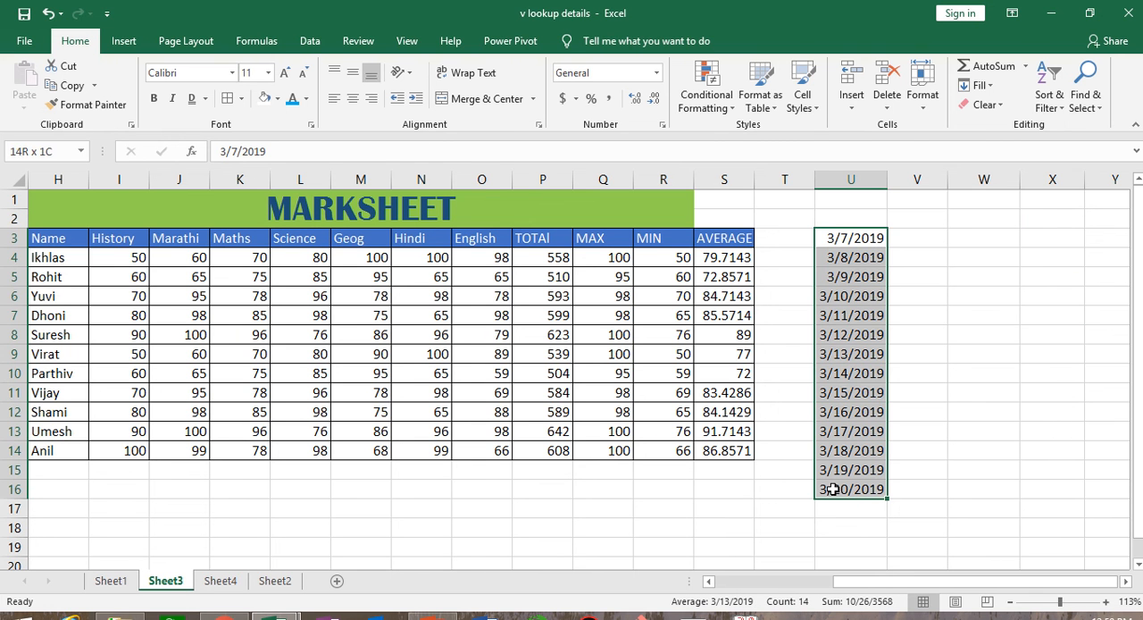
{"action": "left_click", "coordinate": [701, 96]}
{"action": "mouse_move", "coordinate": [710, 136]}
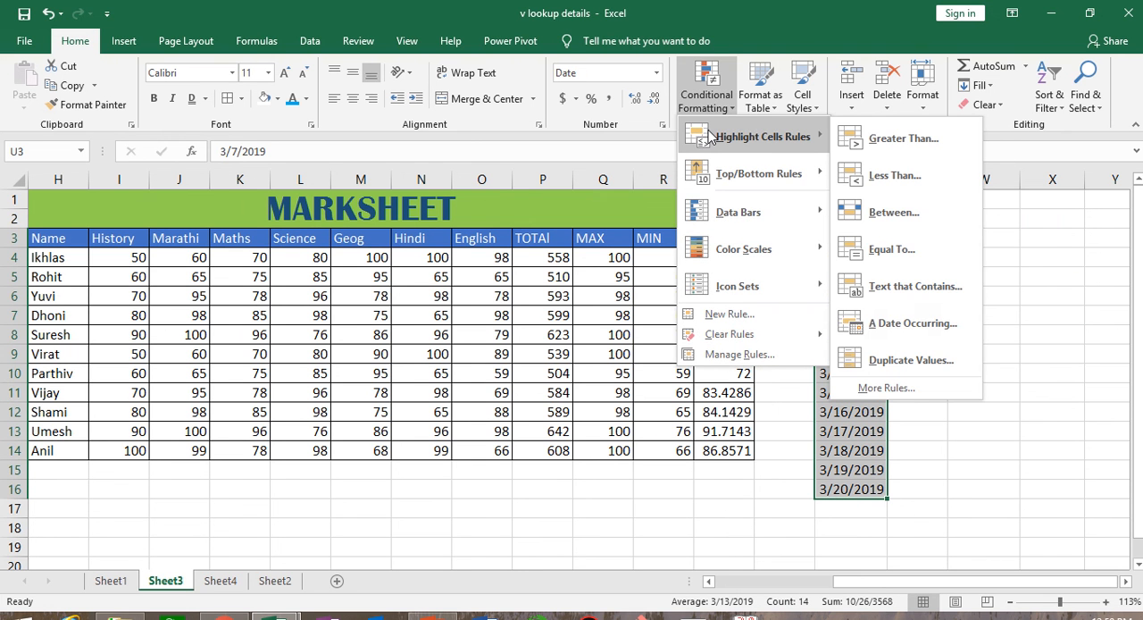
{"action": "left_click", "coordinate": [912, 323]}
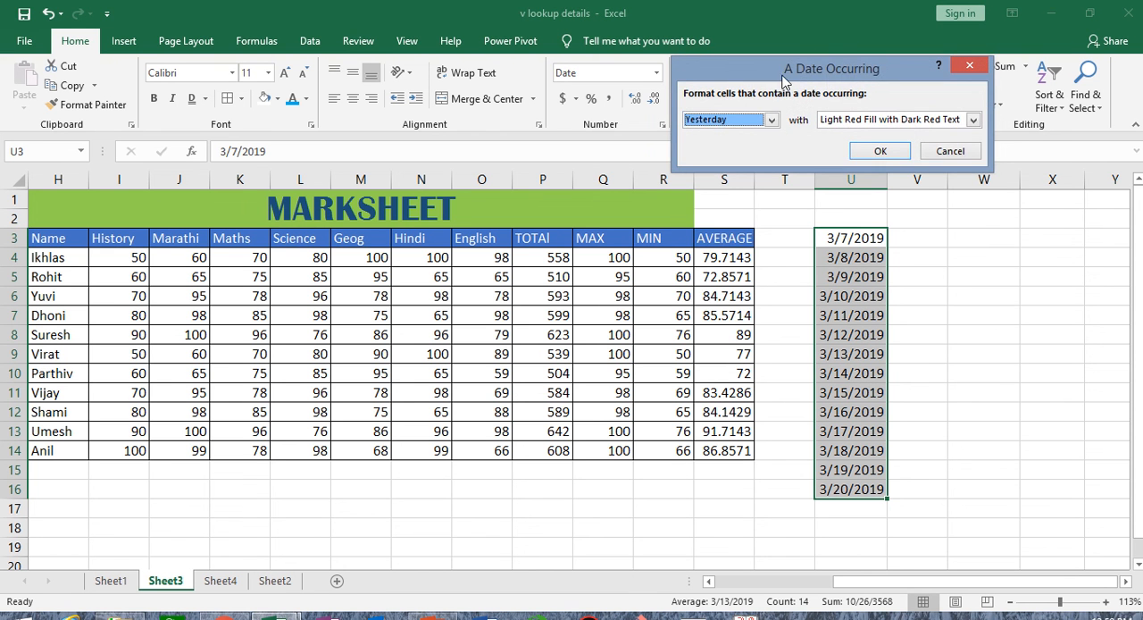
{"action": "left_click", "coordinate": [501, 288]}
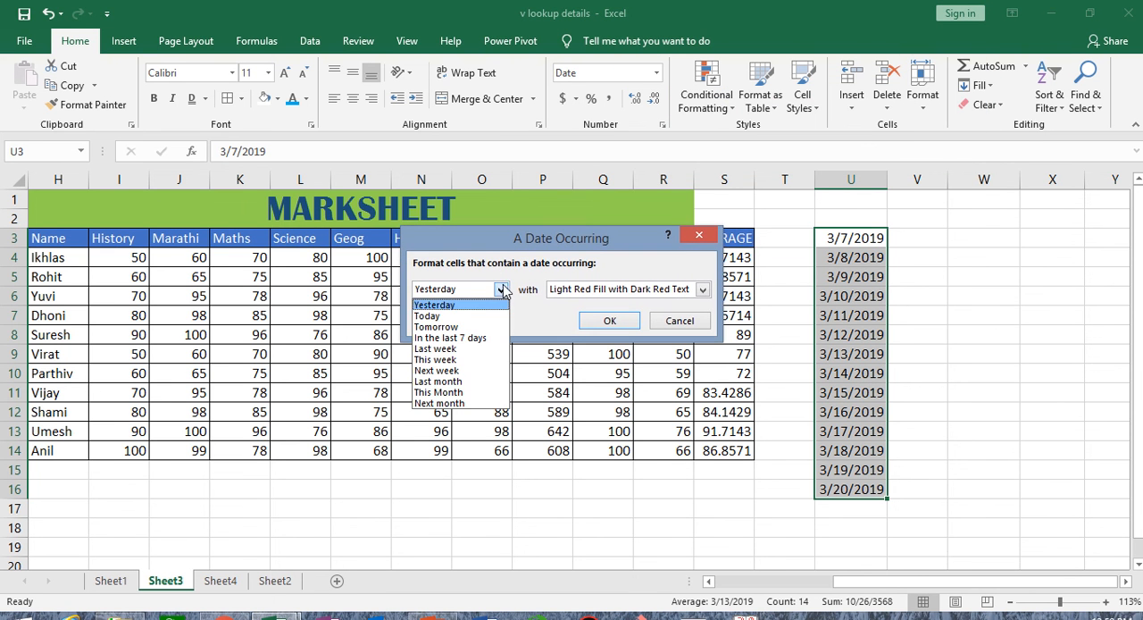
{"action": "left_click", "coordinate": [476, 317]}
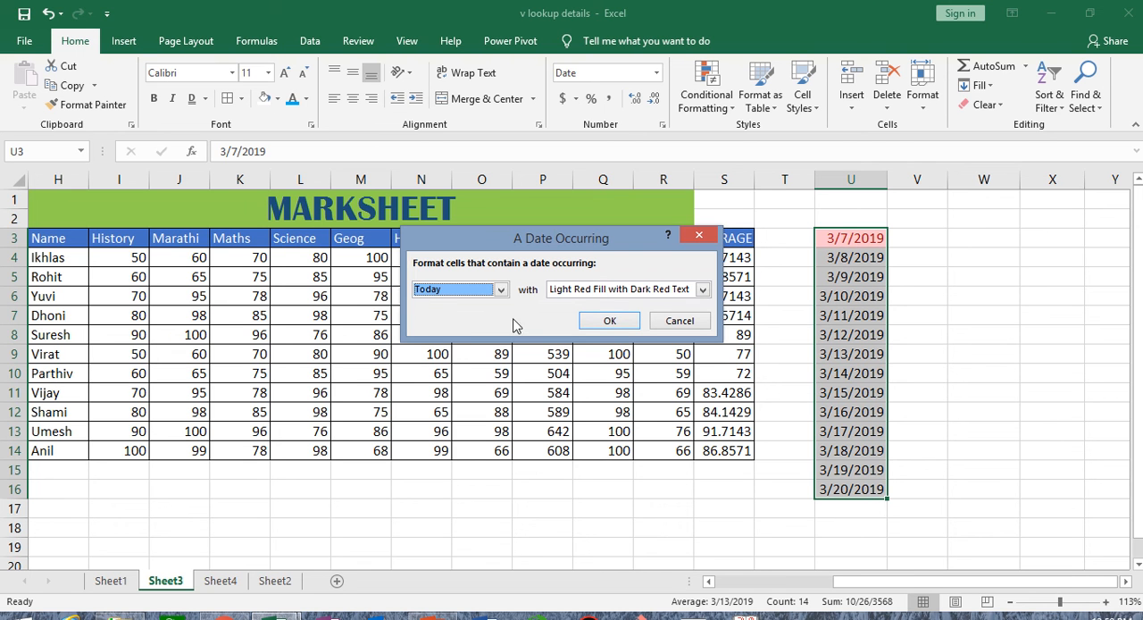
{"action": "left_click", "coordinate": [501, 290]}
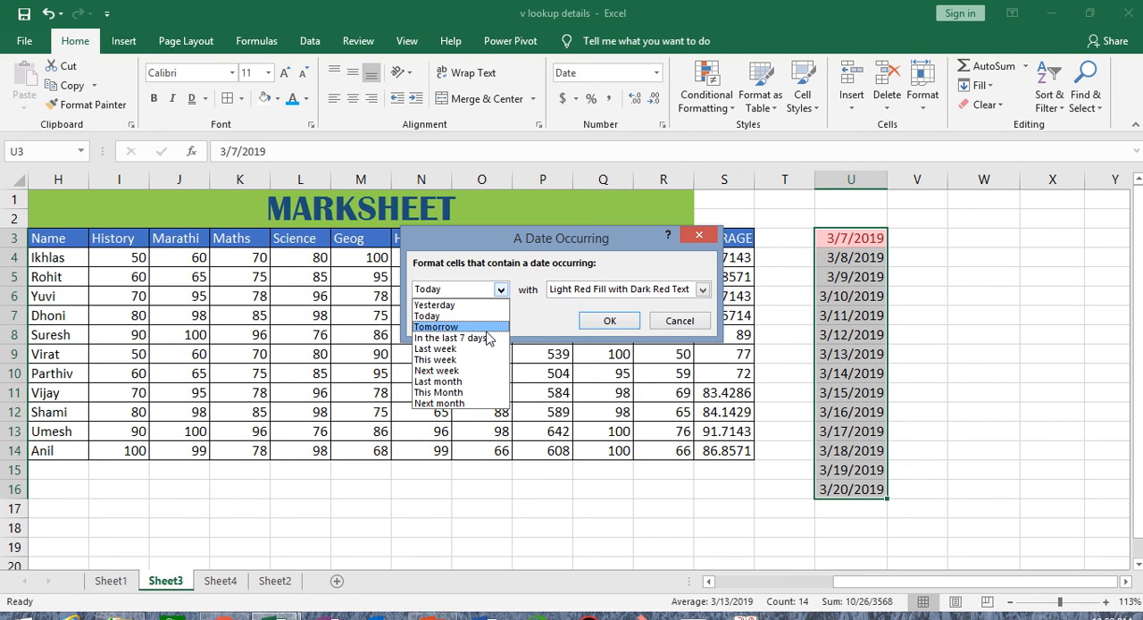
{"action": "left_click", "coordinate": [487, 328]}
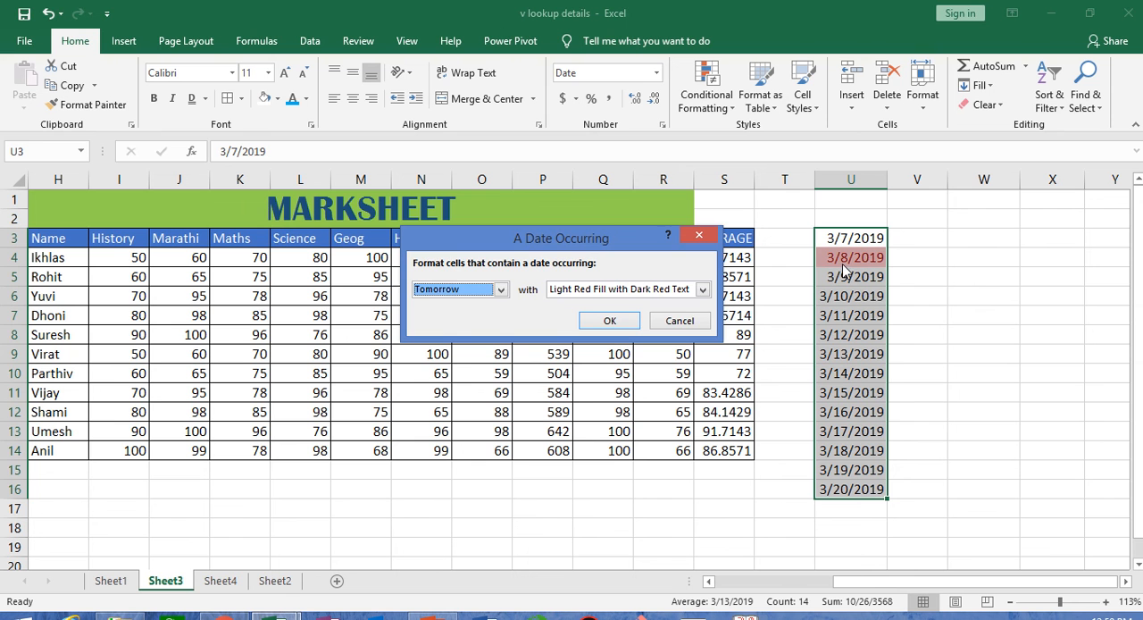
{"action": "left_click", "coordinate": [681, 322]}
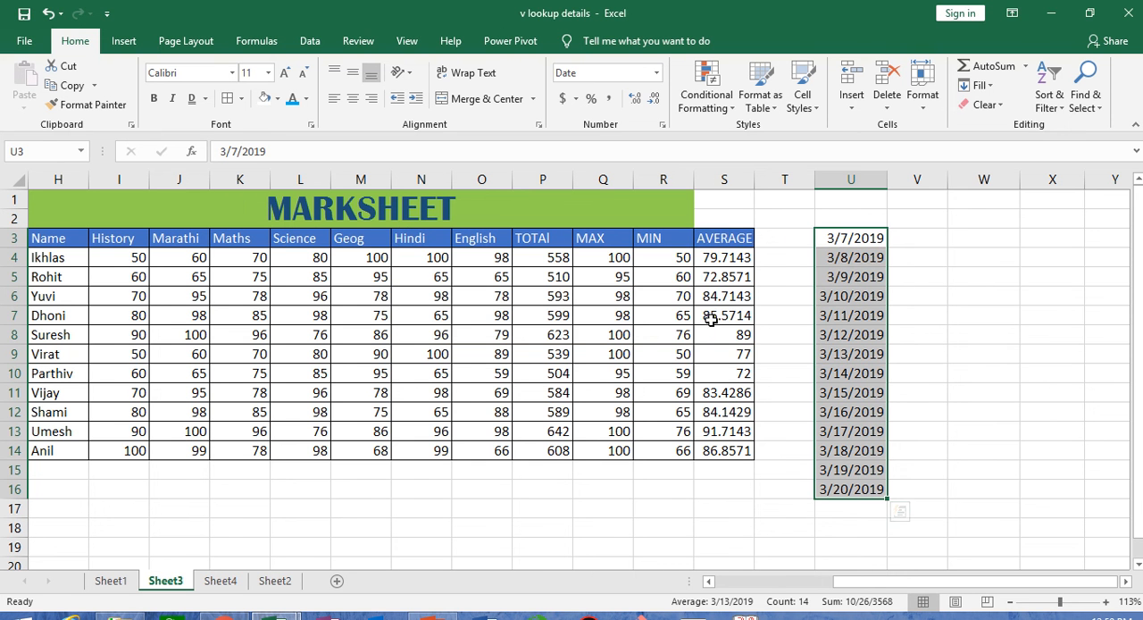
- Preview the Duplicate Values highlight rule on the subject marks I4:O14 for Duplicate and Unique values, and cancel it
{"action": "left_click", "coordinate": [730, 109]}
{"action": "mouse_move", "coordinate": [737, 148]}
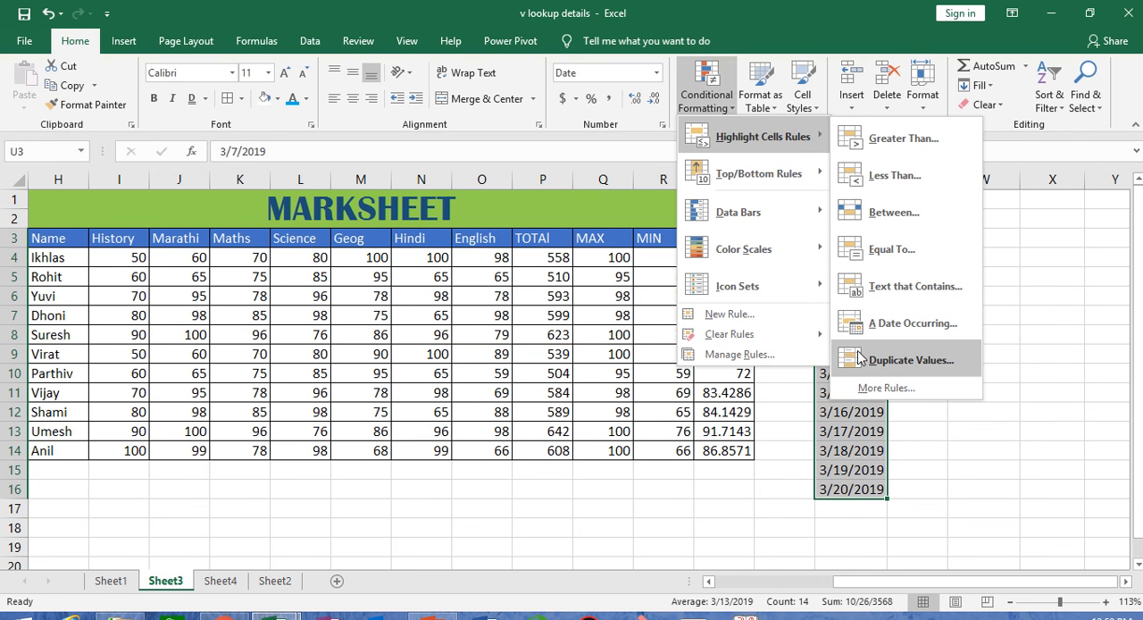
{"action": "left_click", "coordinate": [634, 527]}
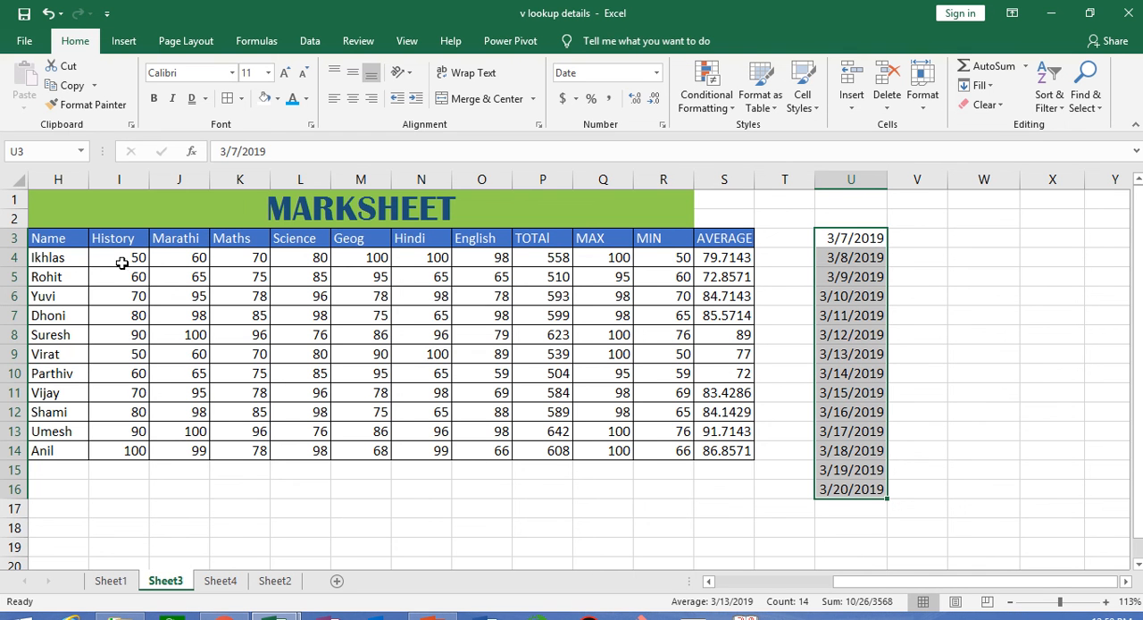
{"action": "left_click_drag", "start_coordinate": [125, 259], "coordinate": [502, 452]}
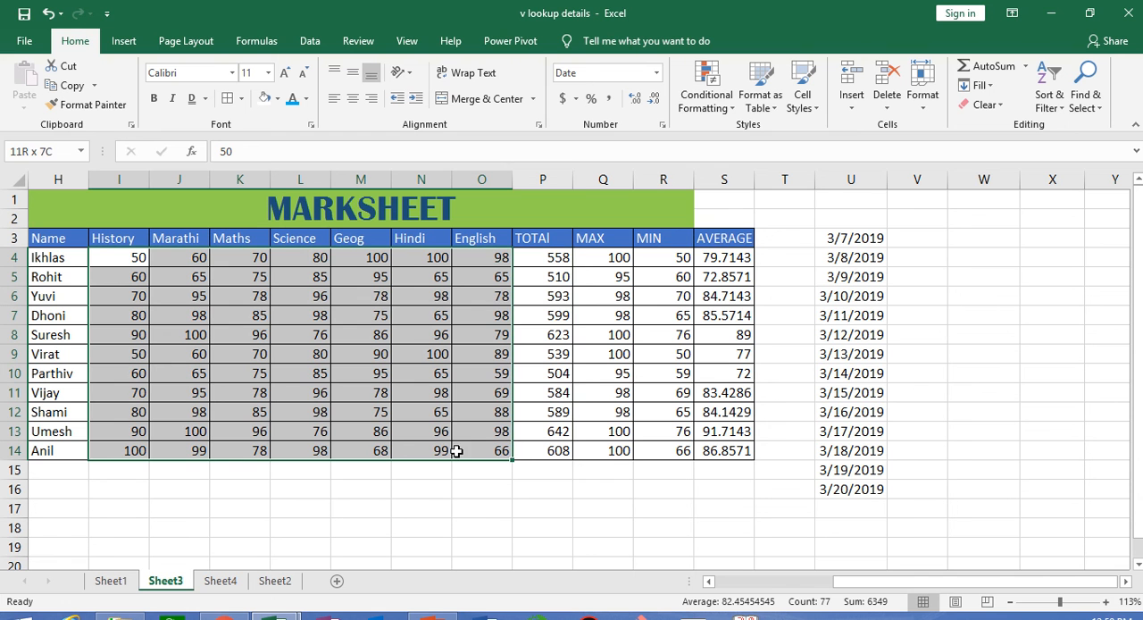
{"action": "left_click", "coordinate": [714, 86]}
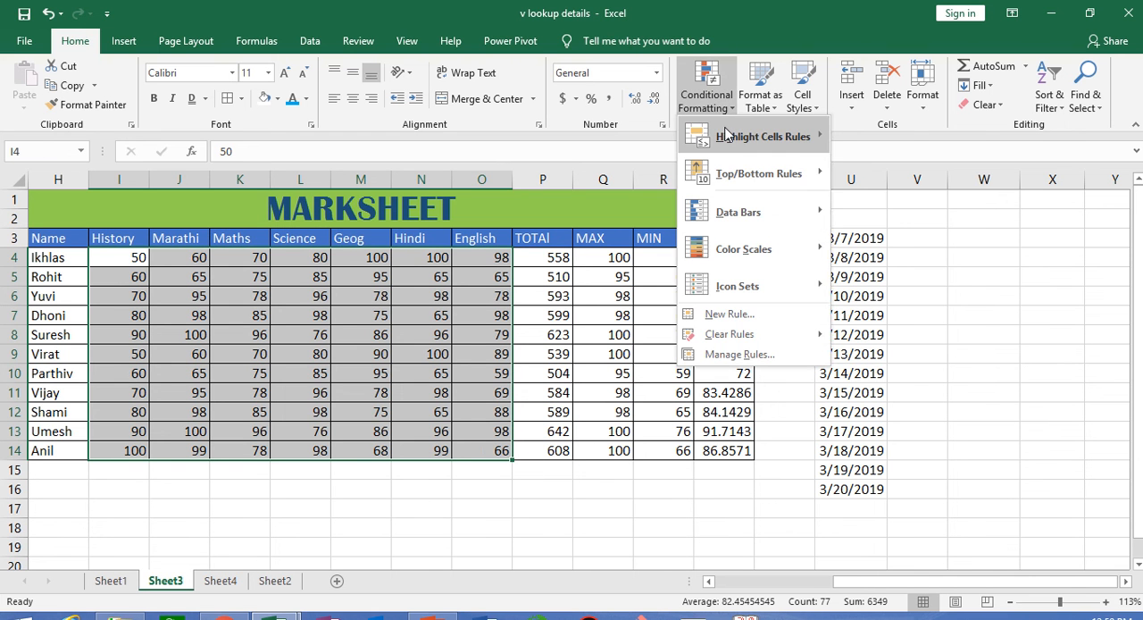
{"action": "mouse_move", "coordinate": [726, 136]}
{"action": "left_click", "coordinate": [900, 362]}
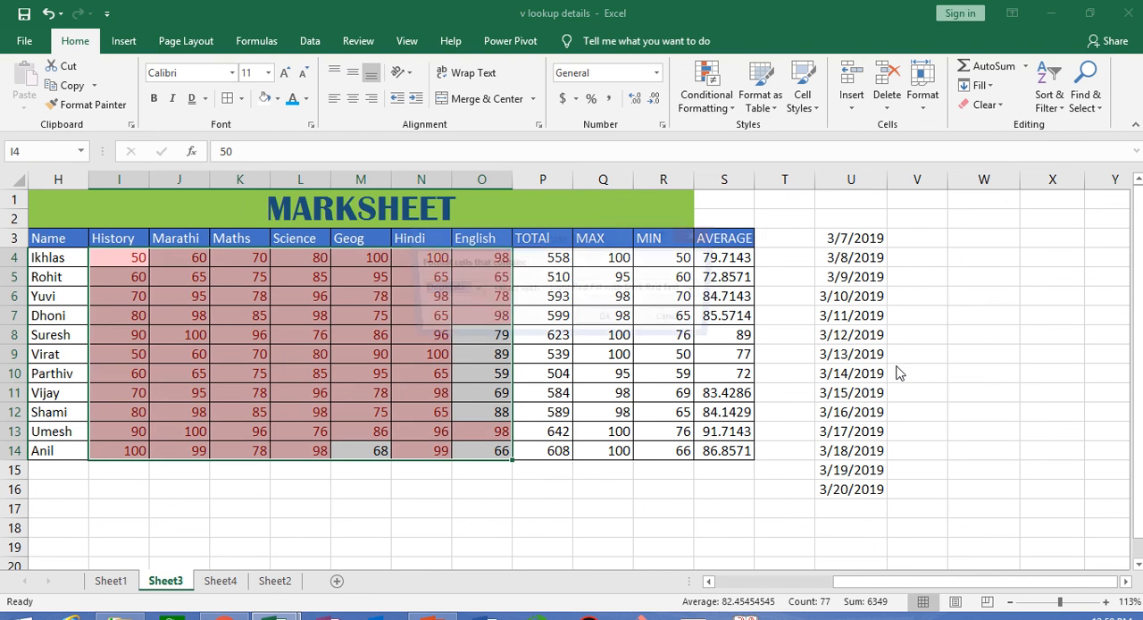
{"action": "left_click_drag", "start_coordinate": [552, 239], "coordinate": [735, 208]}
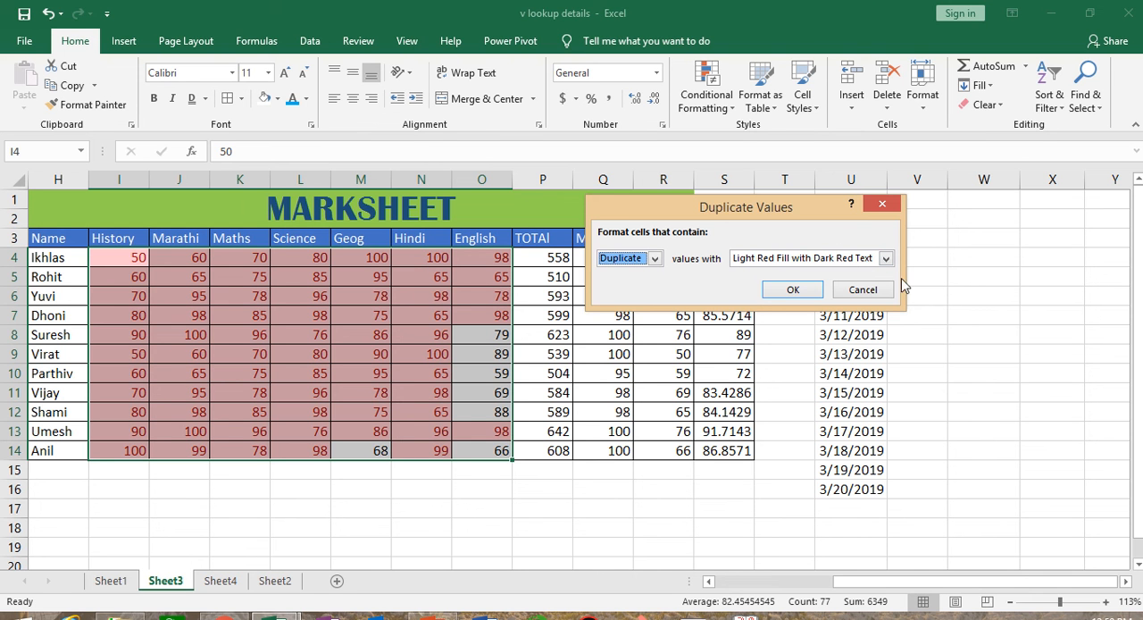
{"action": "left_click", "coordinate": [658, 257]}
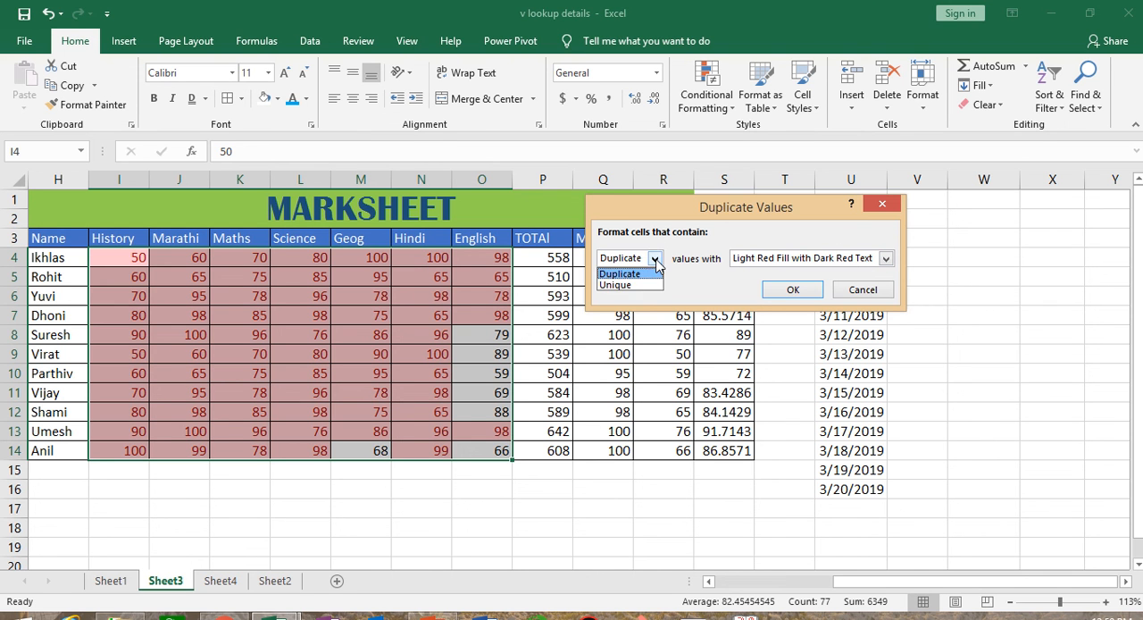
{"action": "left_click", "coordinate": [644, 286]}
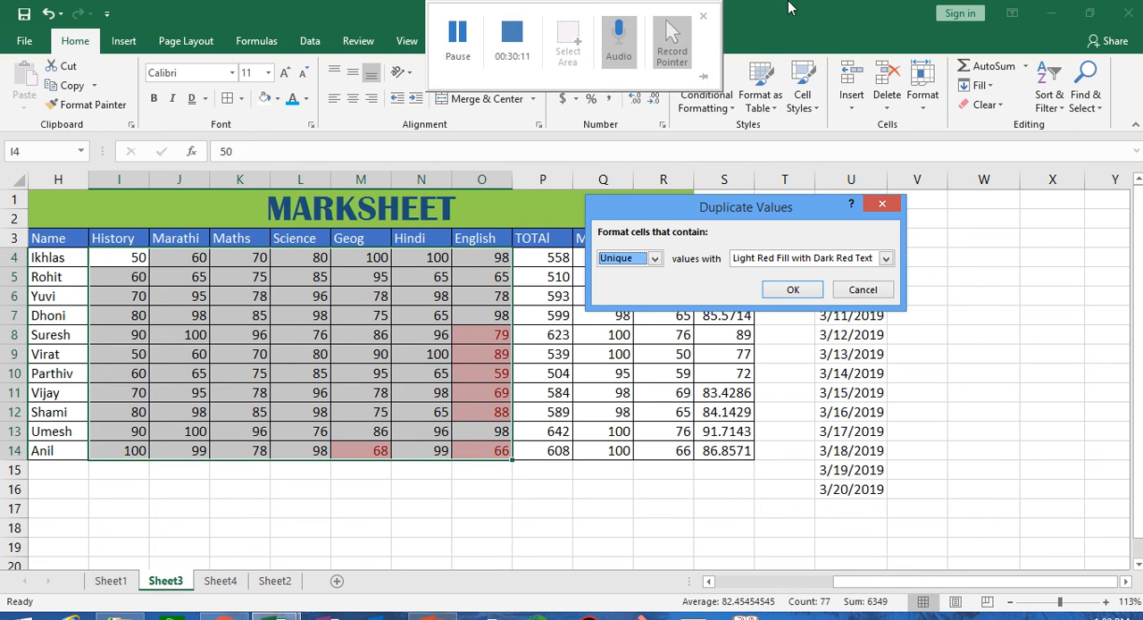
{"action": "left_click", "coordinate": [851, 292]}
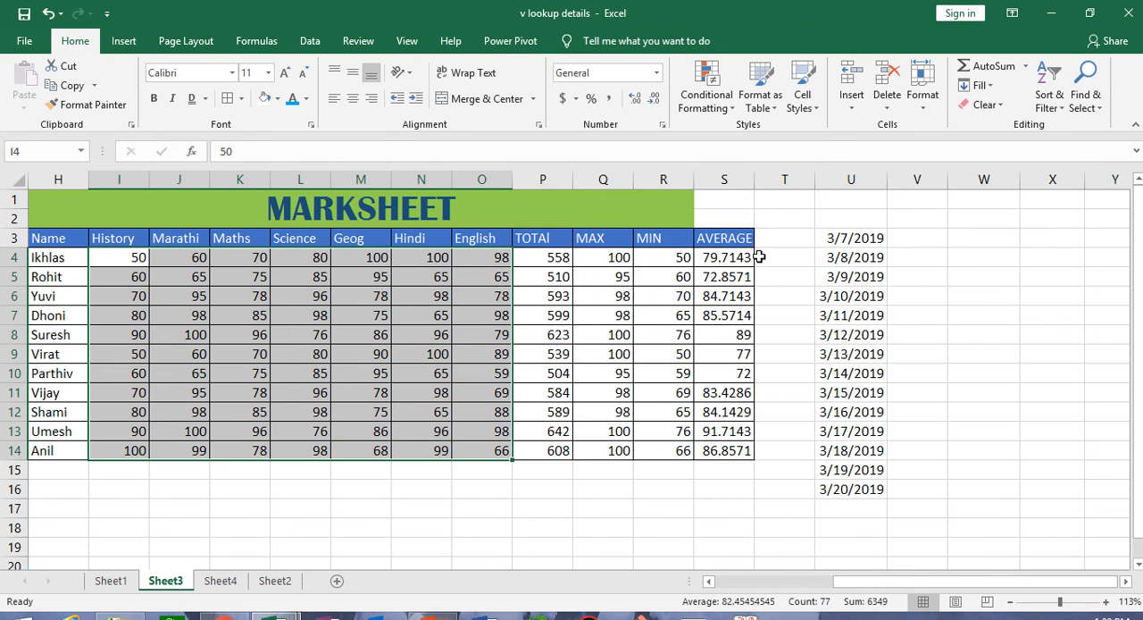
{"action": "left_click", "coordinate": [706, 85]}
{"action": "mouse_move", "coordinate": [757, 148]}
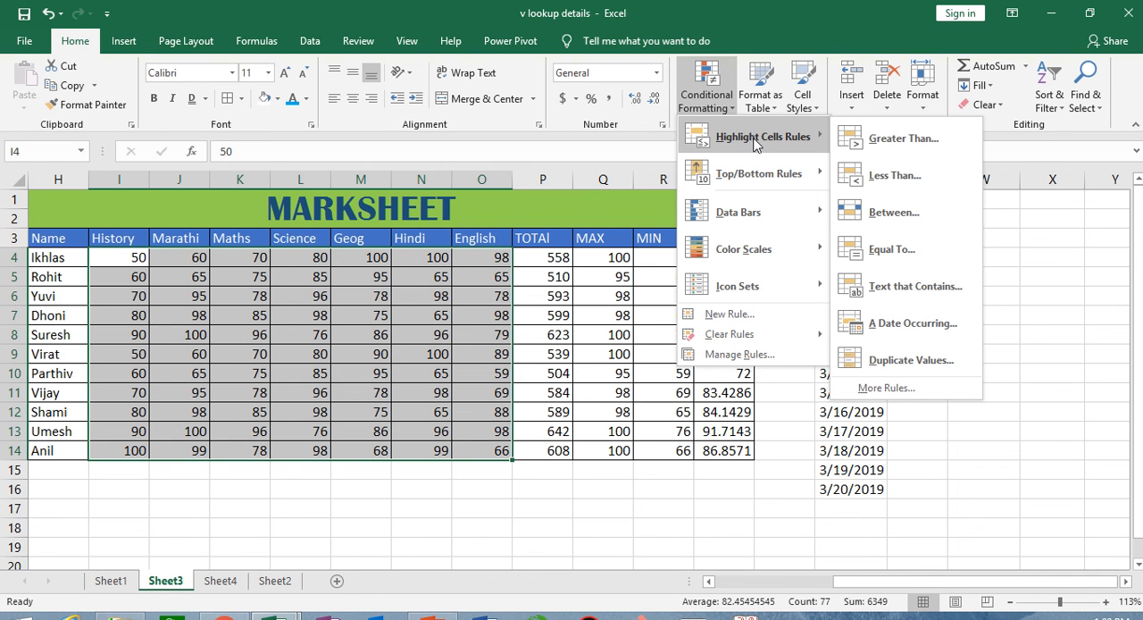
{"action": "mouse_move", "coordinate": [755, 190]}
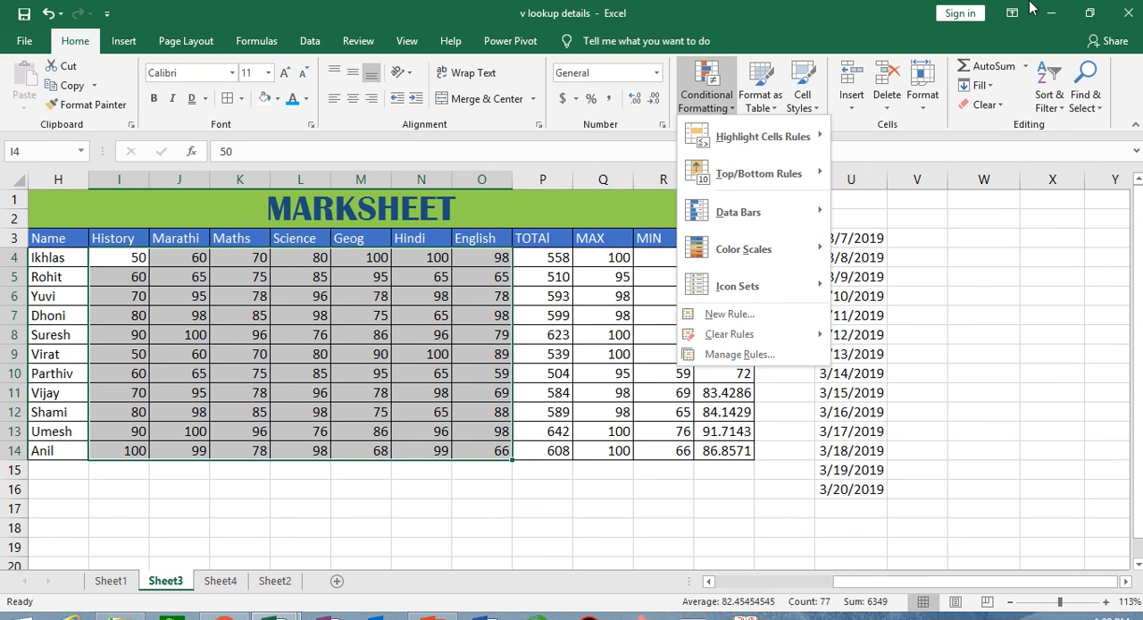
{"action": "mouse_move", "coordinate": [1029, 3]}
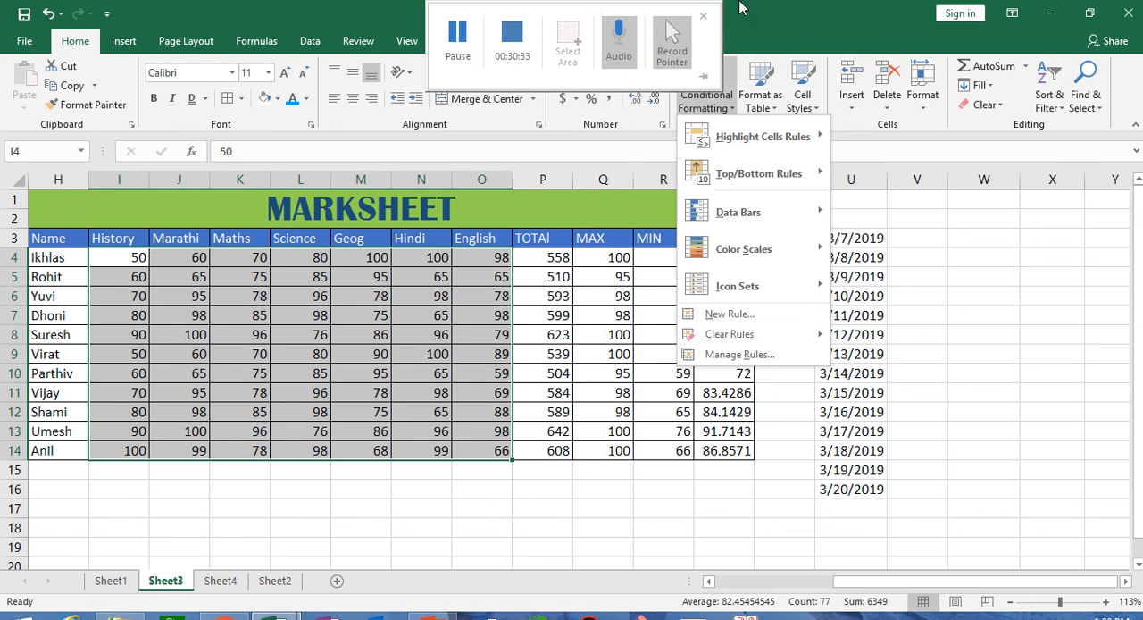